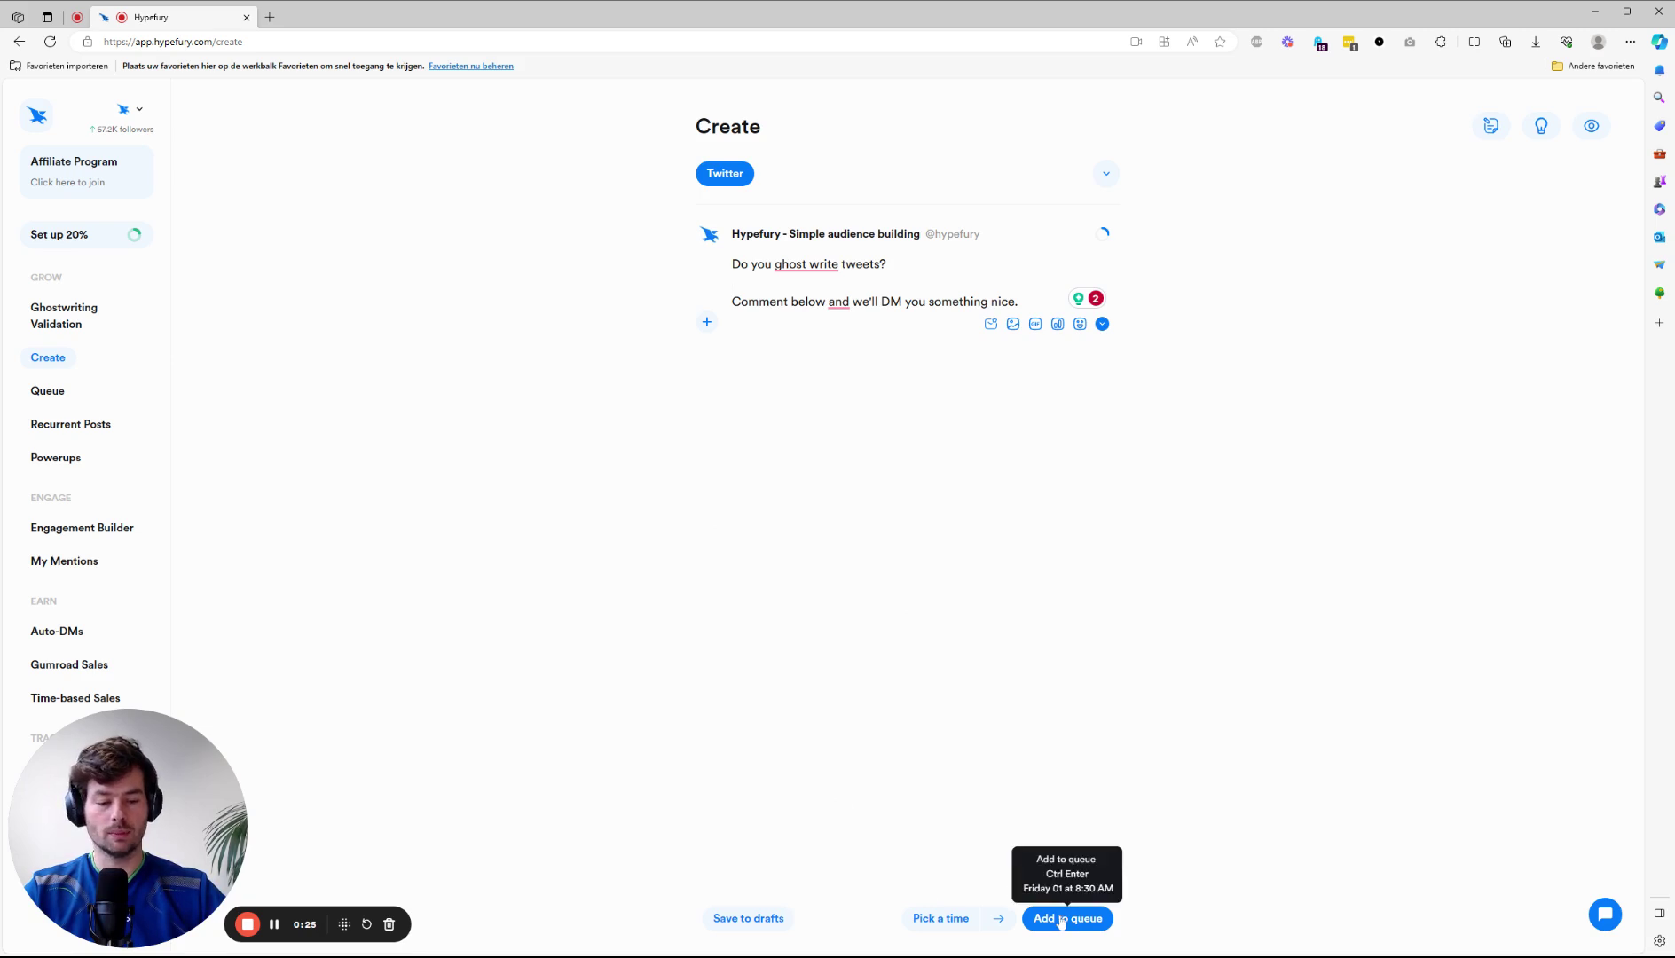
# Queue the 'Do you ghost write tweets?' post and check it in the Queue at 08:30.
pyautogui.click(1061, 922)
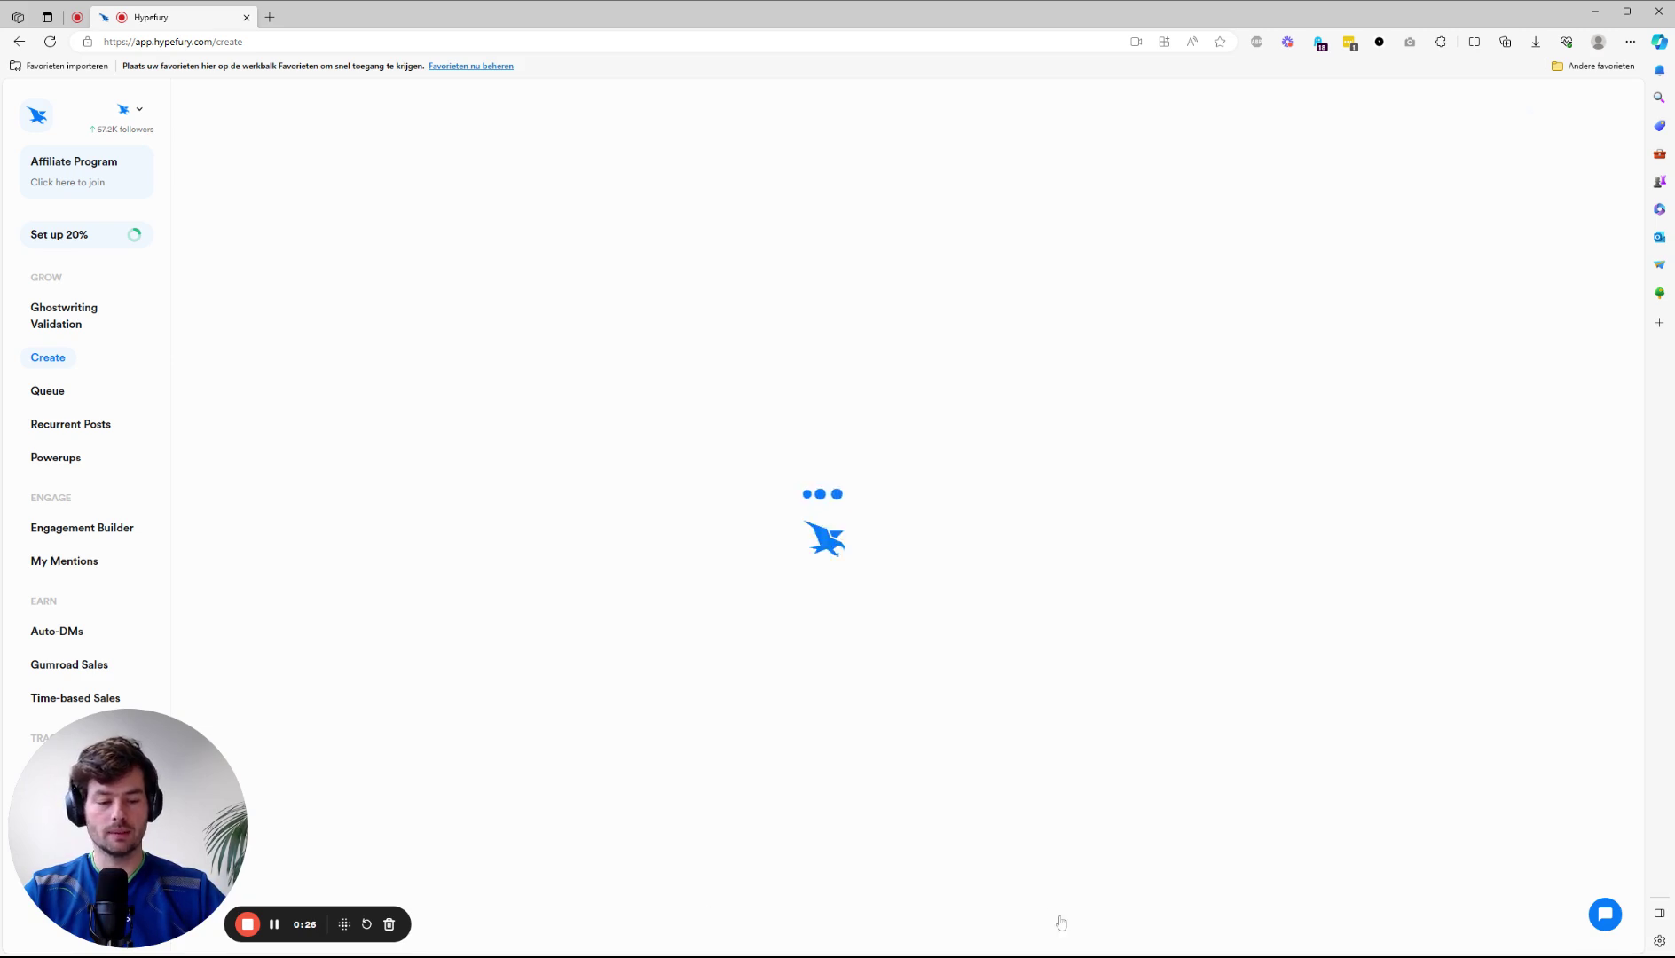
pyautogui.click(47, 392)
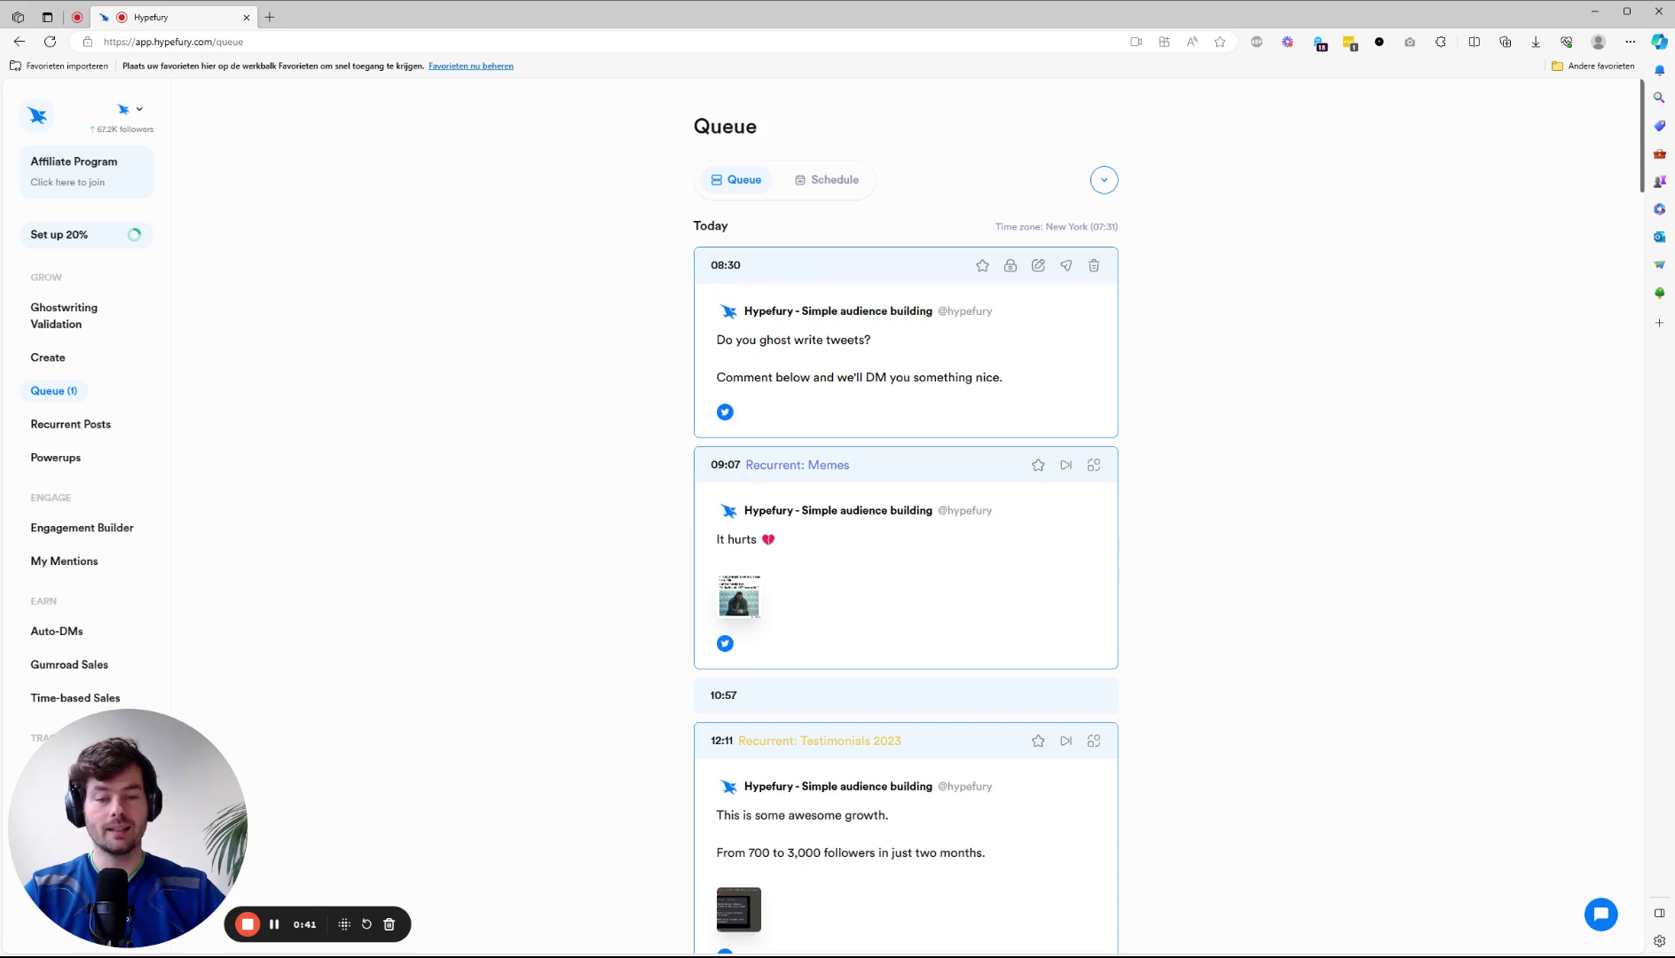
# Review the Recurrent: Memes and Recurrent: Testimonials 2023 labels in the queue, then go to Create.
pyautogui.moveTo(743, 465); pyautogui.dragTo(845, 464)
pyautogui.click(794, 587)
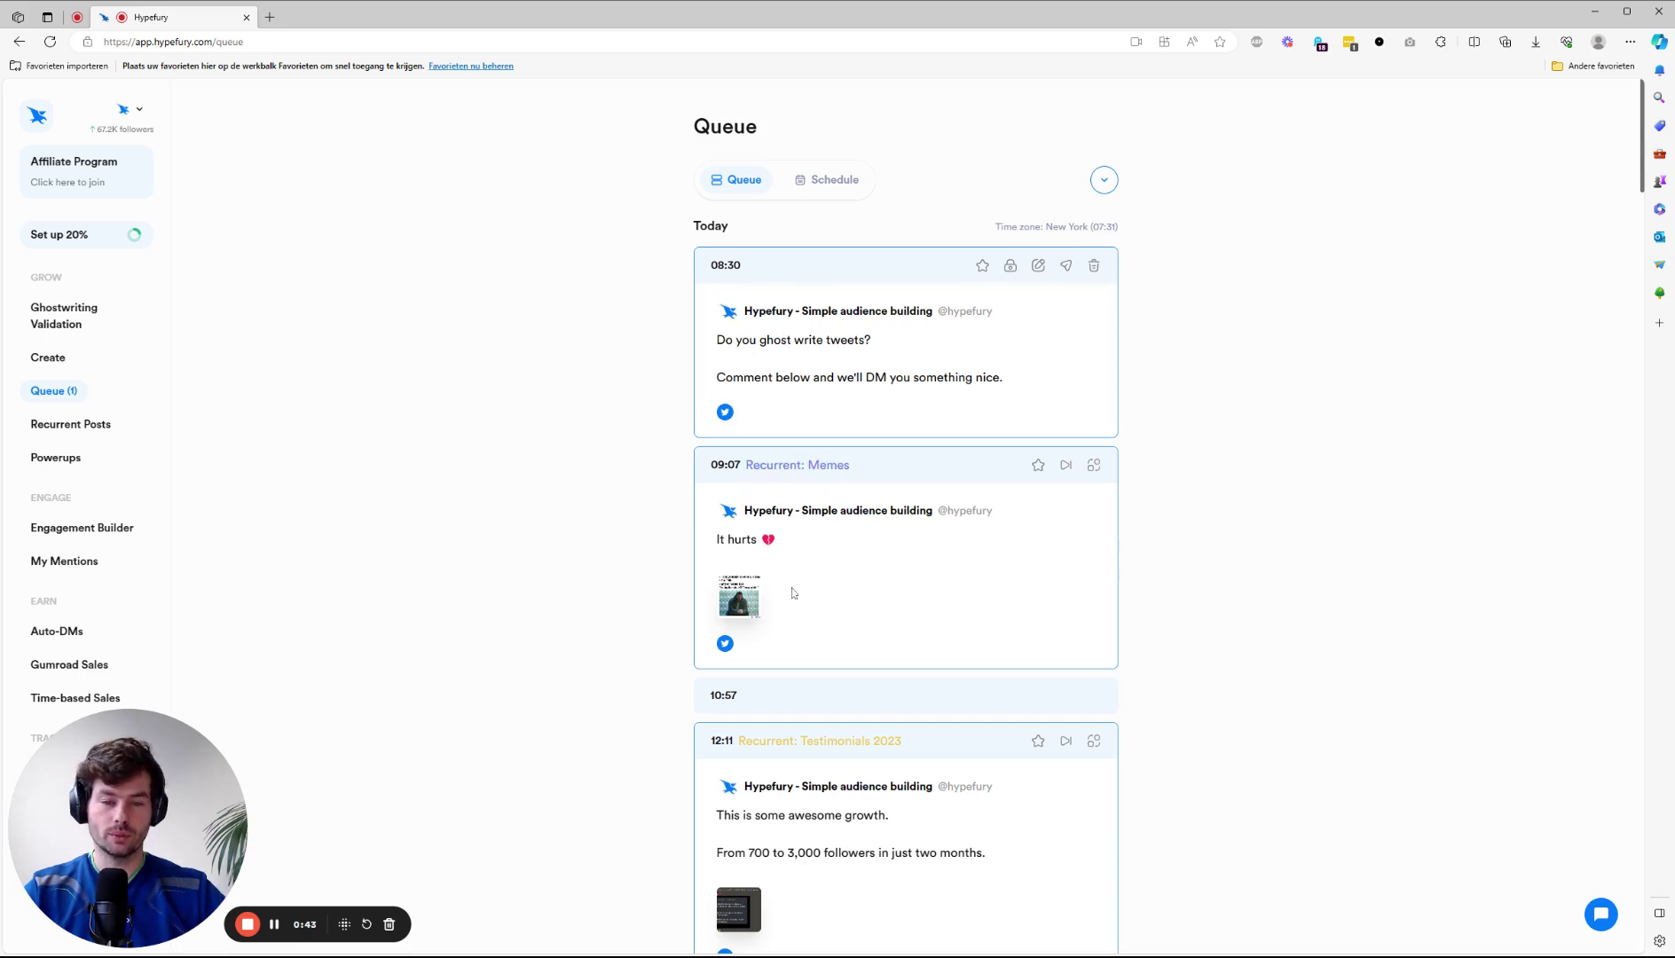
pyautogui.moveTo(738, 740); pyautogui.dragTo(903, 742)
pyautogui.click(916, 748)
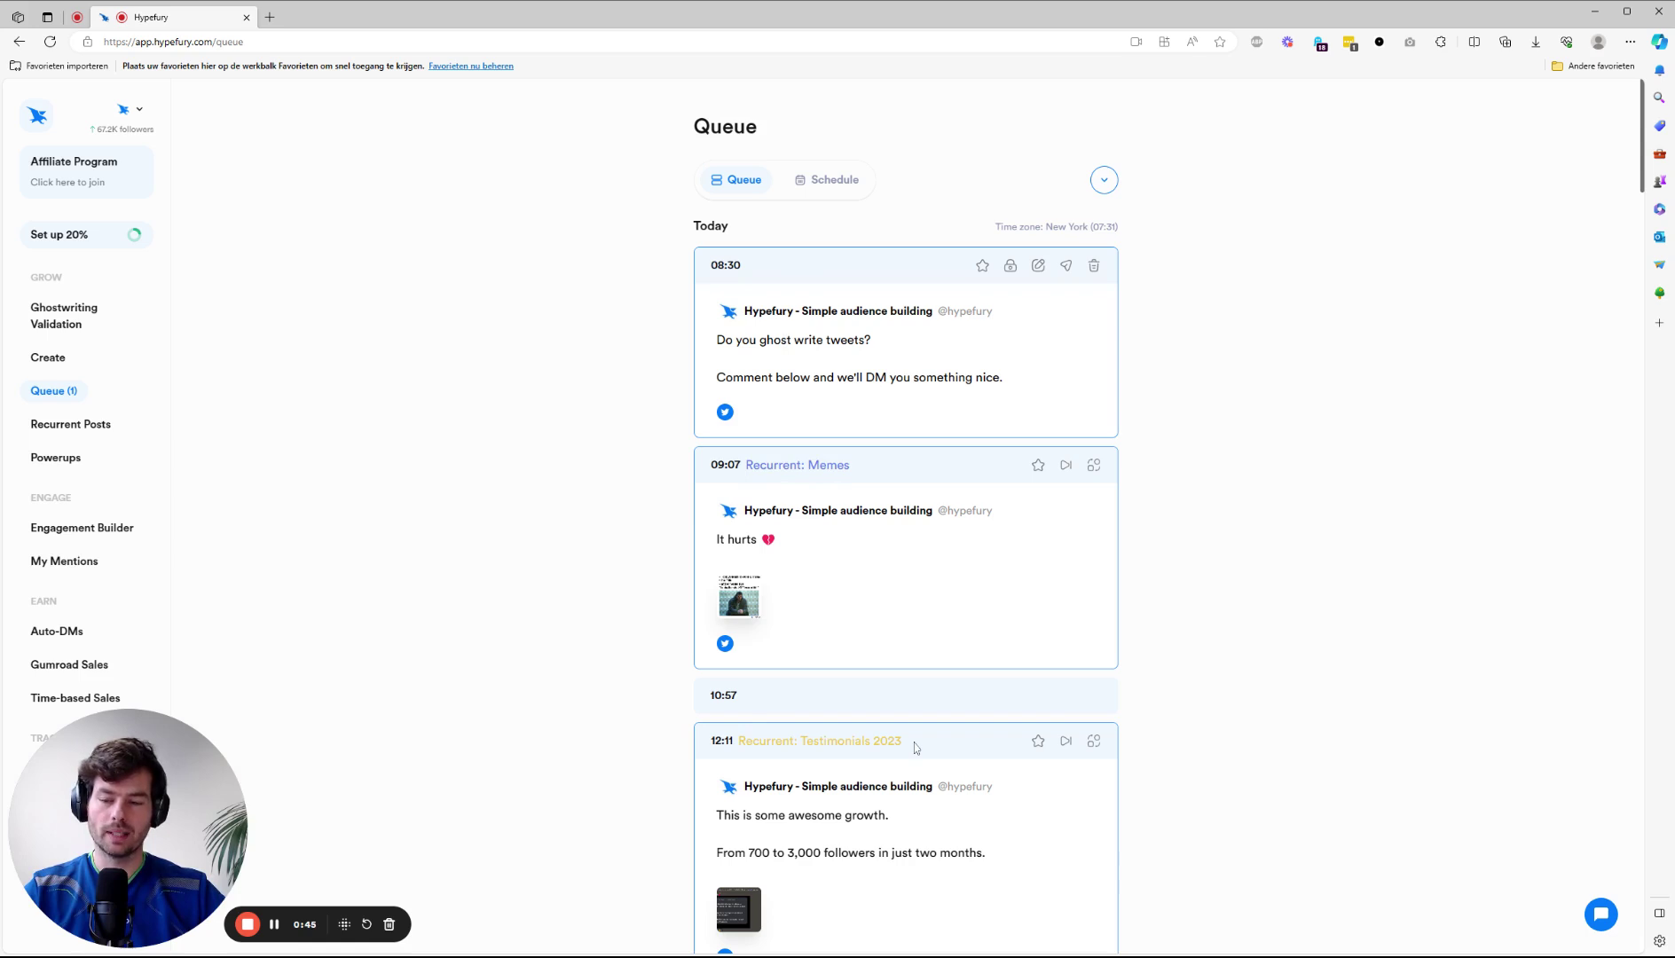
pyautogui.scroll(-1, 916, 747)
pyautogui.scroll(1, 916, 748)
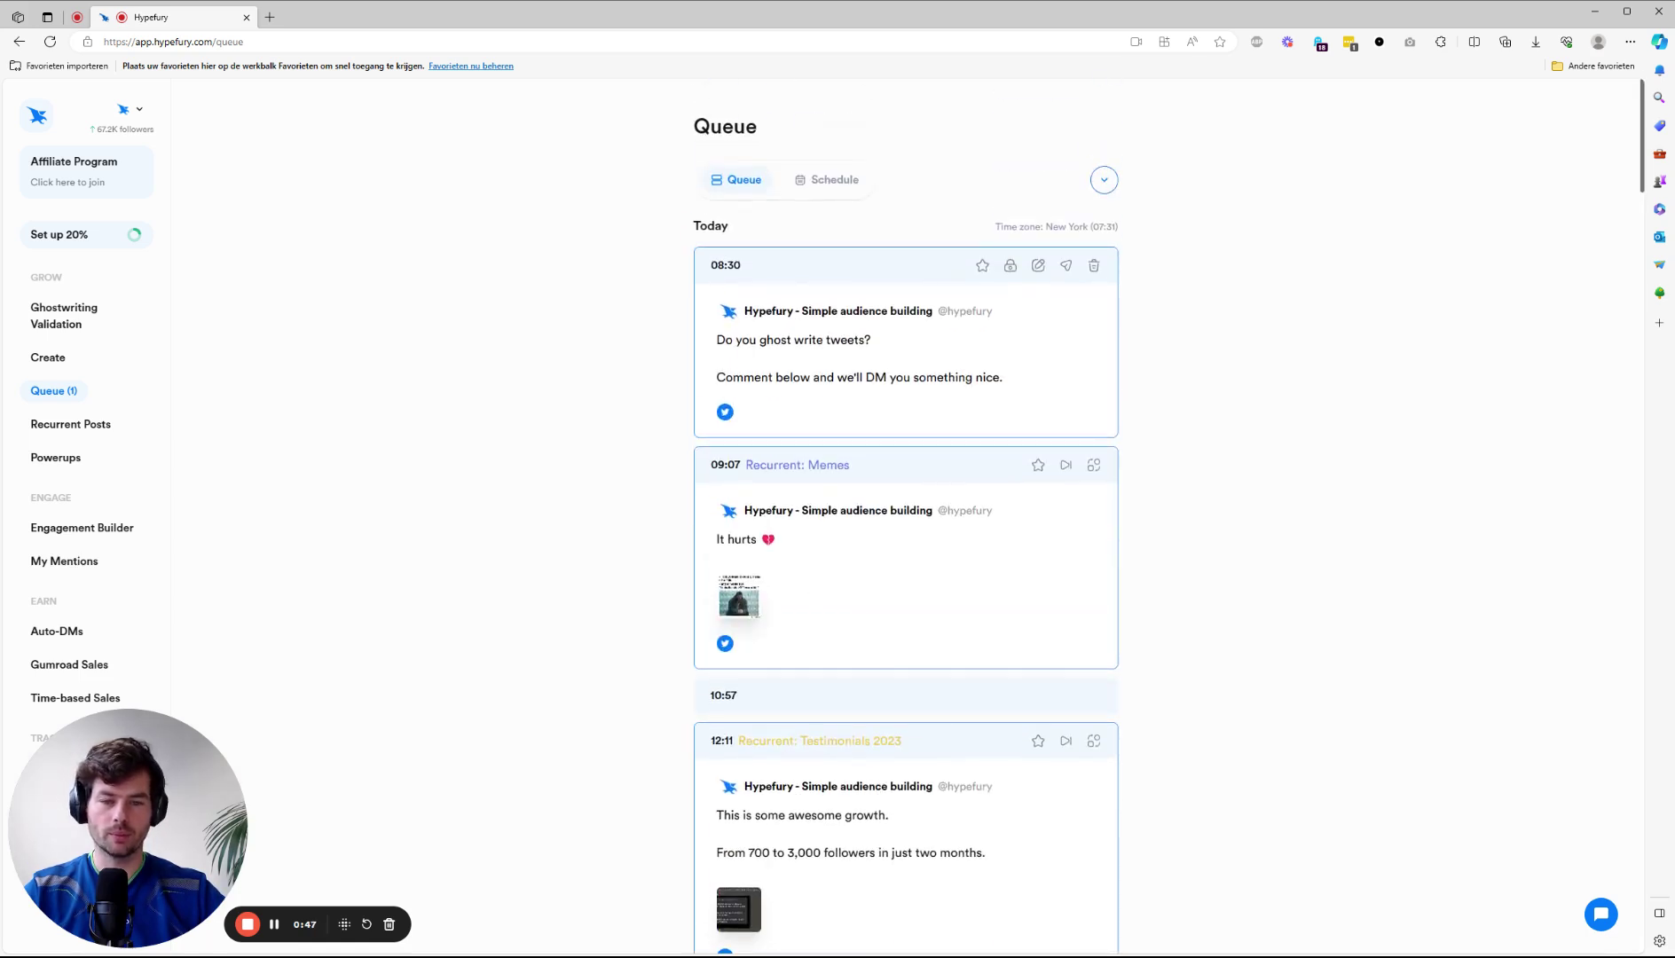
pyautogui.moveTo(748, 464); pyautogui.dragTo(827, 465)
pyautogui.click(827, 464)
pyautogui.click(48, 358)
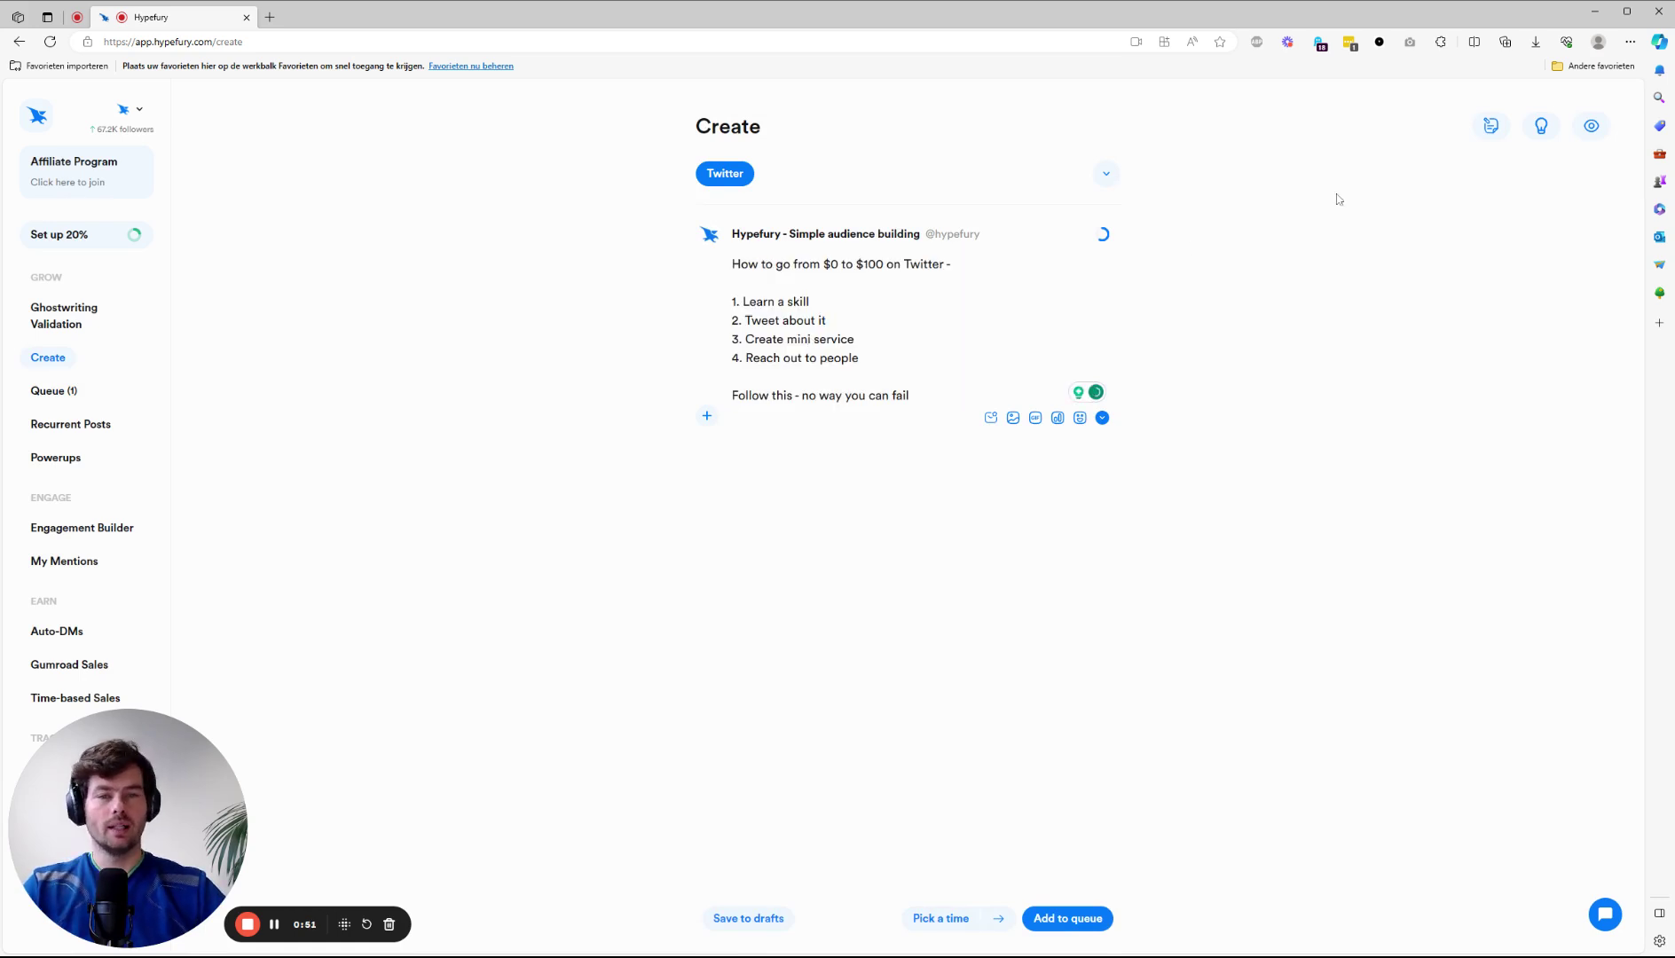
# Browse the saved drafts beside the composer, then switch the sidebar to tweet Prompts.
pyautogui.click(1490, 127)
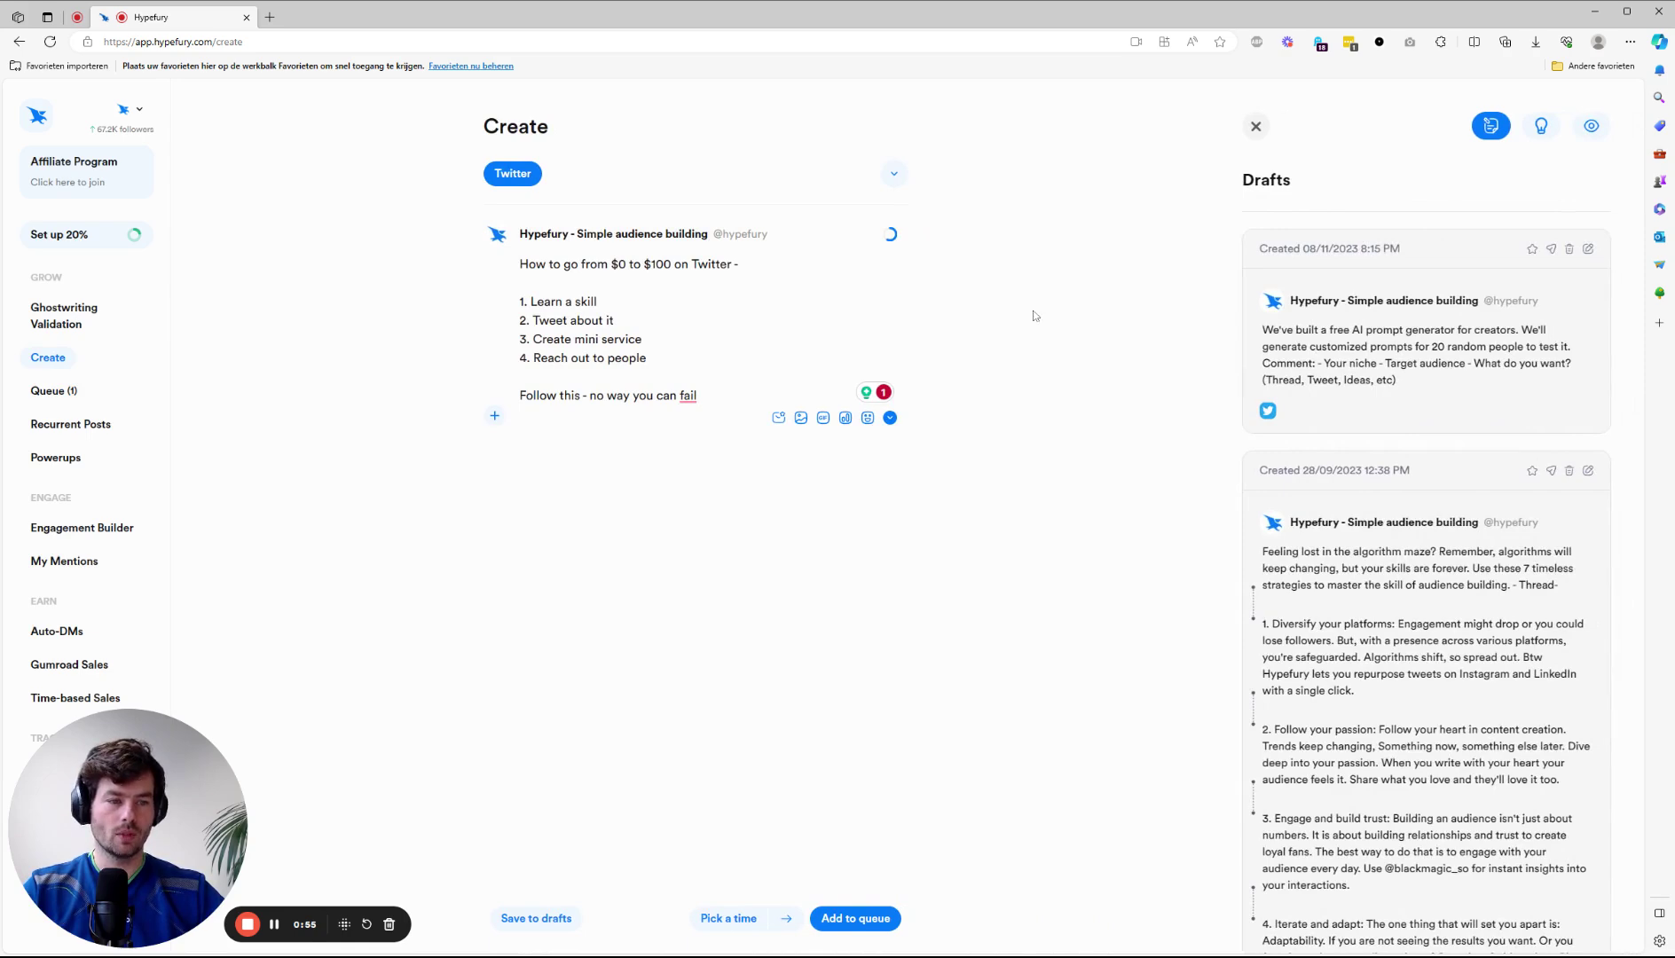
pyautogui.scroll(-10, 1386, 364)
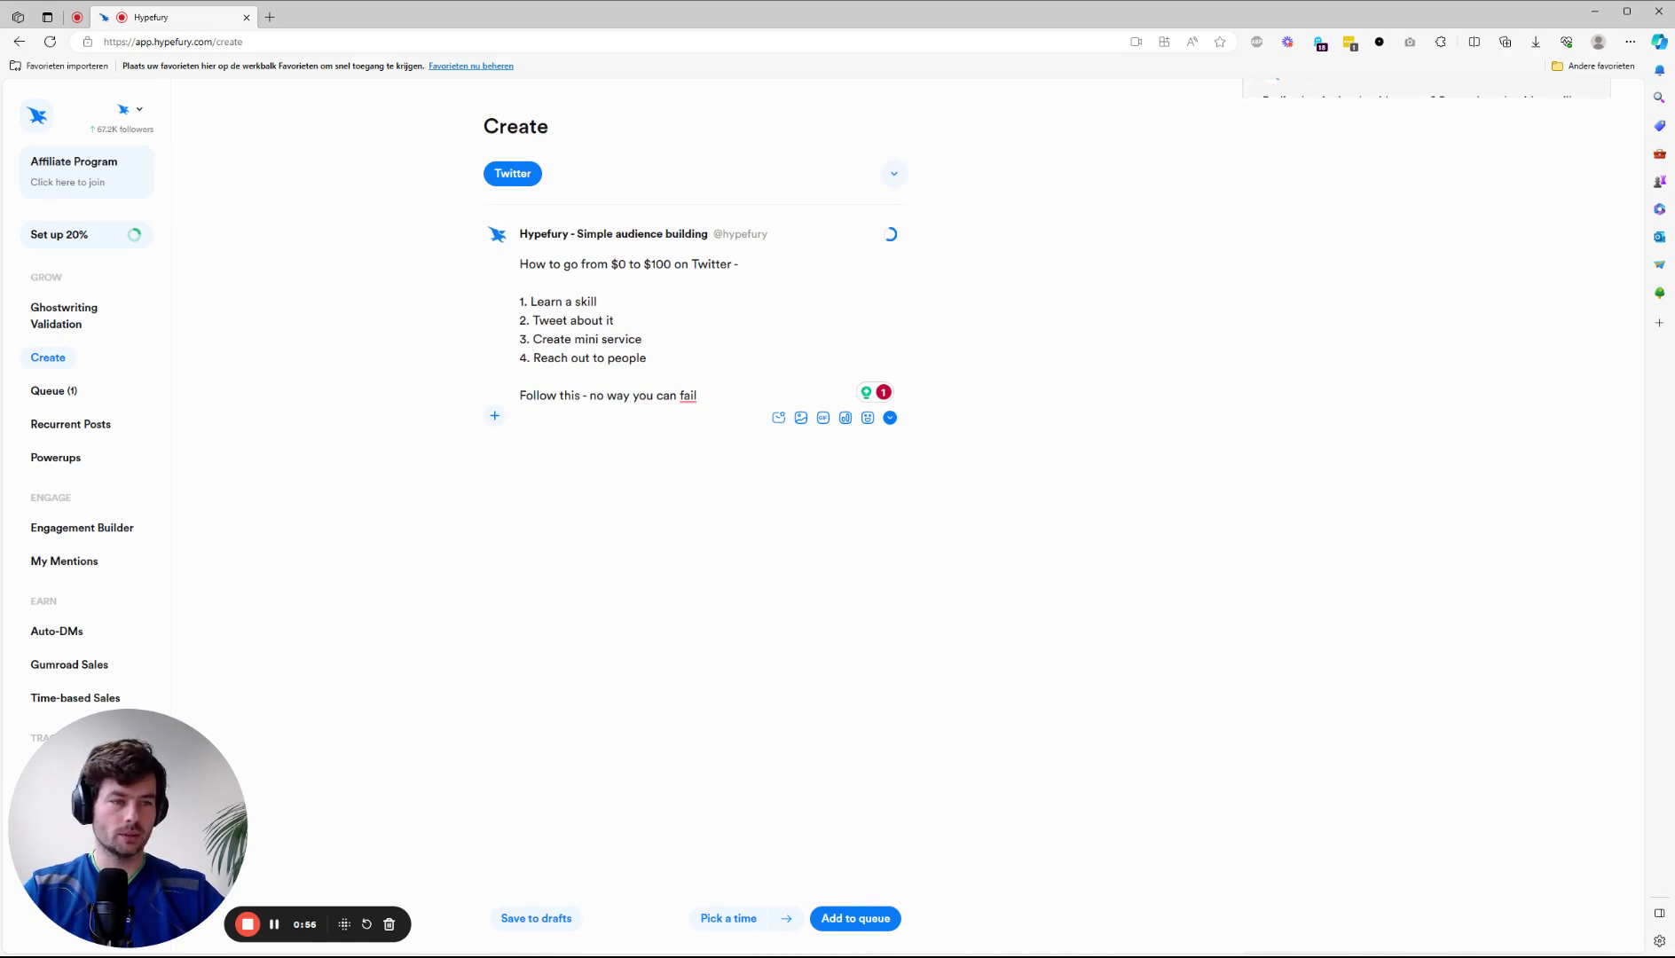
pyautogui.scroll(10, 1438, 400)
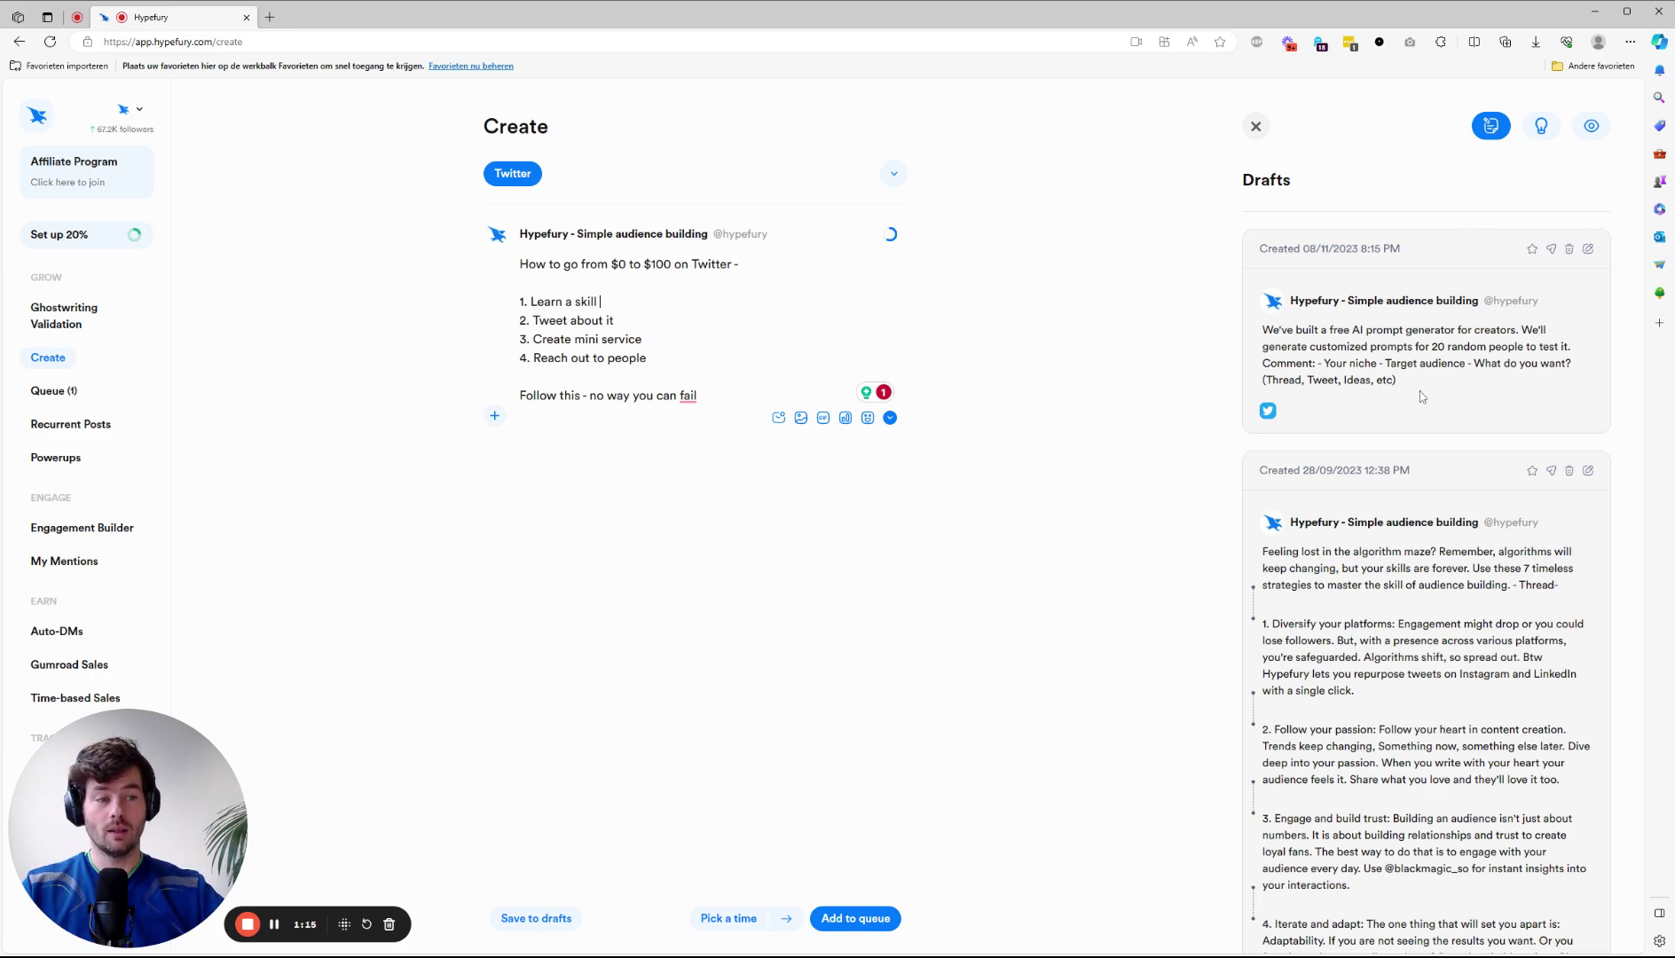
pyautogui.click(1542, 126)
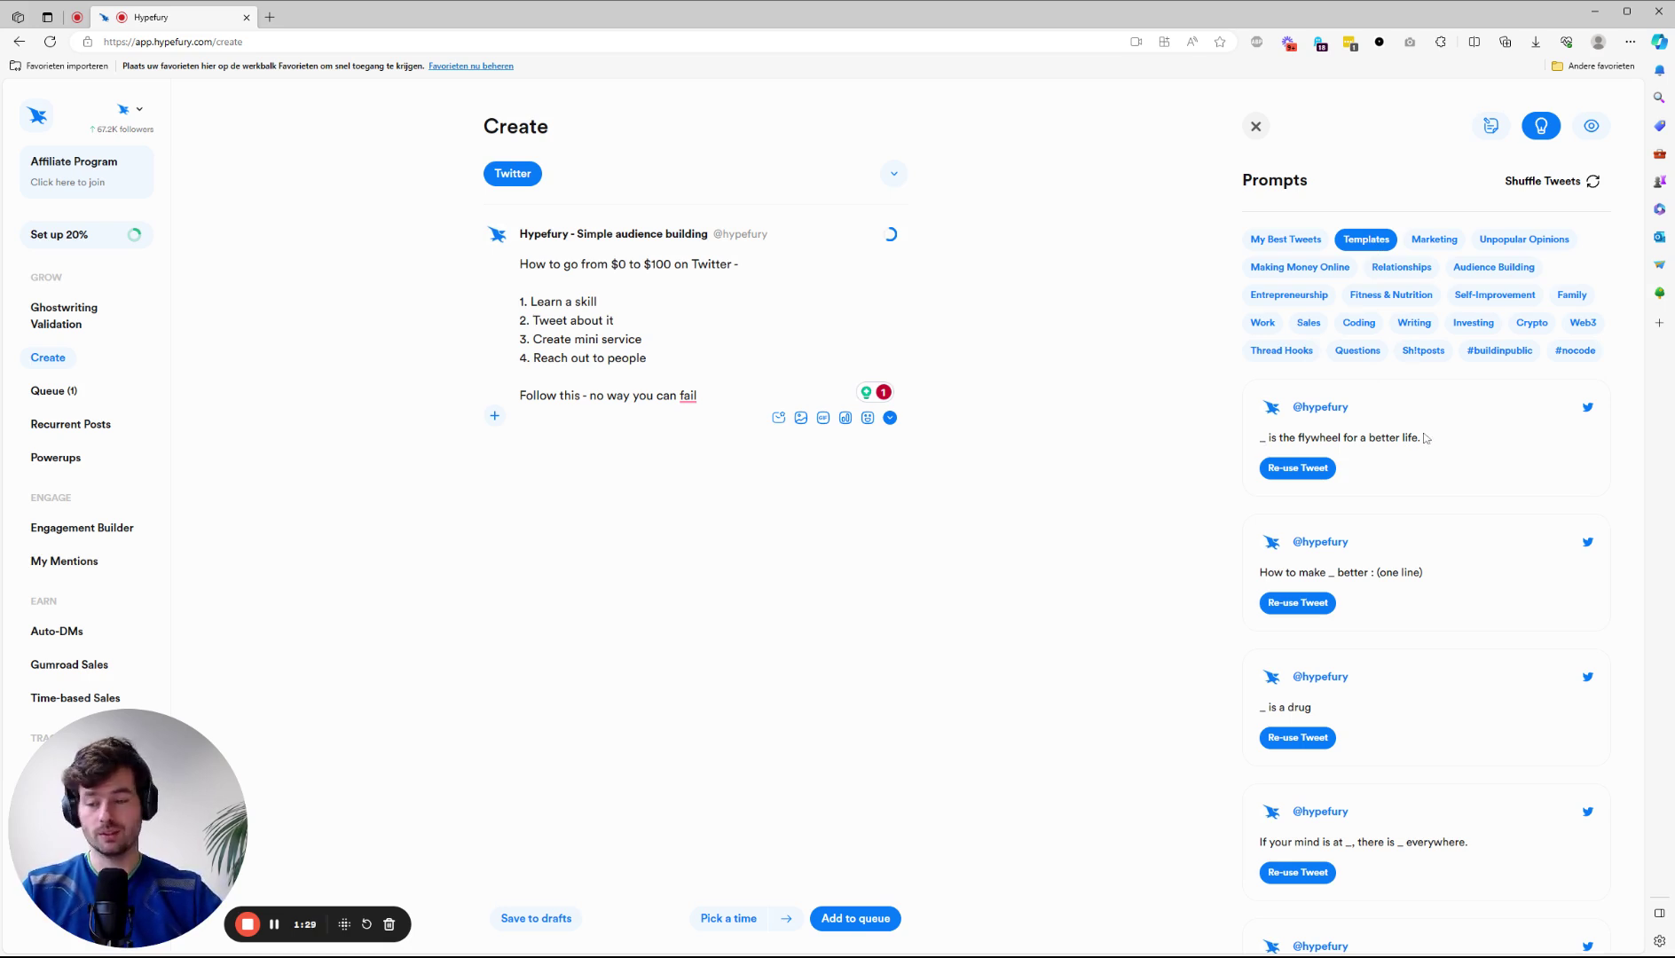
# Reuse the '_ is the flywheel for a better life.' template, filling the blank with 'fghfg'.
pyautogui.click(1318, 470)
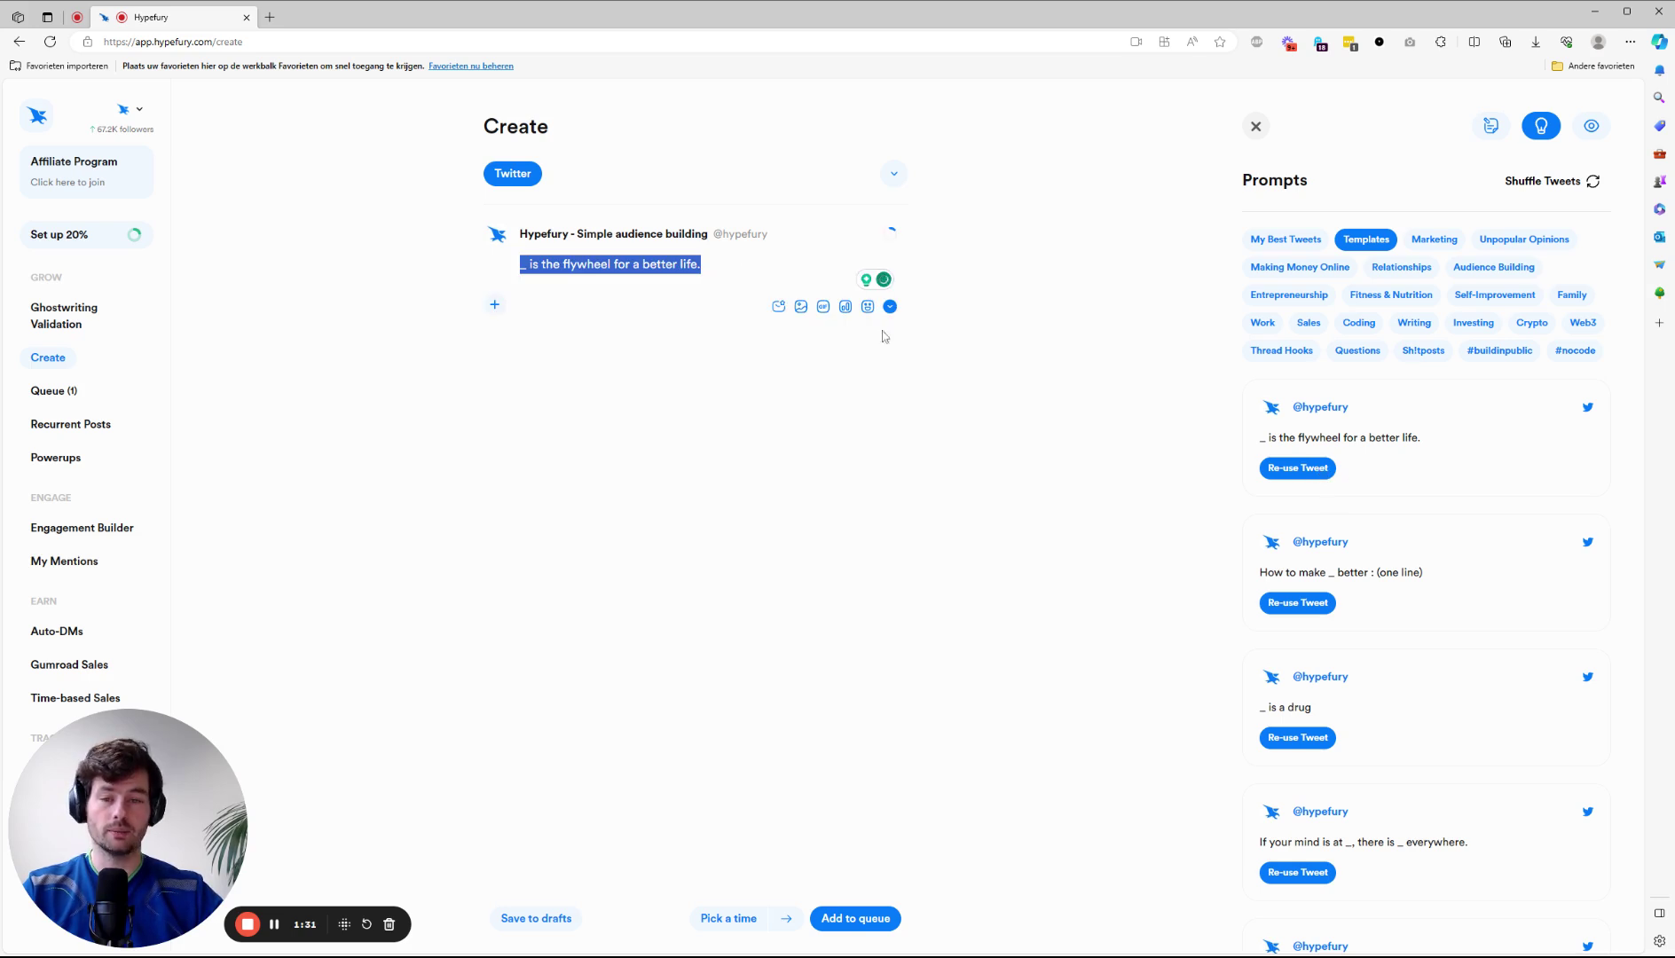
pyautogui.click(530, 265)
pyautogui.doubleClick(520, 266)
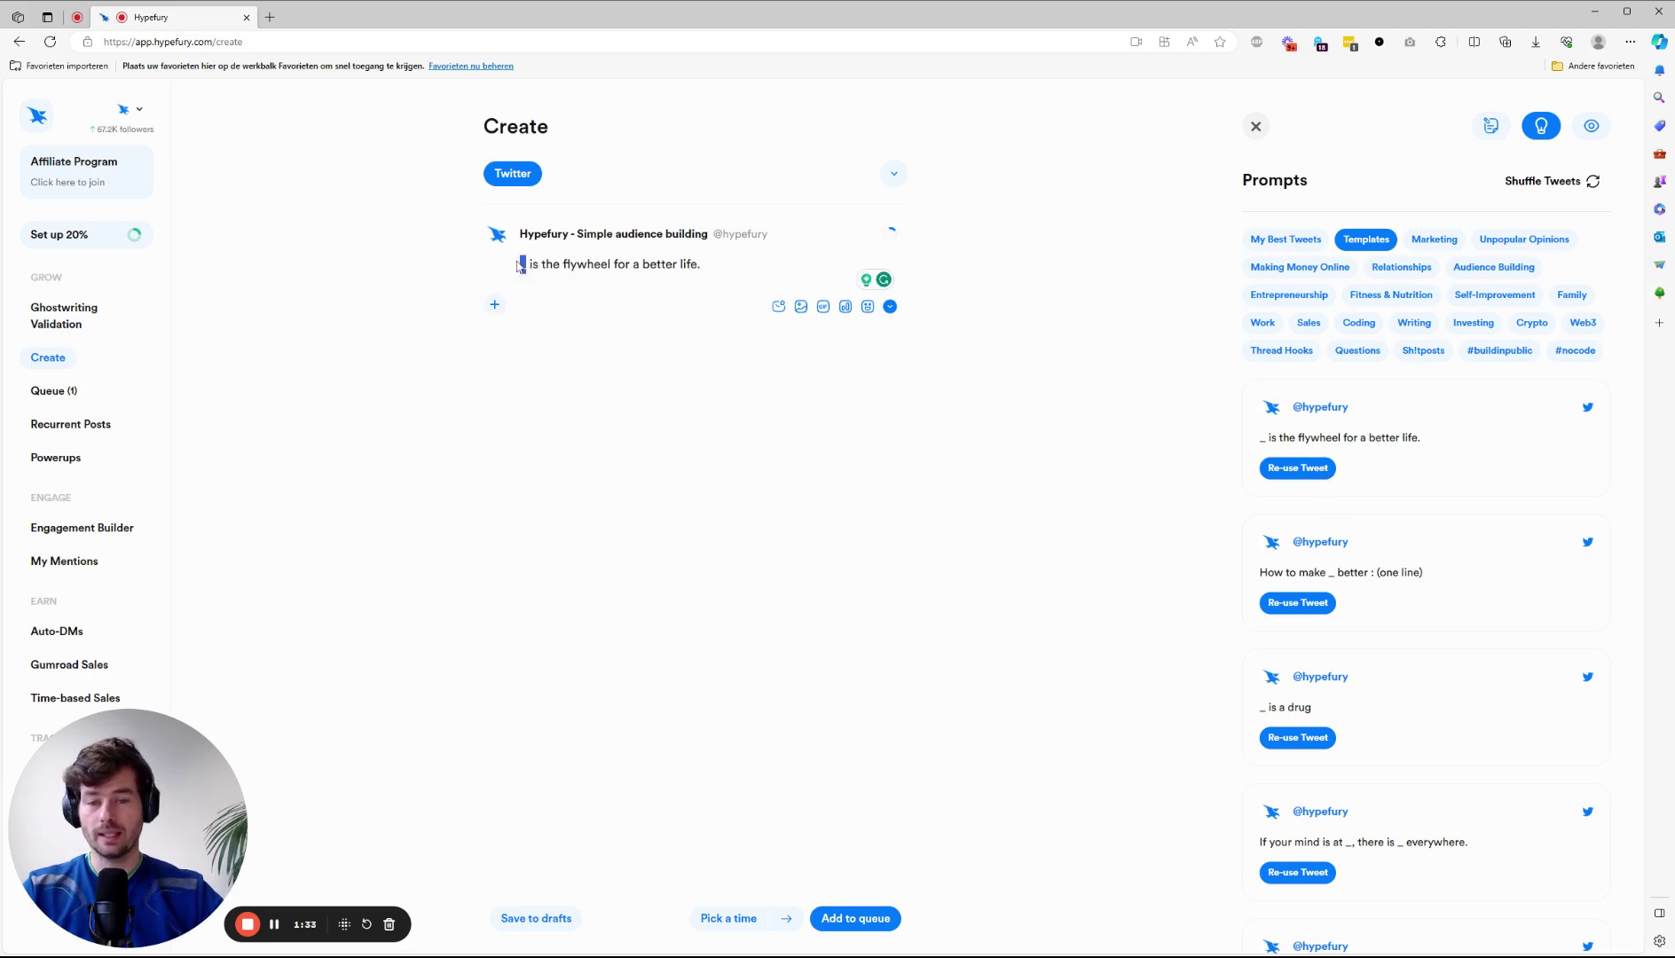
pyautogui.write('fghfg')
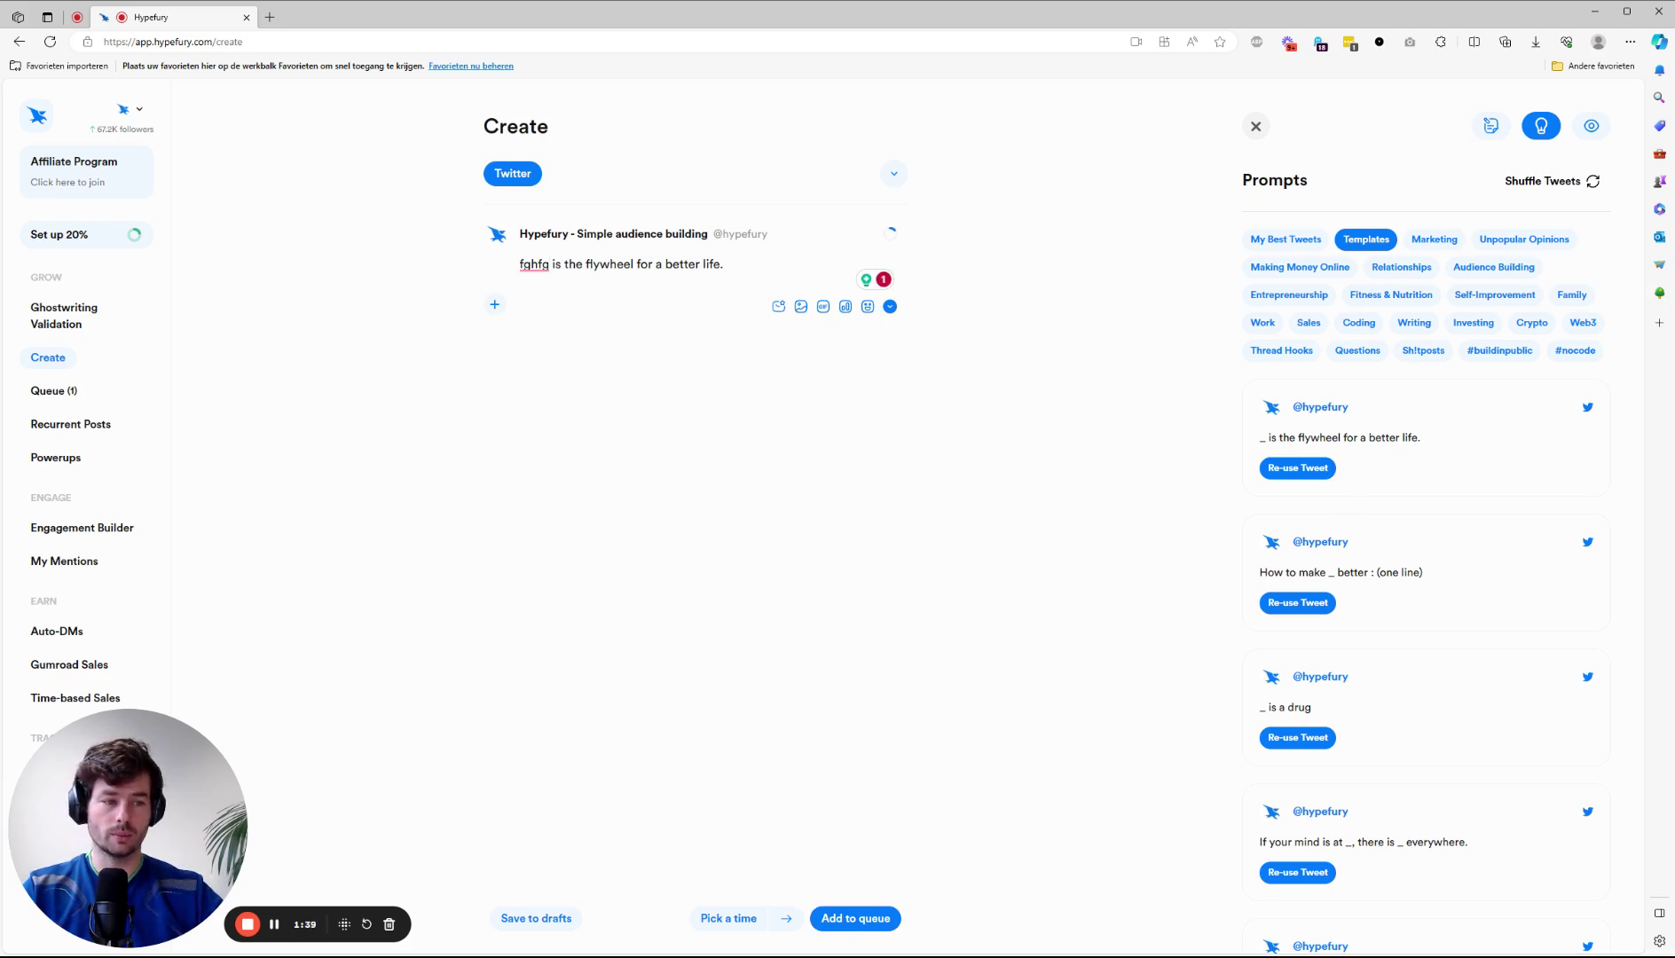
pyautogui.click(1349, 240)
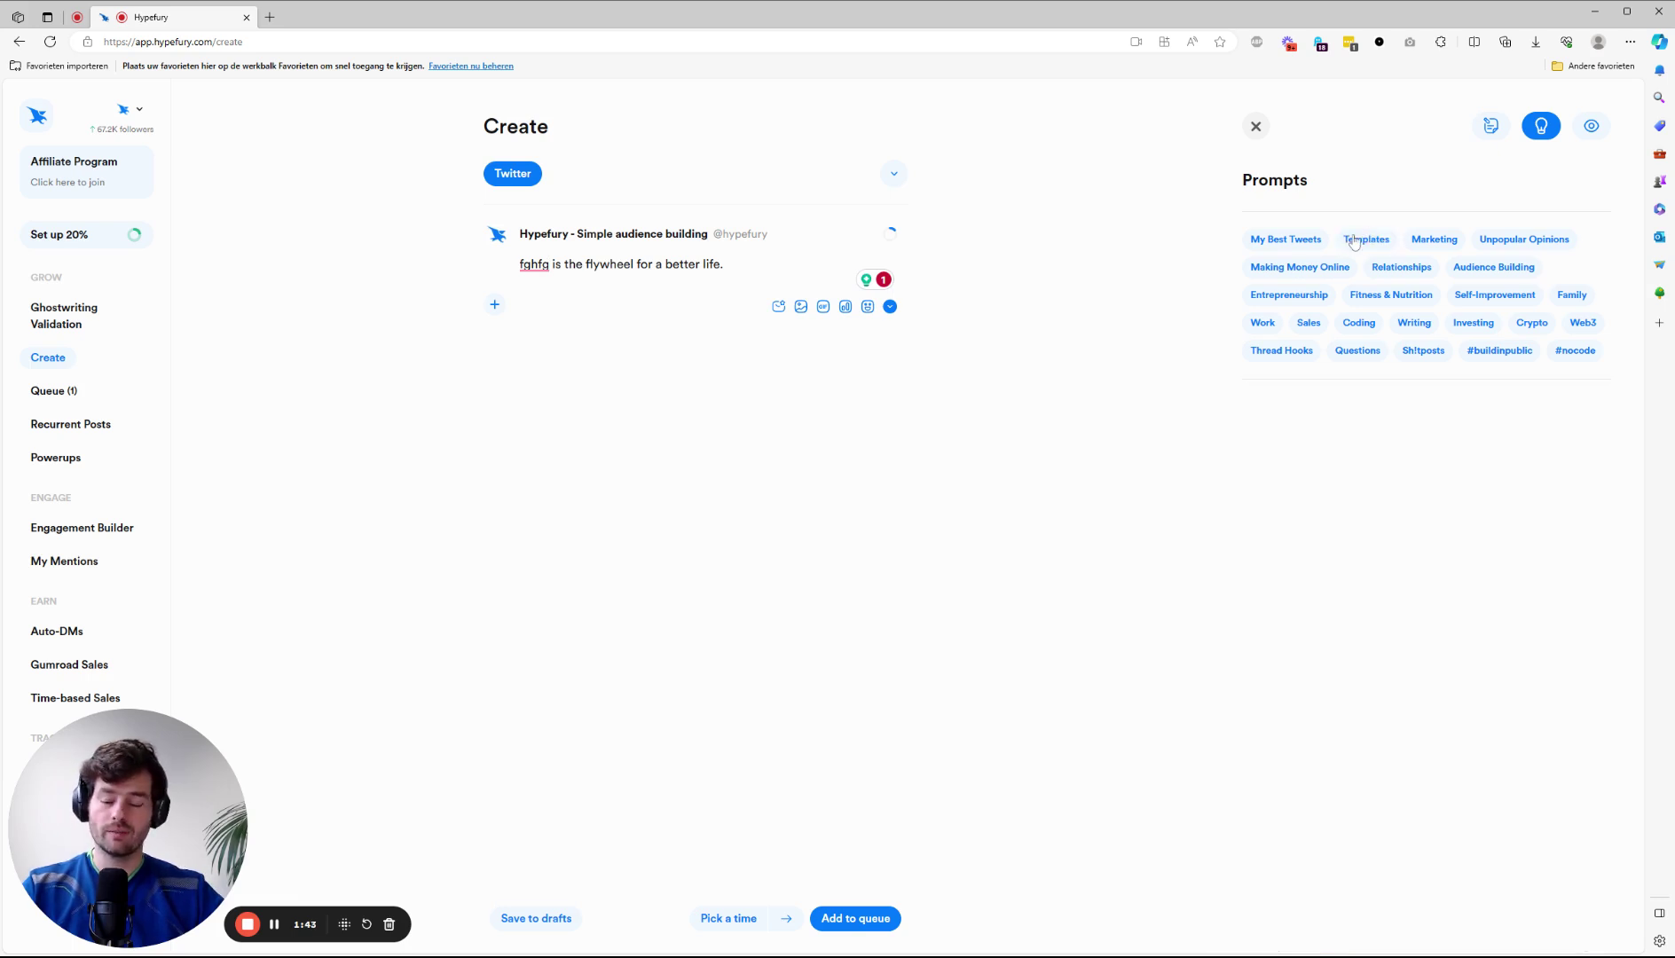
# Browse the Marketing and Self-Improvement prompt tweets to find the 'When I quit my old job' tweet.
pyautogui.click(1442, 240)
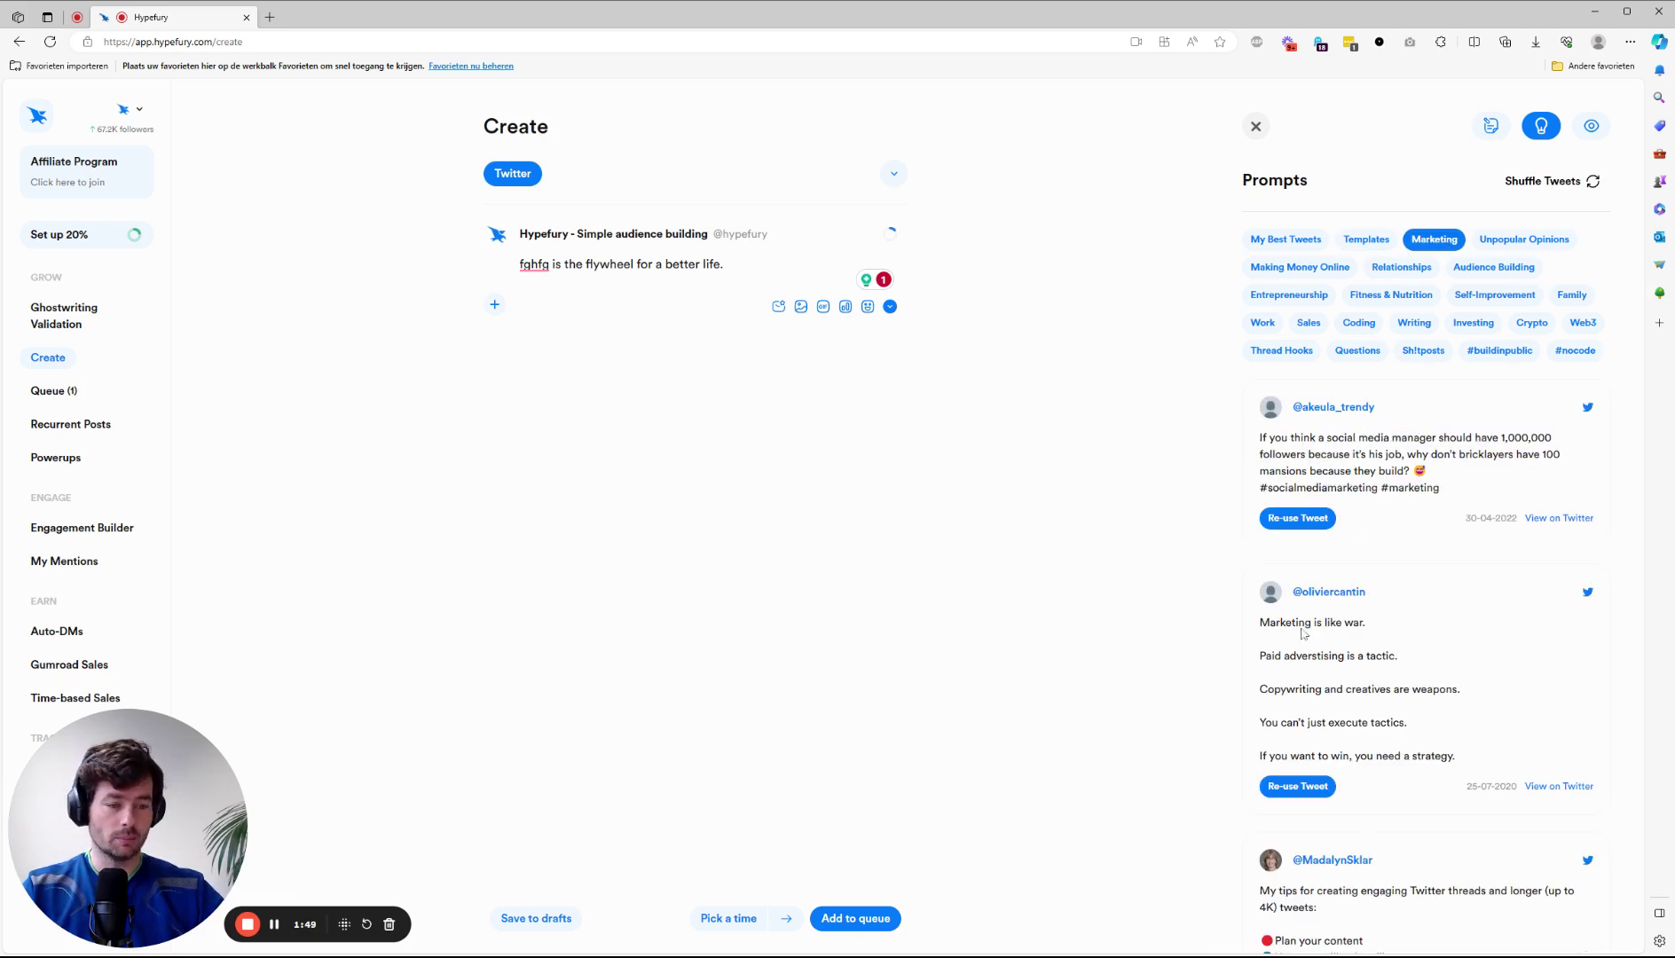
pyautogui.moveTo(1297, 625); pyautogui.dragTo(1413, 723)
pyautogui.click(1415, 724)
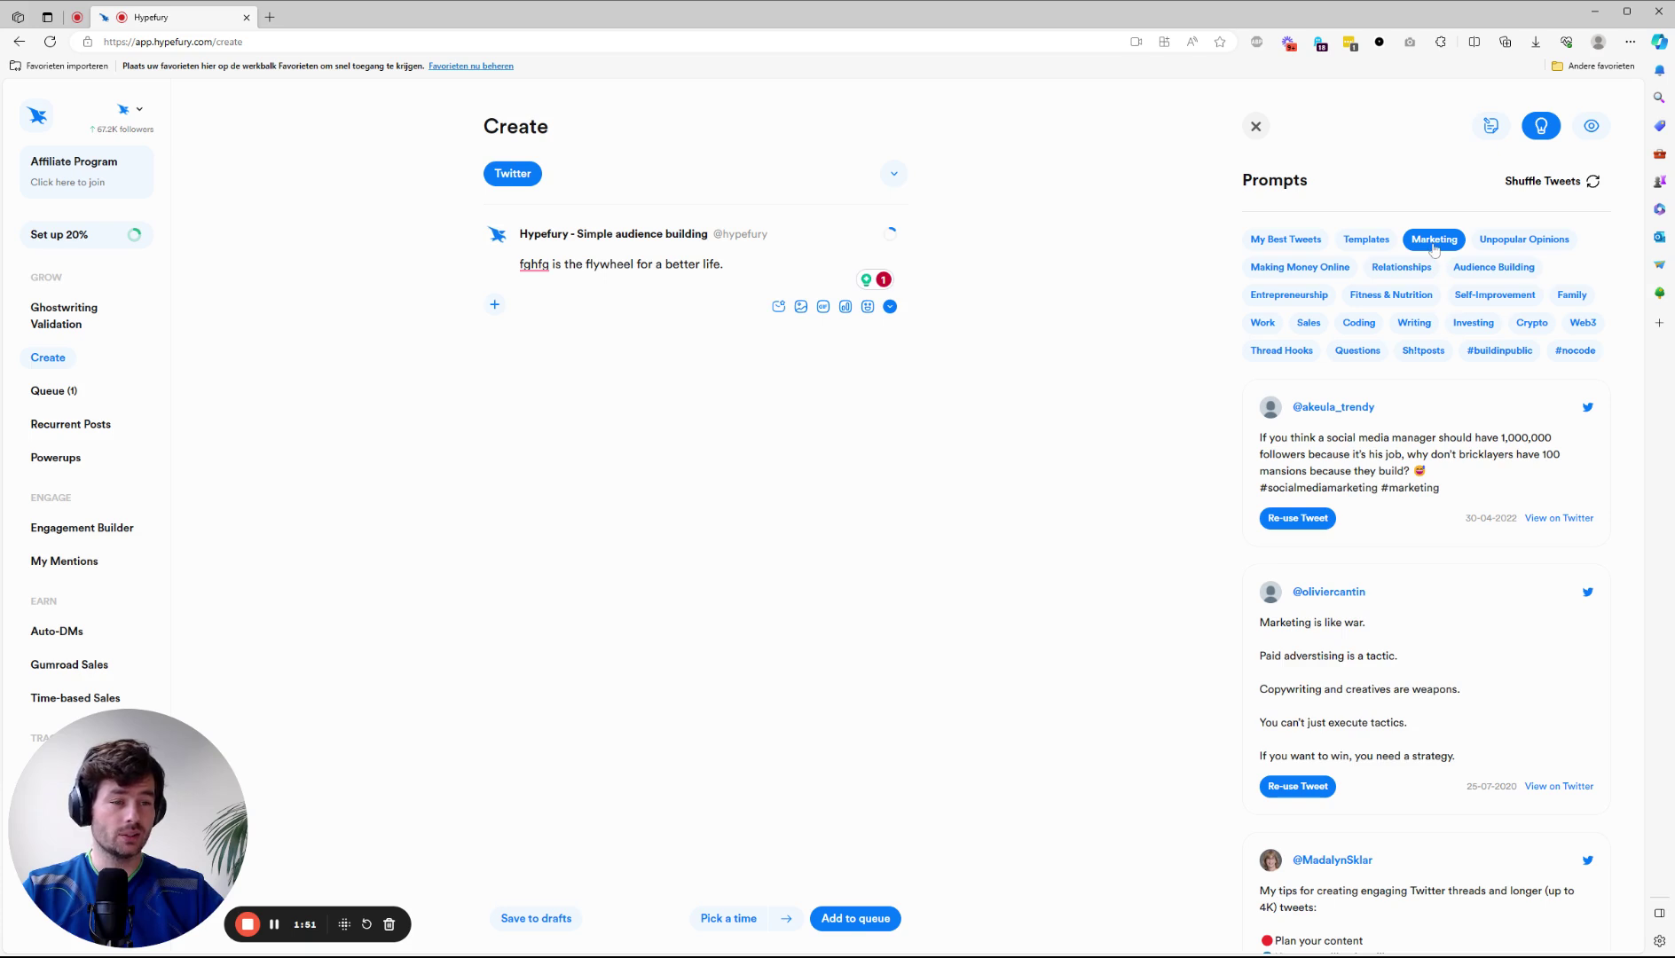
pyautogui.click(1496, 302)
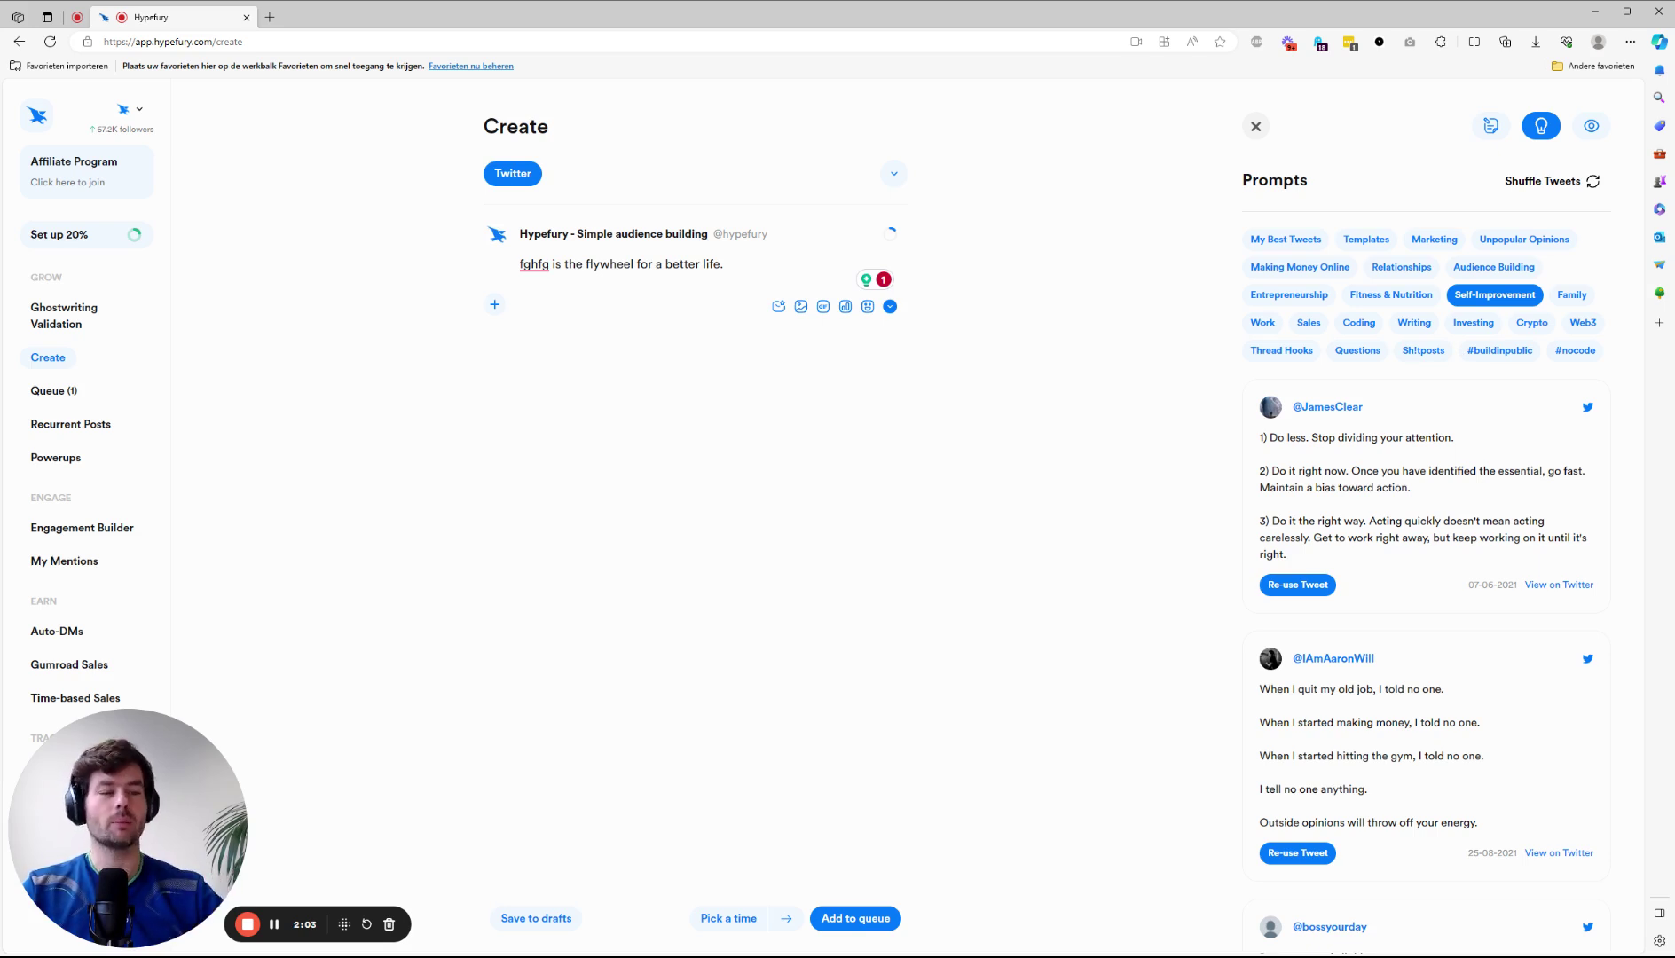
pyautogui.scroll(-4, 1437, 652)
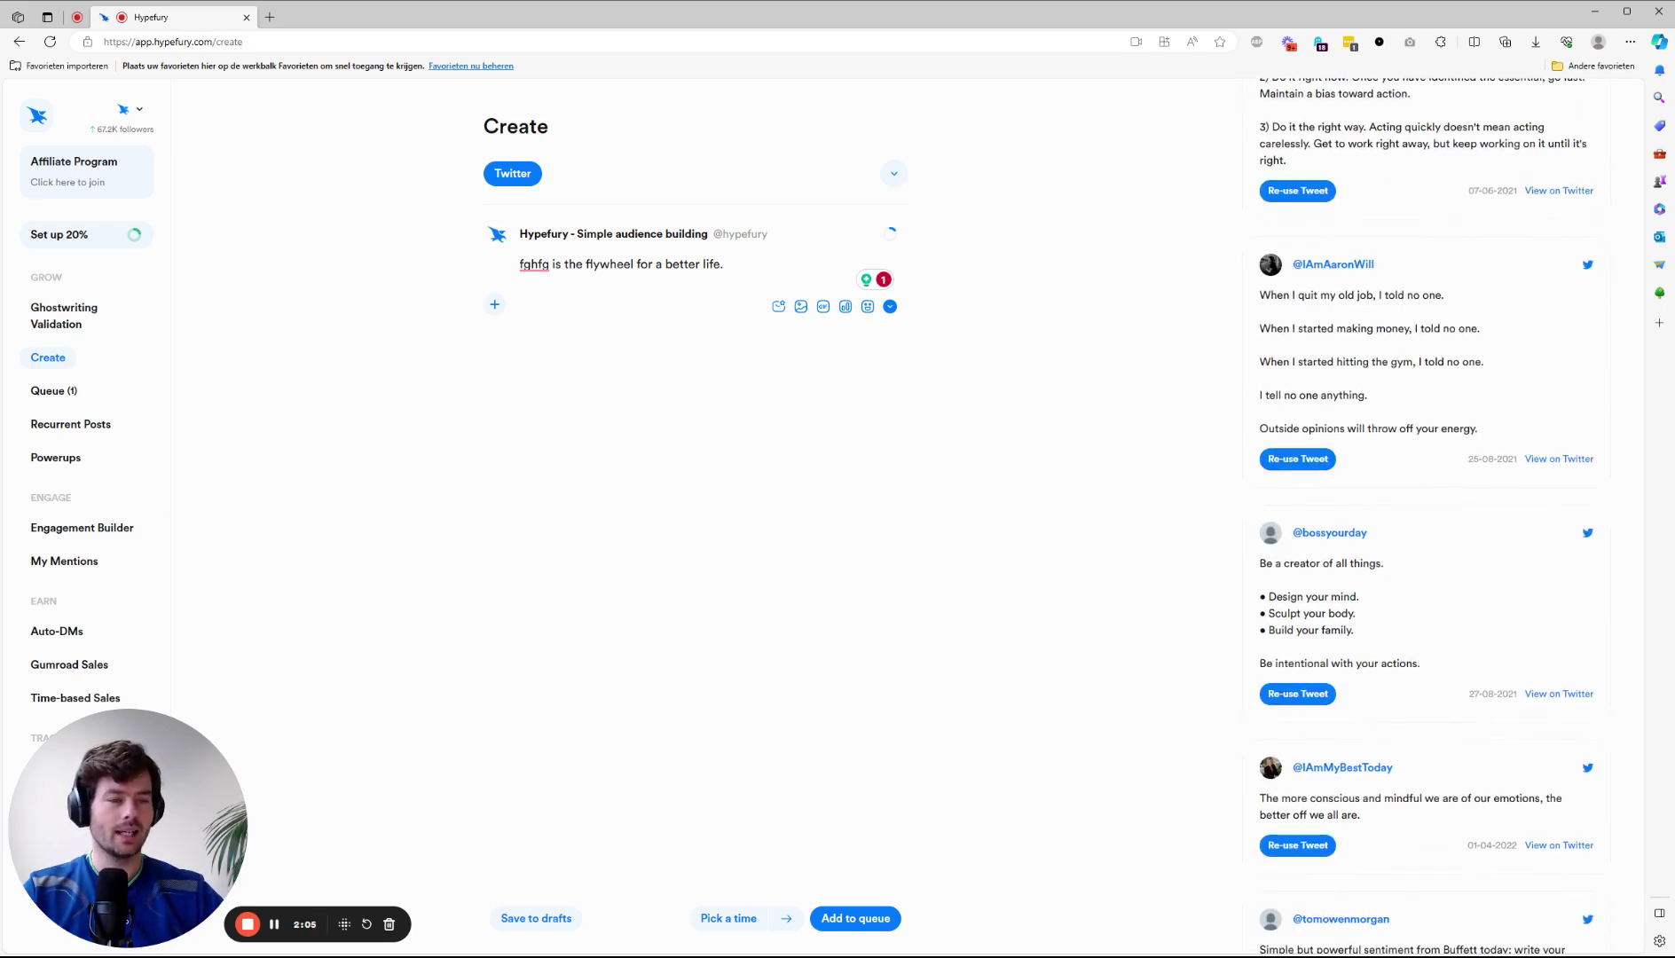
pyautogui.moveTo(1260, 294); pyautogui.dragTo(1495, 429)
pyautogui.click(1495, 429)
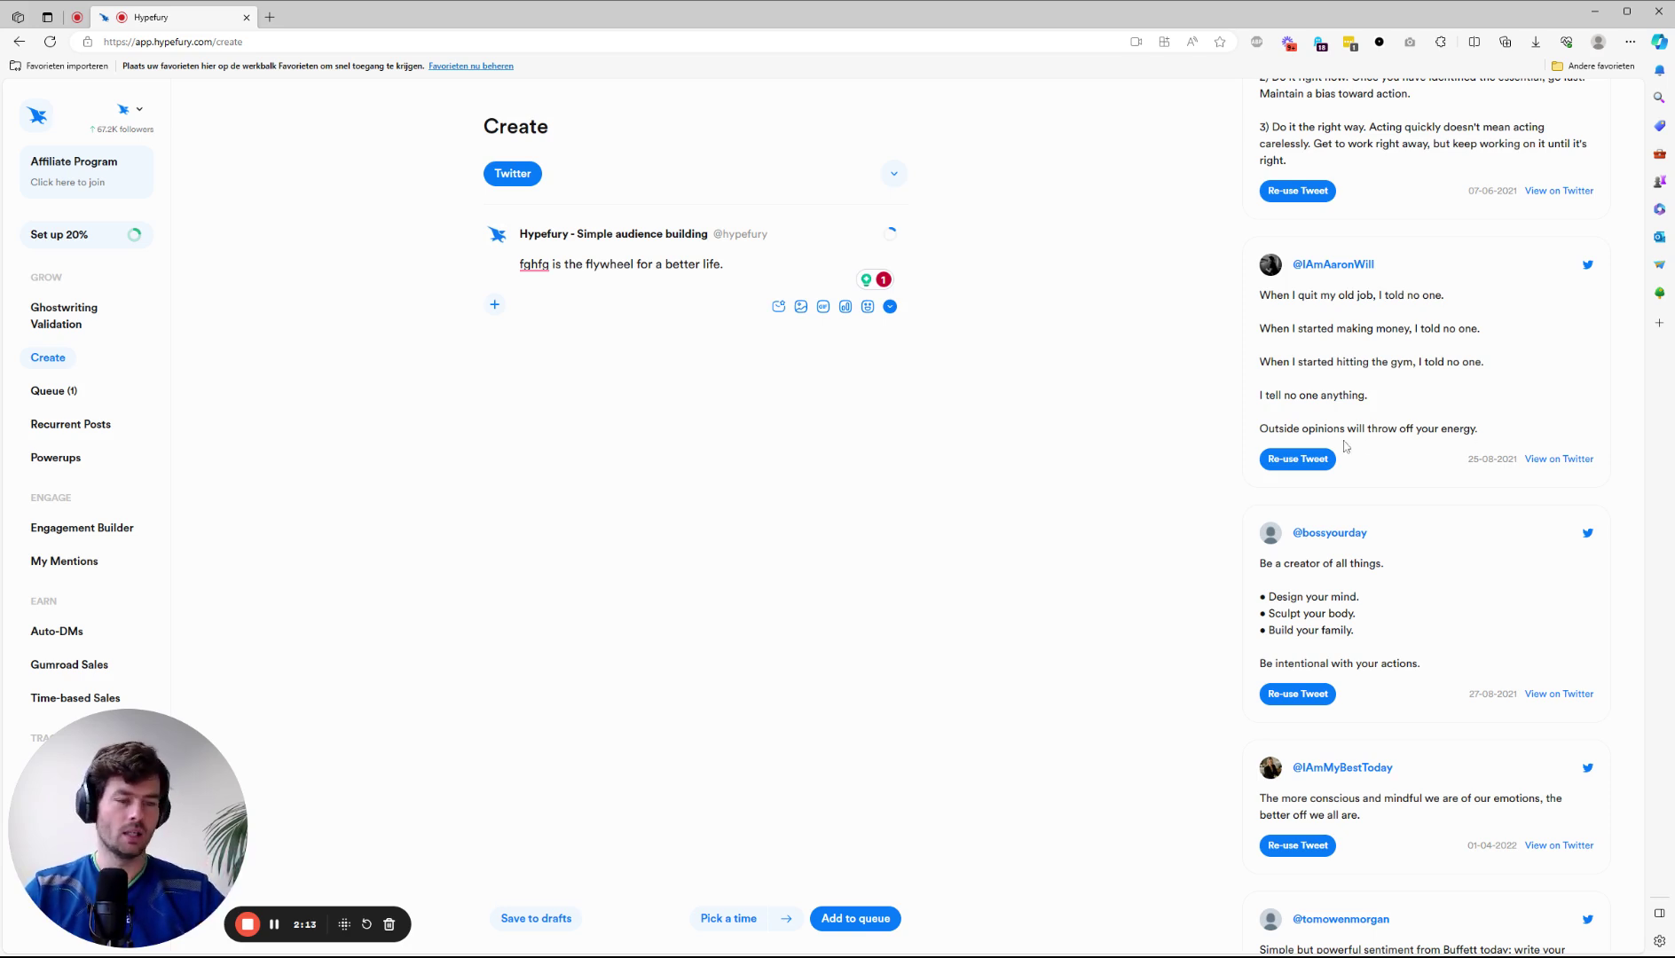
# Reuse the 'When I quit my old job' tweet, delete its author credit, and preview it.
pyautogui.click(1321, 457)
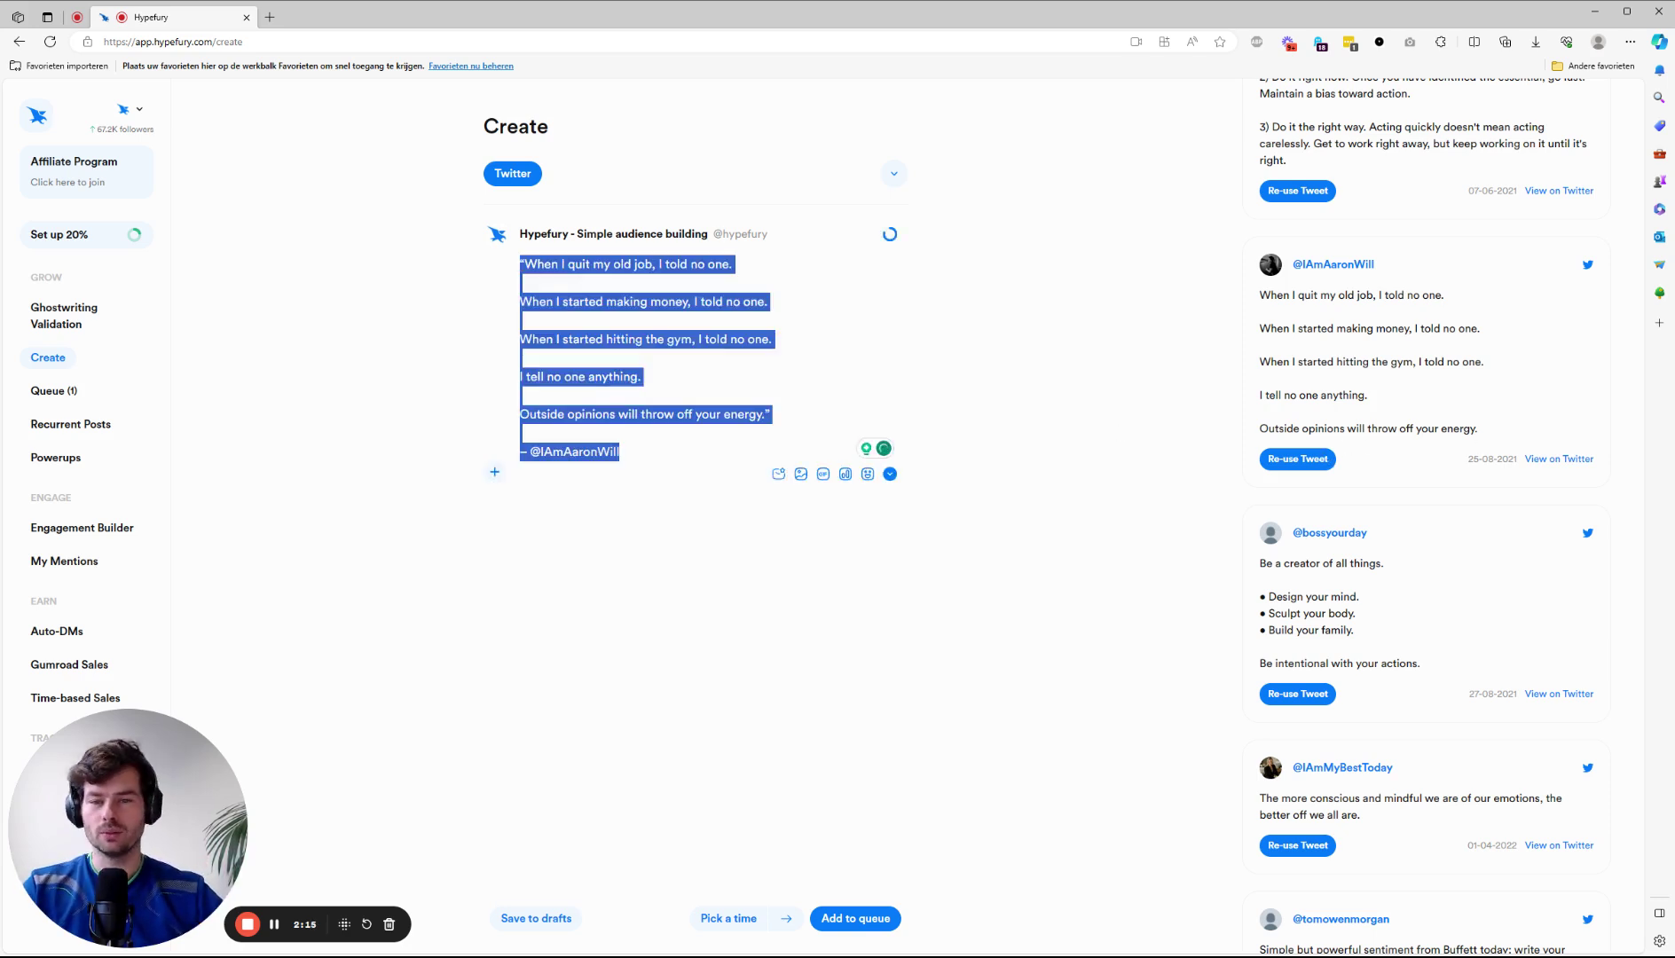
pyautogui.click(520, 320)
pyautogui.hotkey('shift', 'Left')
pyautogui.hotkey('shift', 'Left')
pyautogui.hotkey('shift', 'Left')
pyautogui.hotkey('shift', 'Left')
pyautogui.hotkey('shift', 'Left')
pyautogui.hotkey('shift', 'Left')
pyautogui.hotkey('shift', 'Left')
pyautogui.hotkey('shift', 'Left')
pyautogui.hotkey('shift', 'Left')
pyautogui.hotkey('shift', 'Left')
pyautogui.hotkey('shift', 'Left')
pyautogui.hotkey('shift', 'Left')
pyautogui.hotkey('shift', 'Left')
pyautogui.hotkey('shift', 'Left')
pyautogui.hotkey('shift', 'Left')
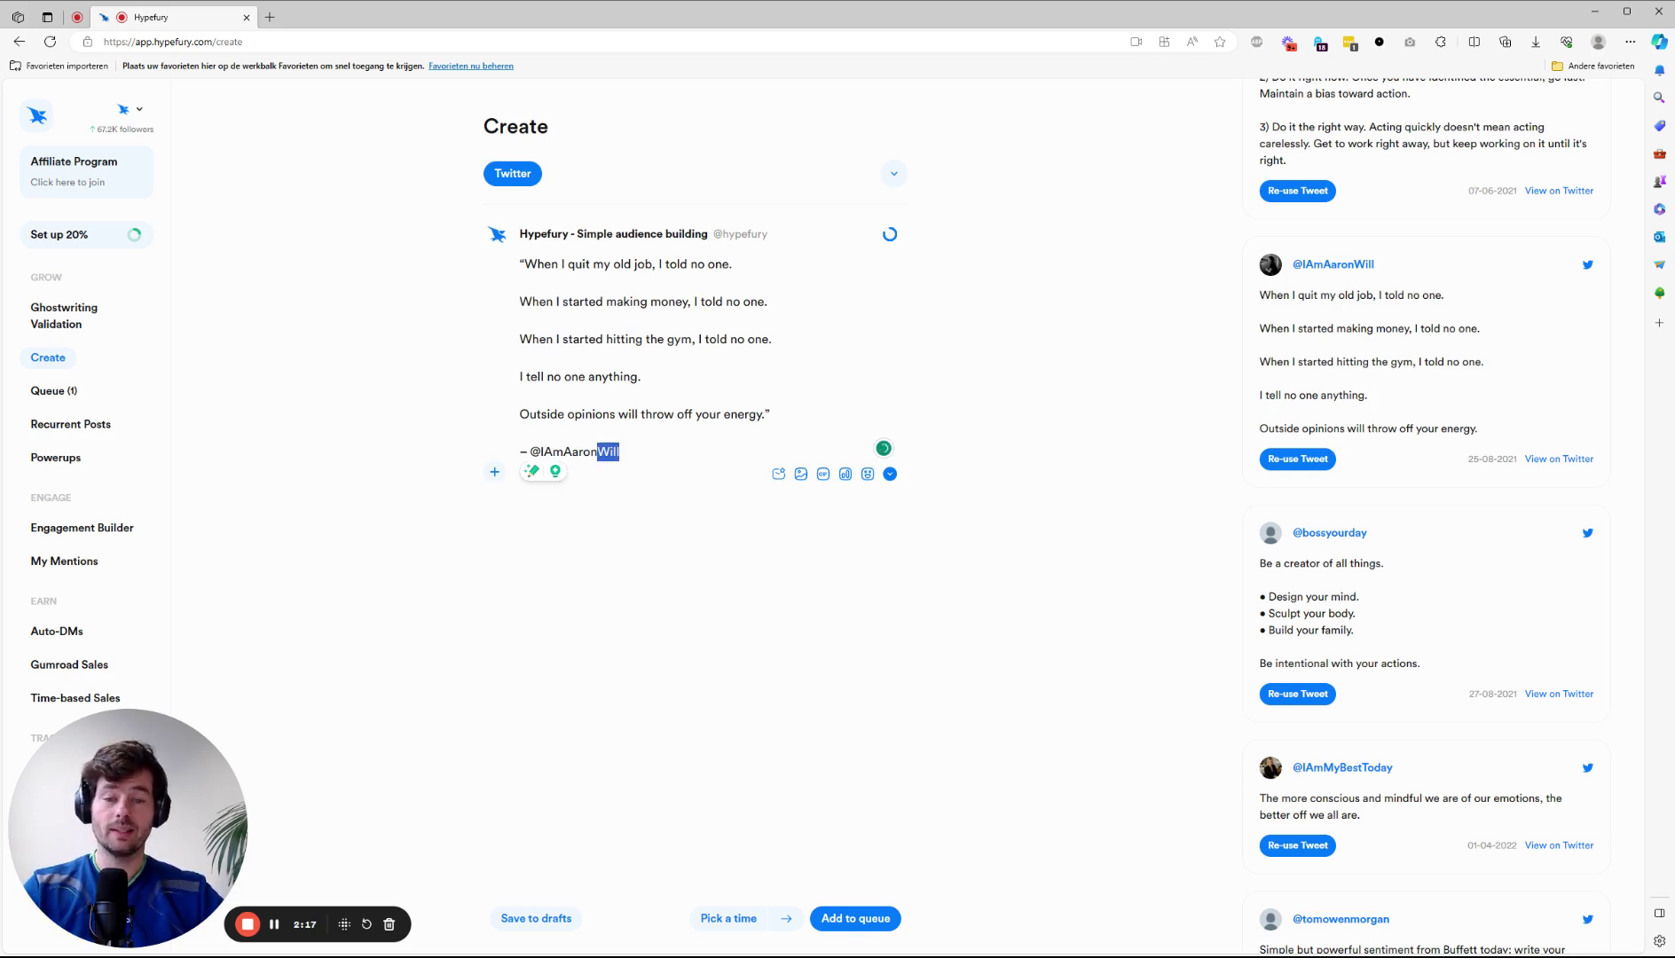
pyautogui.press('BackSpace')
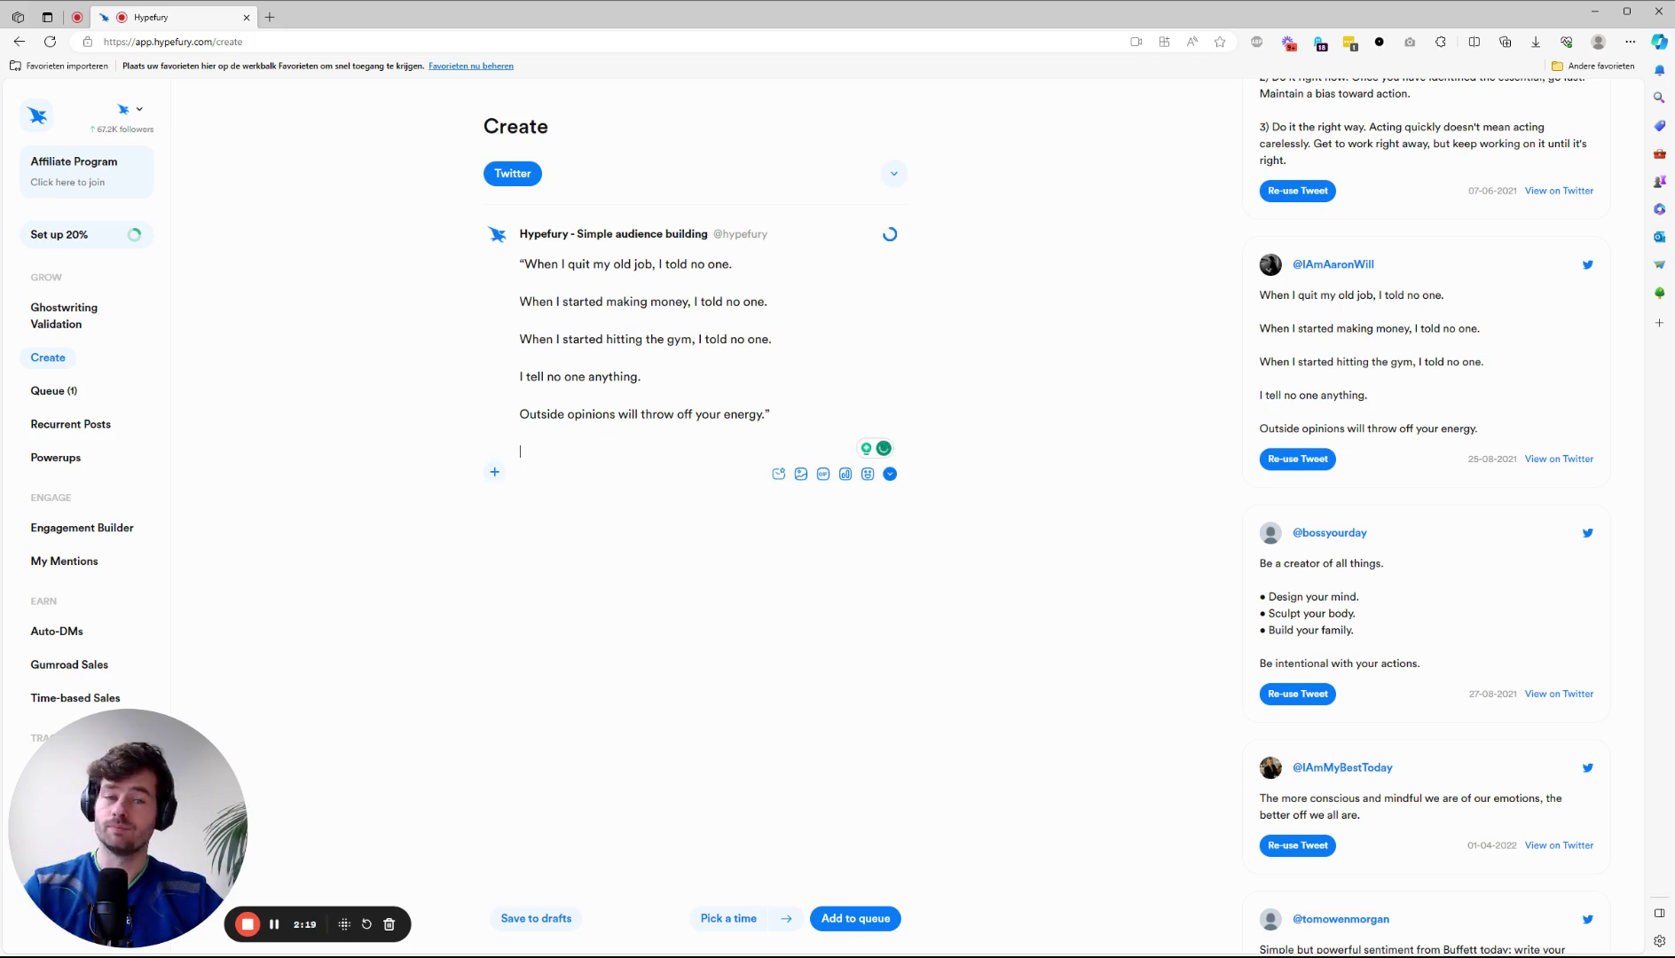
pyautogui.scroll(5, 1241, 306)
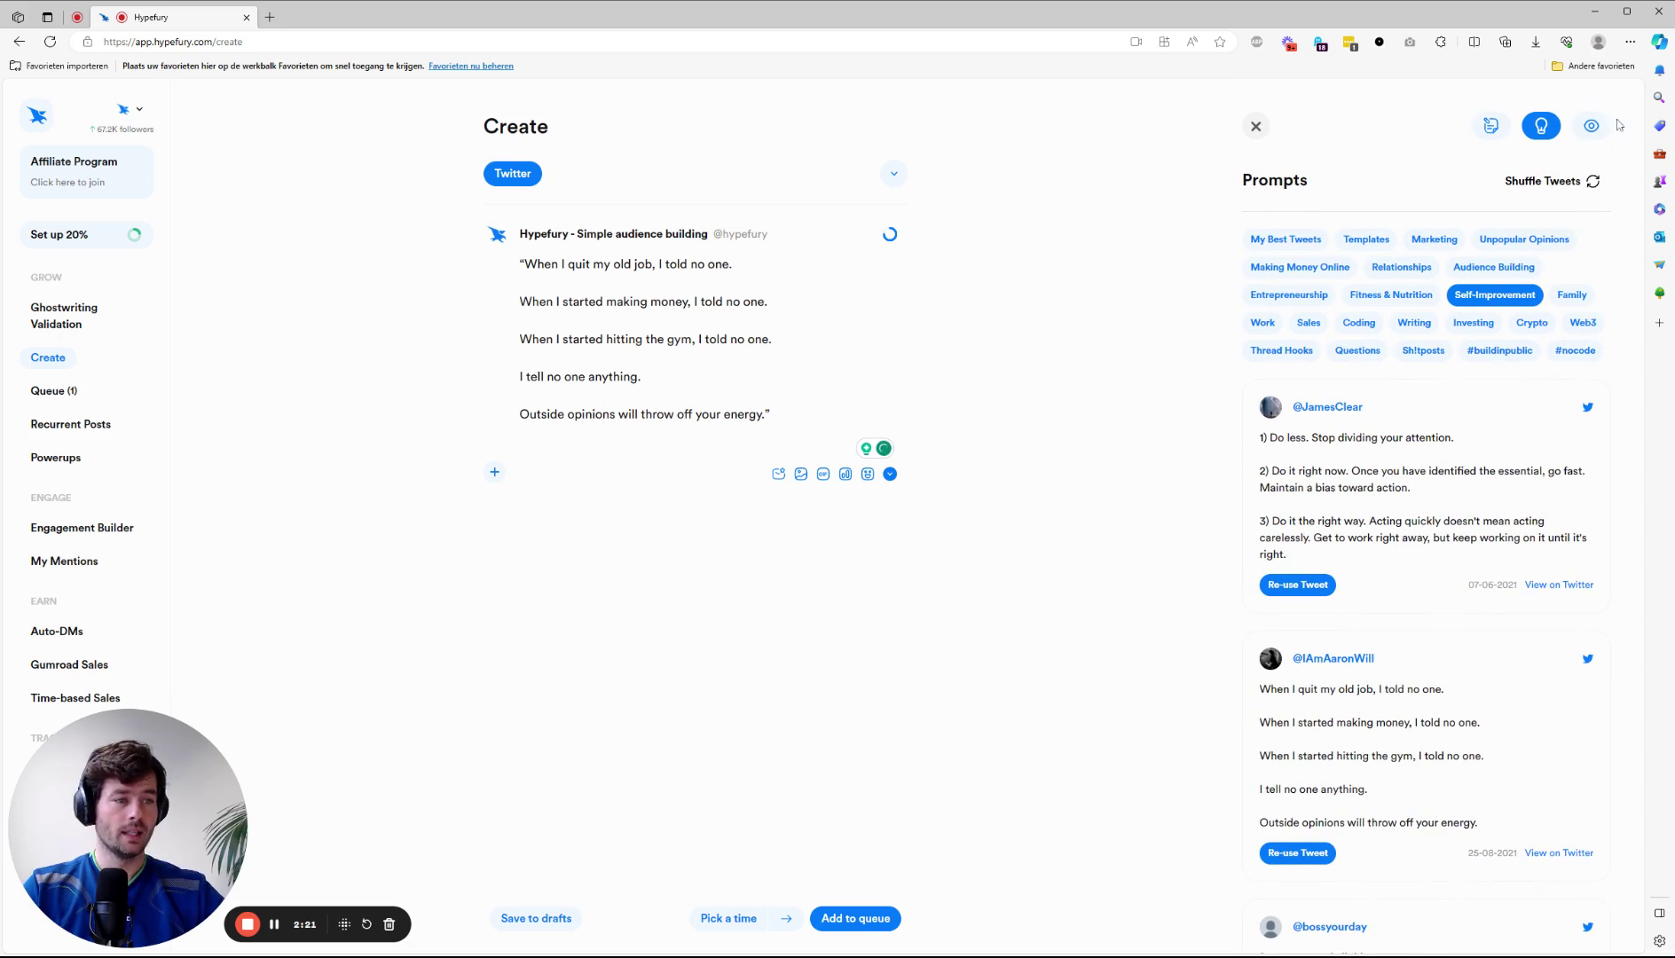
pyautogui.click(1593, 129)
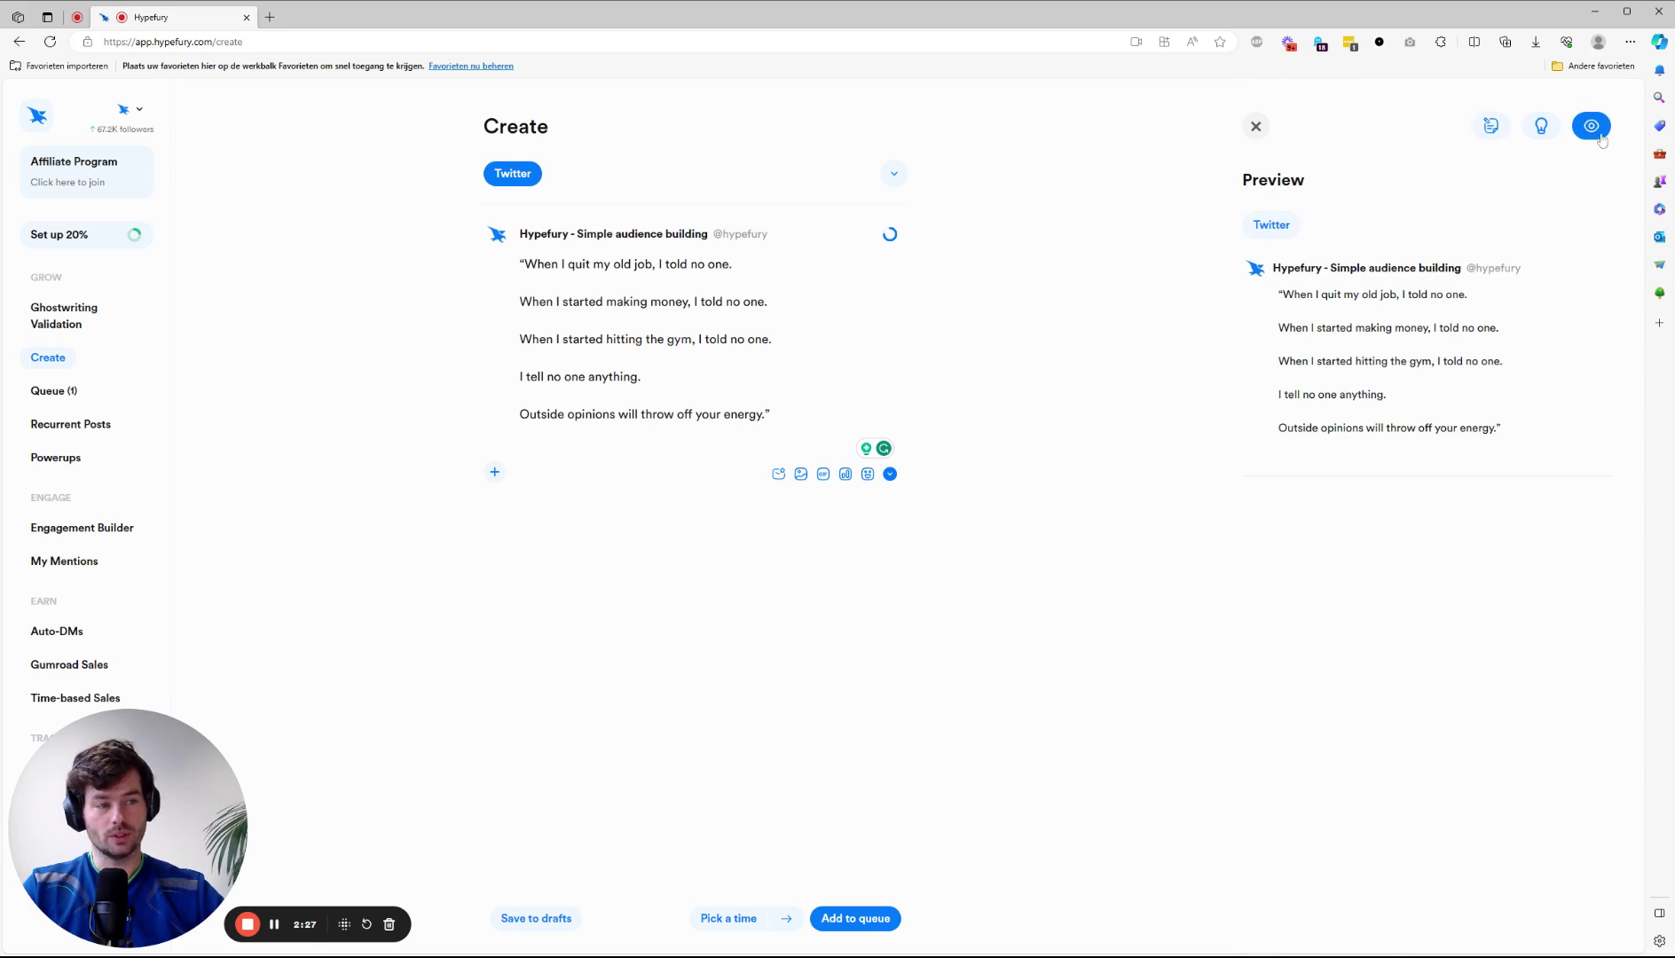
# Swap the preview panel back to the Self-Improvement prompt tweets.
pyautogui.click(1542, 129)
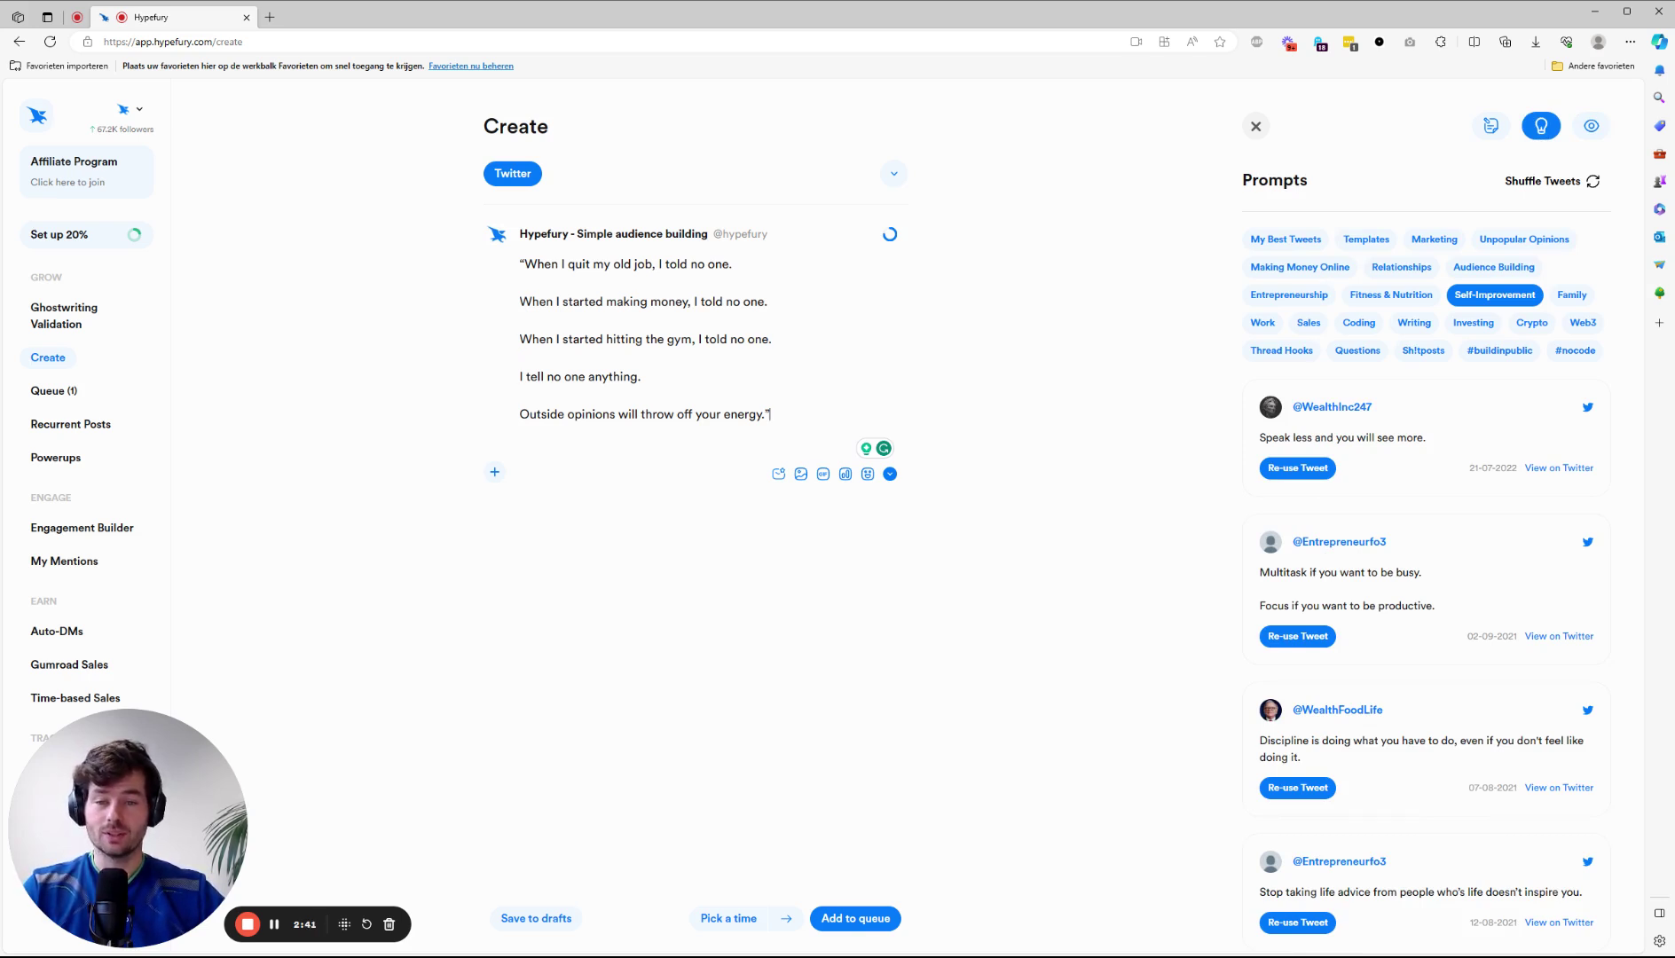
# Enable Instagram as an additional network for the quit-my-old-job post.
pyautogui.click(893, 173)
pyautogui.click(981, 259)
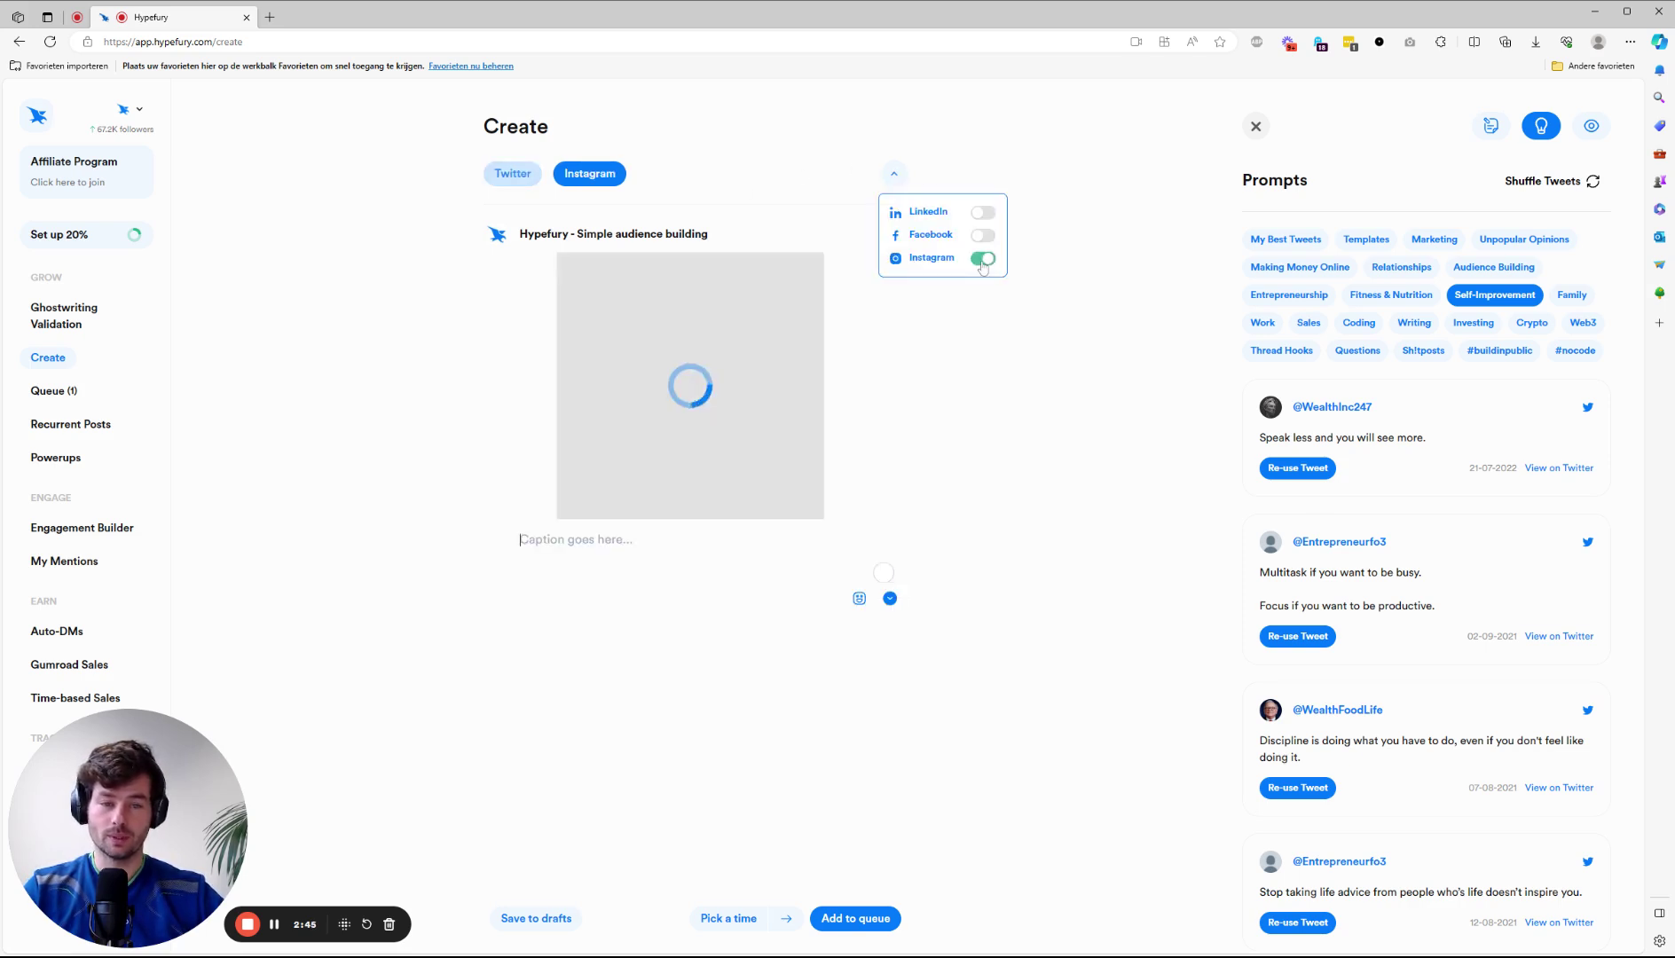
pyautogui.click(1062, 307)
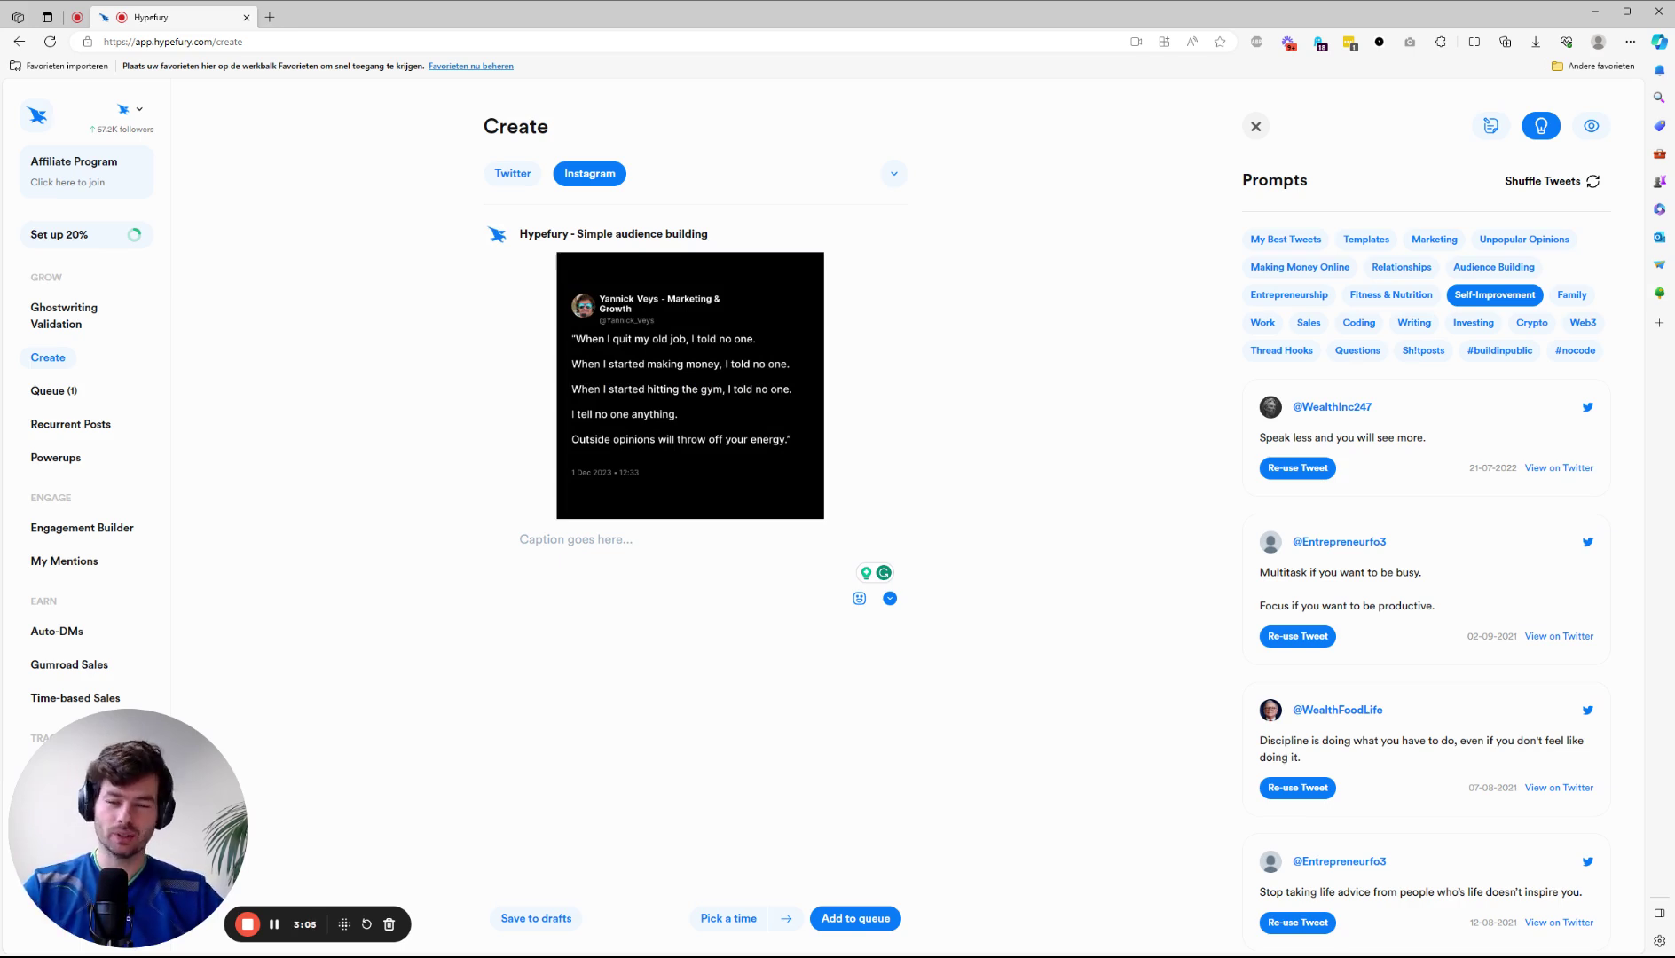
# Add a second tweet 'dfgdfgd' to the thread and preview it as an Instagram carousel.
pyautogui.click(499, 180)
pyautogui.click(494, 471)
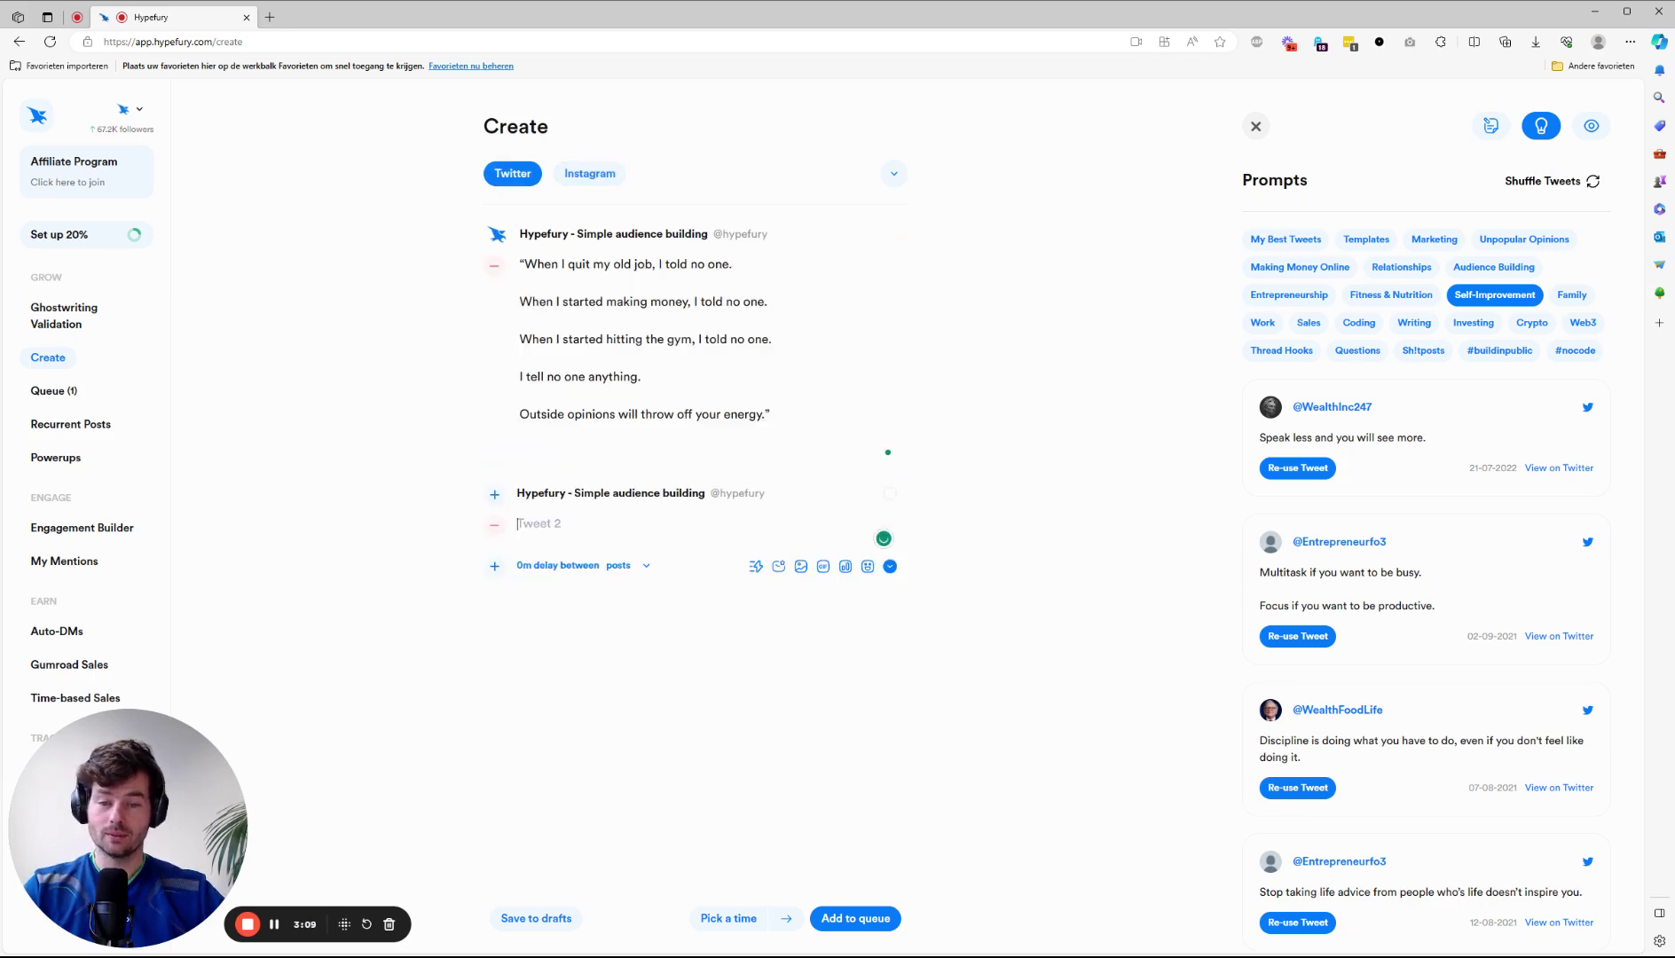
pyautogui.write('dfgdfgd')
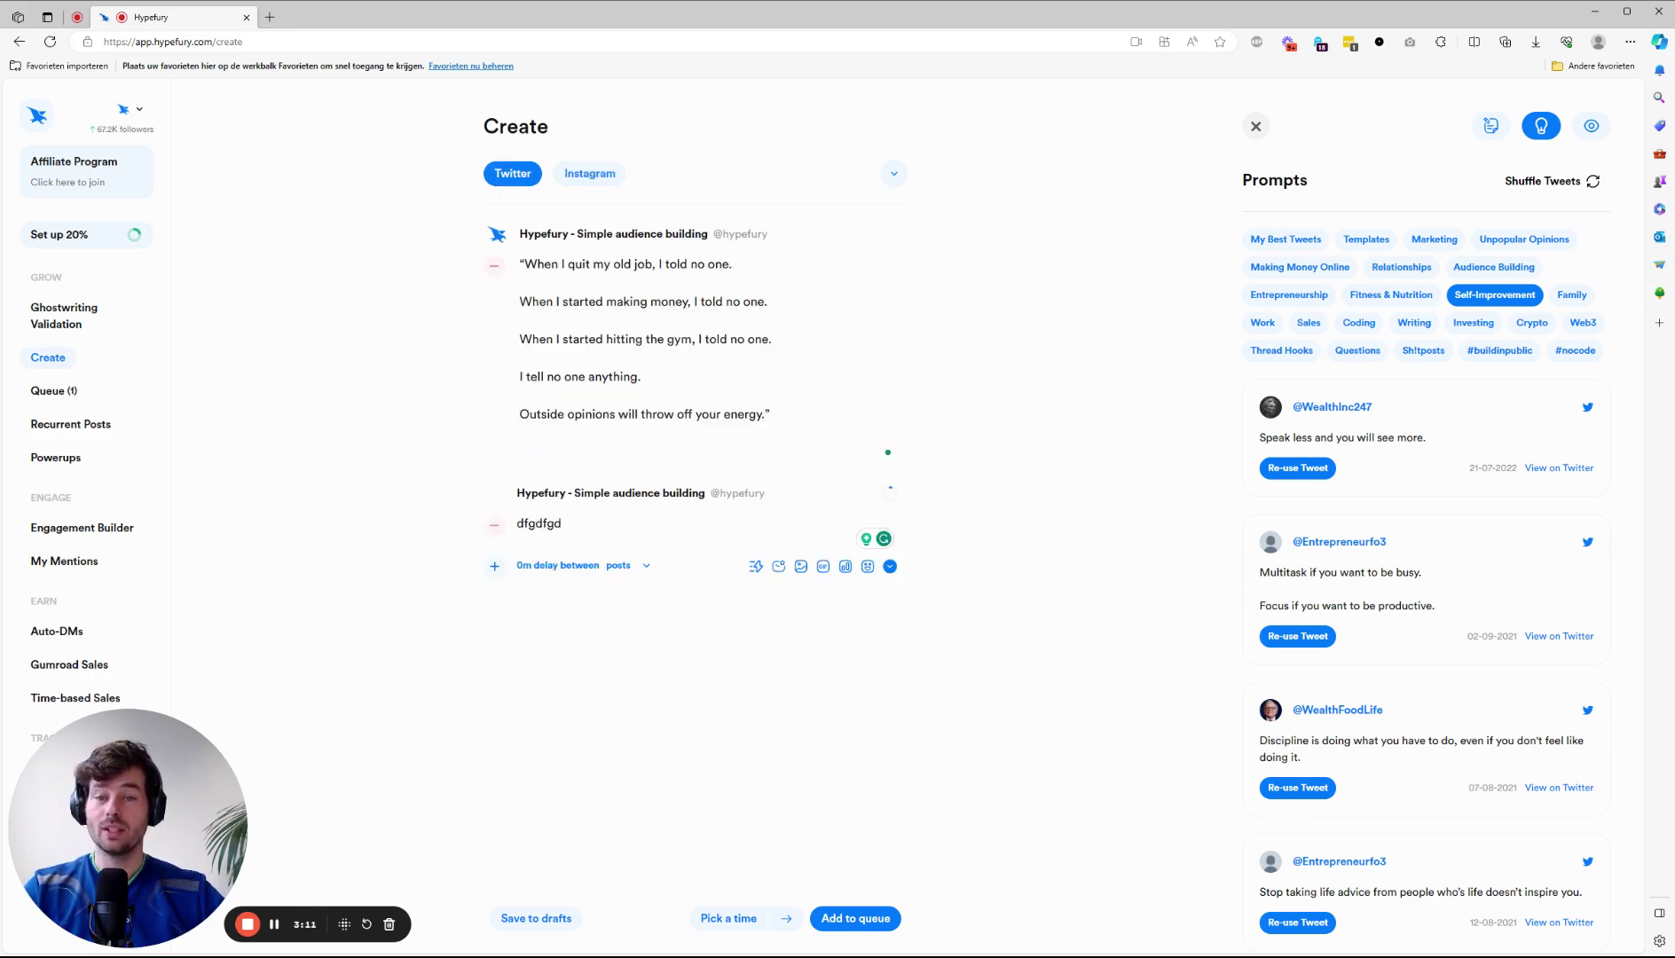
pyautogui.click(584, 180)
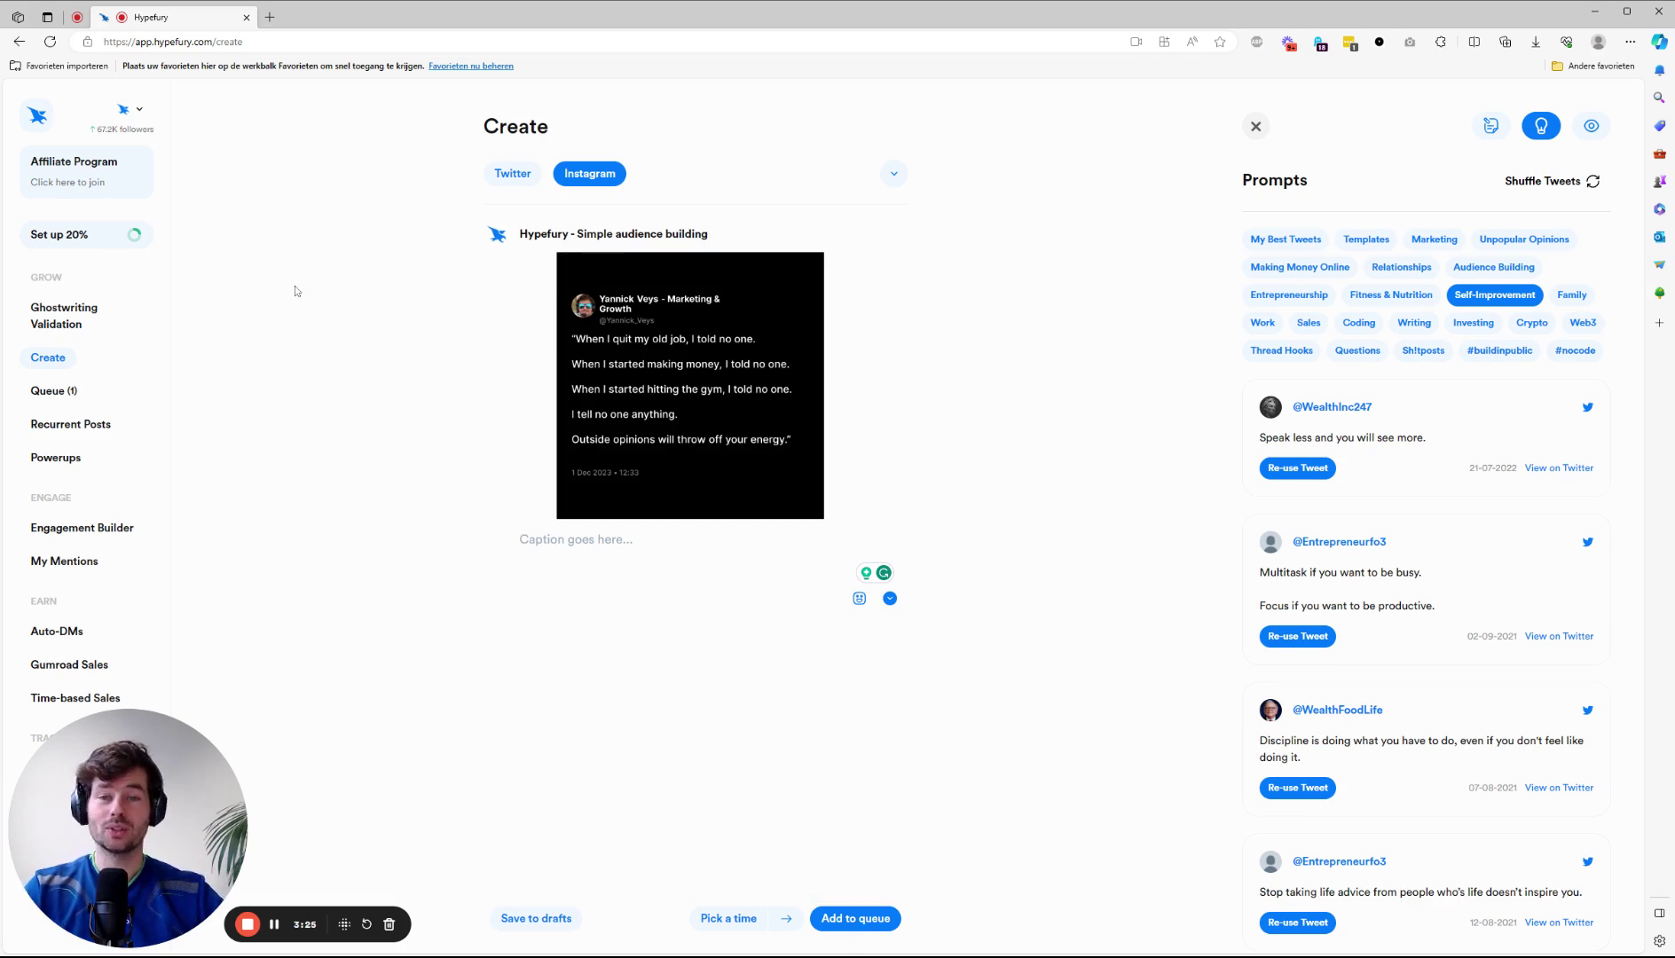
pyautogui.click(533, 539)
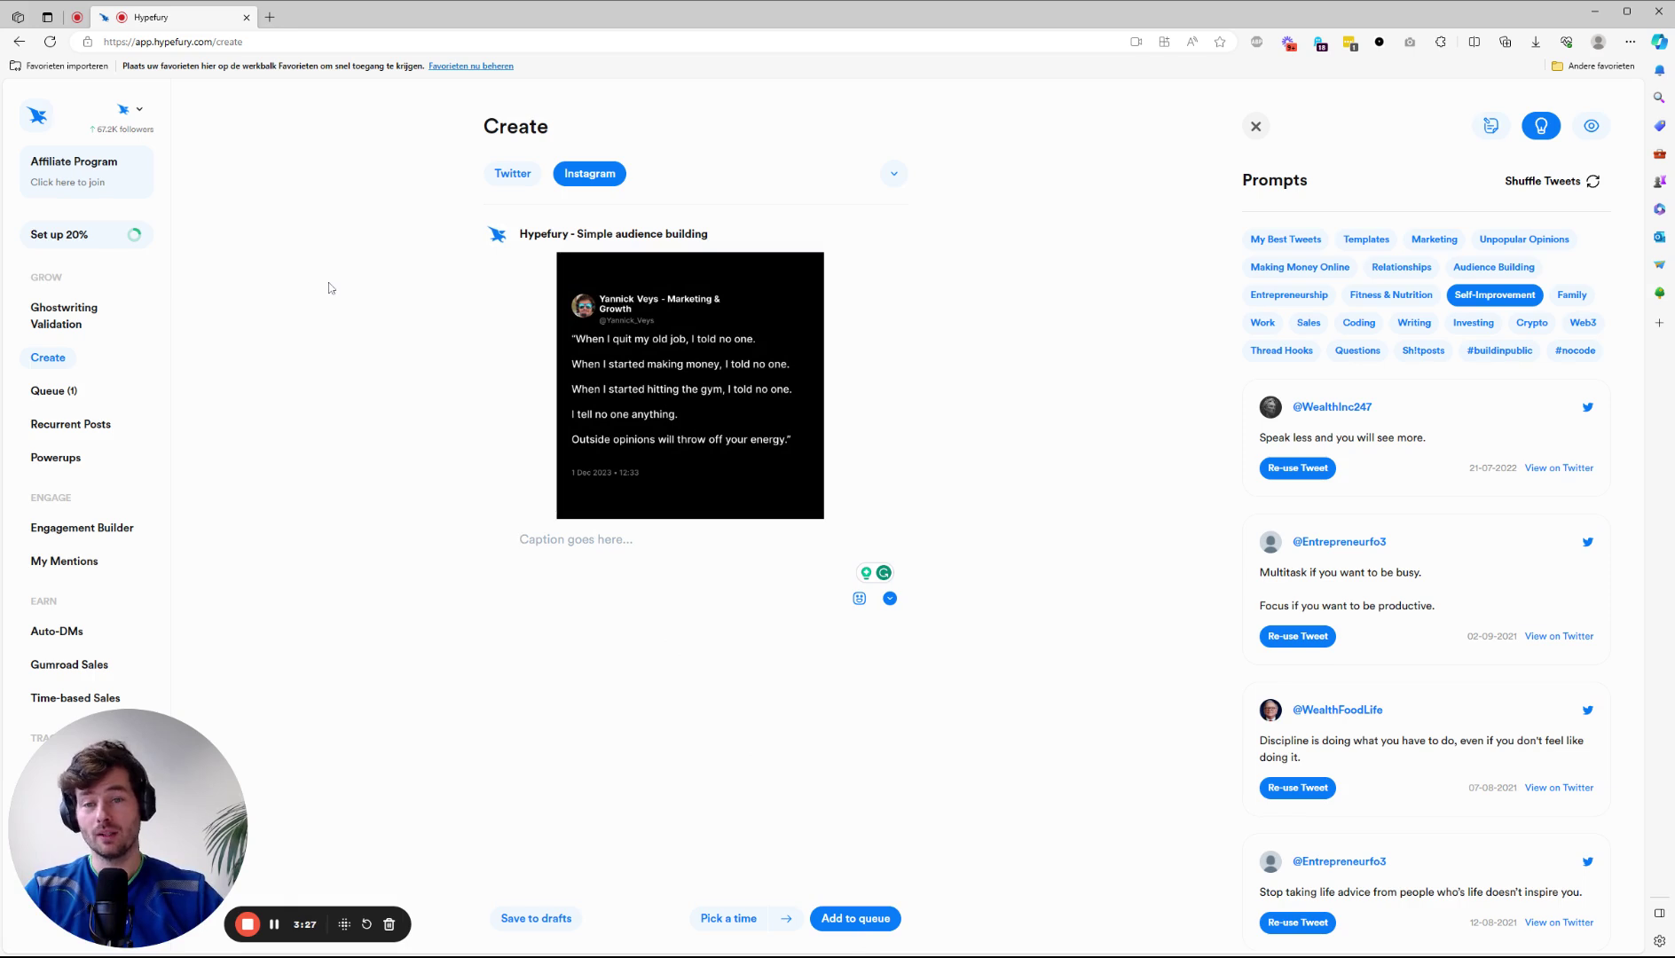
pyautogui.moveTo(650, 295)
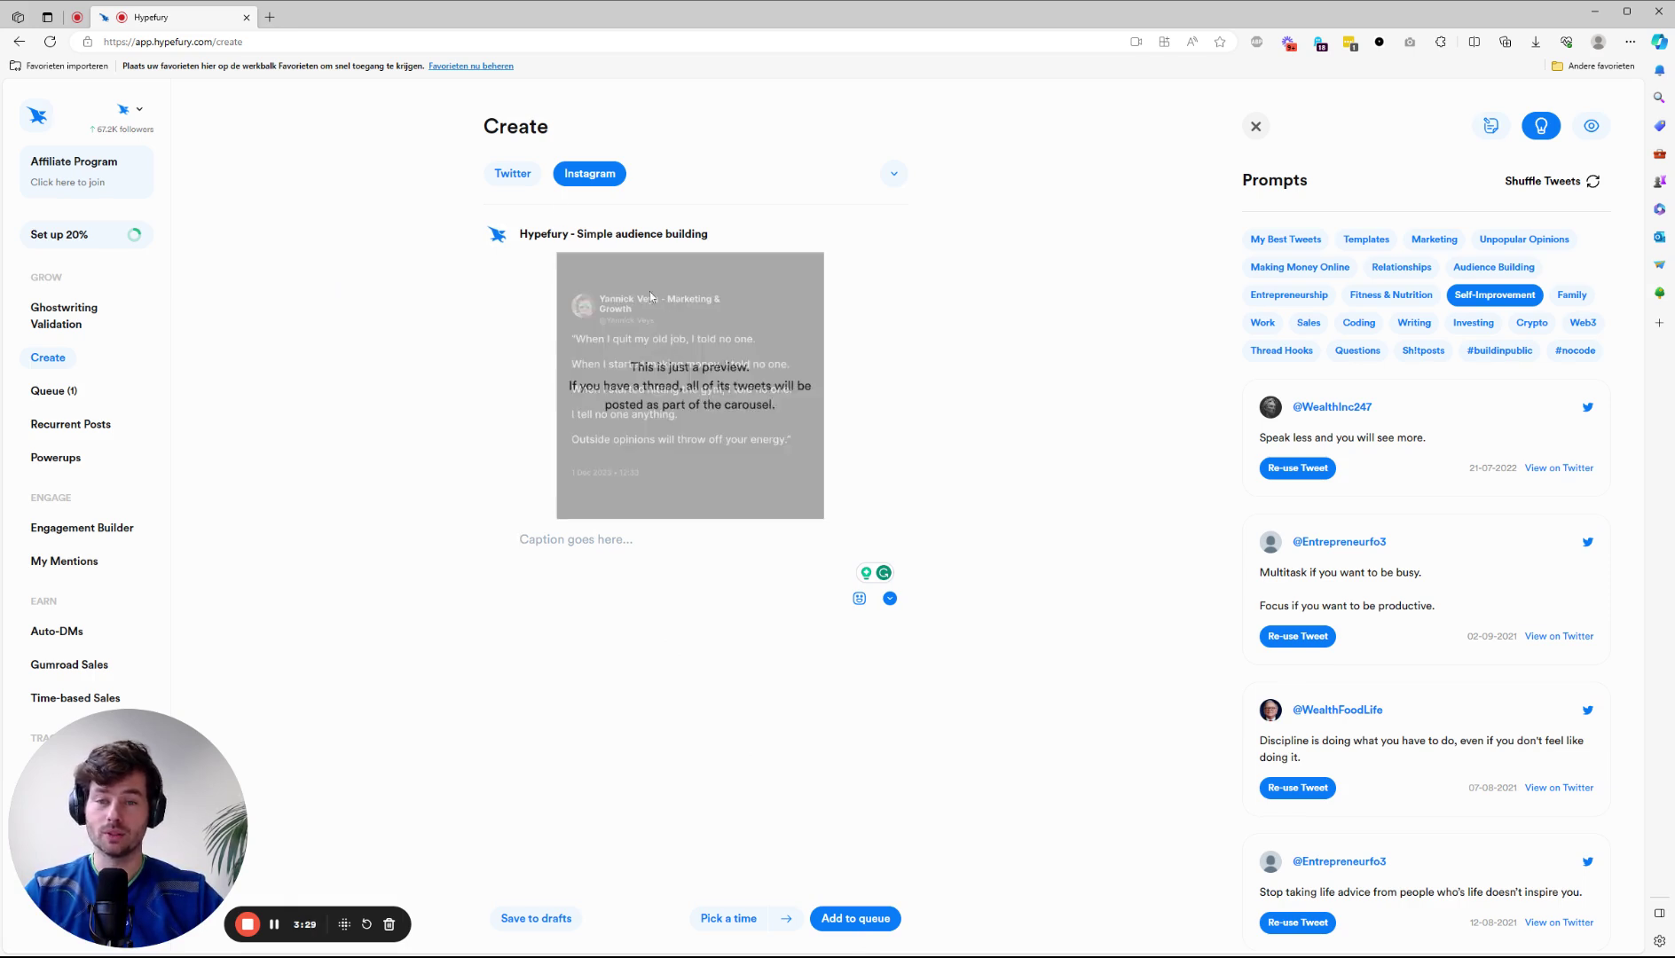
pyautogui.click(525, 180)
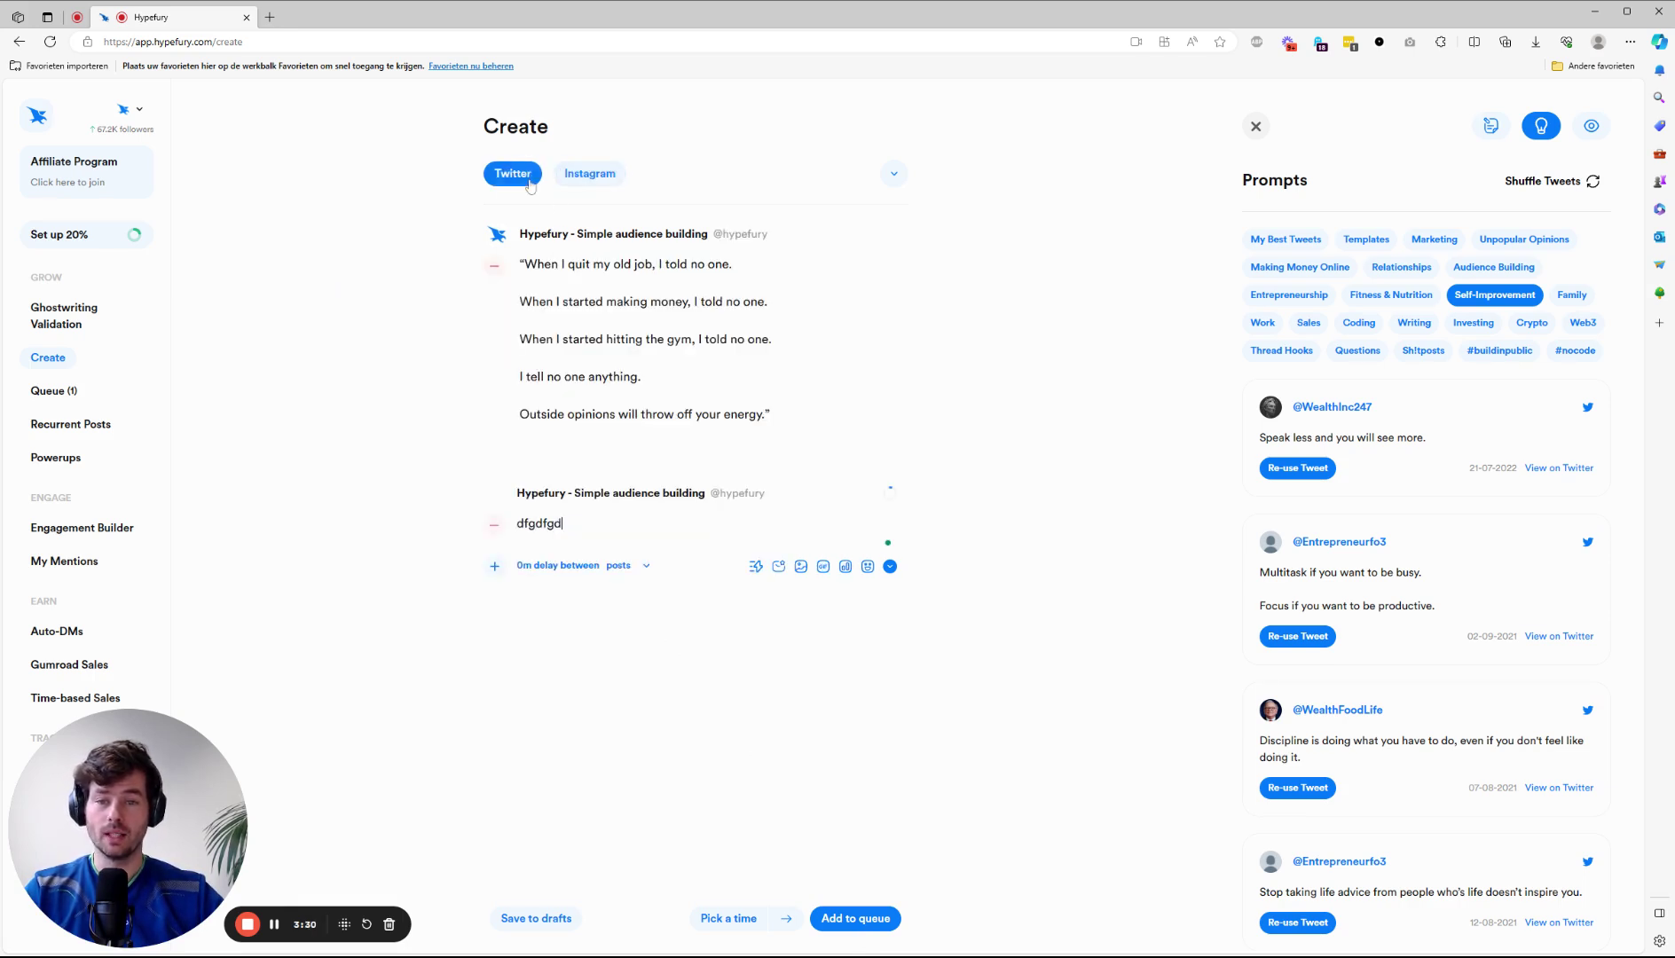
# Turn on LinkedIn and turn off Instagram in the posting networks.
pyautogui.click(893, 174)
pyautogui.click(982, 213)
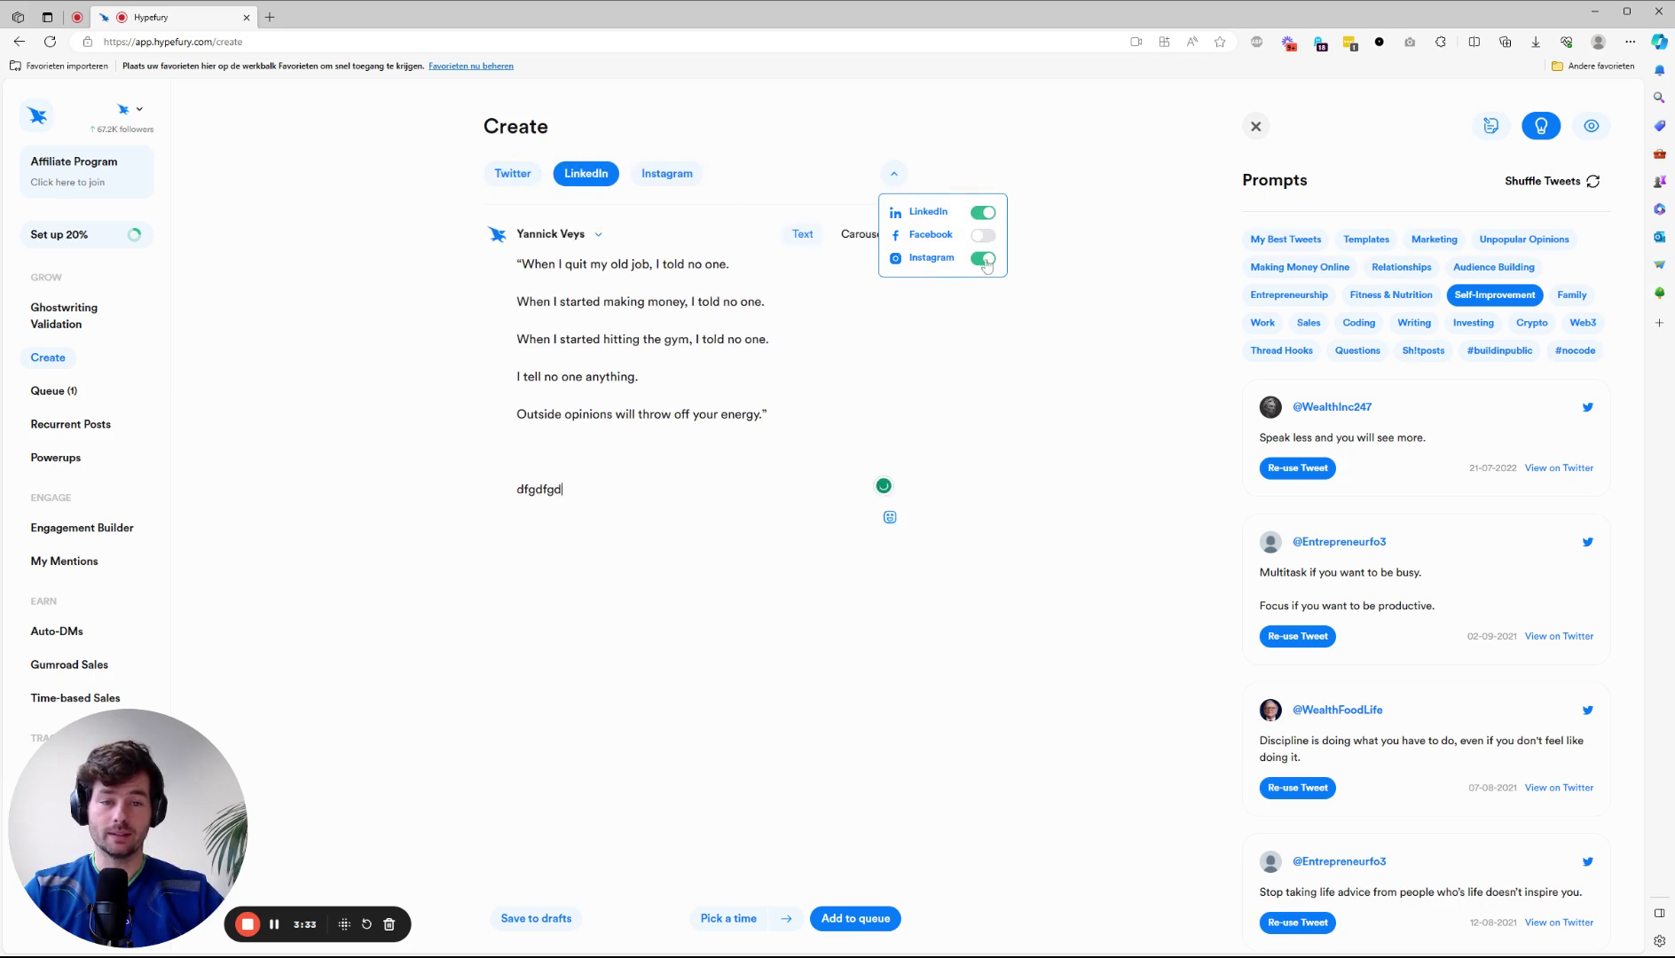
pyautogui.click(983, 258)
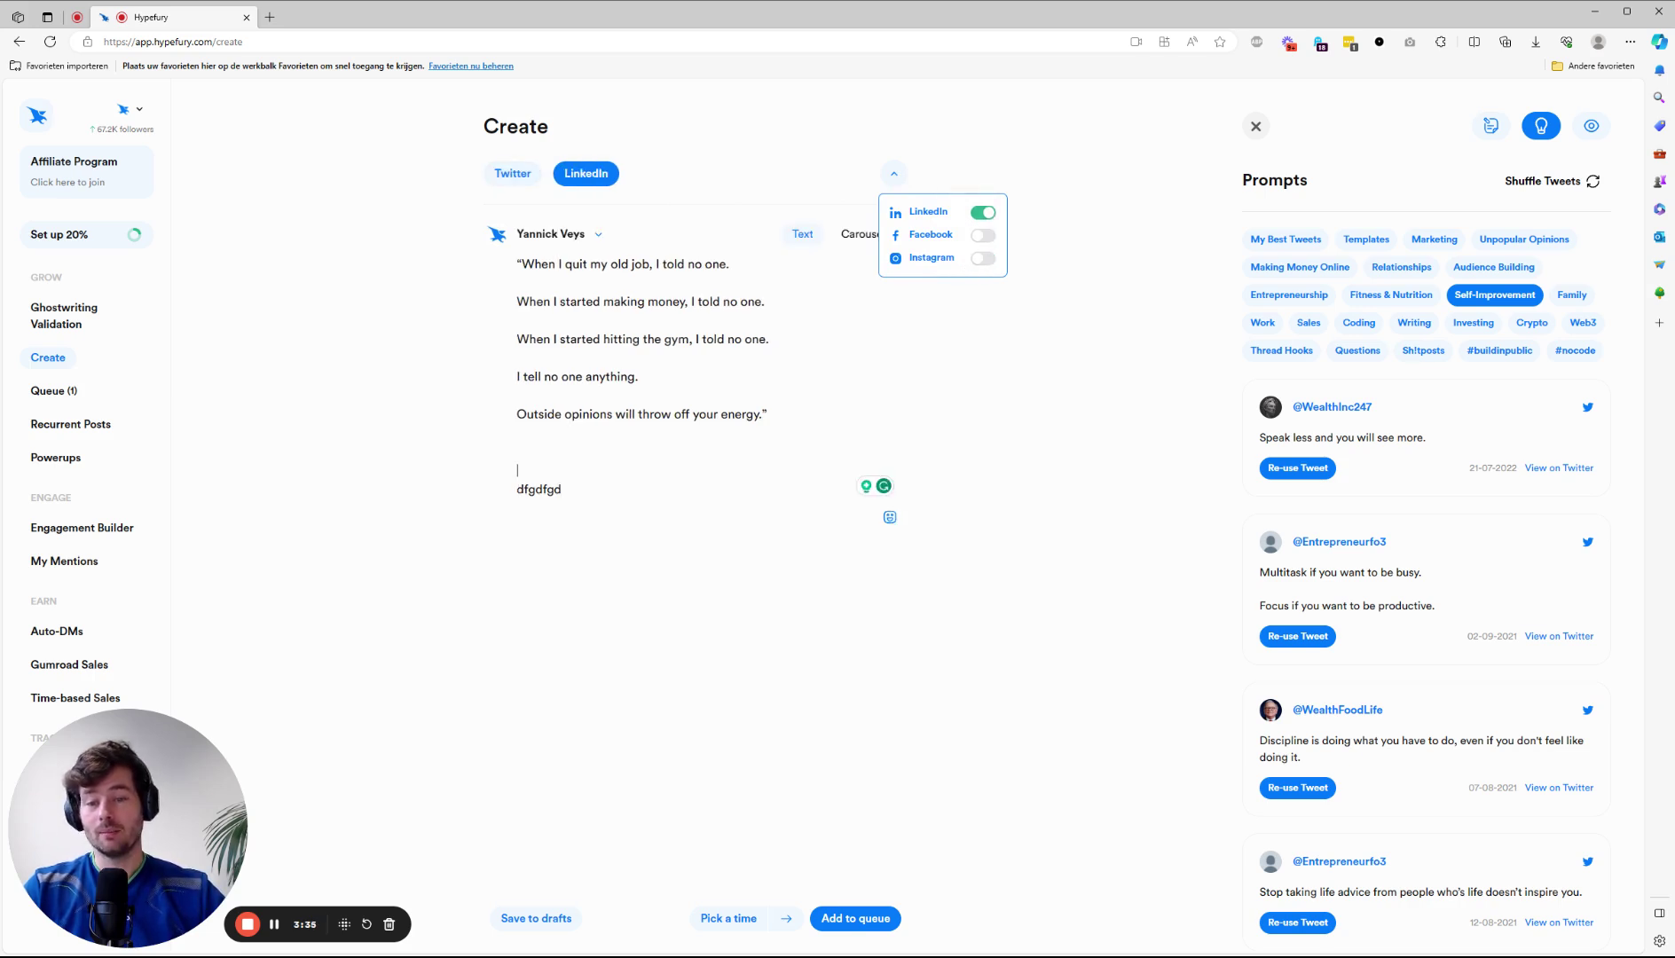
pyautogui.press('Escape')
# Set the LinkedIn version of the thread to Carousel format.
pyautogui.doubleClick(539, 488)
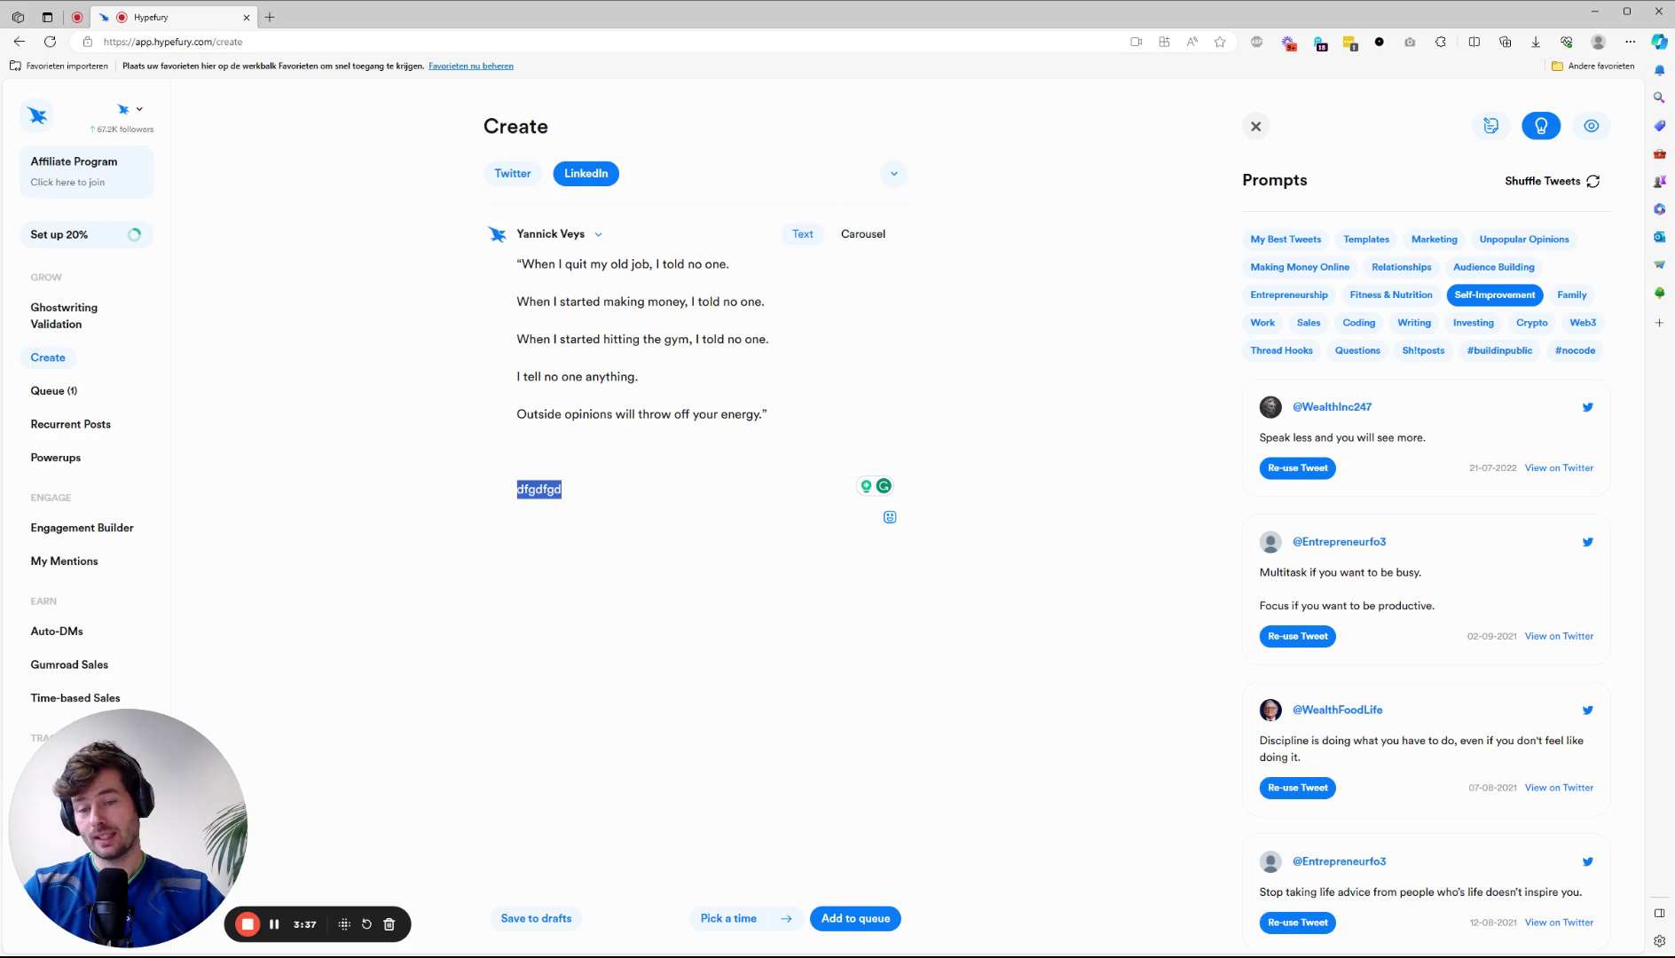
pyautogui.click(518, 433)
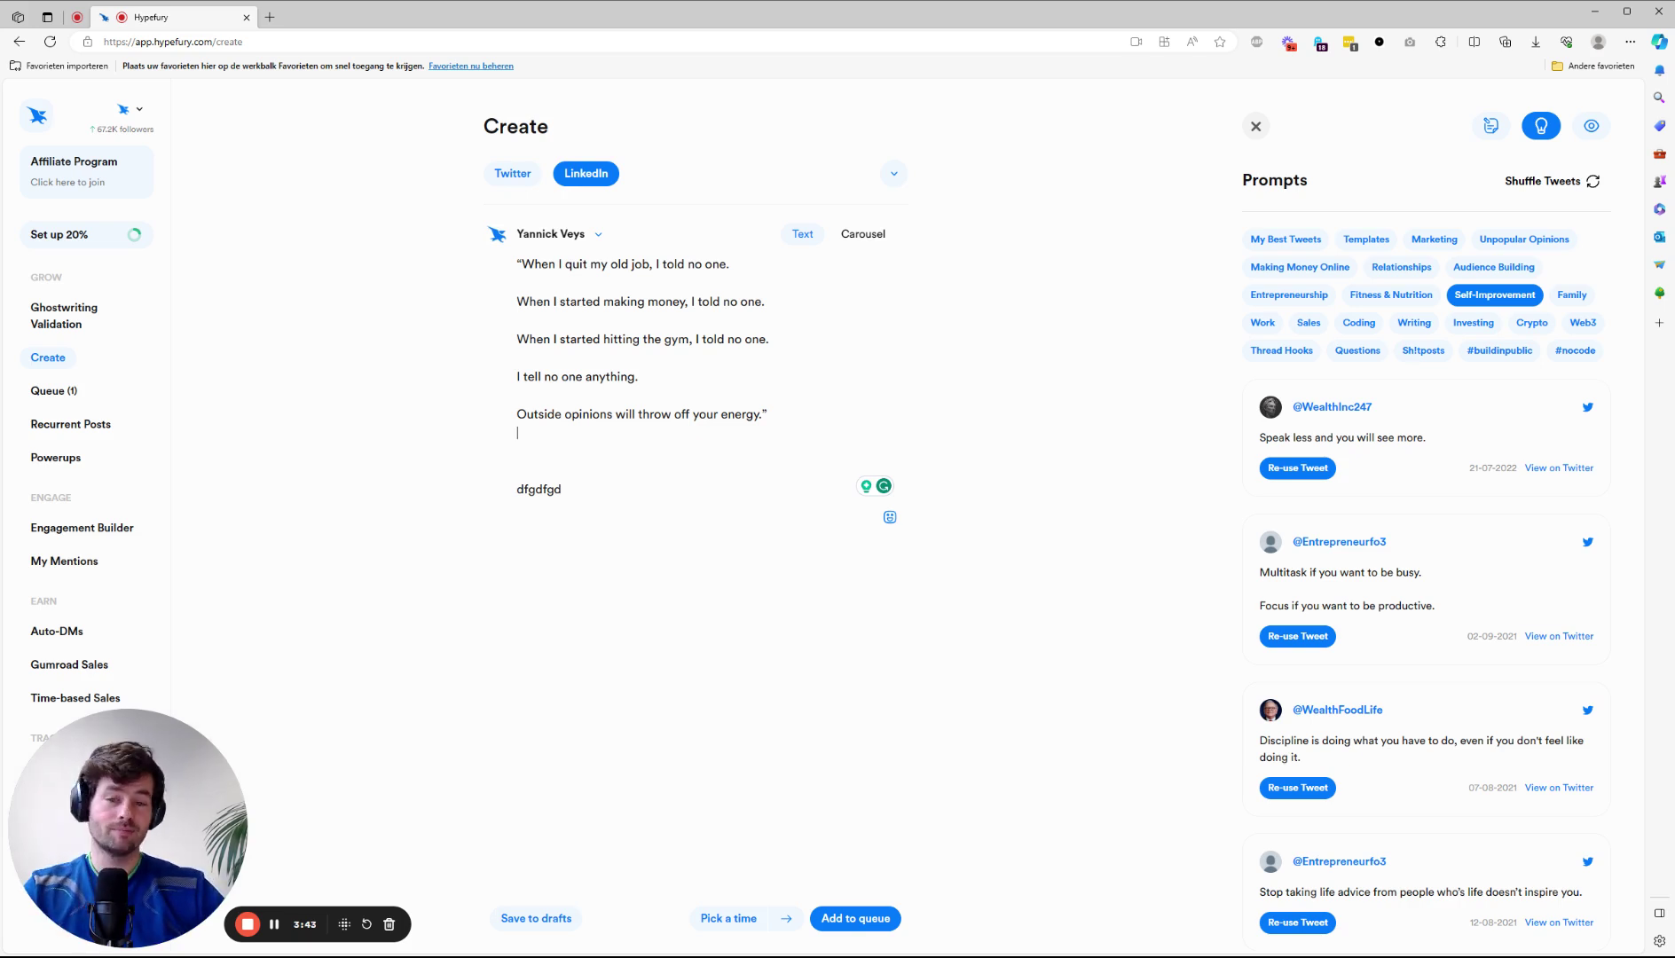
pyautogui.click(518, 451)
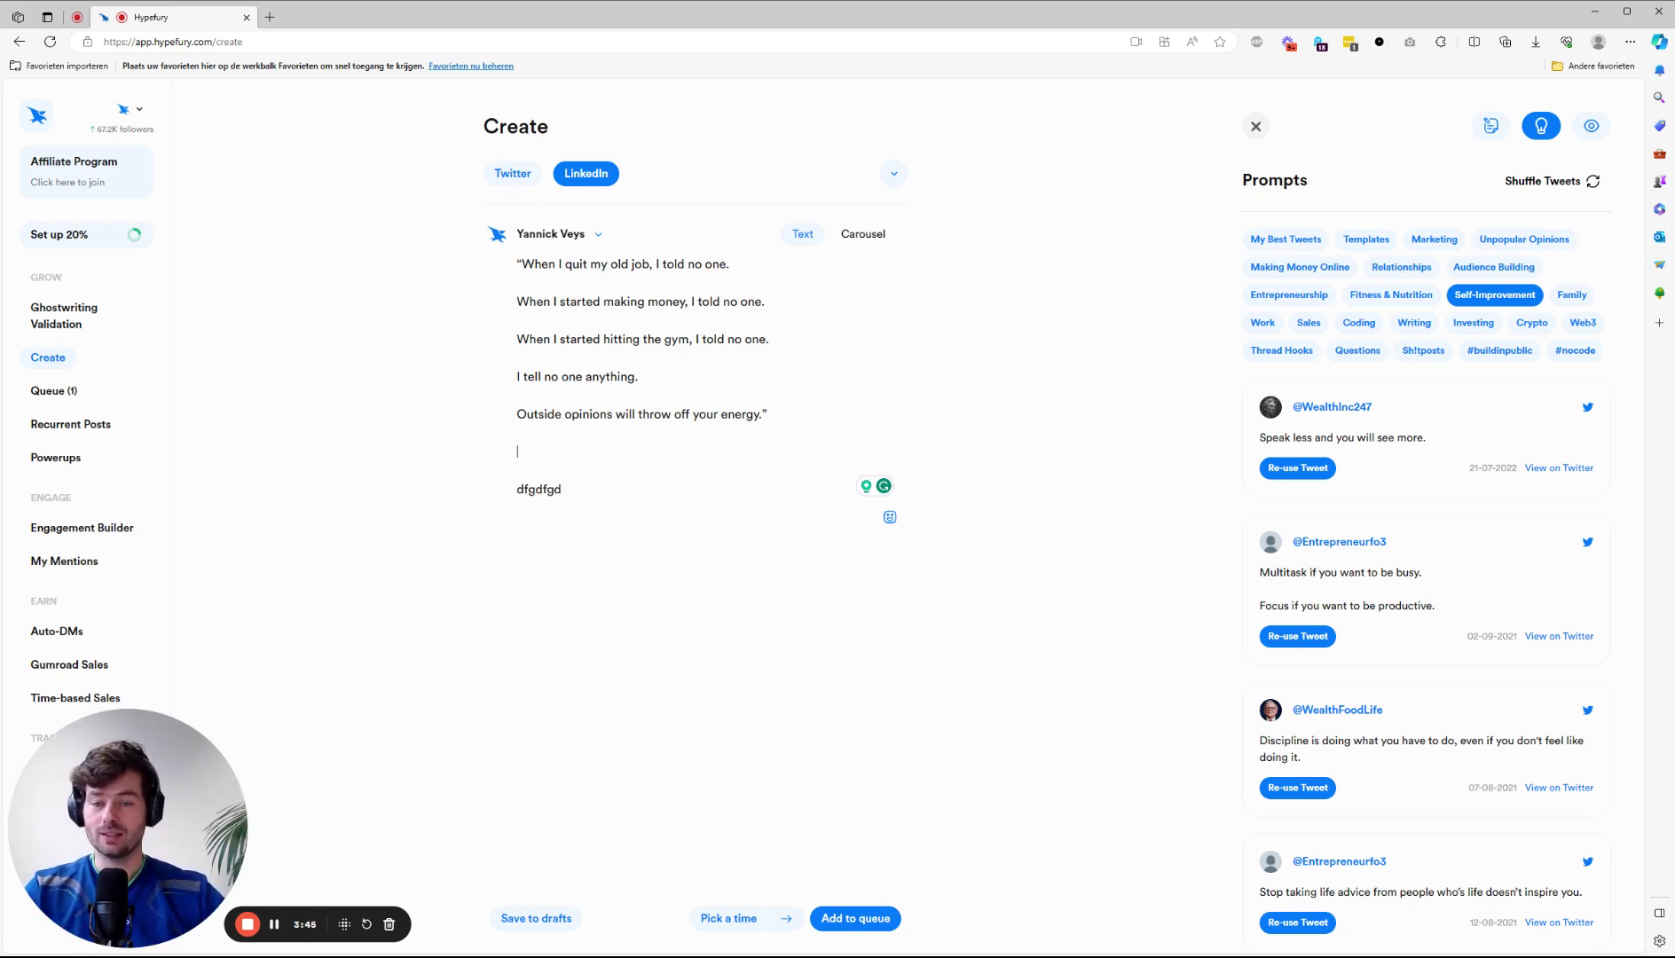
pyautogui.click(506, 177)
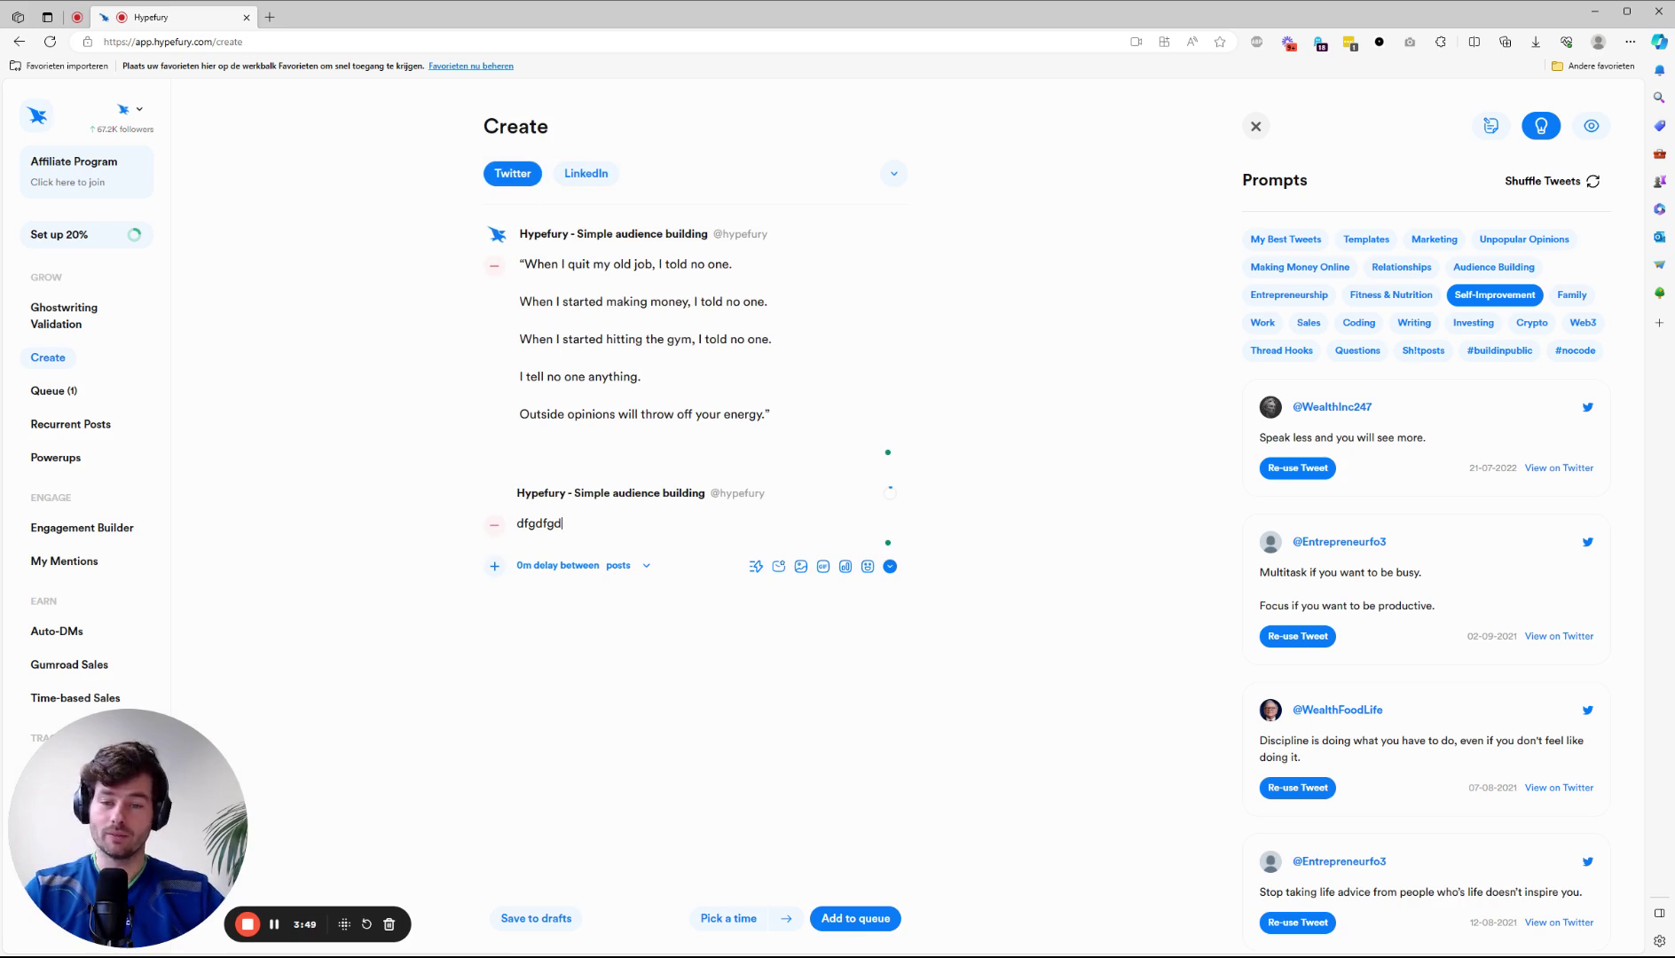
pyautogui.click(593, 177)
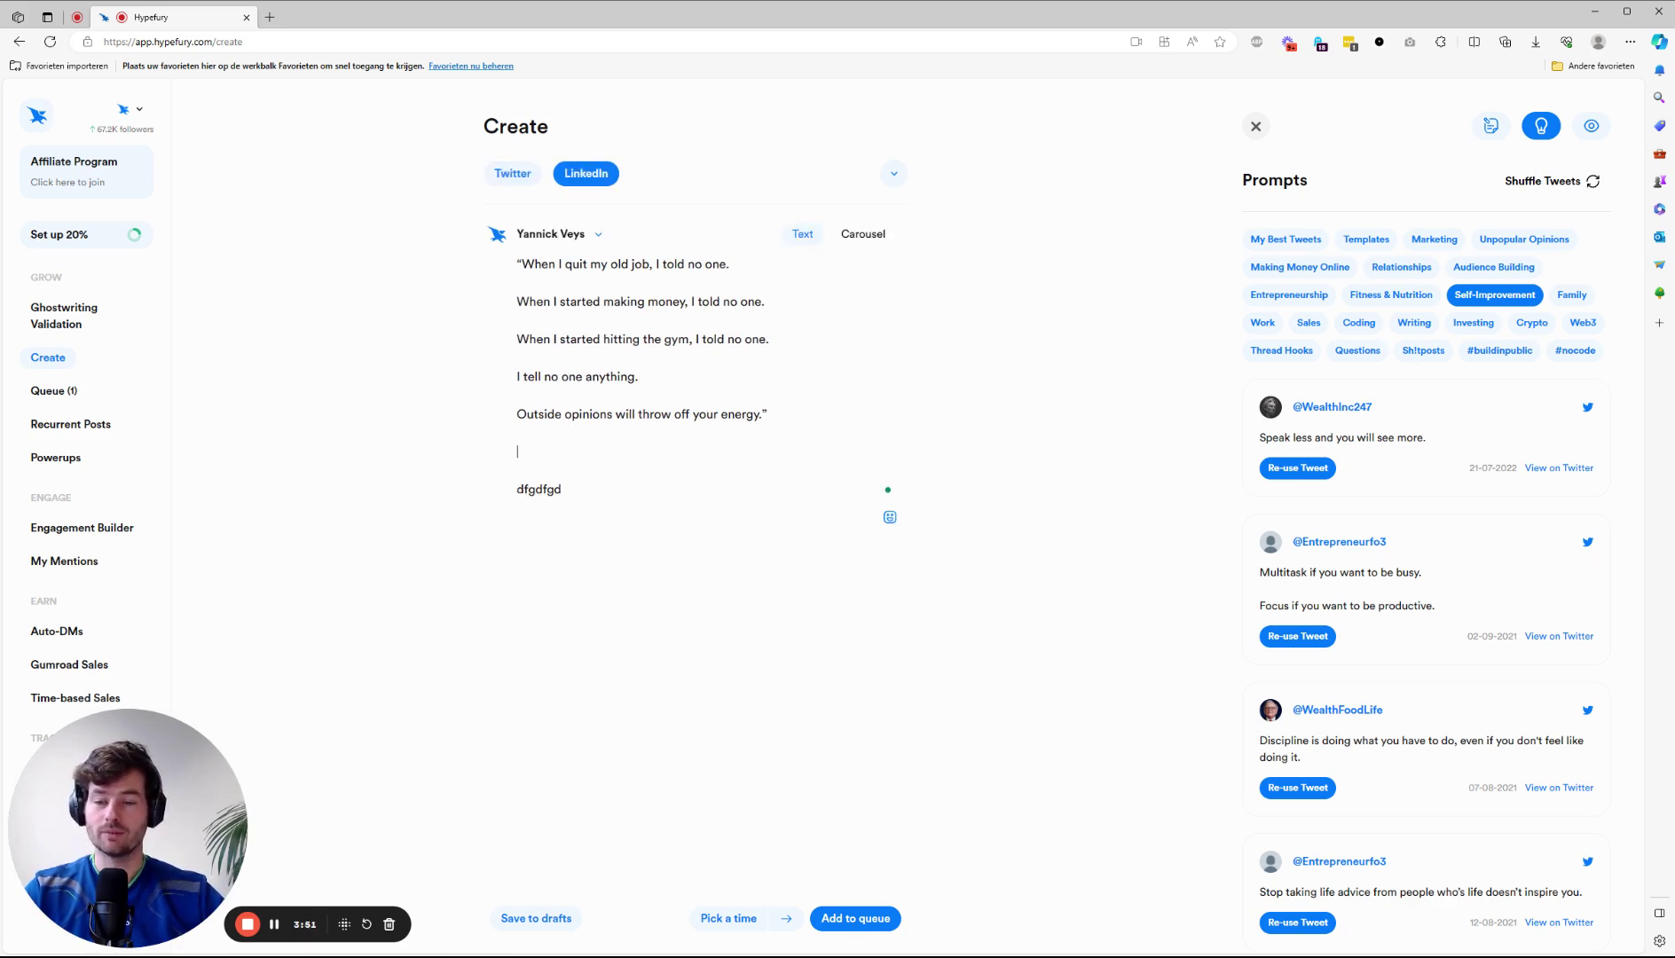
pyautogui.hotkey('ctrl', 'shift', 'End')
pyautogui.click(517, 470)
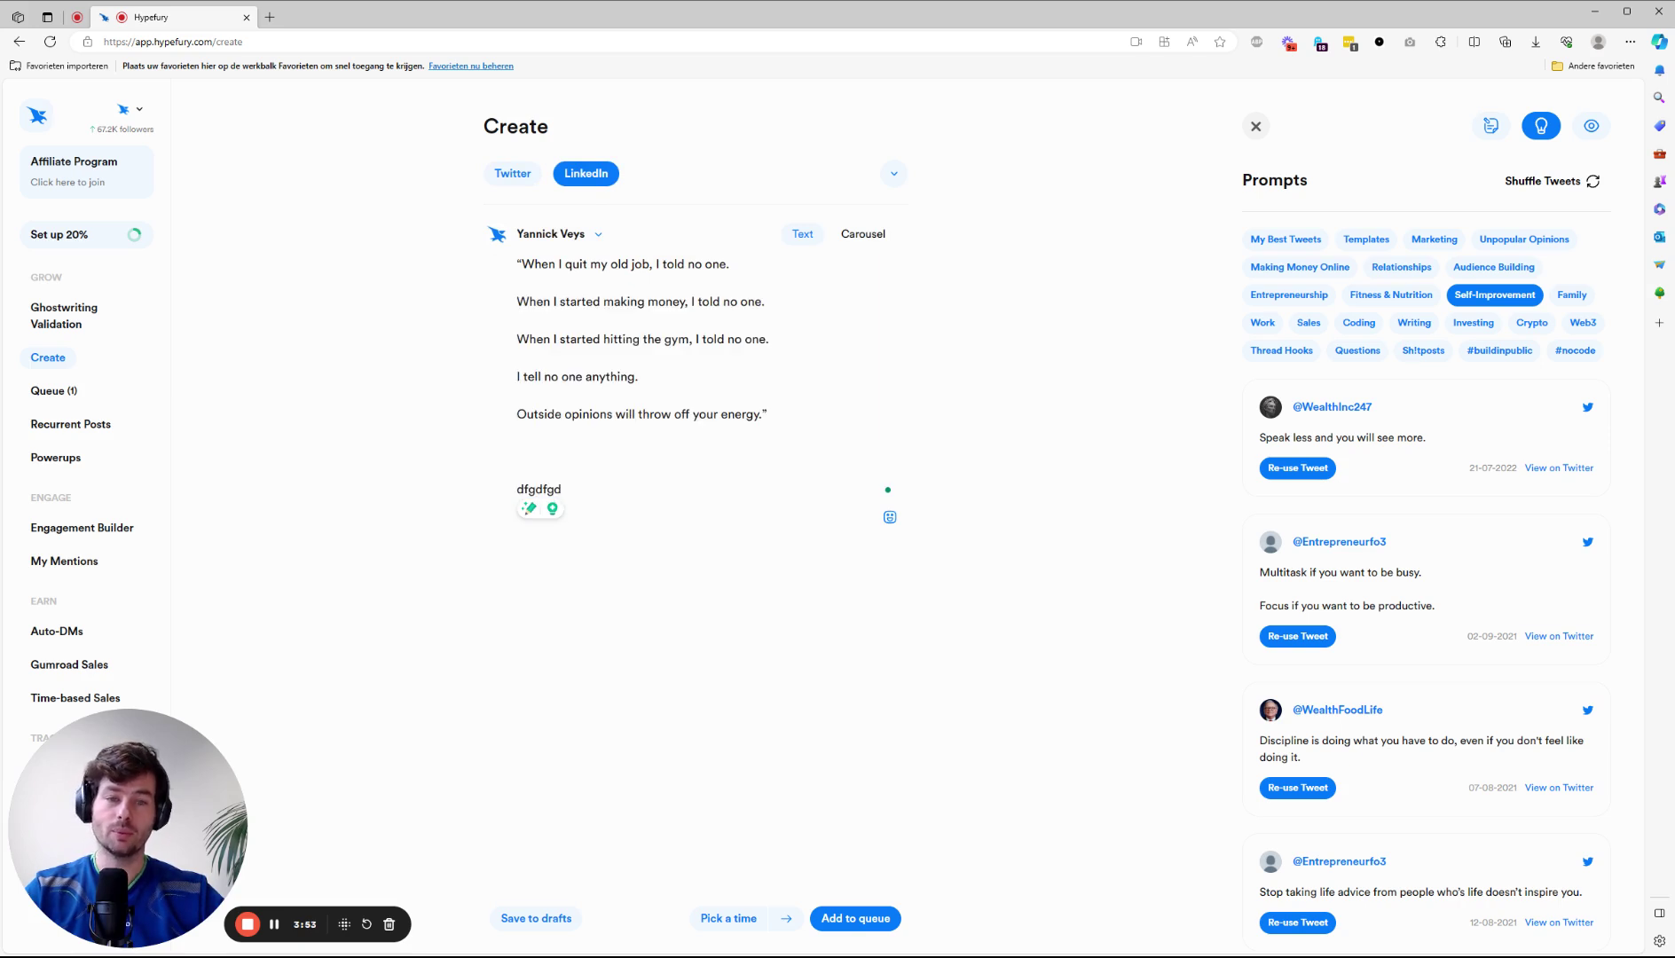
pyautogui.click(863, 234)
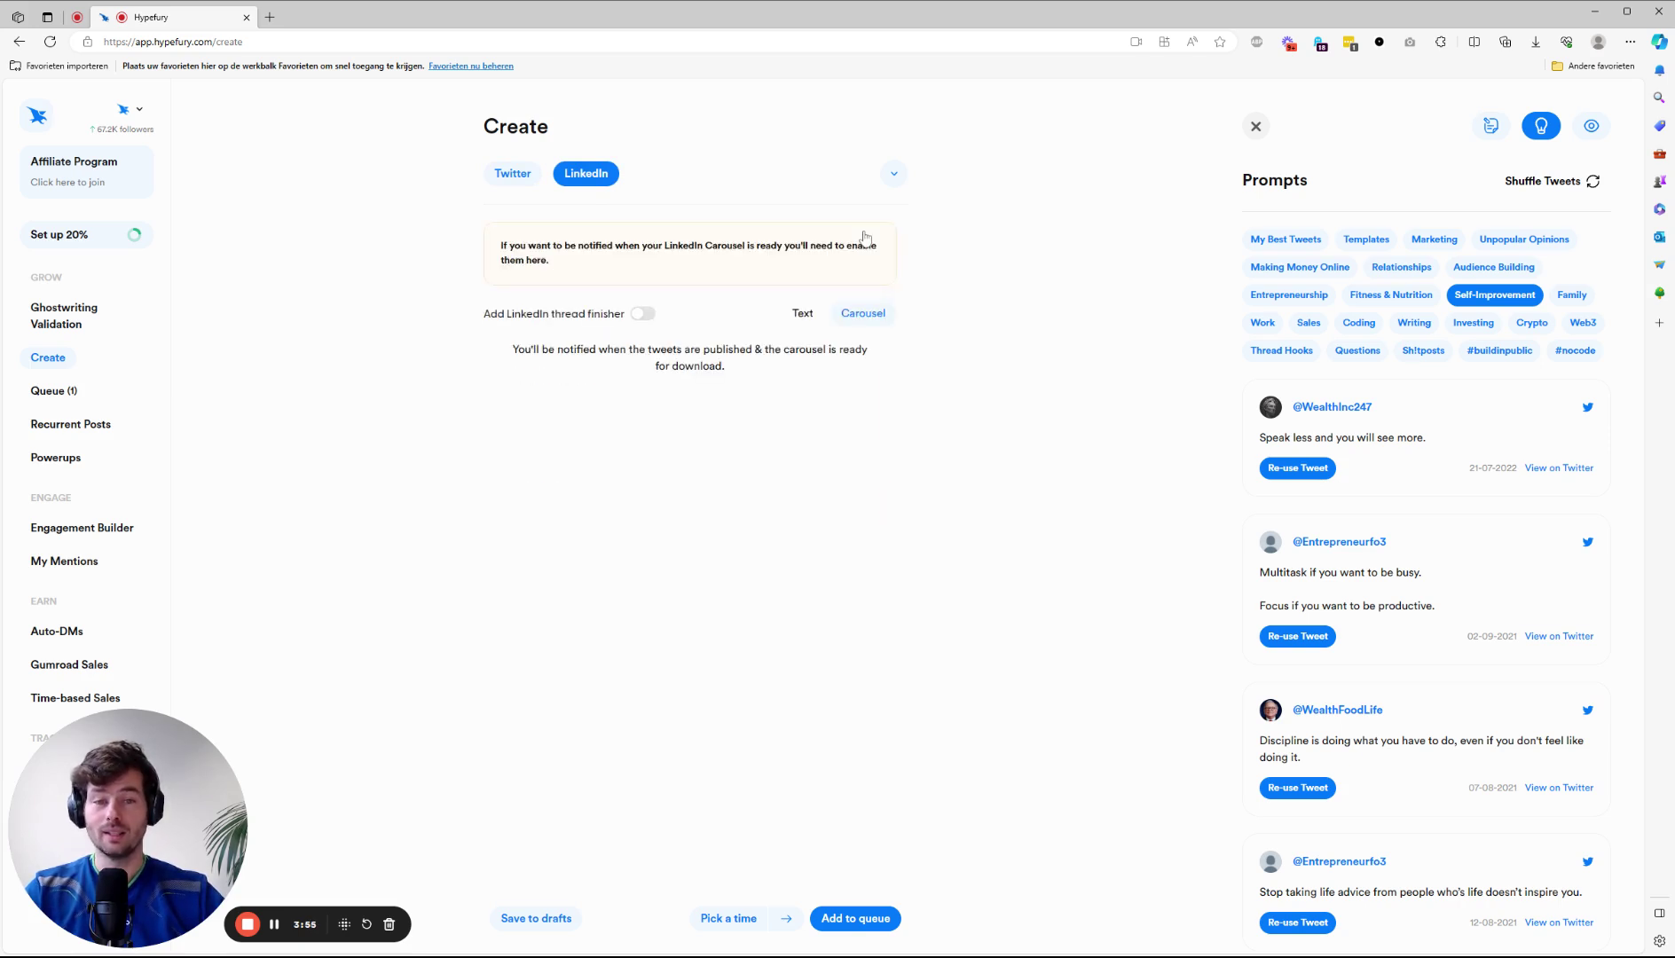
pyautogui.click(518, 181)
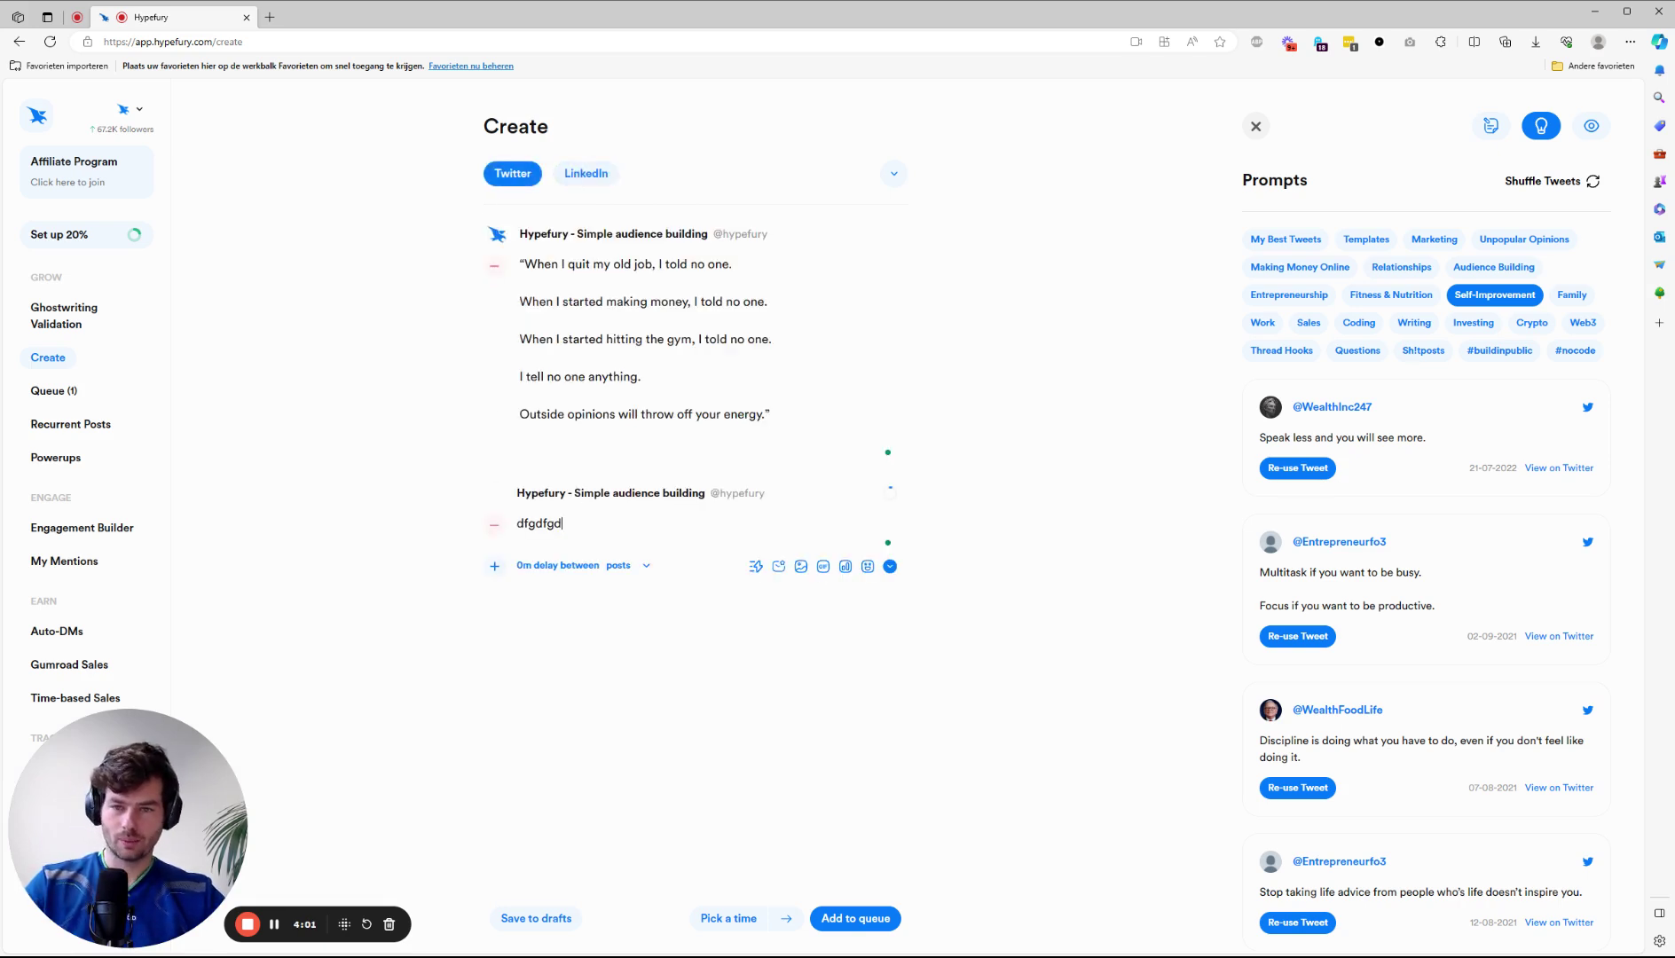
pyautogui.click(592, 180)
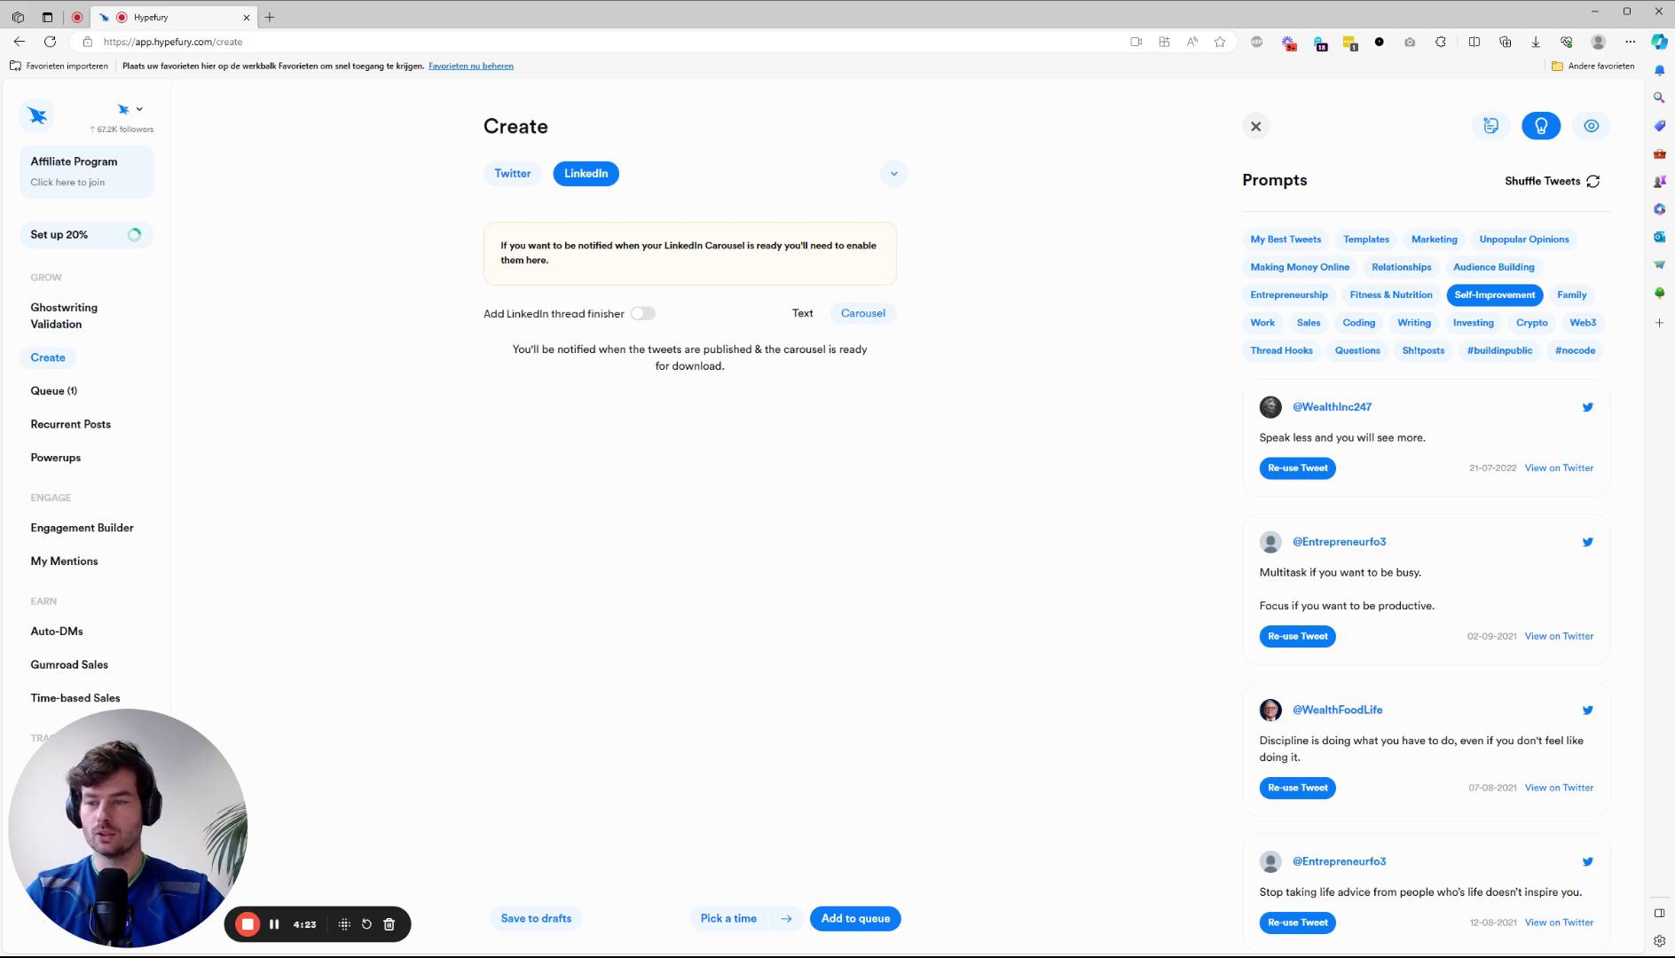
# Open the Growth category from Recurrent Posts' Manage Categories list.
pyautogui.click(76, 429)
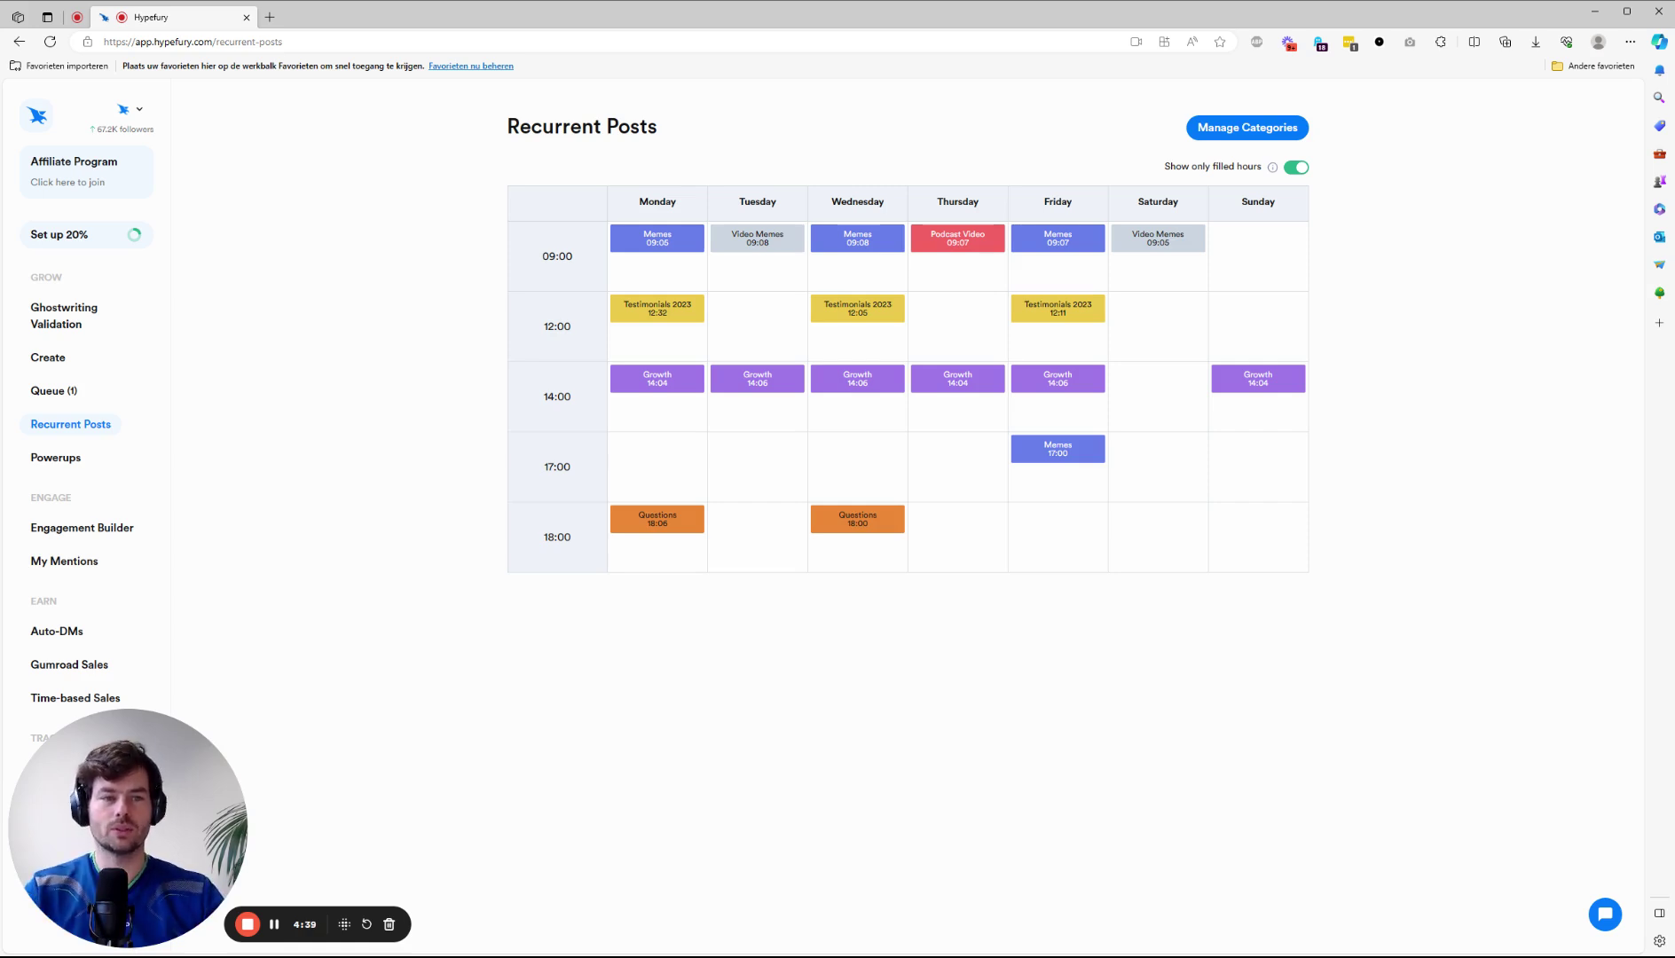
pyautogui.click(1247, 126)
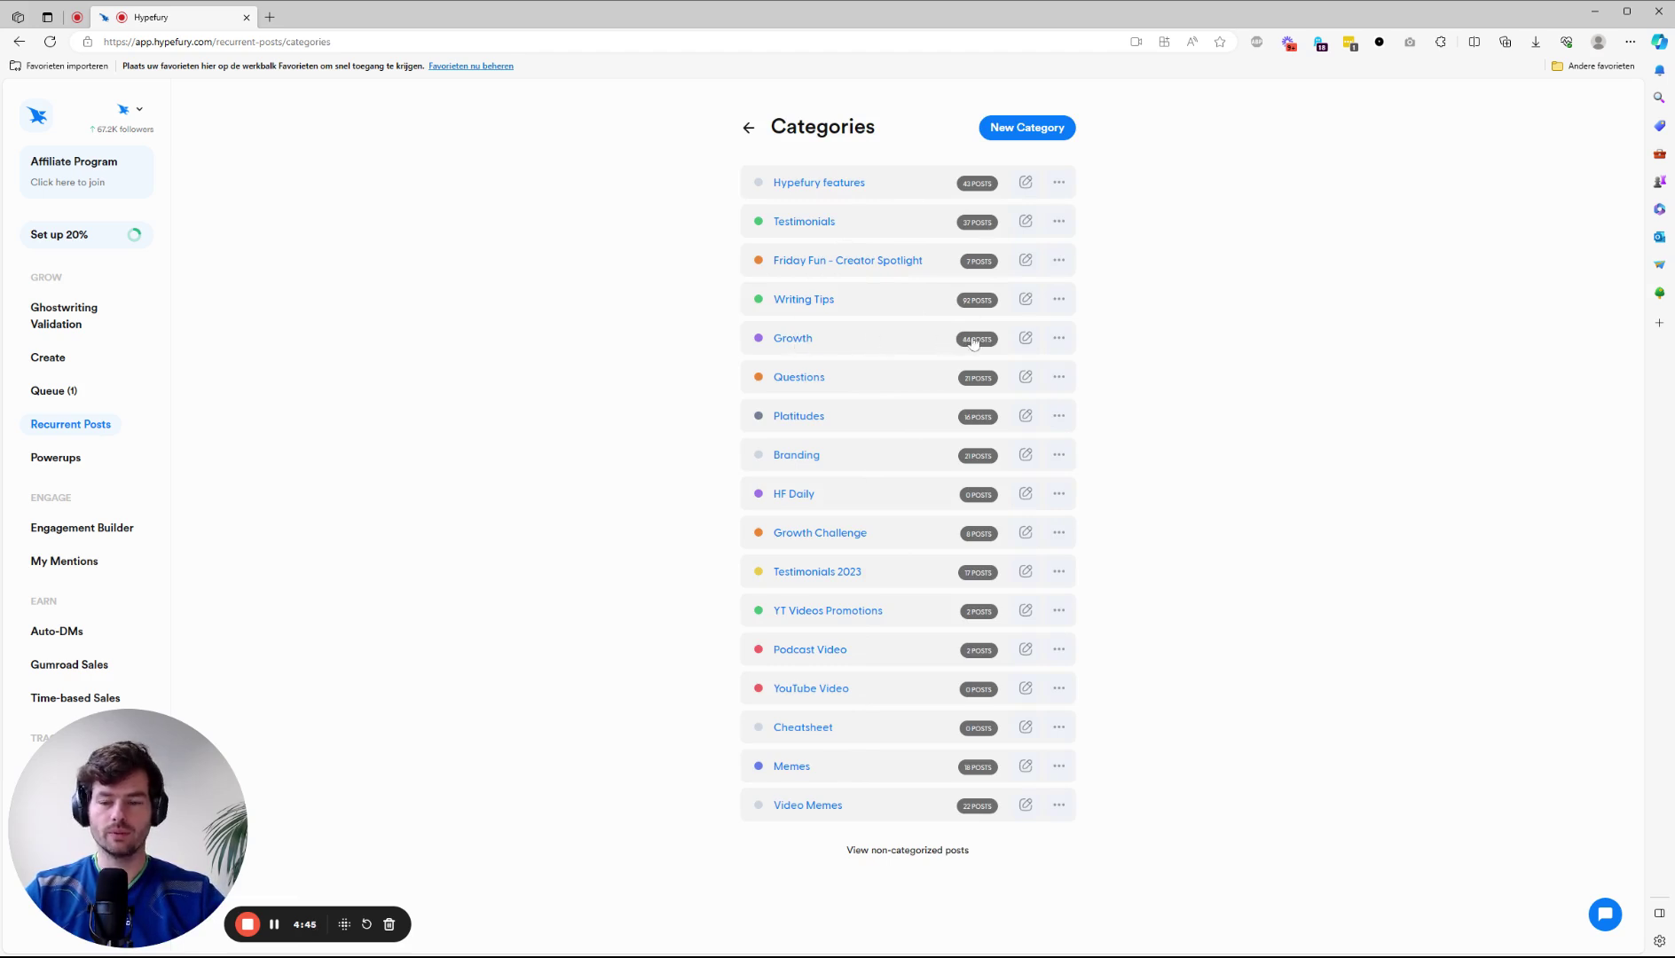
pyautogui.click(784, 341)
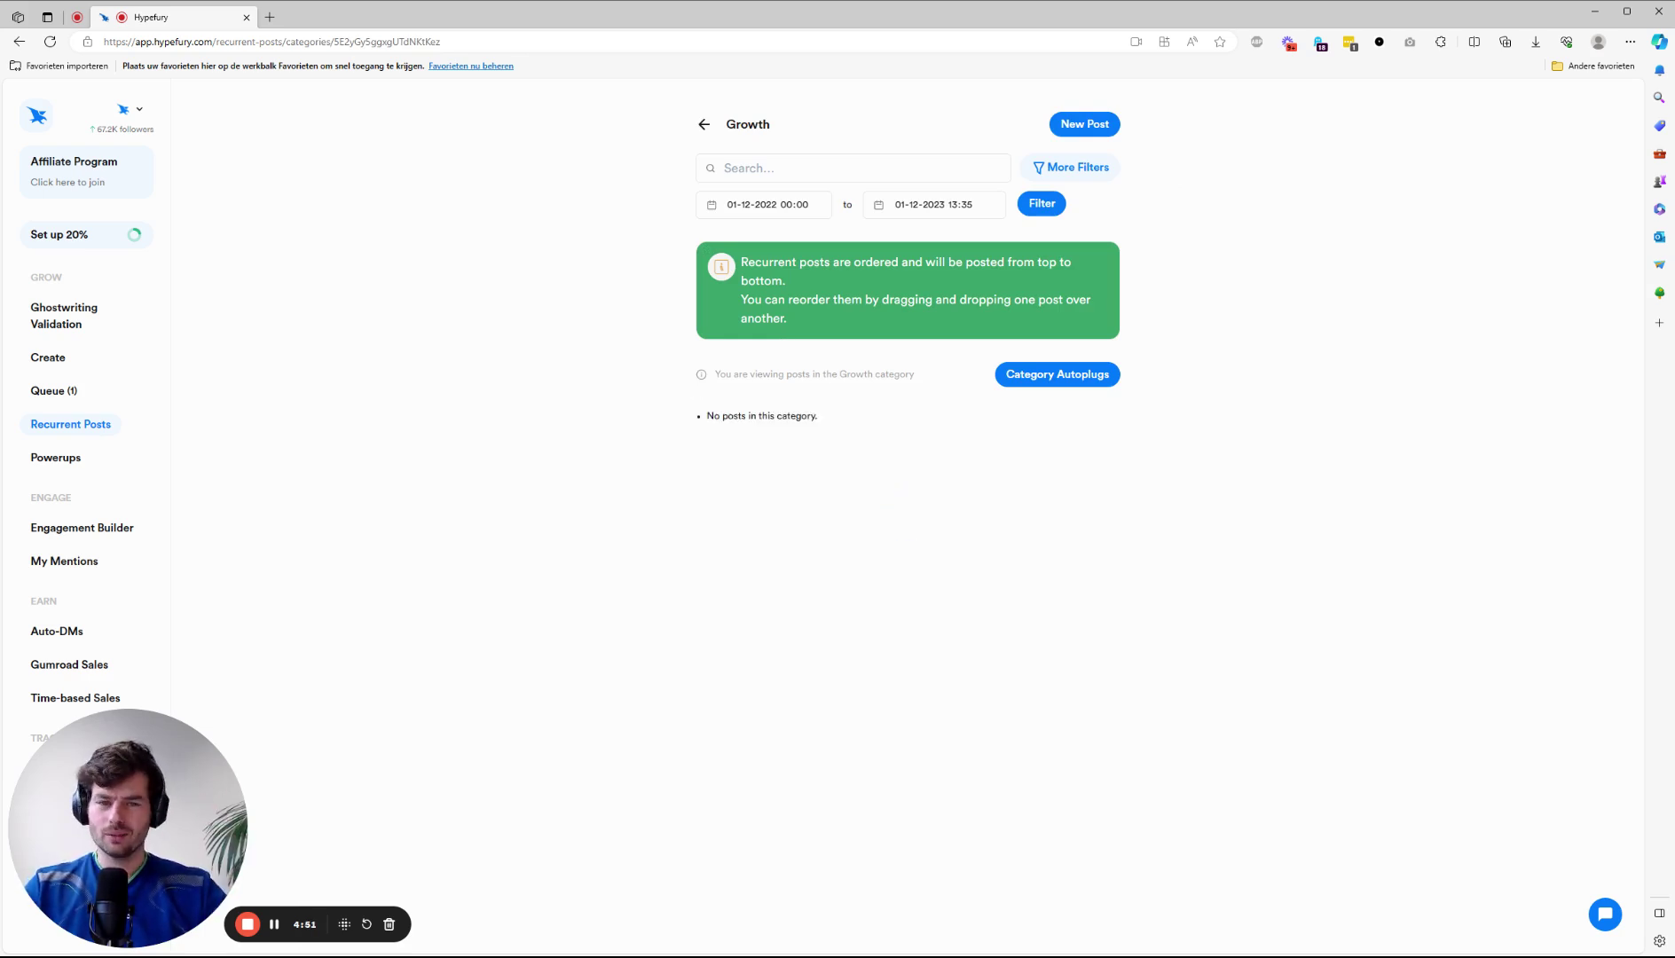
# Scroll through the Growth recurring posts checking each one's engagement stats, then return to the top.
pyautogui.scroll(-2, 643, 439)
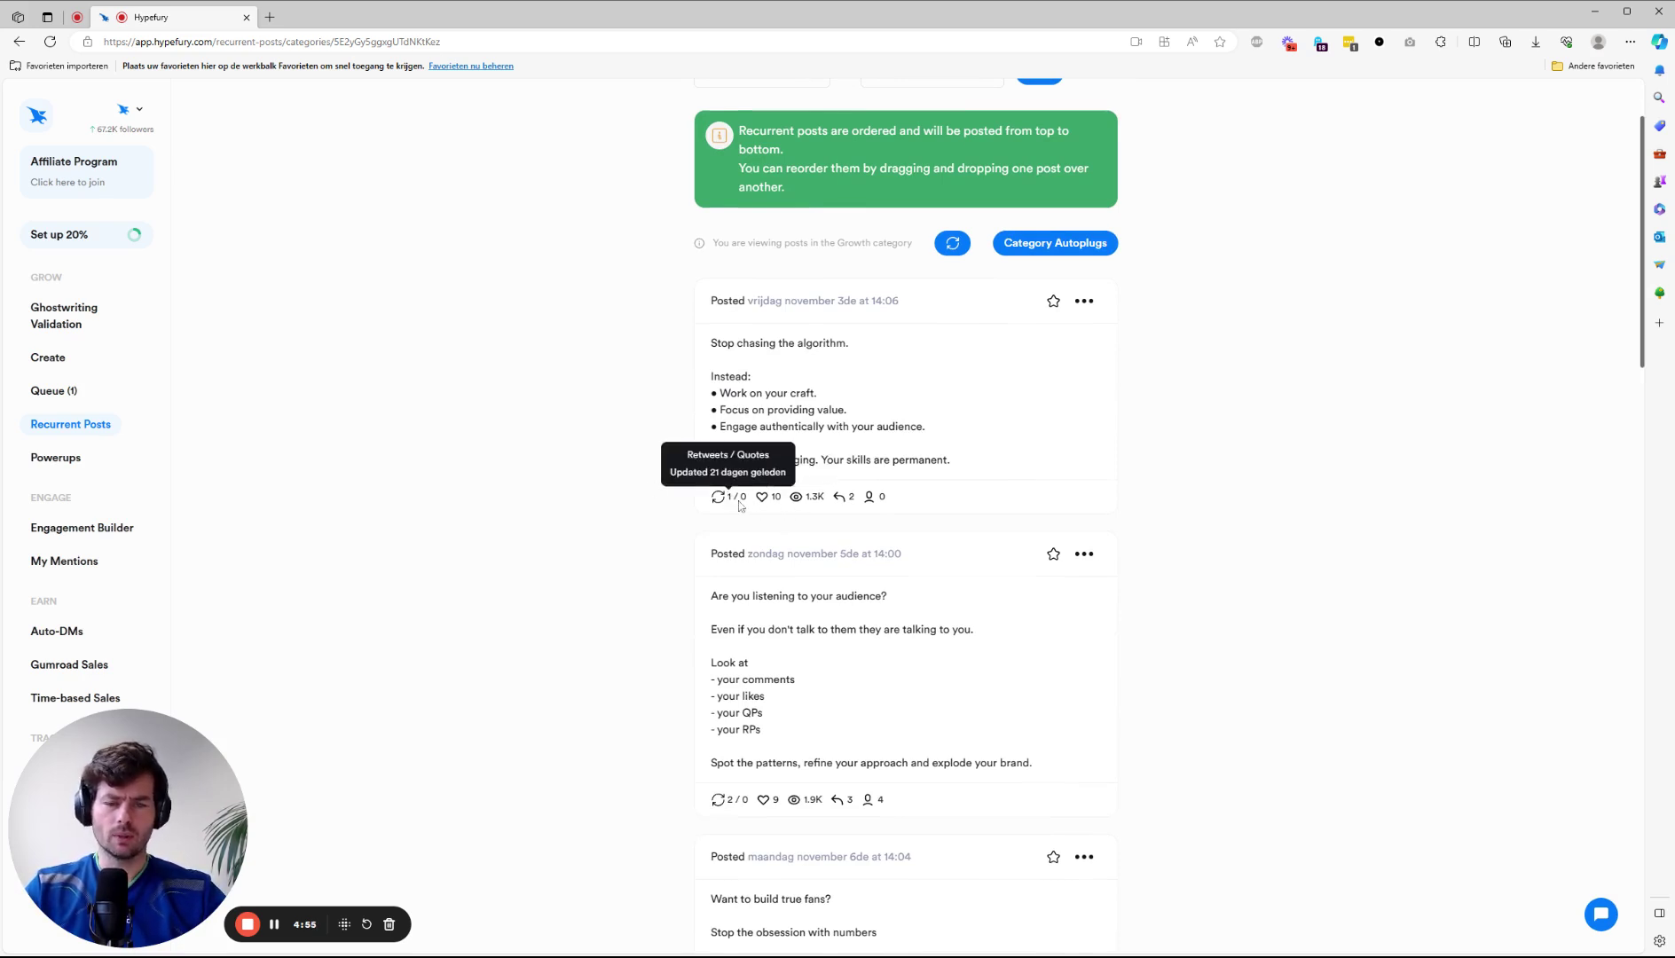
pyautogui.scroll(-3, 807, 502)
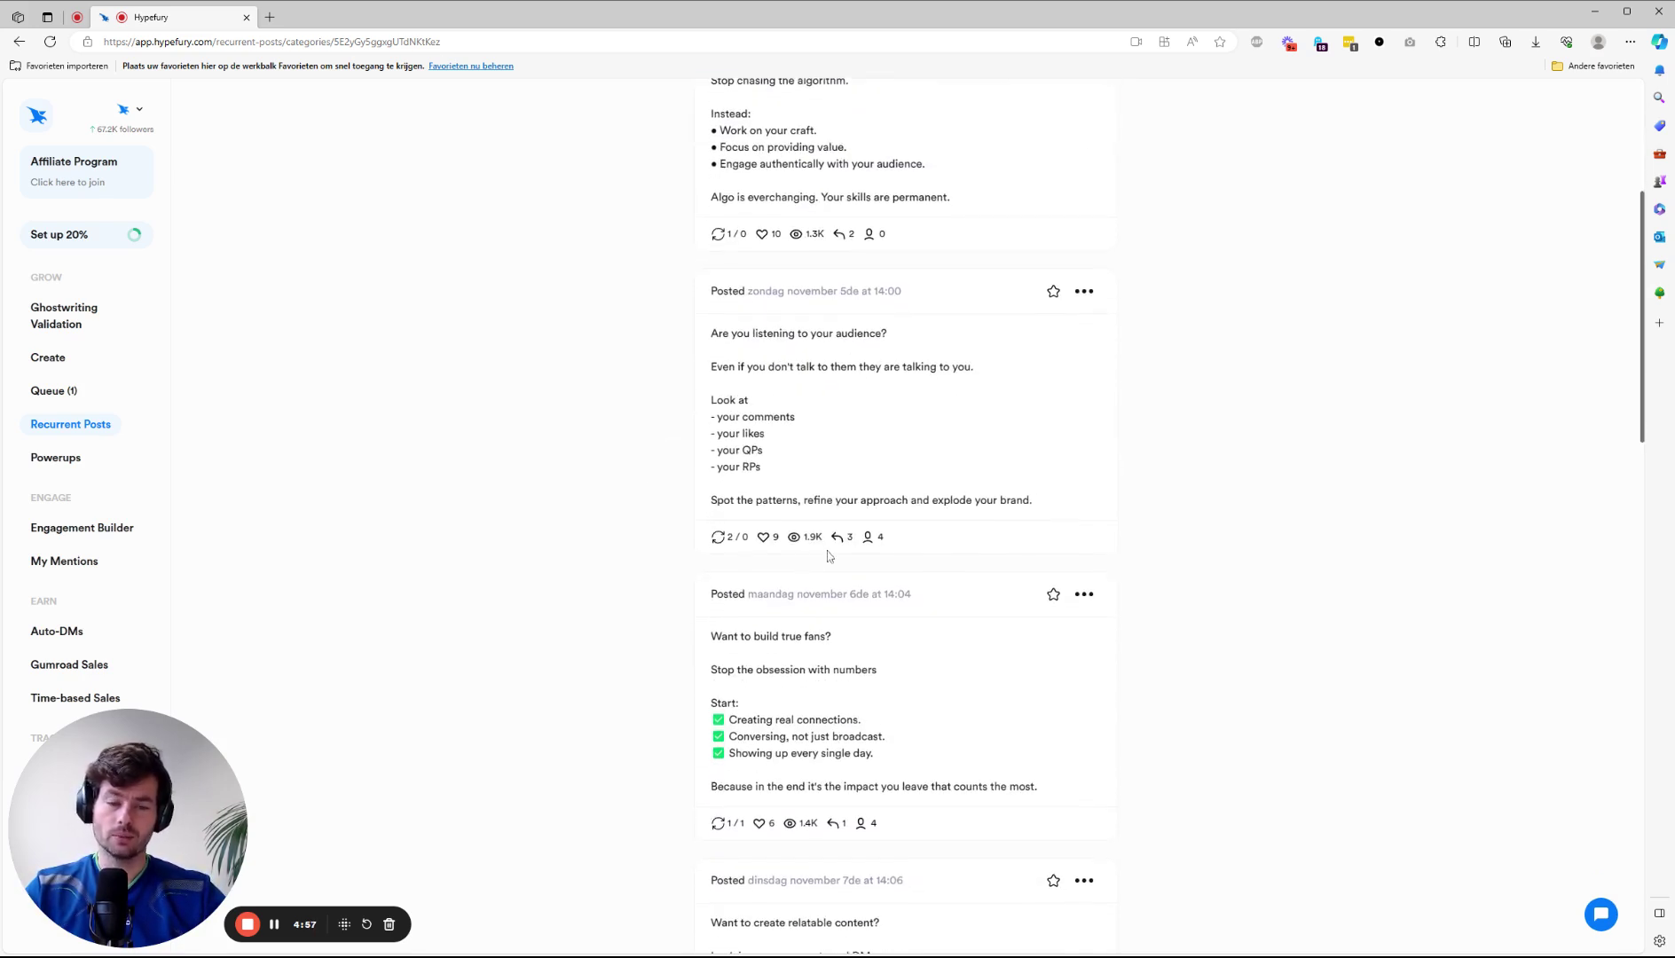
pyautogui.scroll(-6, 810, 539)
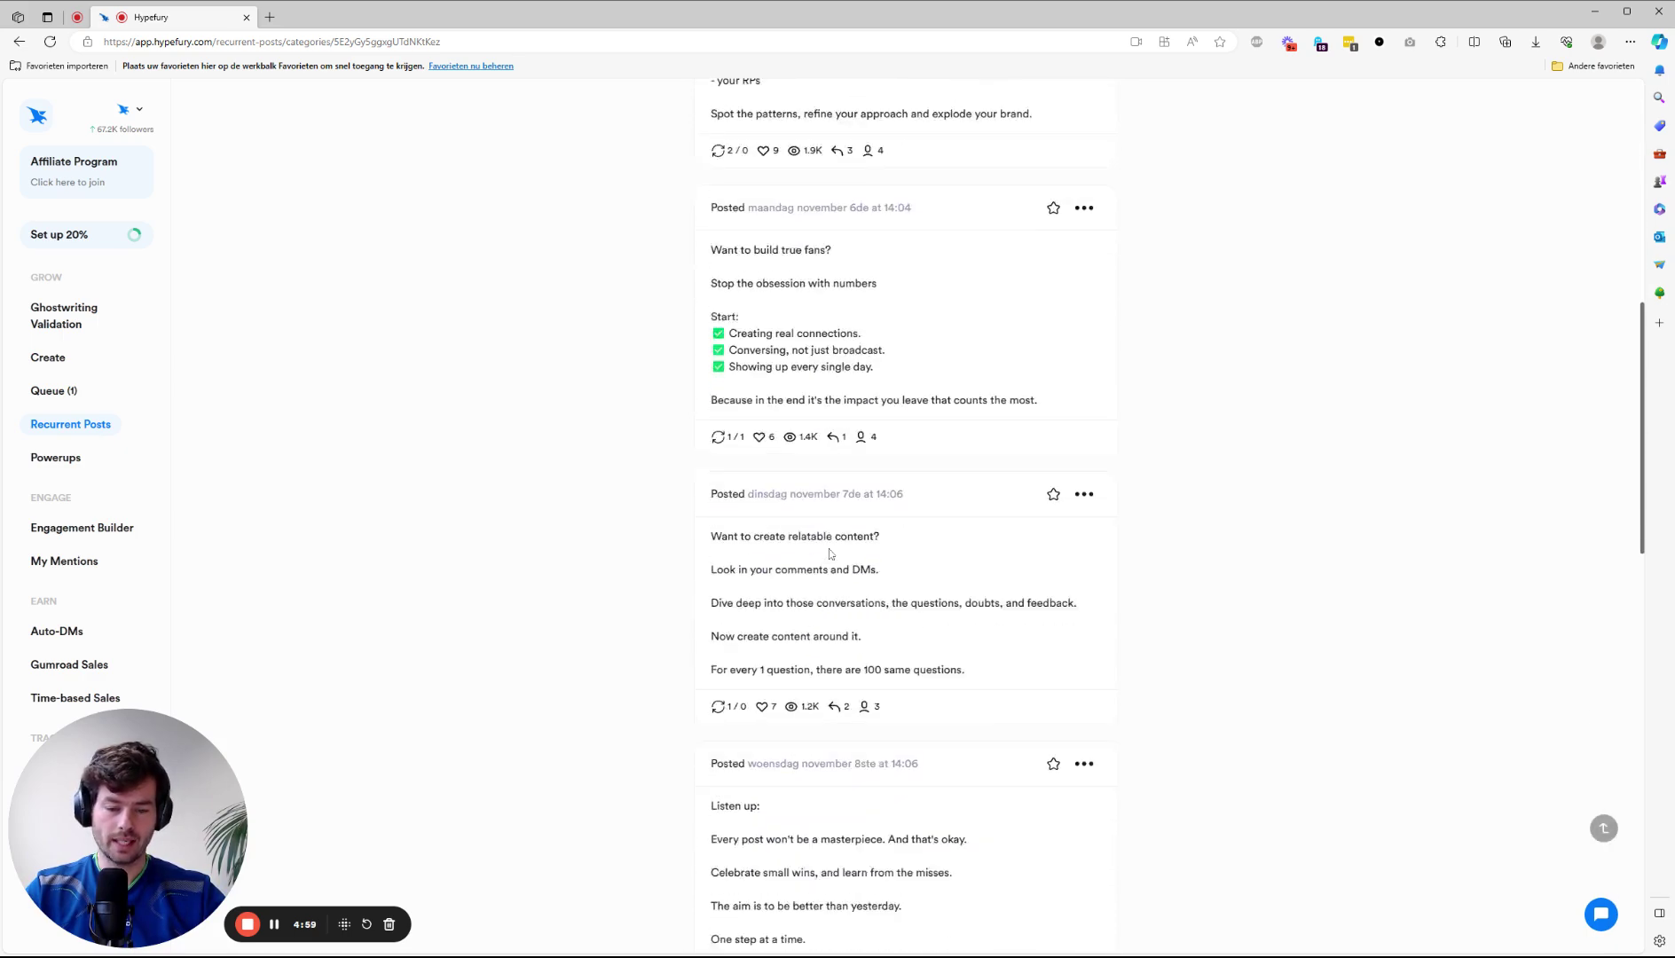
pyautogui.scroll(-3, 812, 545)
pyautogui.scroll(-3, 810, 539)
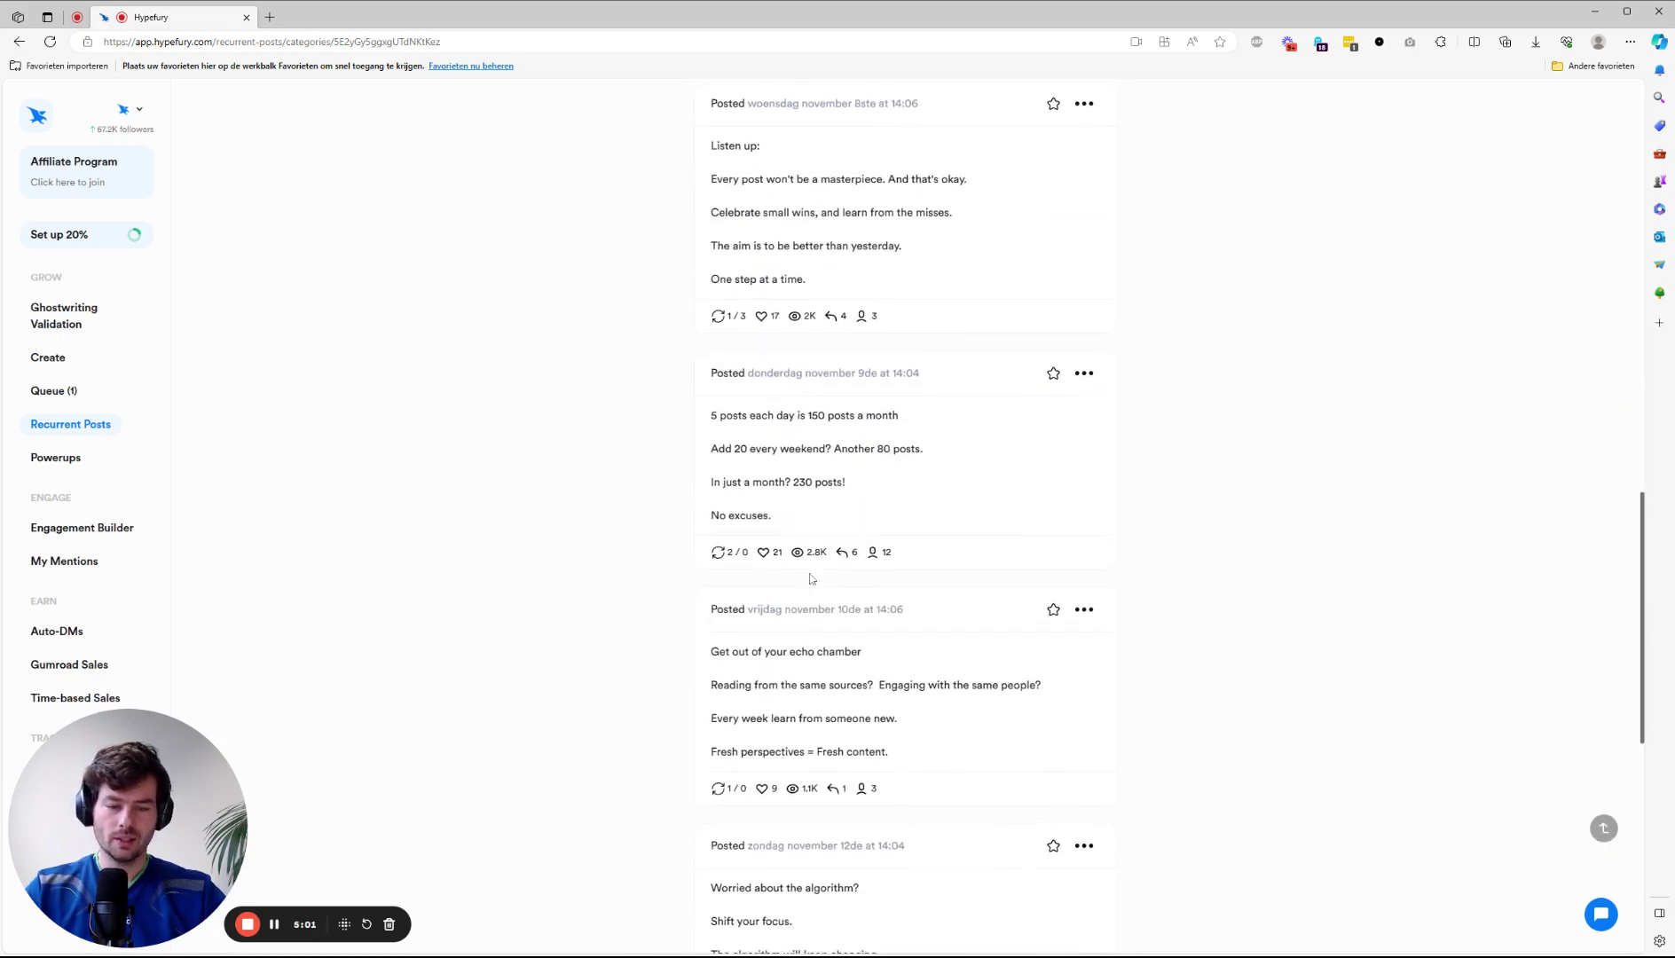
pyautogui.scroll(-4, 807, 525)
pyautogui.scroll(7, 821, 523)
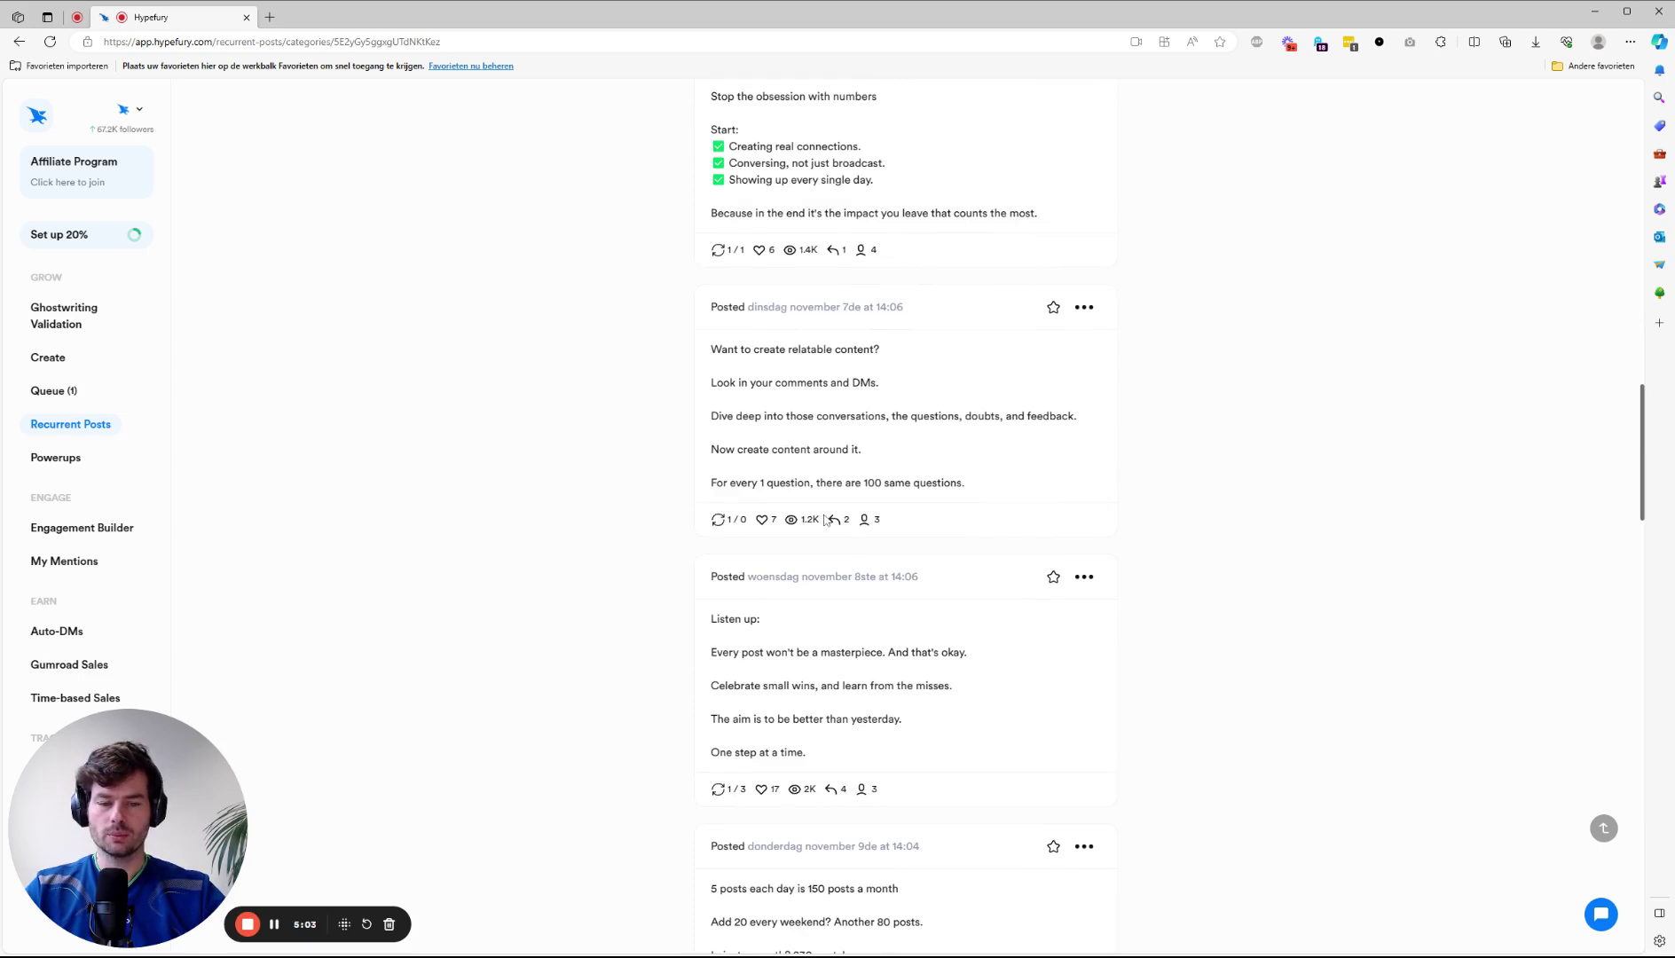
pyautogui.scroll(-4, 820, 521)
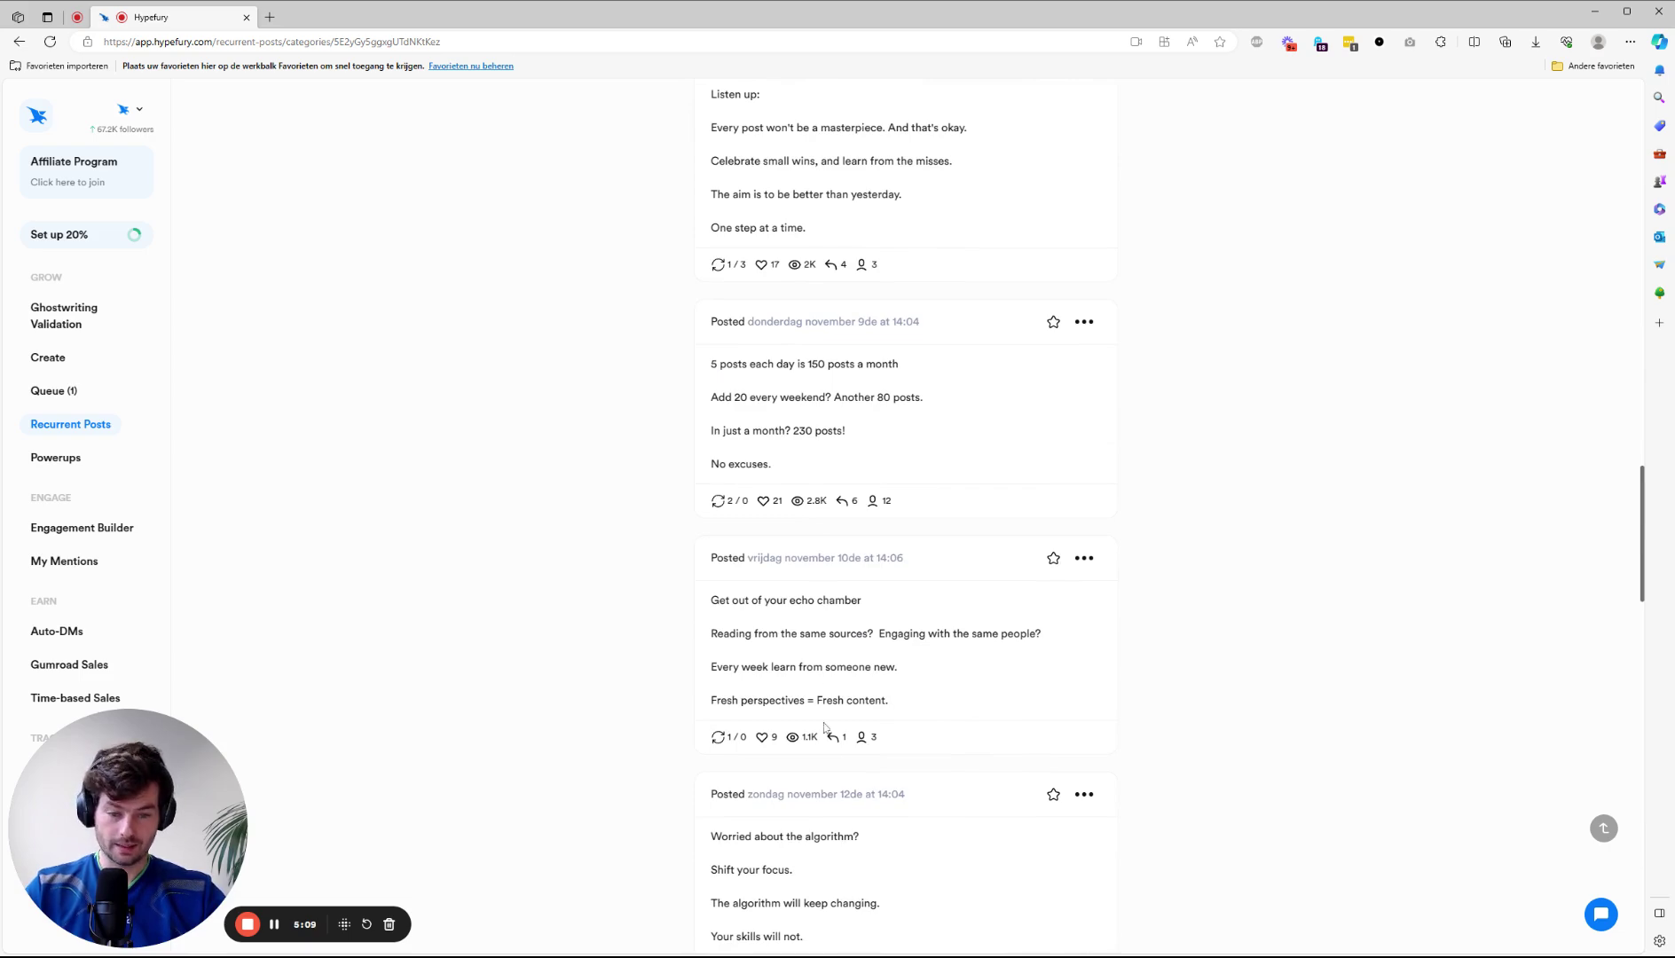
pyautogui.moveTo(813, 747)
pyautogui.scroll(-5, 812, 747)
pyautogui.scroll(15, 847, 488)
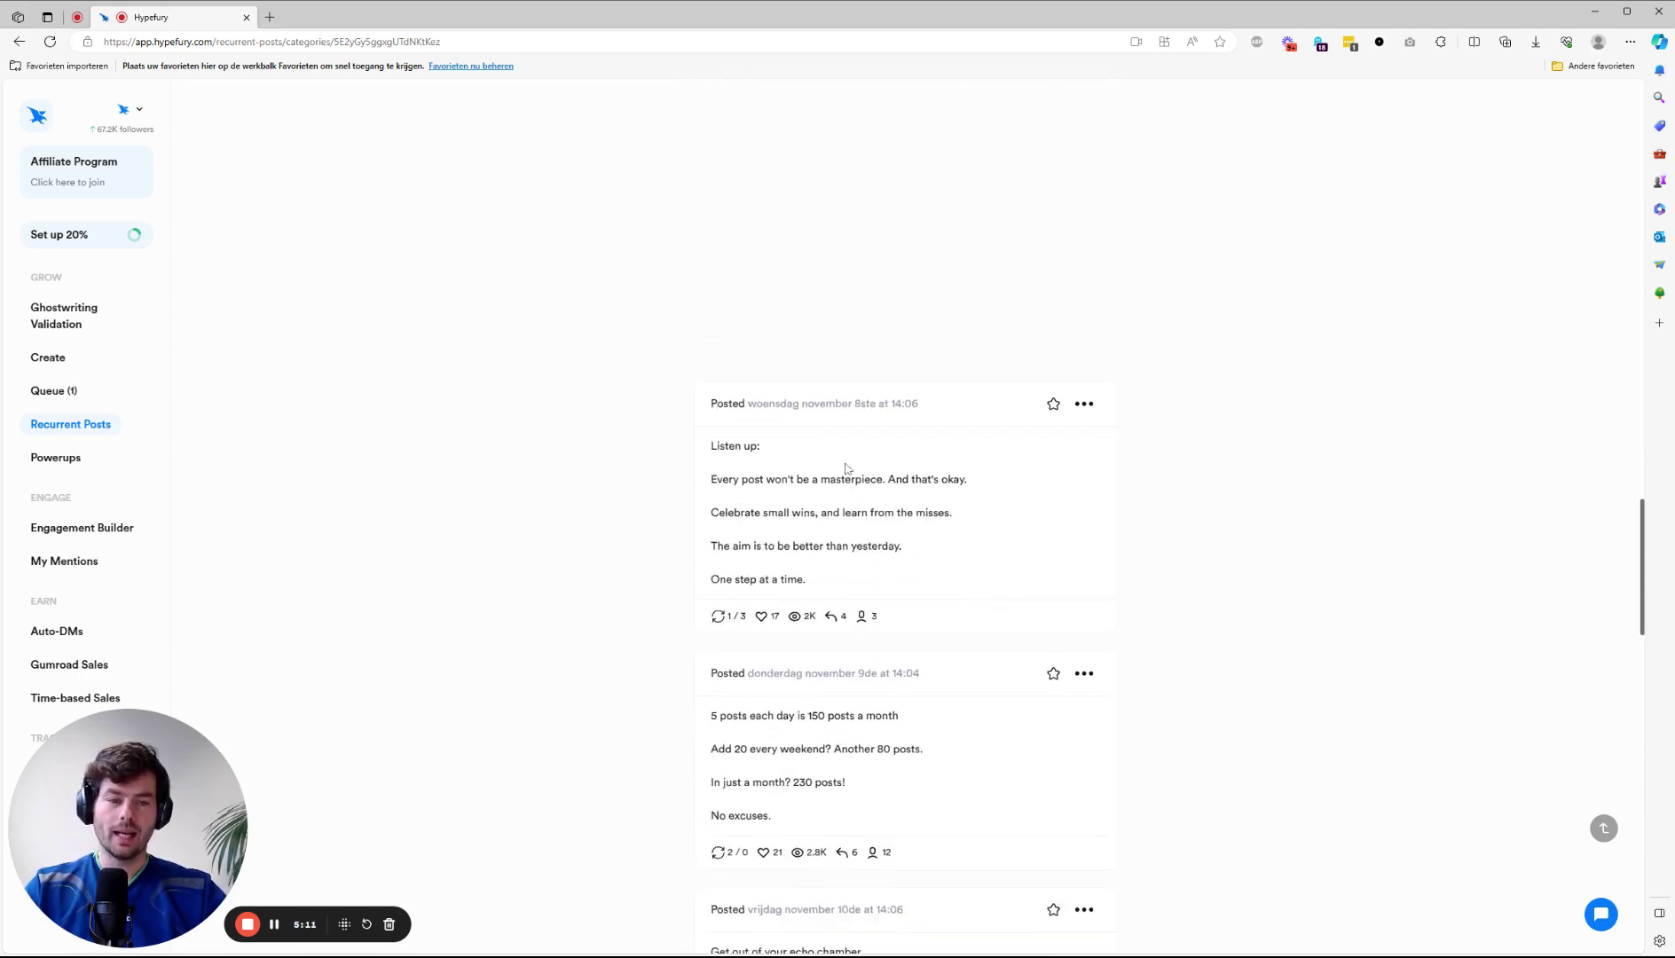
pyautogui.scroll(10, 843, 489)
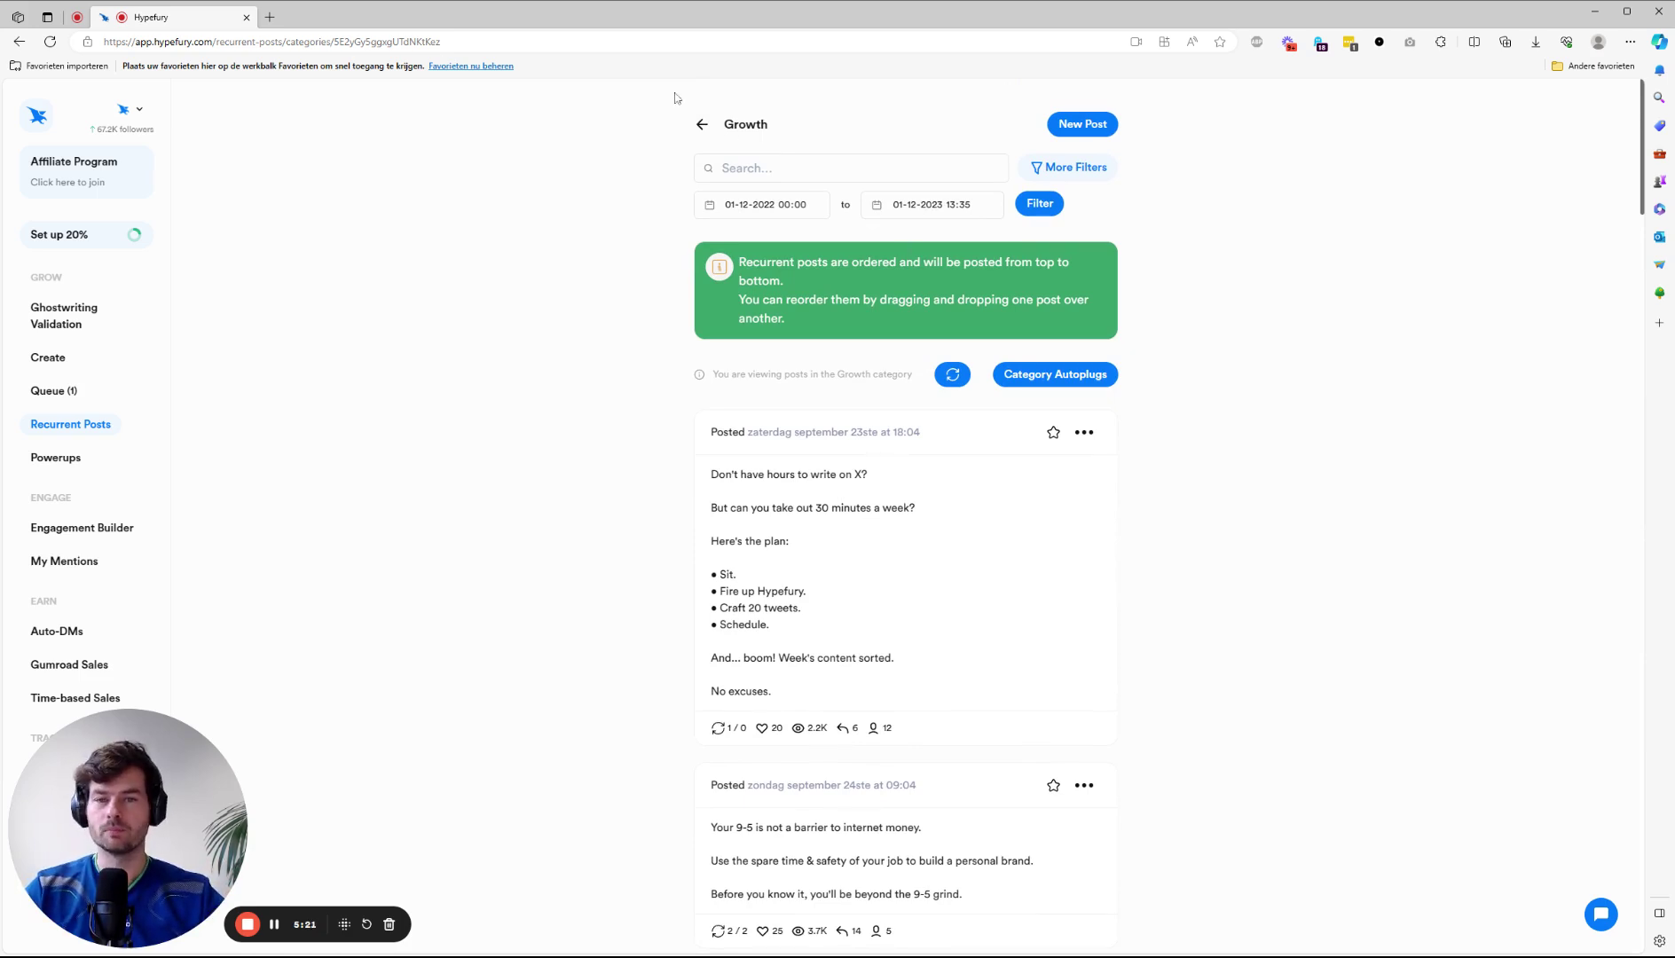
# Go back to the weekly Recurrent Posts calendar, glancing at Manage Categories on the way.
pyautogui.click(701, 125)
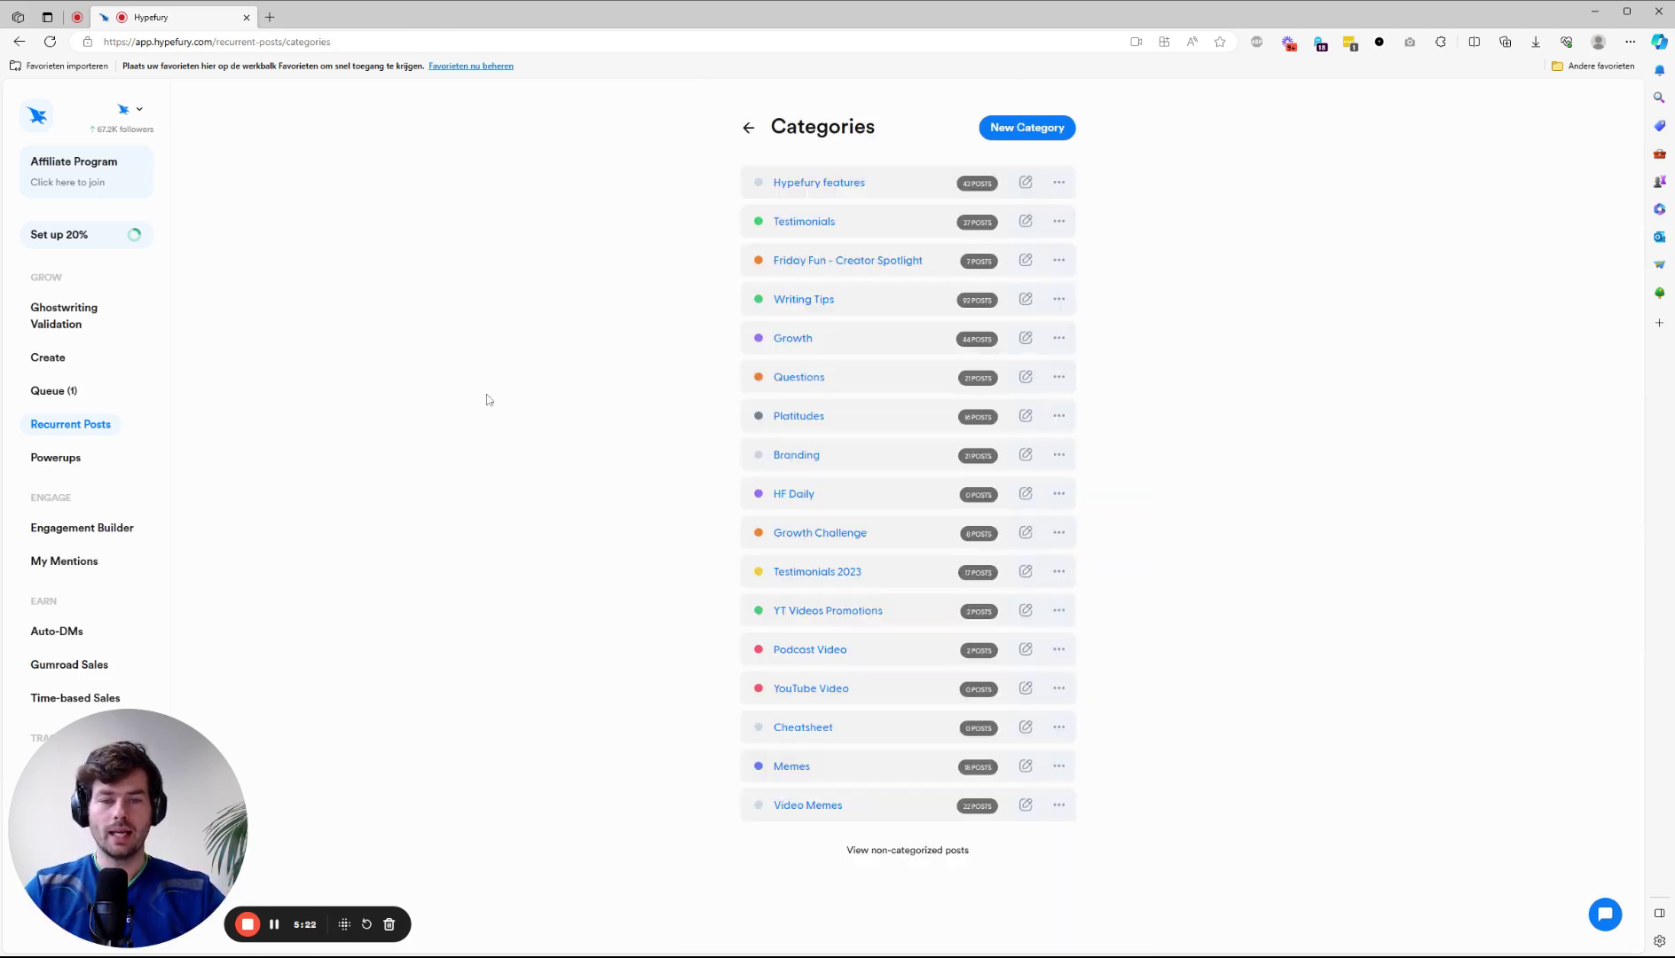
pyautogui.click(746, 129)
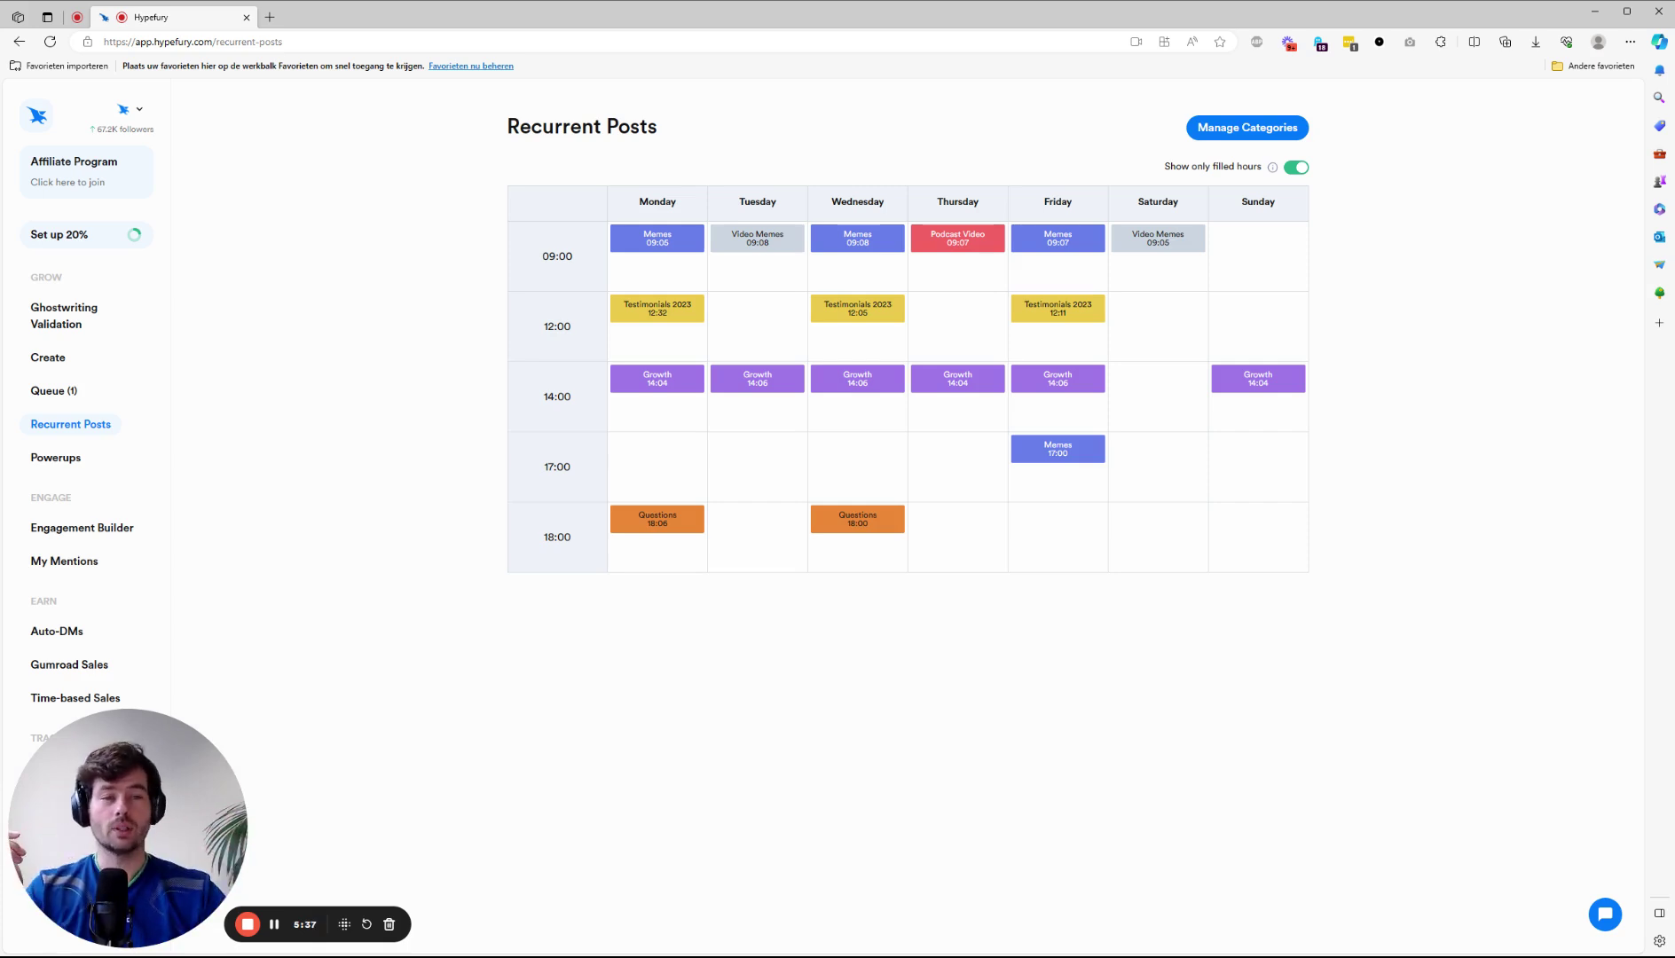
pyautogui.click(1280, 130)
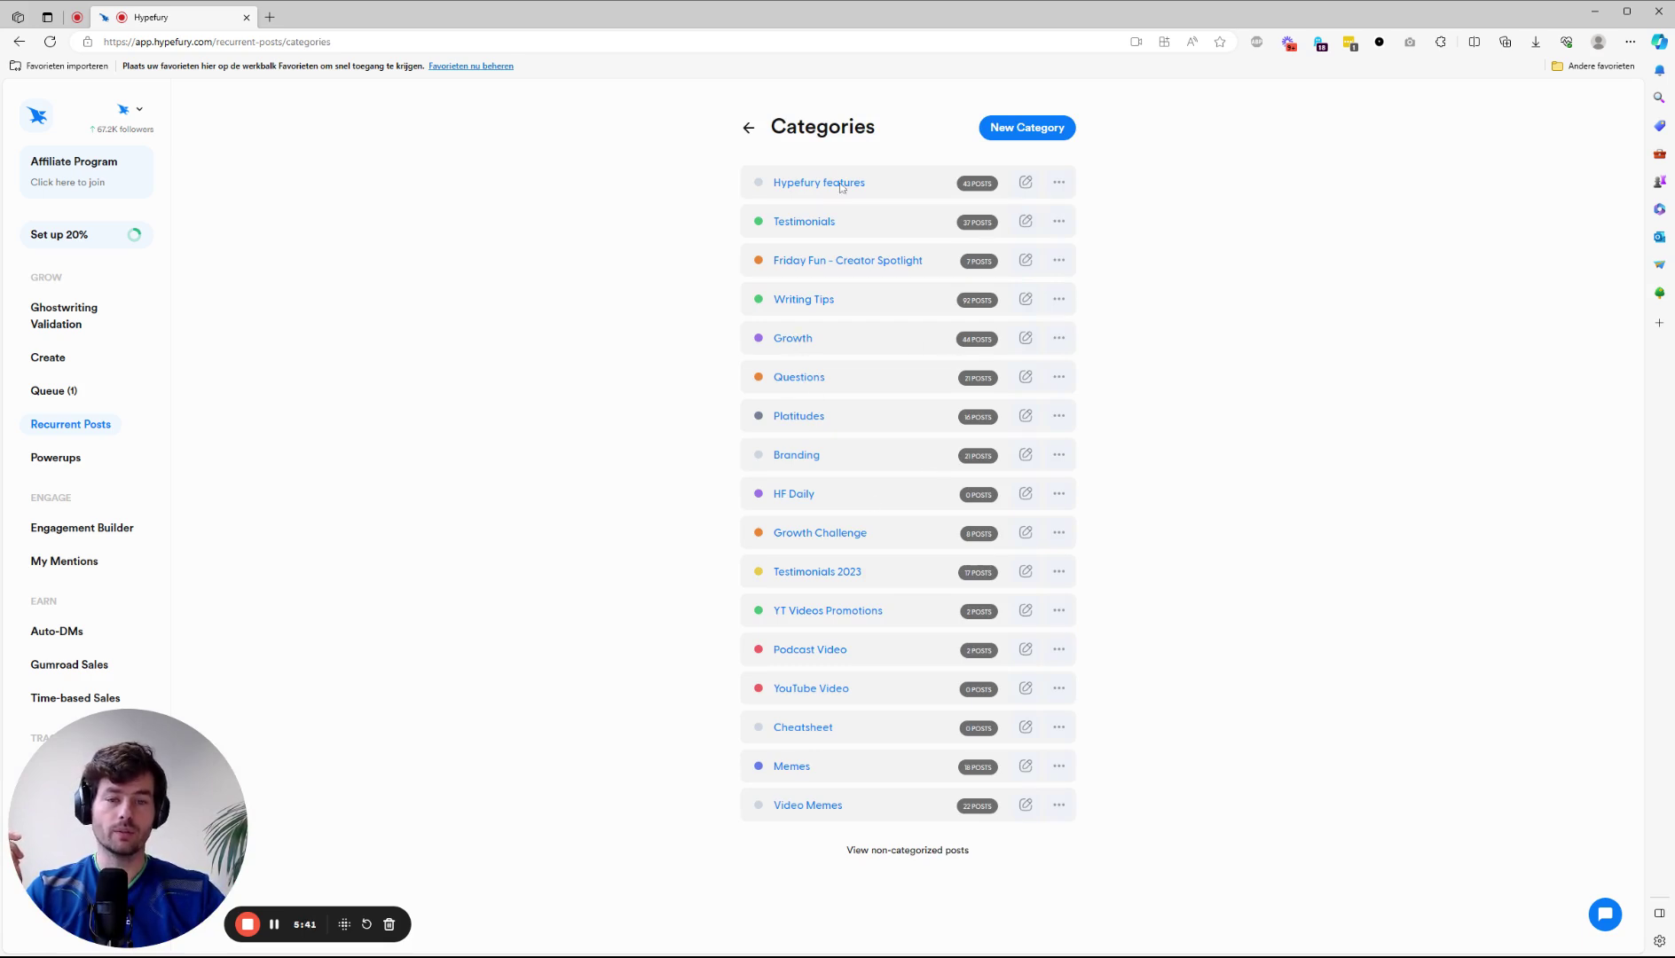
pyautogui.click(750, 129)
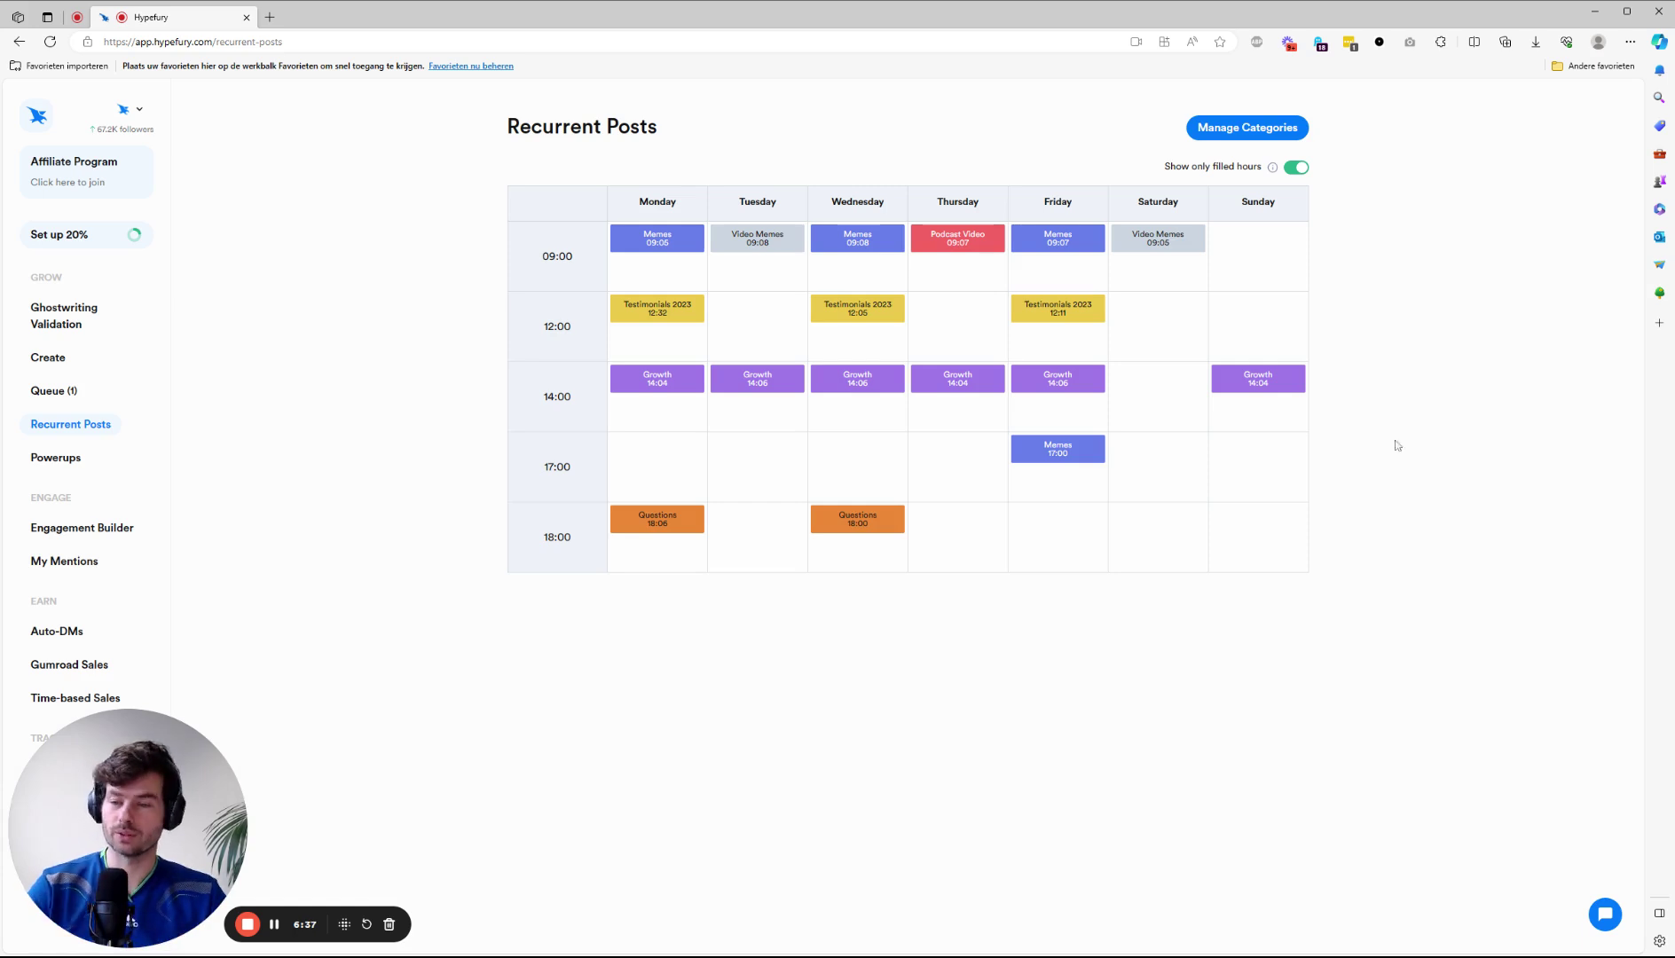
# Open Engagement Builder settings and look over the watched users, Search and Import users sections.
pyautogui.click(102, 534)
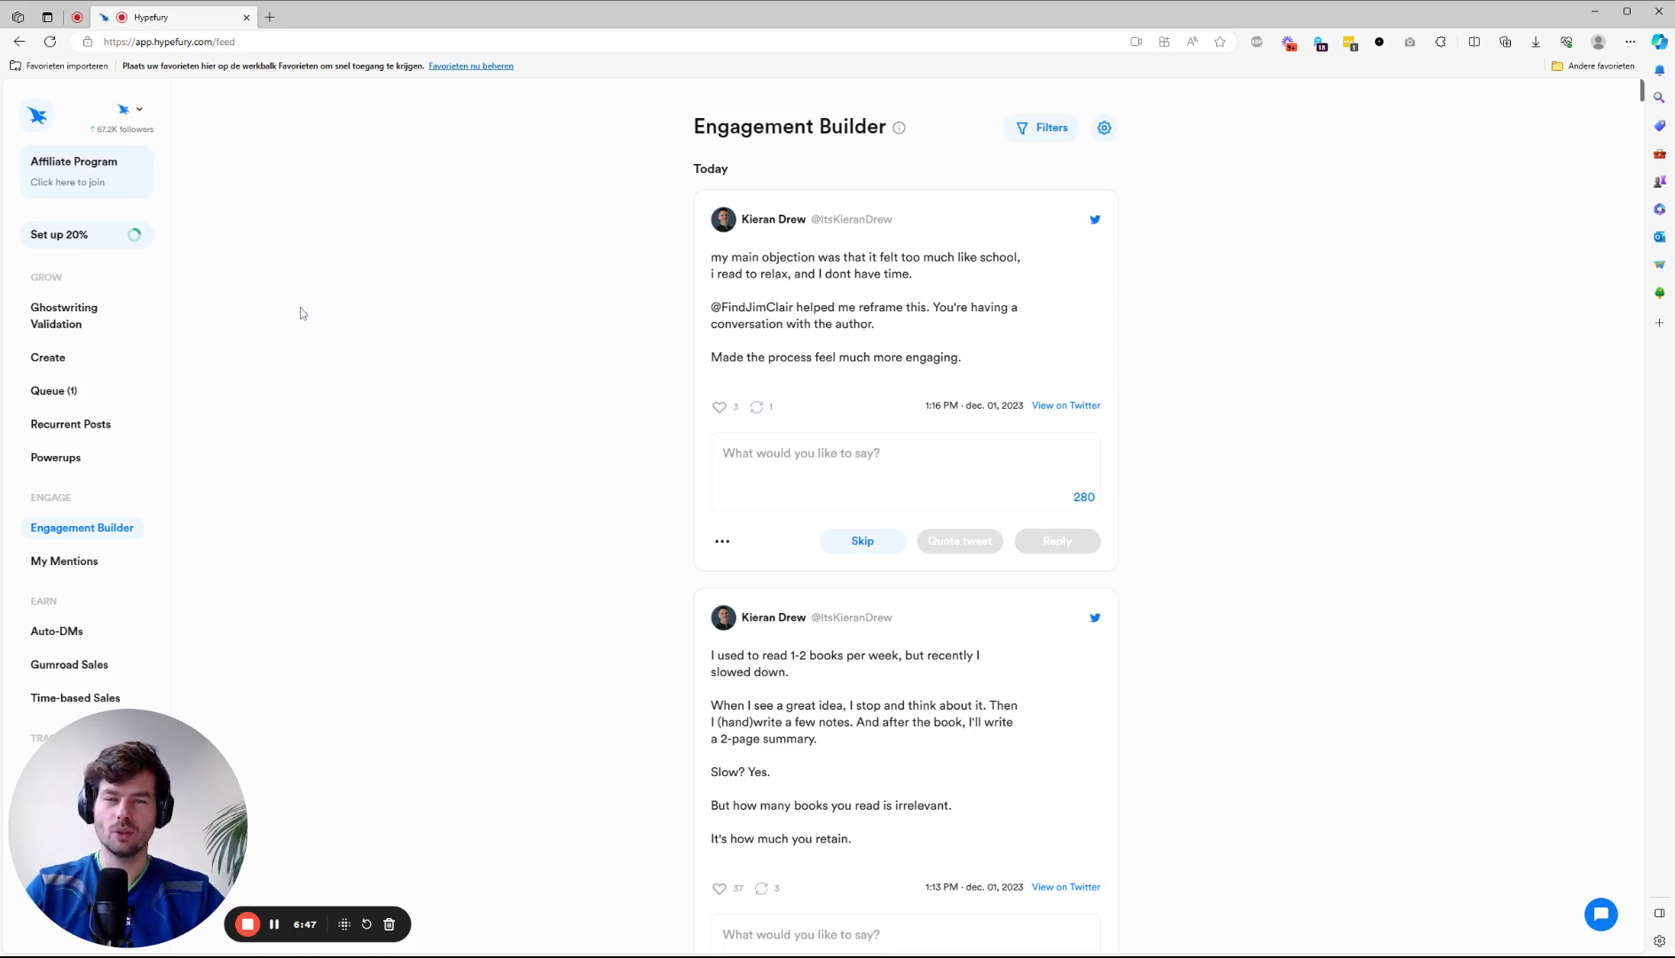
pyautogui.click(1104, 128)
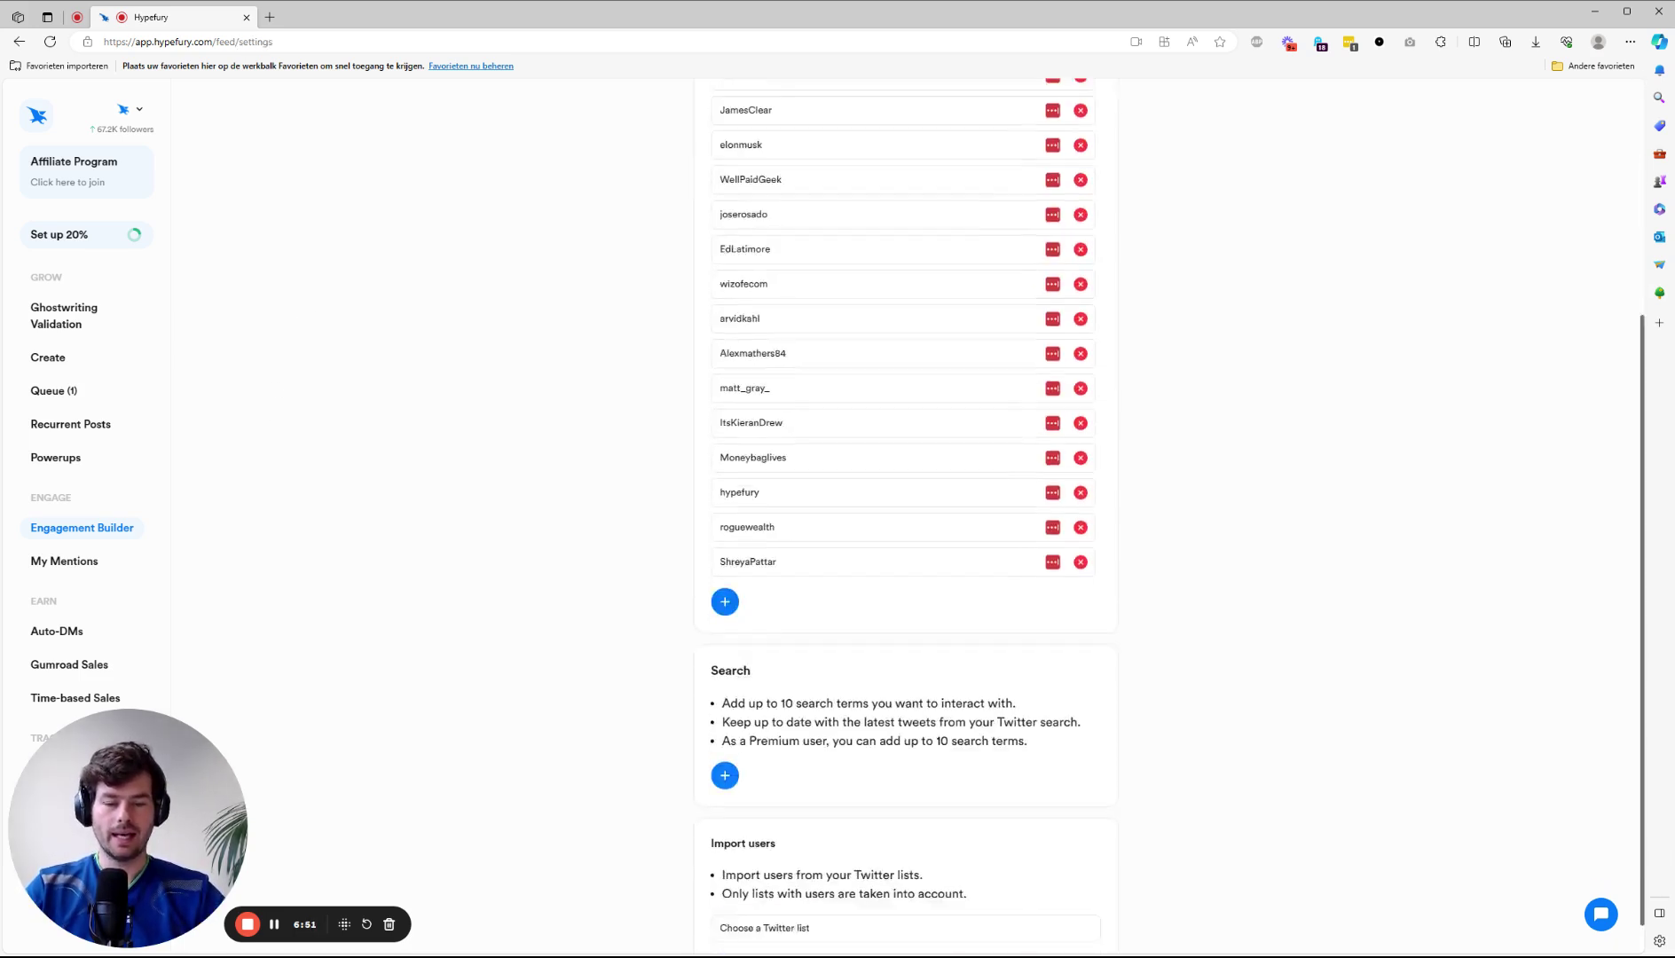
pyautogui.scroll(5, 831, 928)
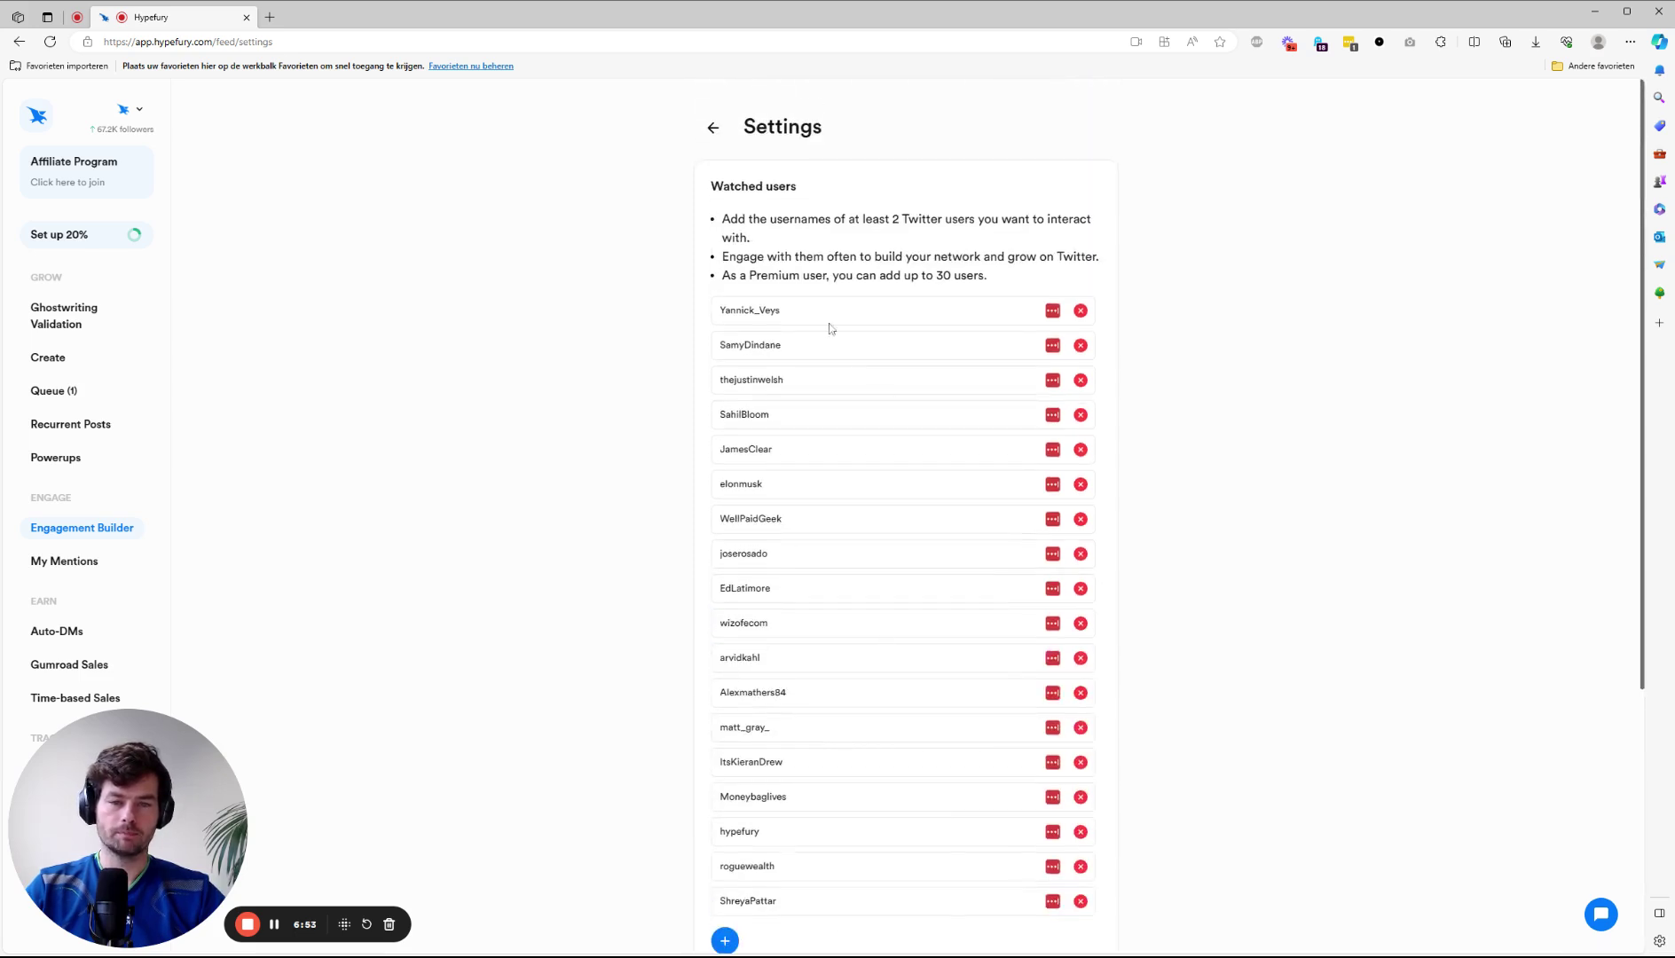
pyautogui.scroll(-5, 838, 532)
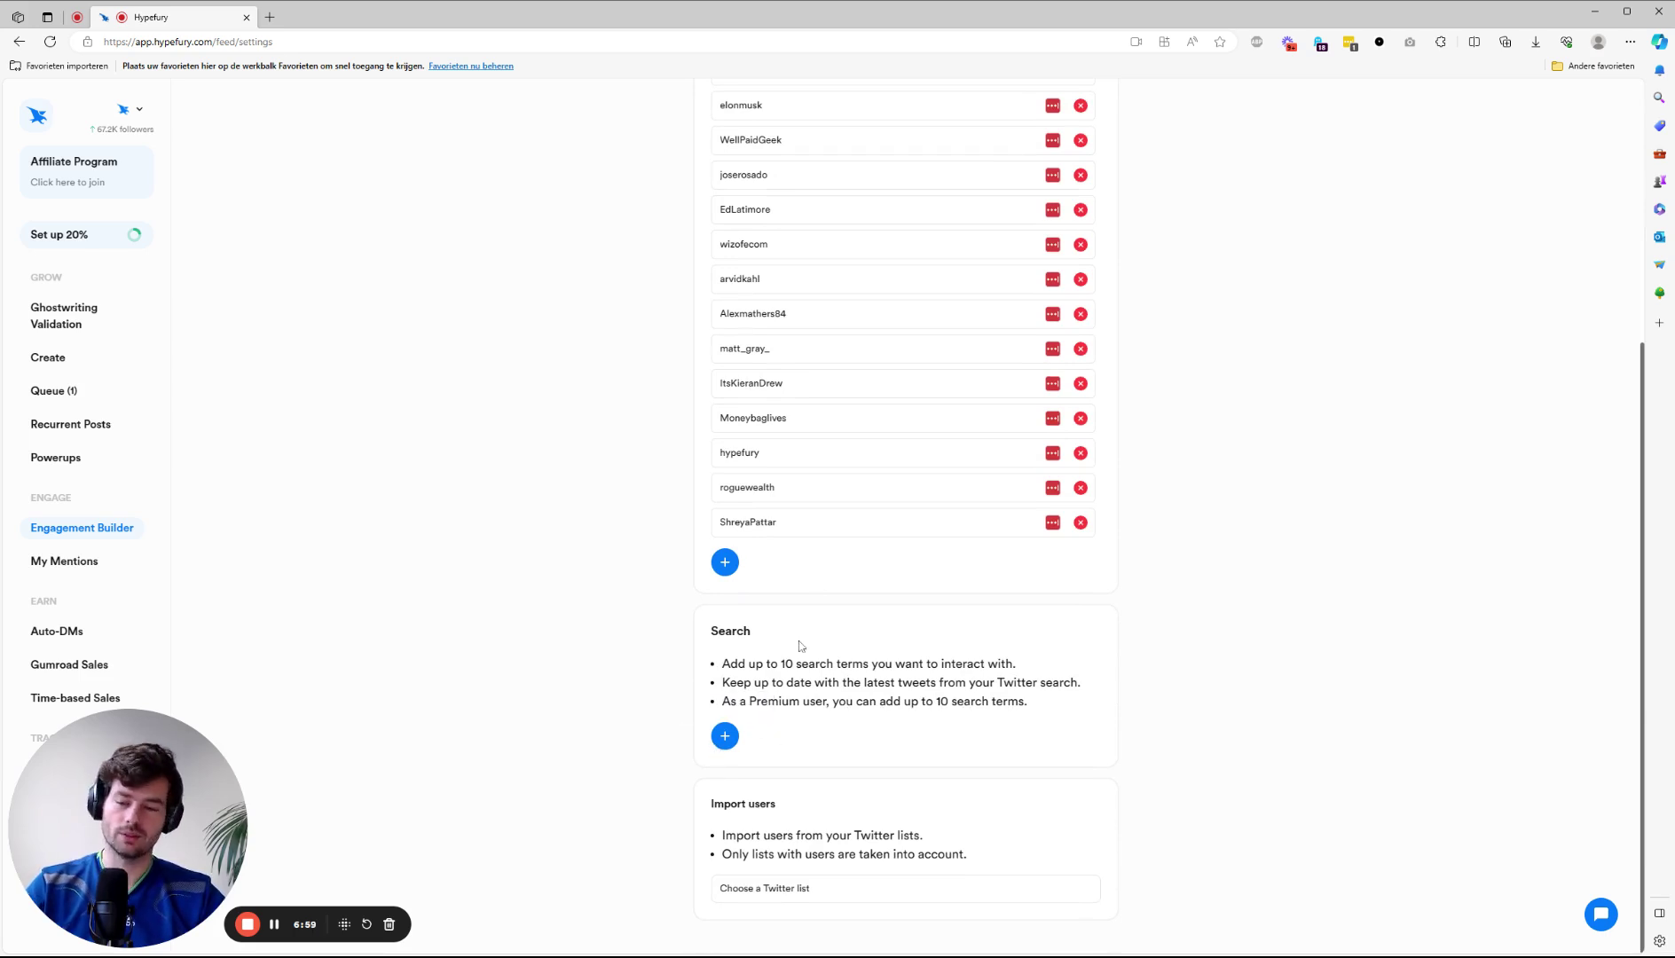
pyautogui.scroll(5, 801, 646)
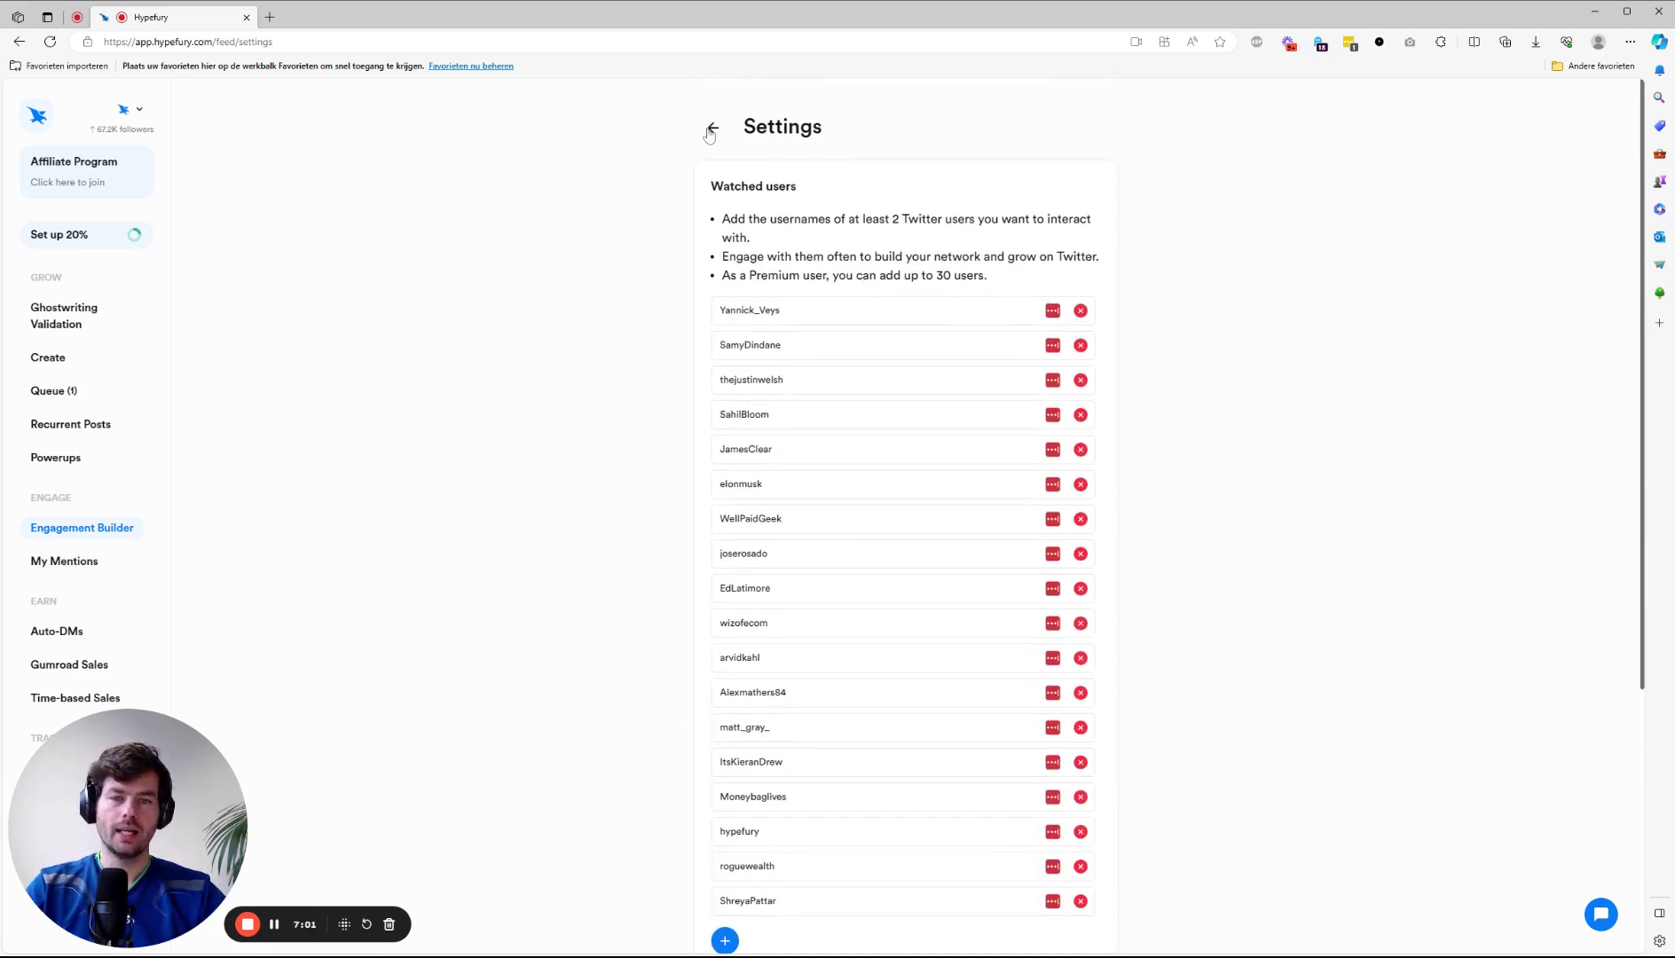
# Return to the Engagement Builder feed and skip the top two tweets.
pyautogui.click(713, 129)
pyautogui.scroll(-10, 871, 348)
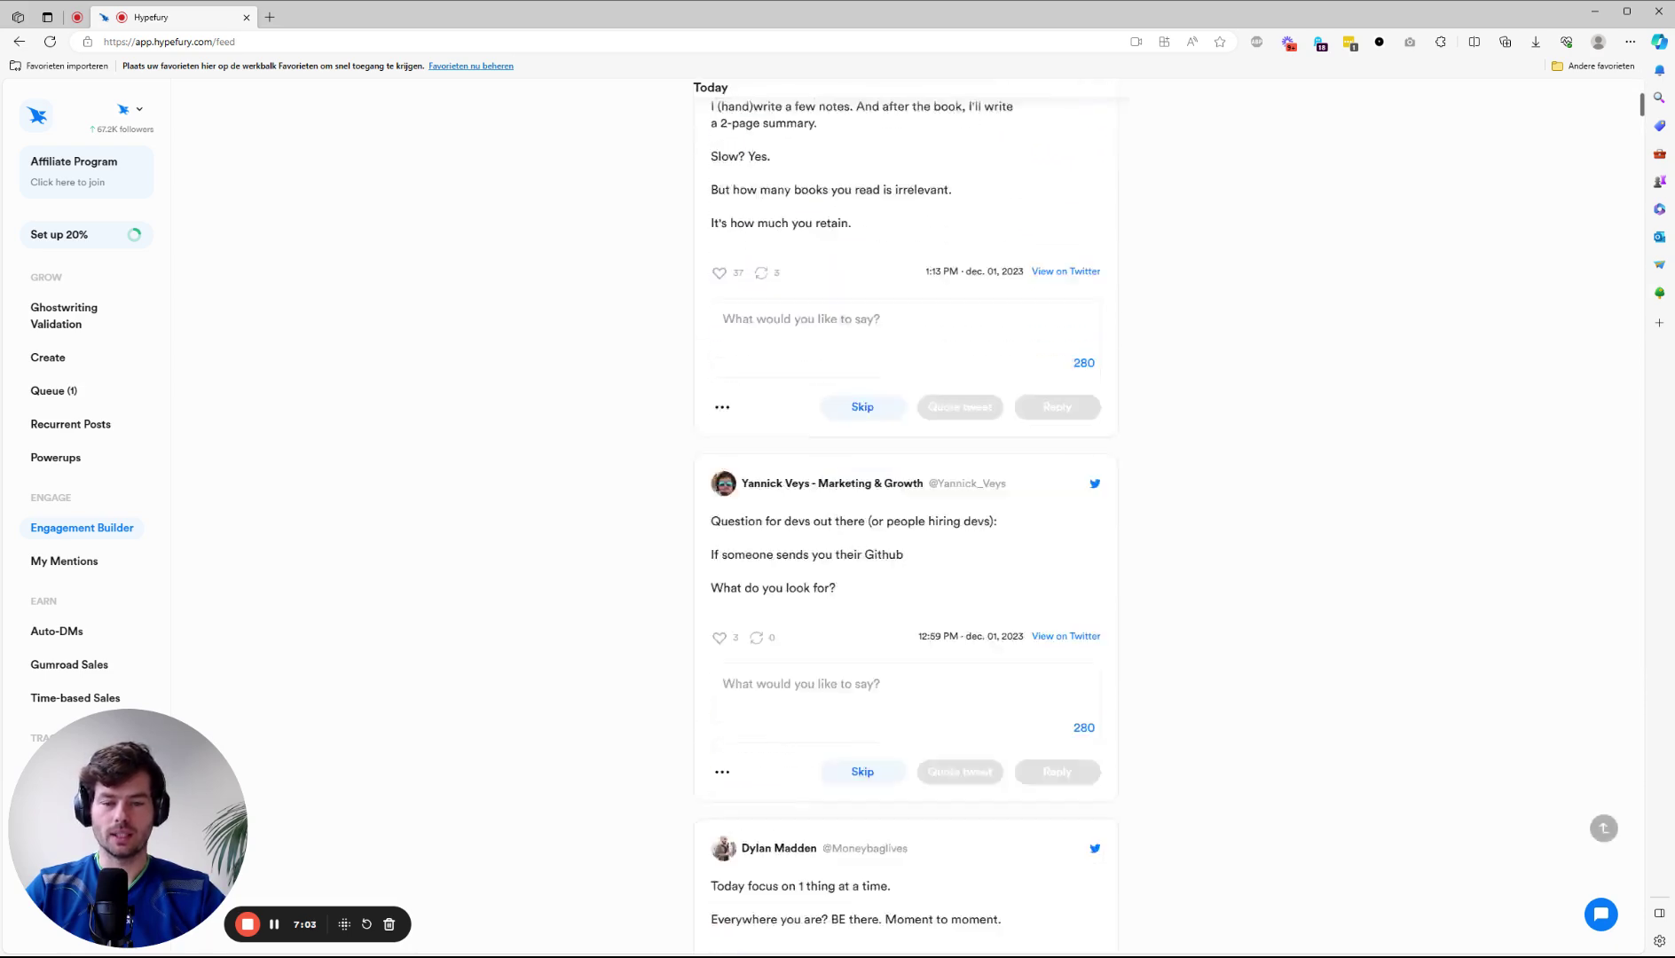
pyautogui.scroll(-6, 901, 393)
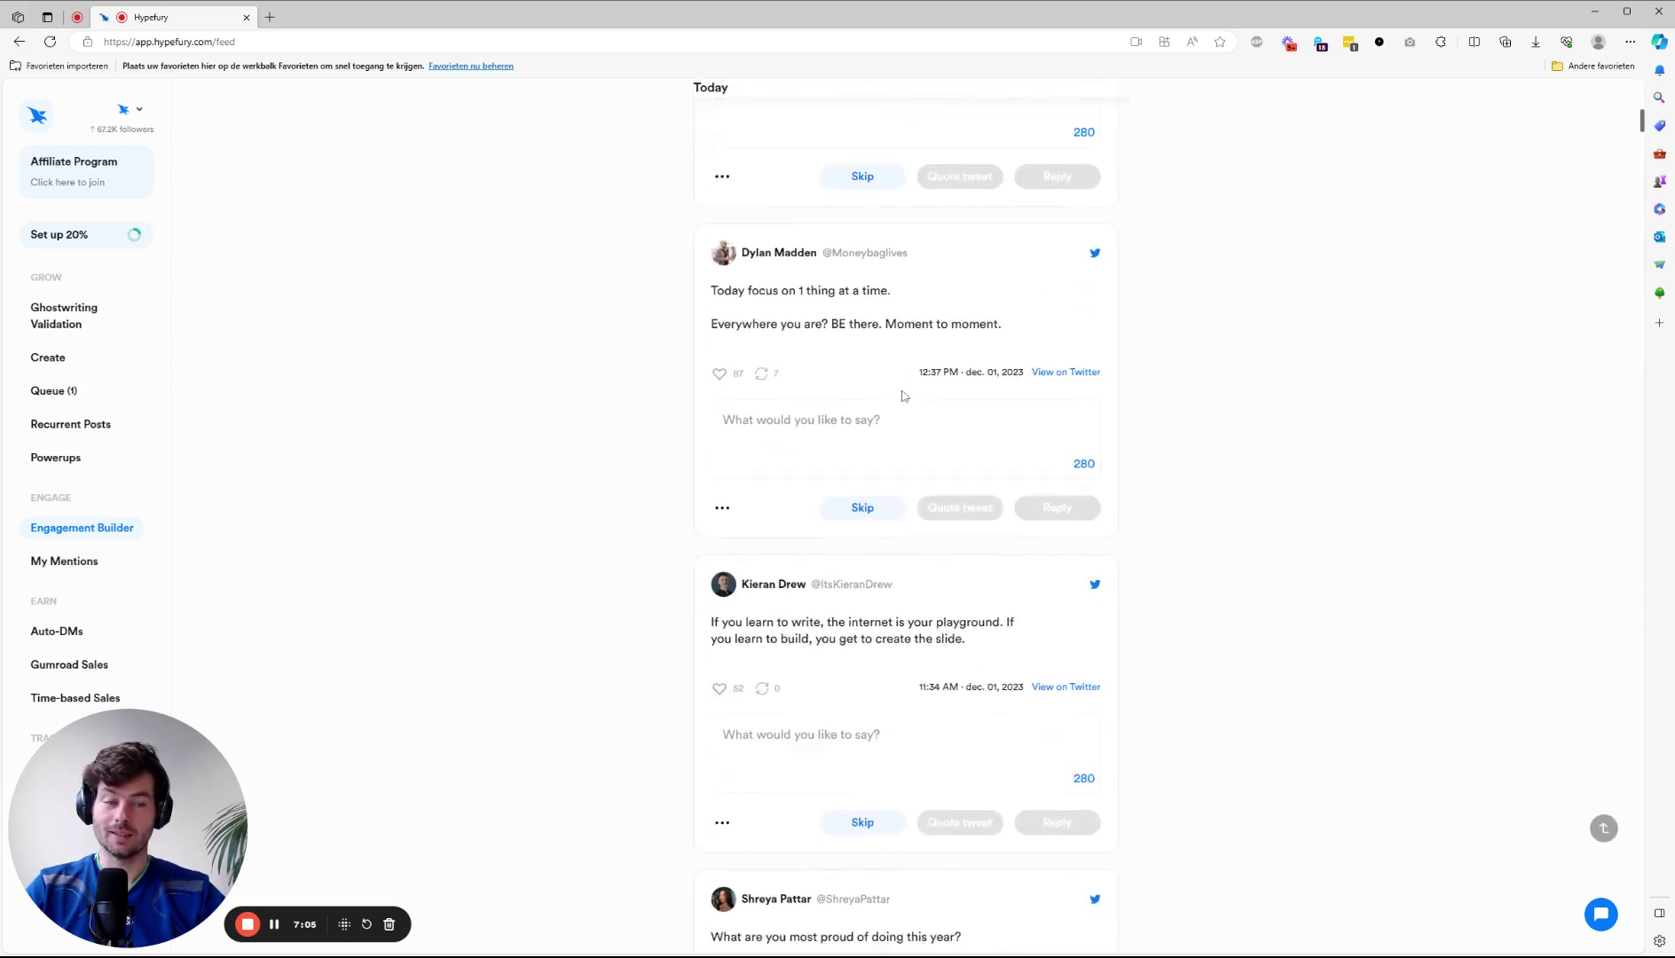
pyautogui.scroll(18, 901, 393)
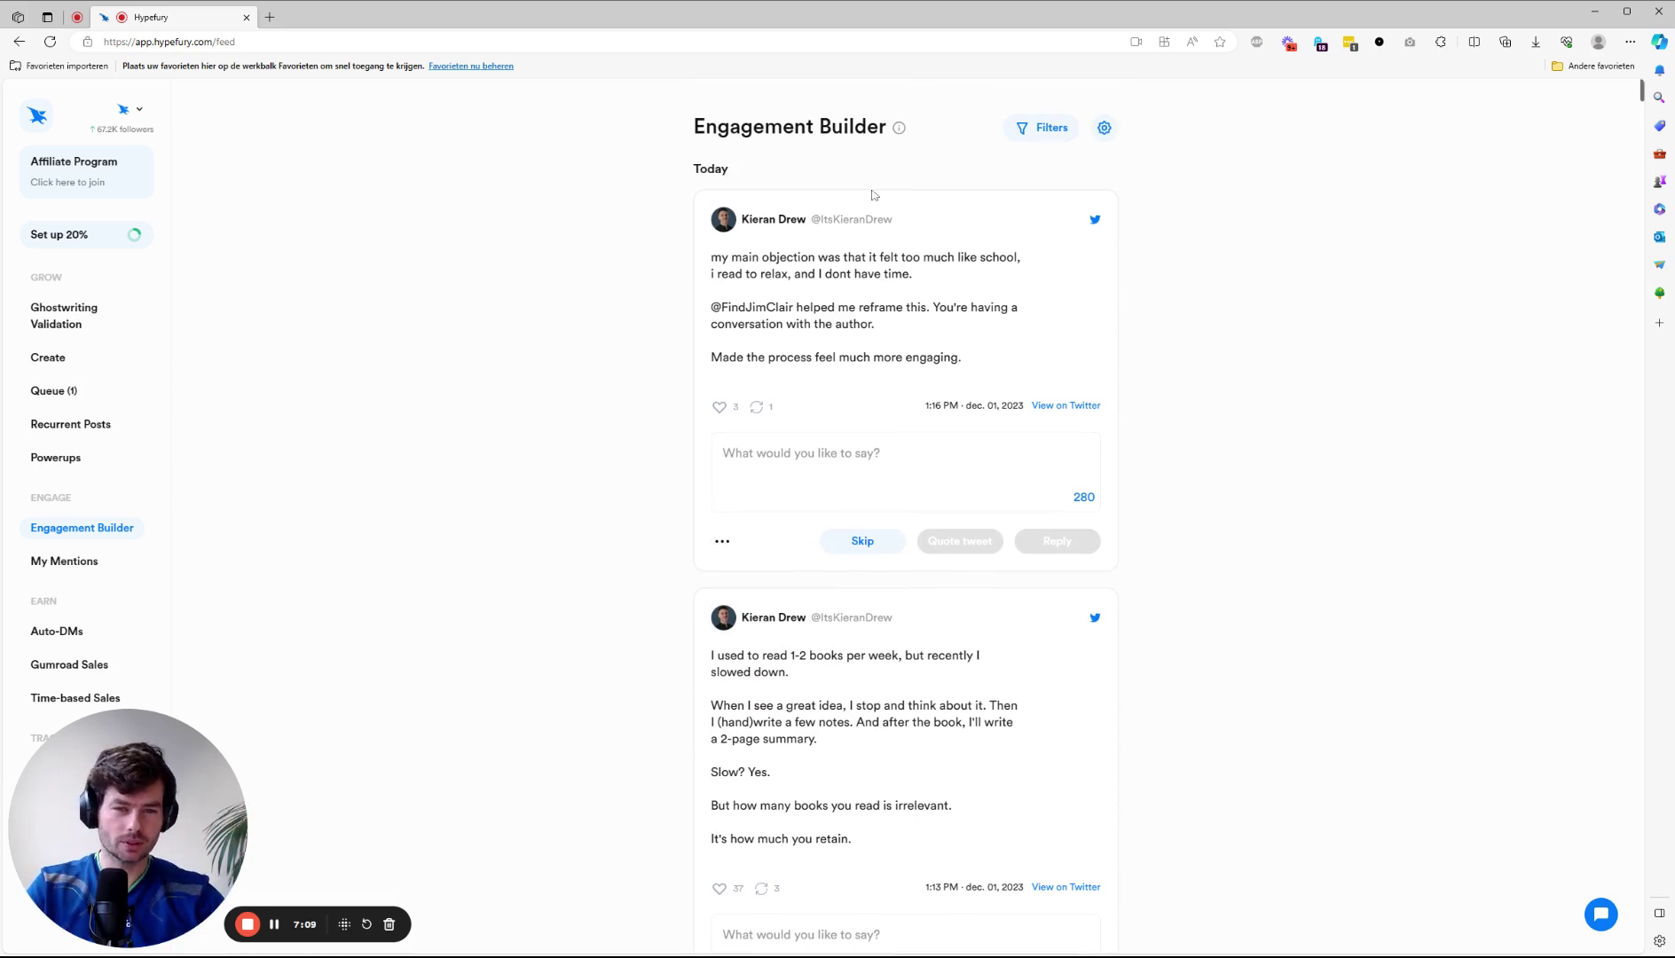
pyautogui.click(866, 552)
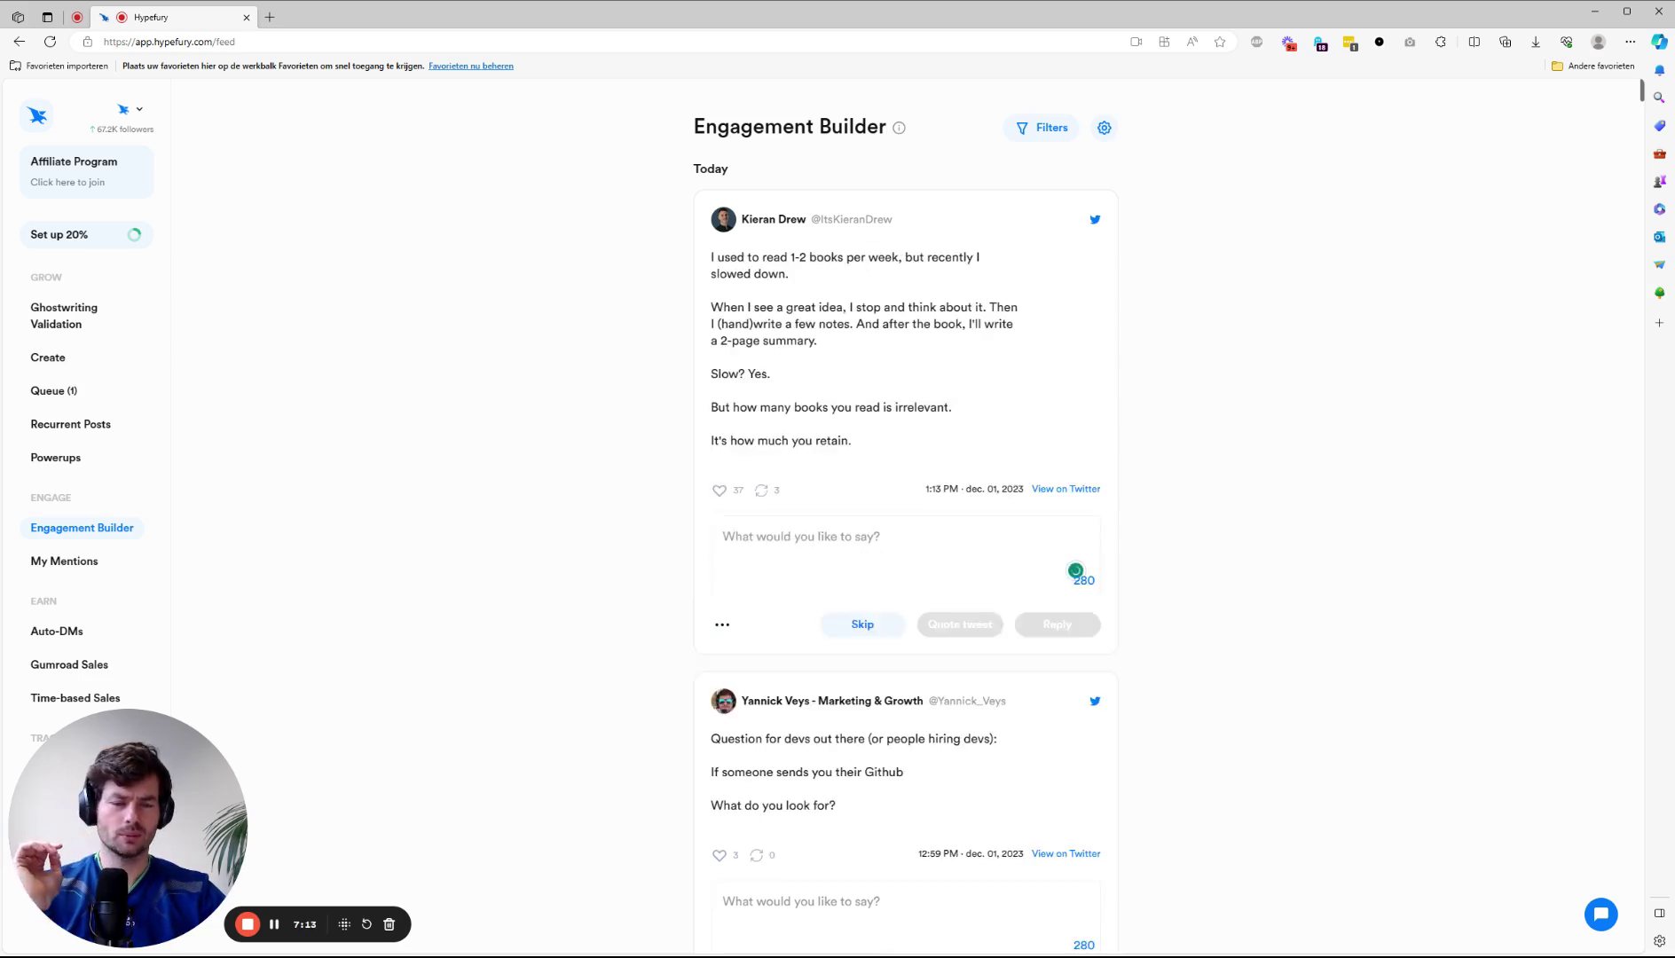
pyautogui.click(861, 625)
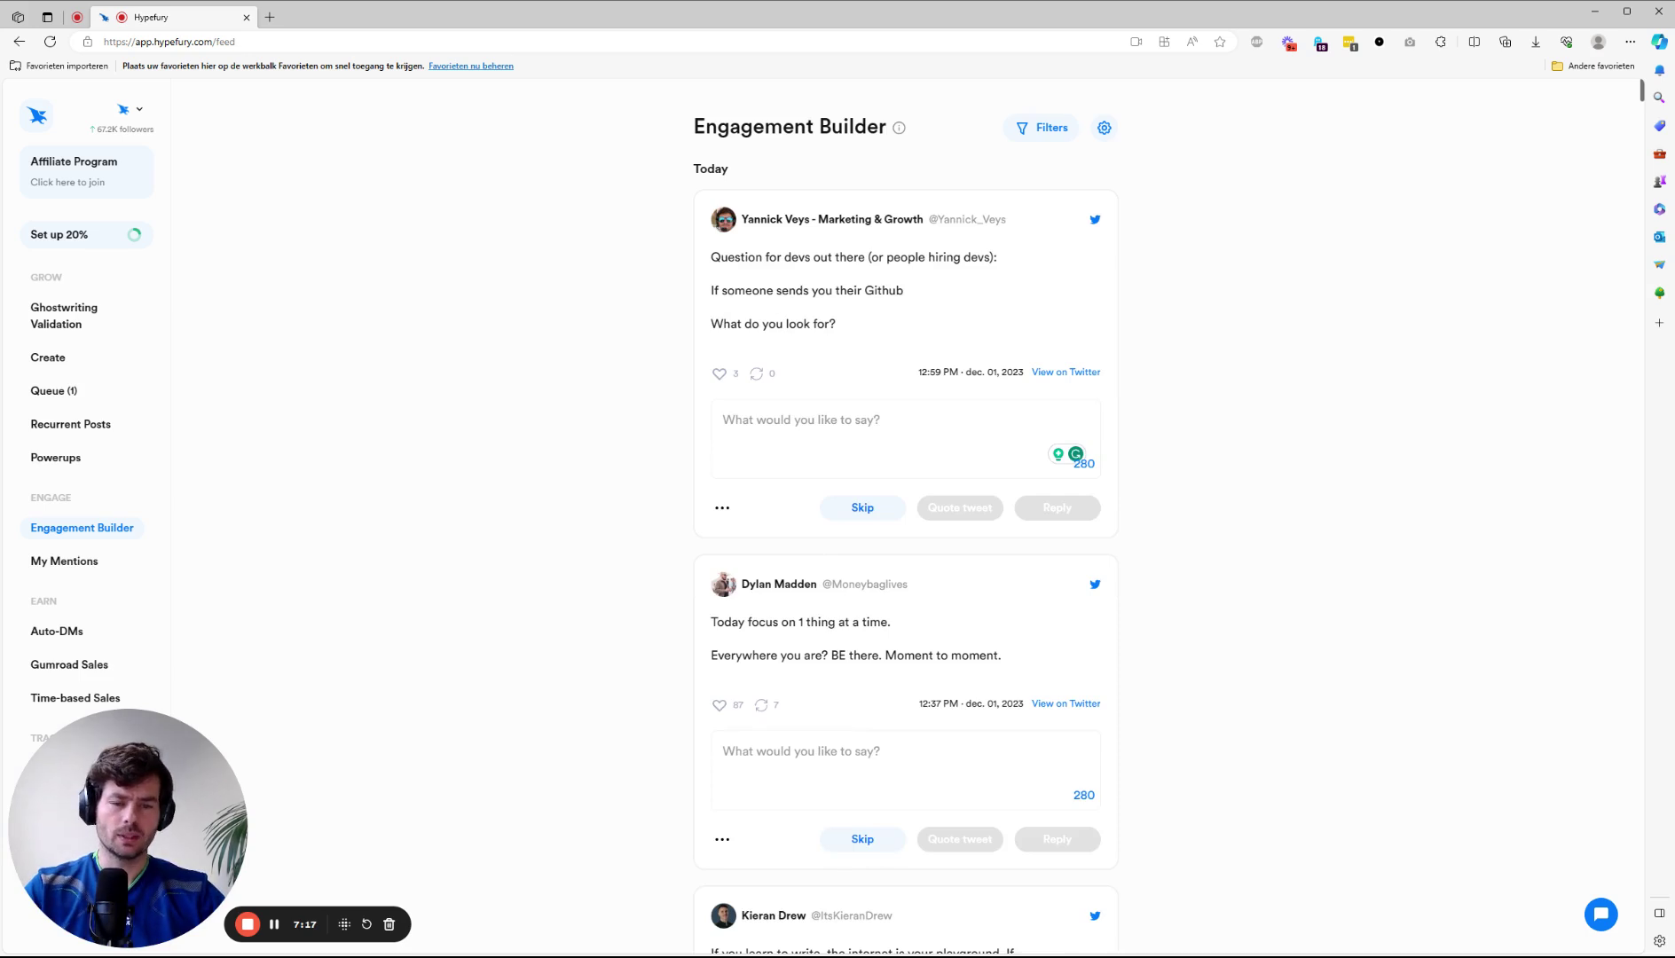
# Type a test reply 'dfgdfg', clear it, then start a reply to the next tweet.
pyautogui.write('dfgdfg')
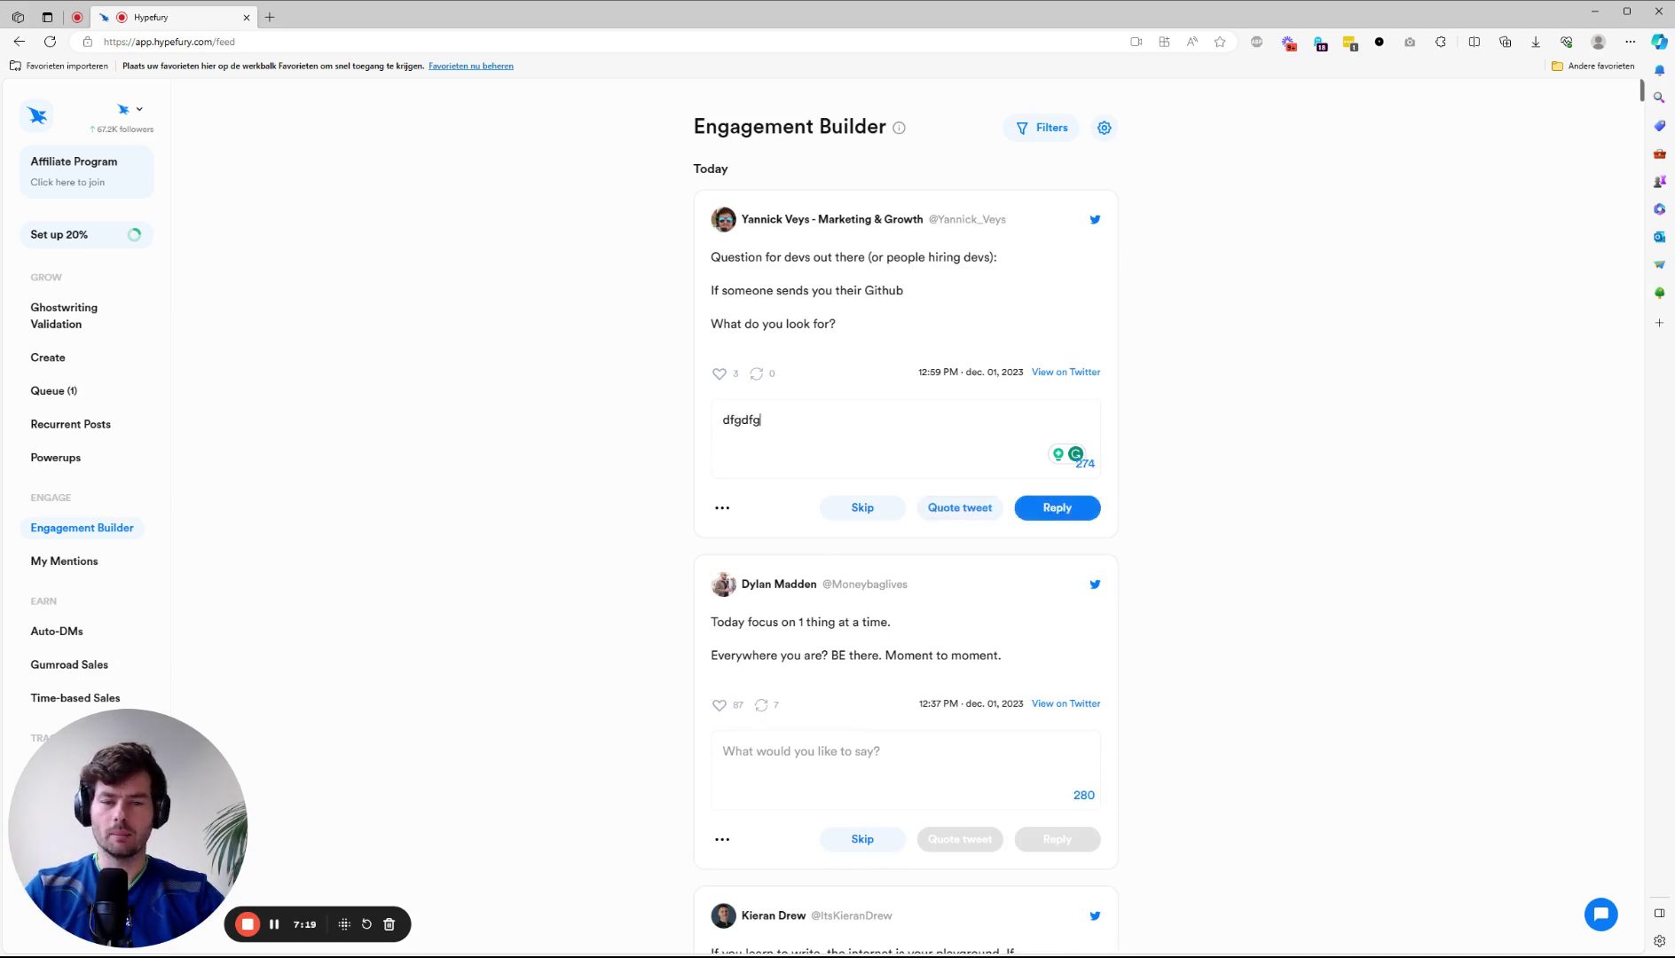
pyautogui.hotkey('ctrl', 'a')
pyautogui.press('BackSpace')
pyautogui.scroll(-3, 905, 532)
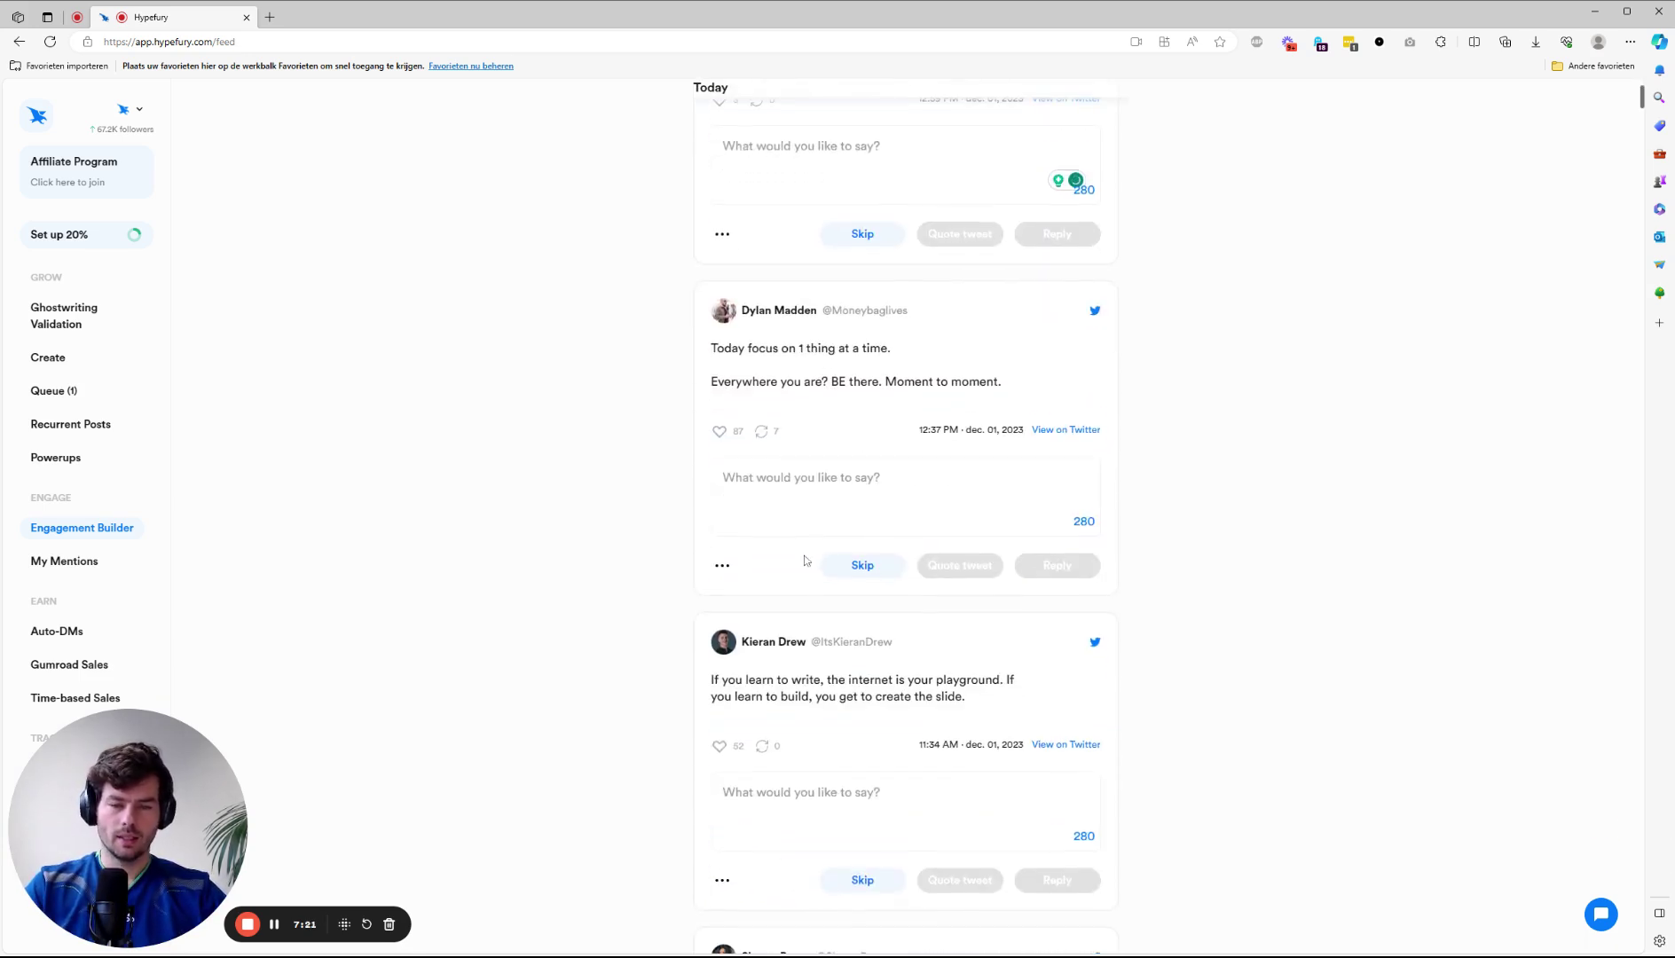
pyautogui.click(723, 477)
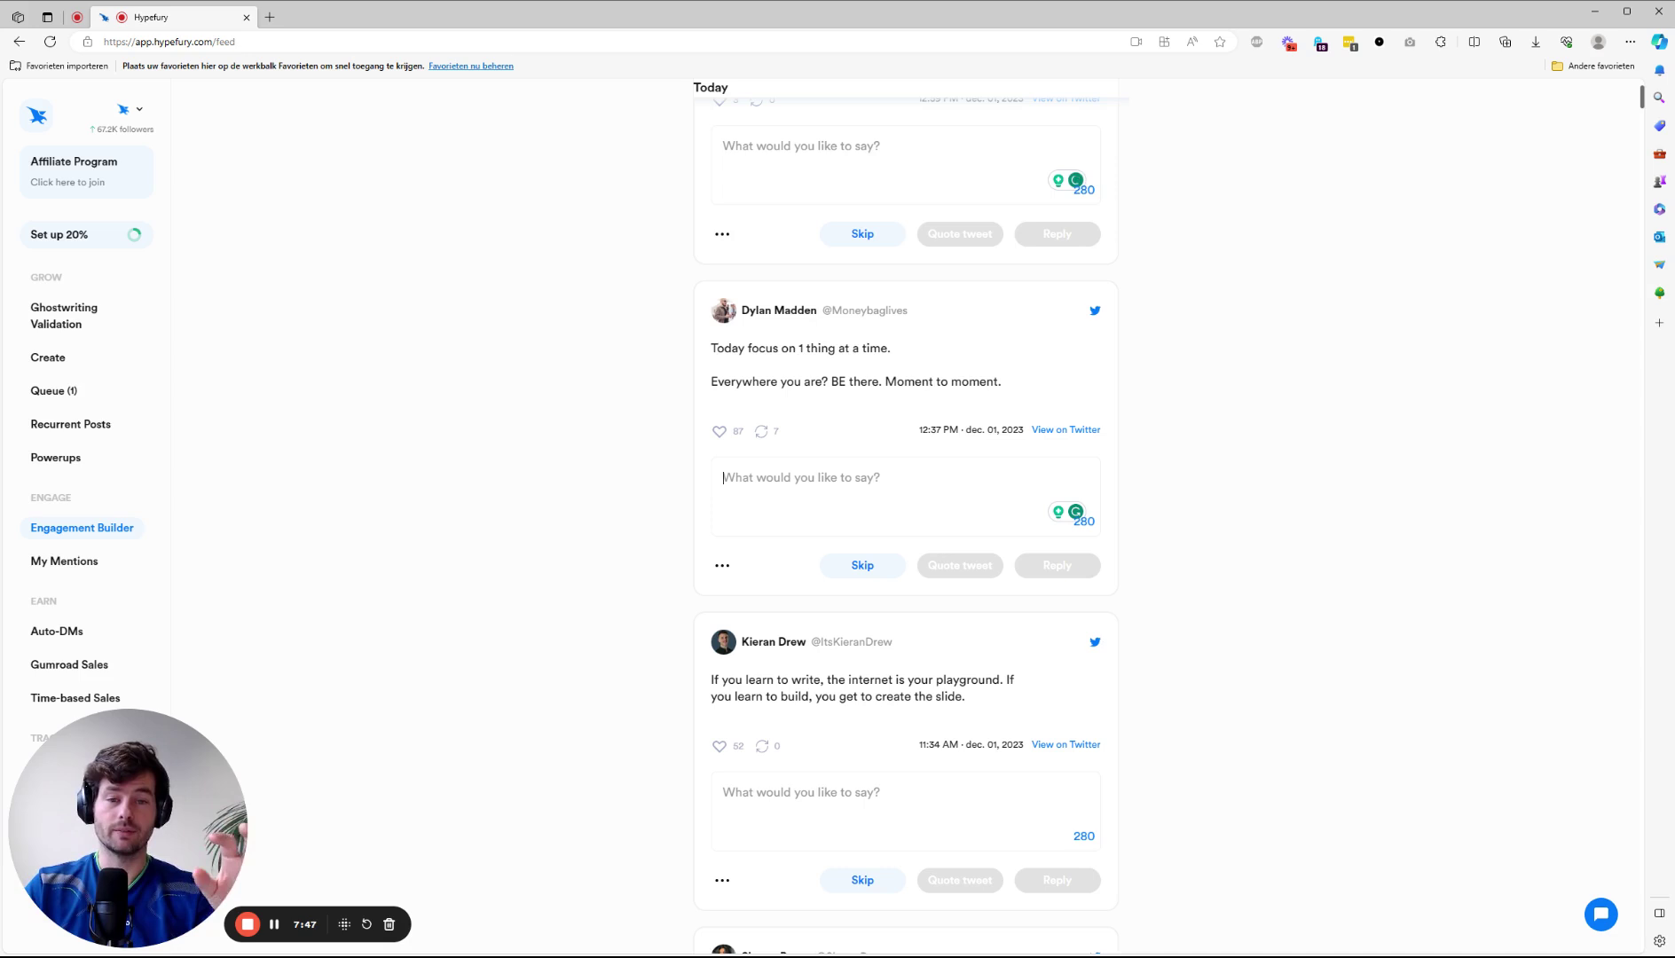
pyautogui.scroll(-3, 789, 414)
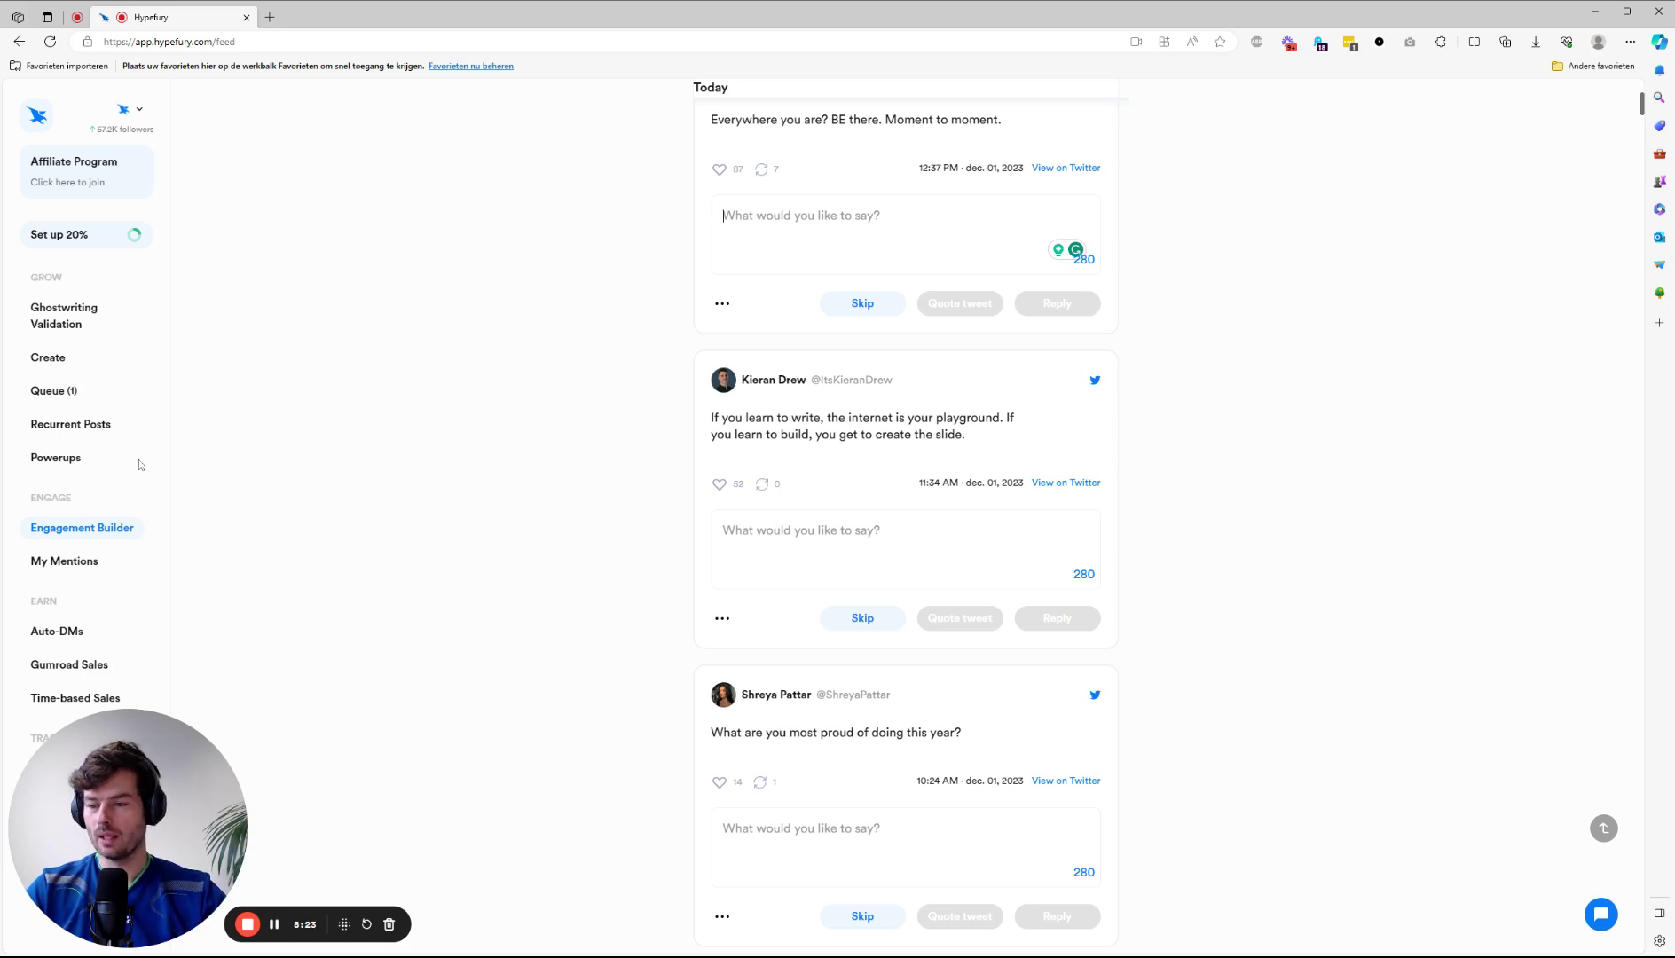
pyautogui.scroll(-3, 139, 464)
# Open the Auto-DMs page showing 2 campaigns this week, 1 in past weeks, 10 this month.
pyautogui.click(71, 640)
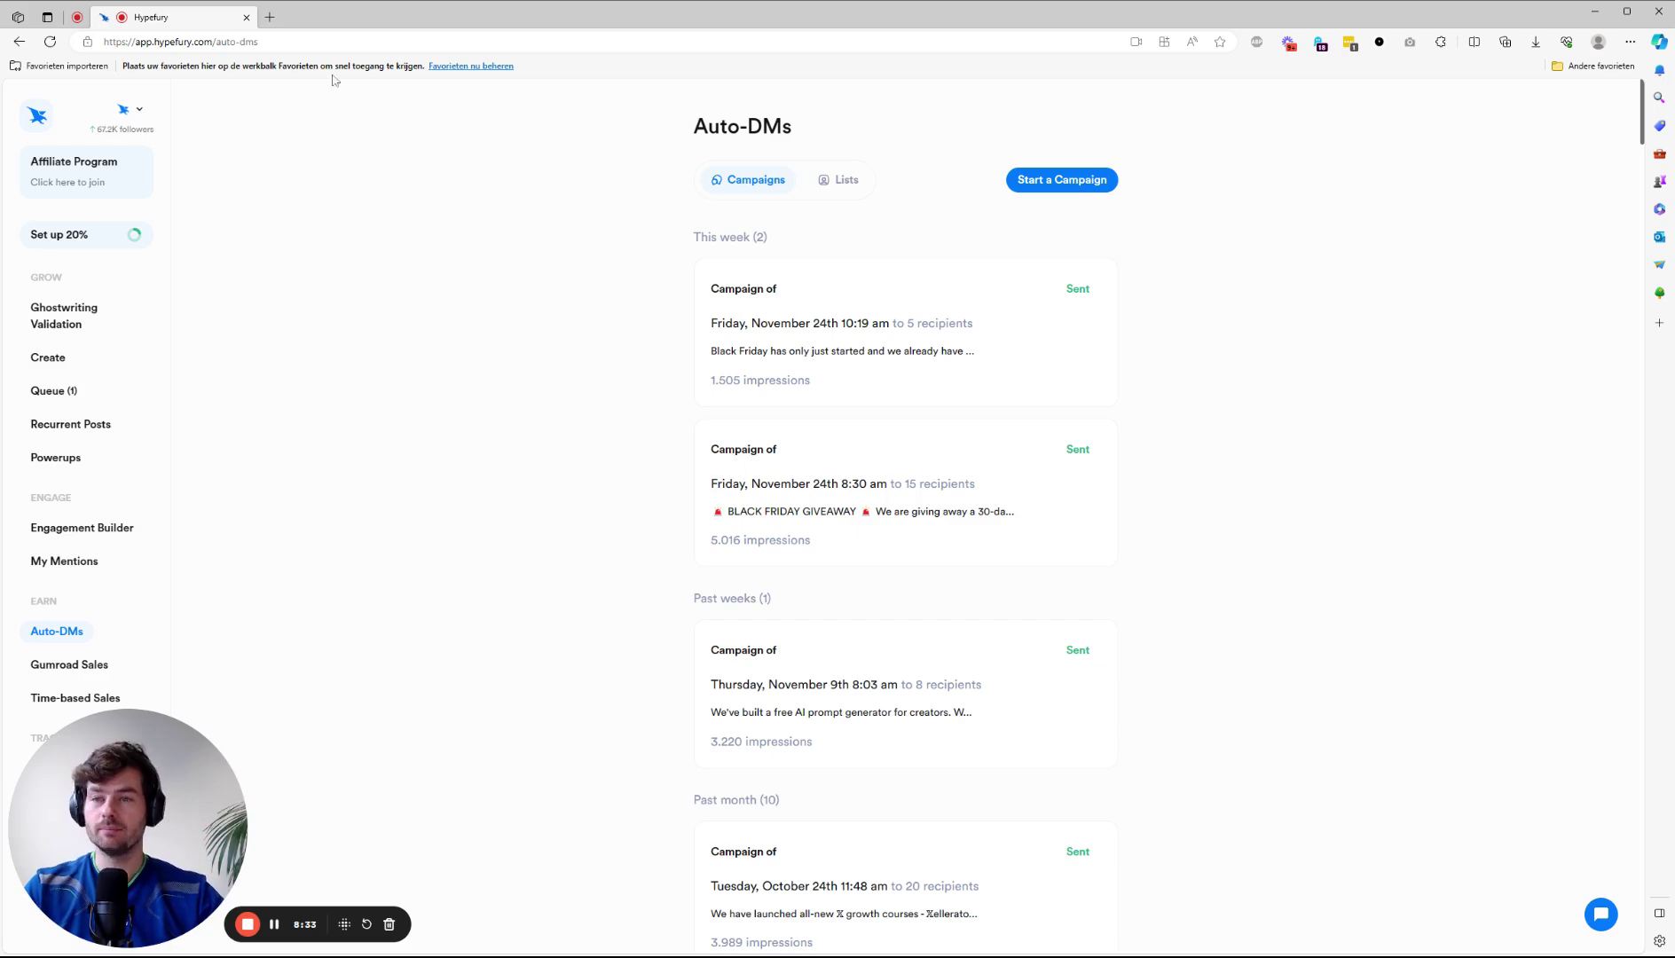
# Open the Gumroad dashboard's Products list in a new tab, then return to Hypefury's Auto-DMs.
pyautogui.click(269, 17)
pyautogui.write('gumr')
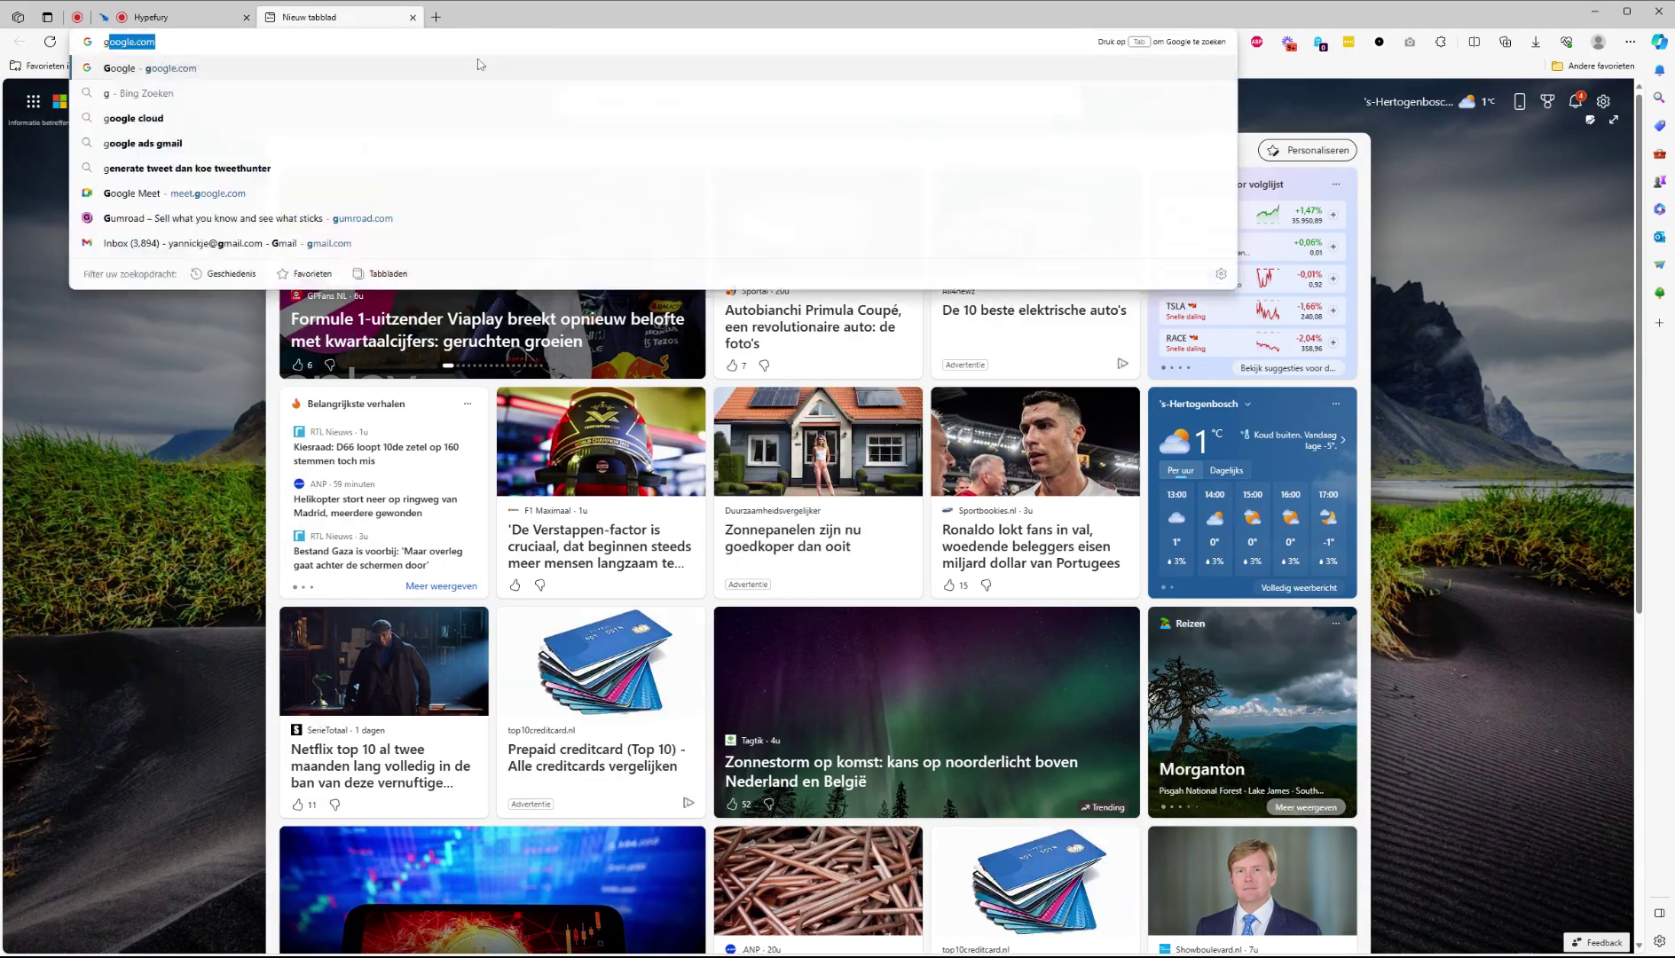
pyautogui.click(477, 64)
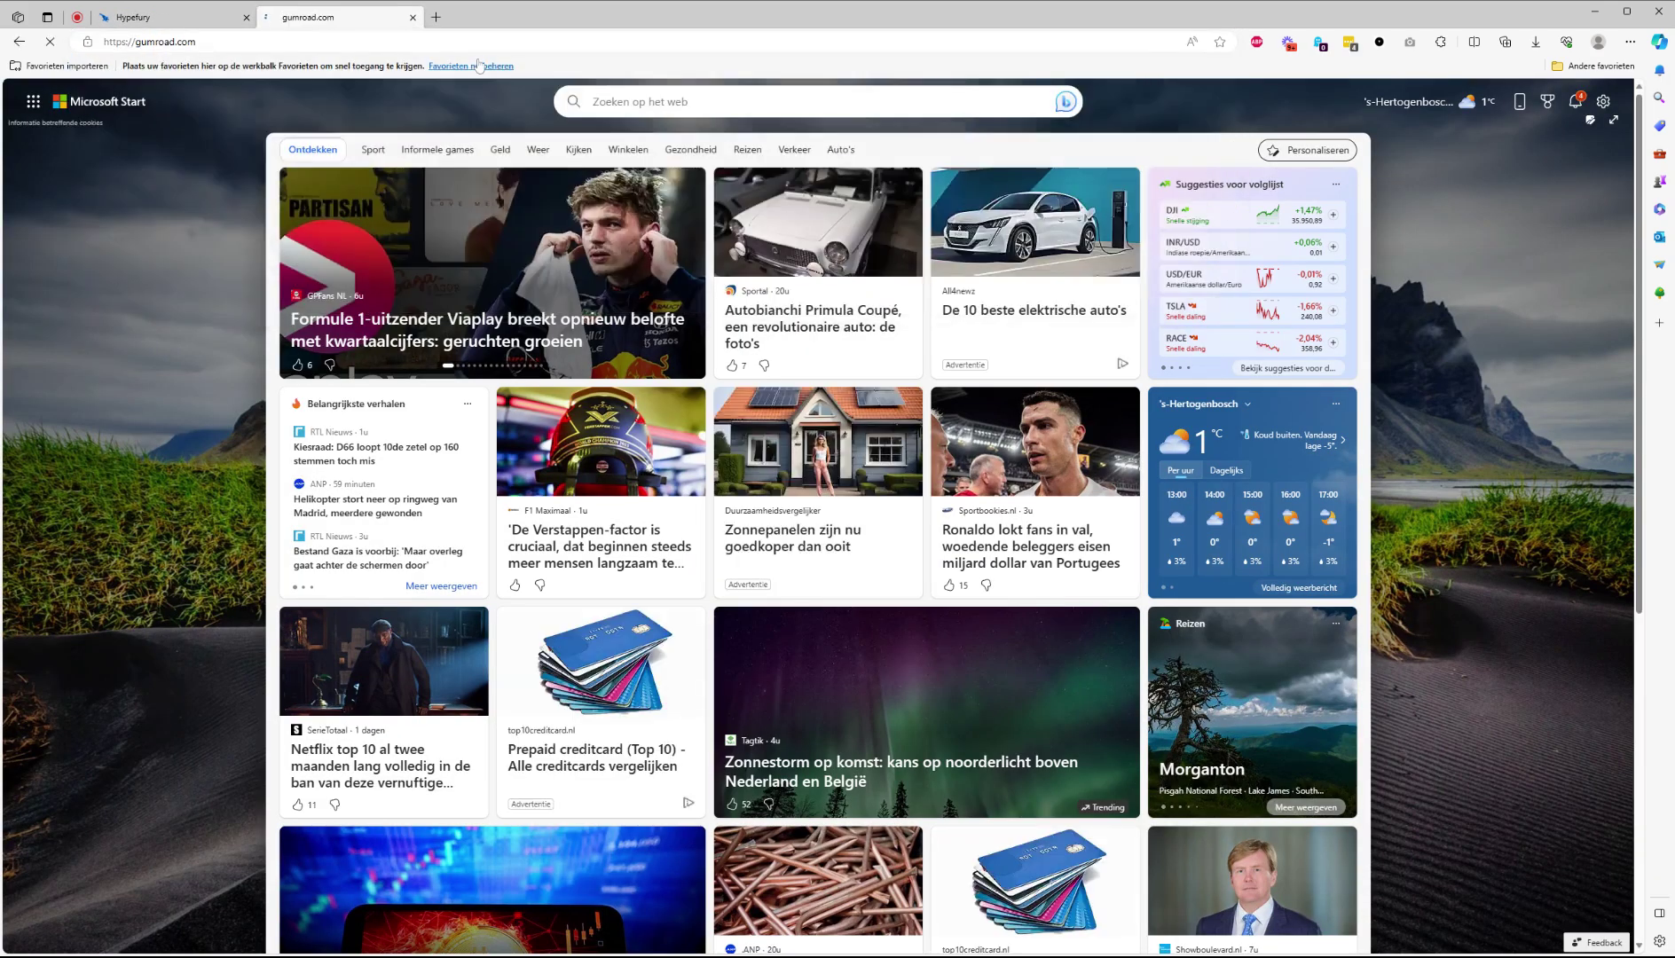
pyautogui.click(1536, 362)
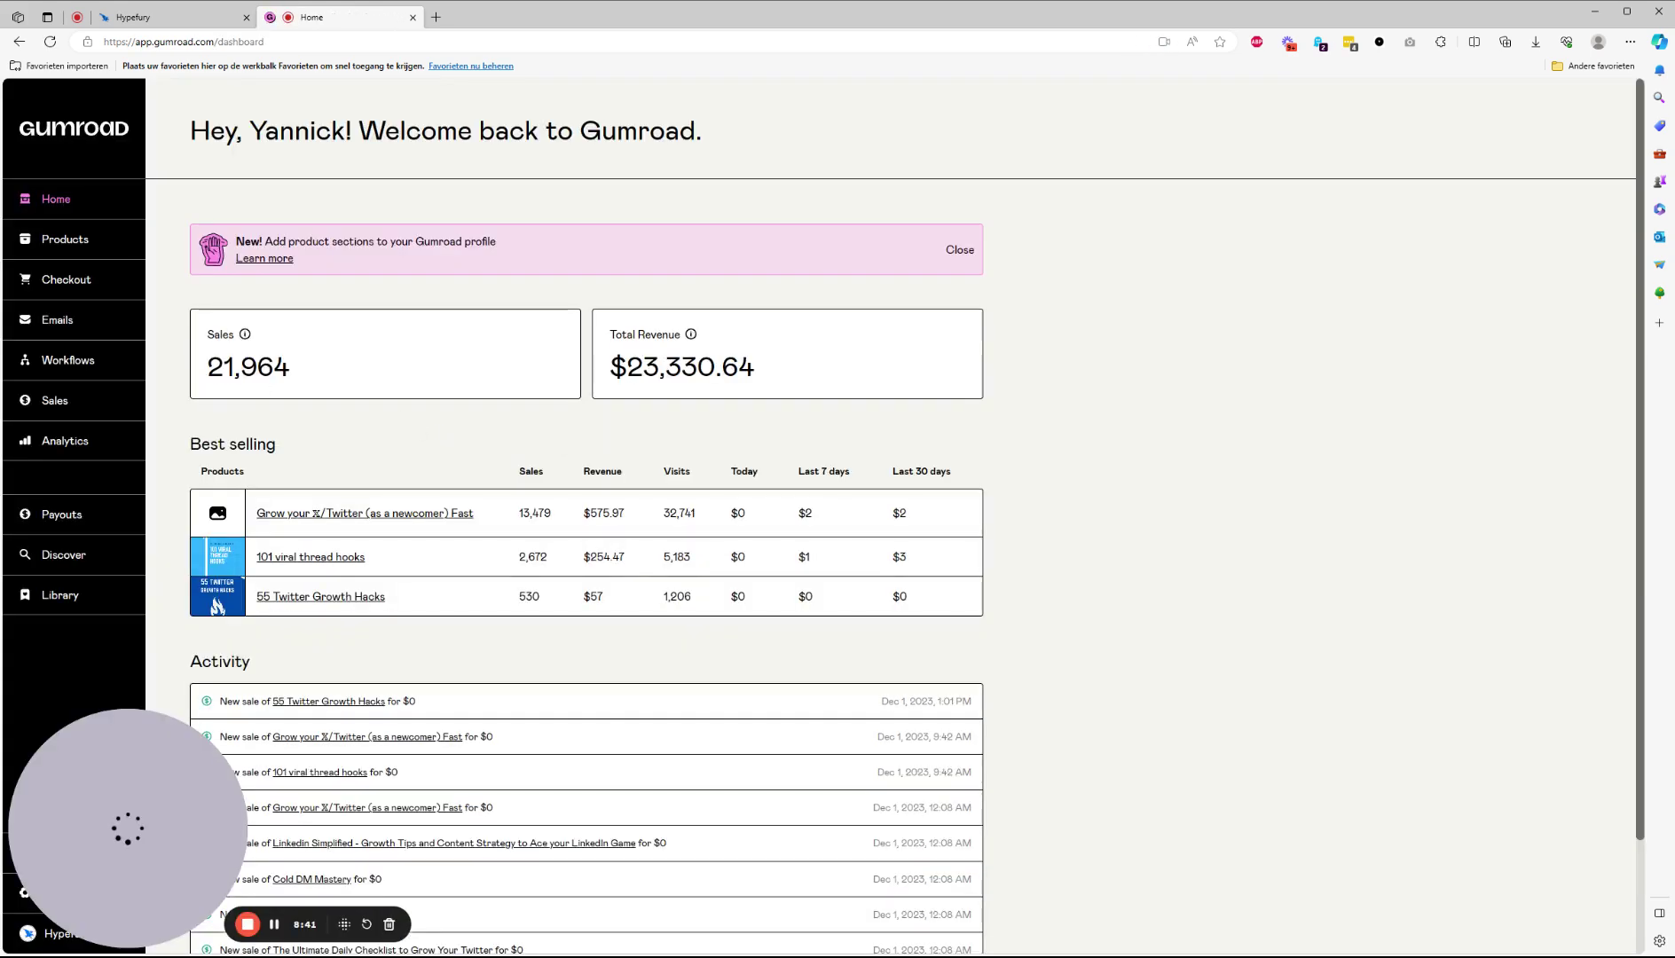
pyautogui.click(65, 240)
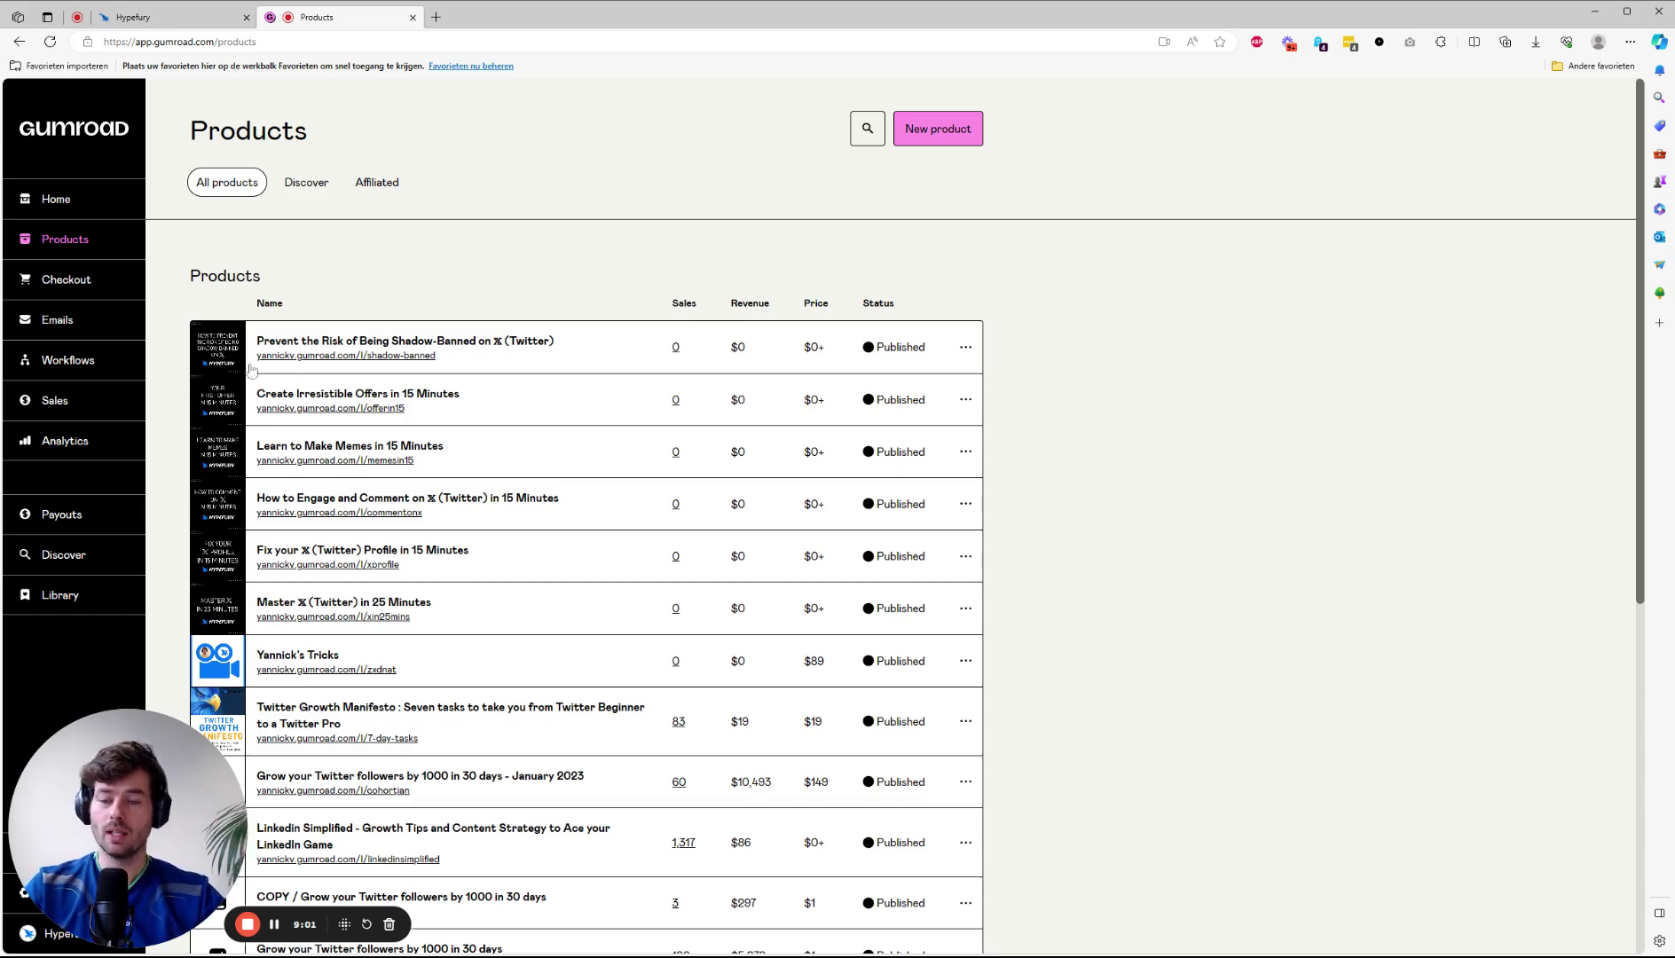
pyautogui.click(152, 17)
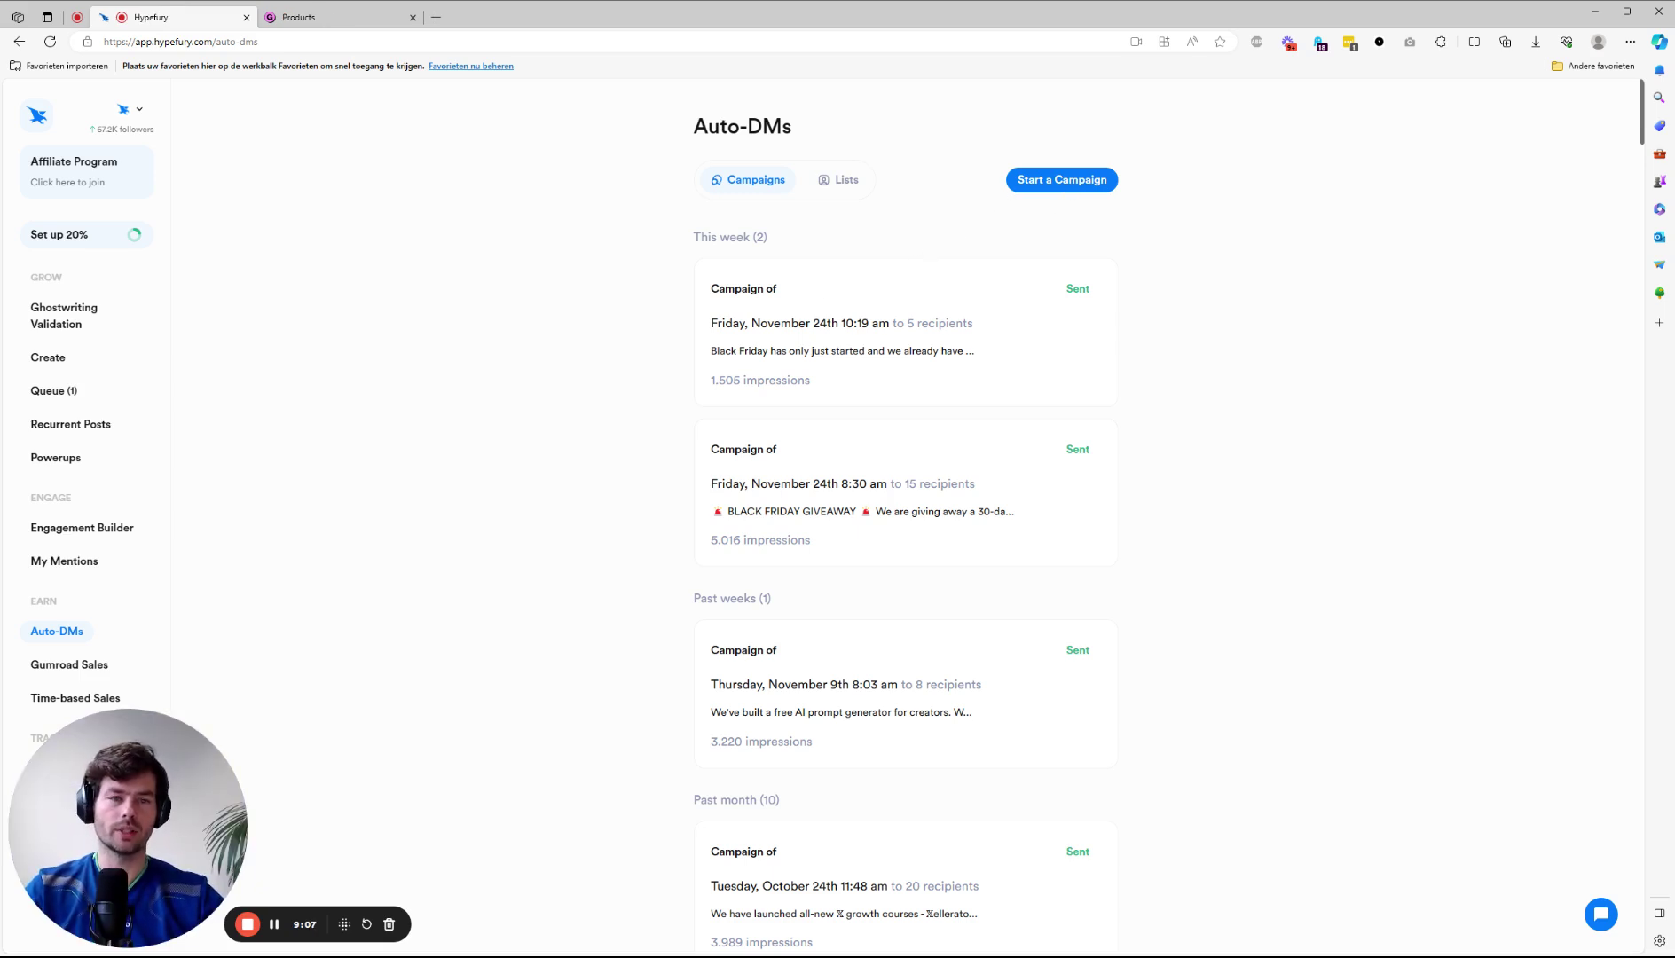
# Start a fresh tweet-triggered Auto-DM campaign and write the three-paragraph free video course announcement tweet.
pyautogui.click(1062, 179)
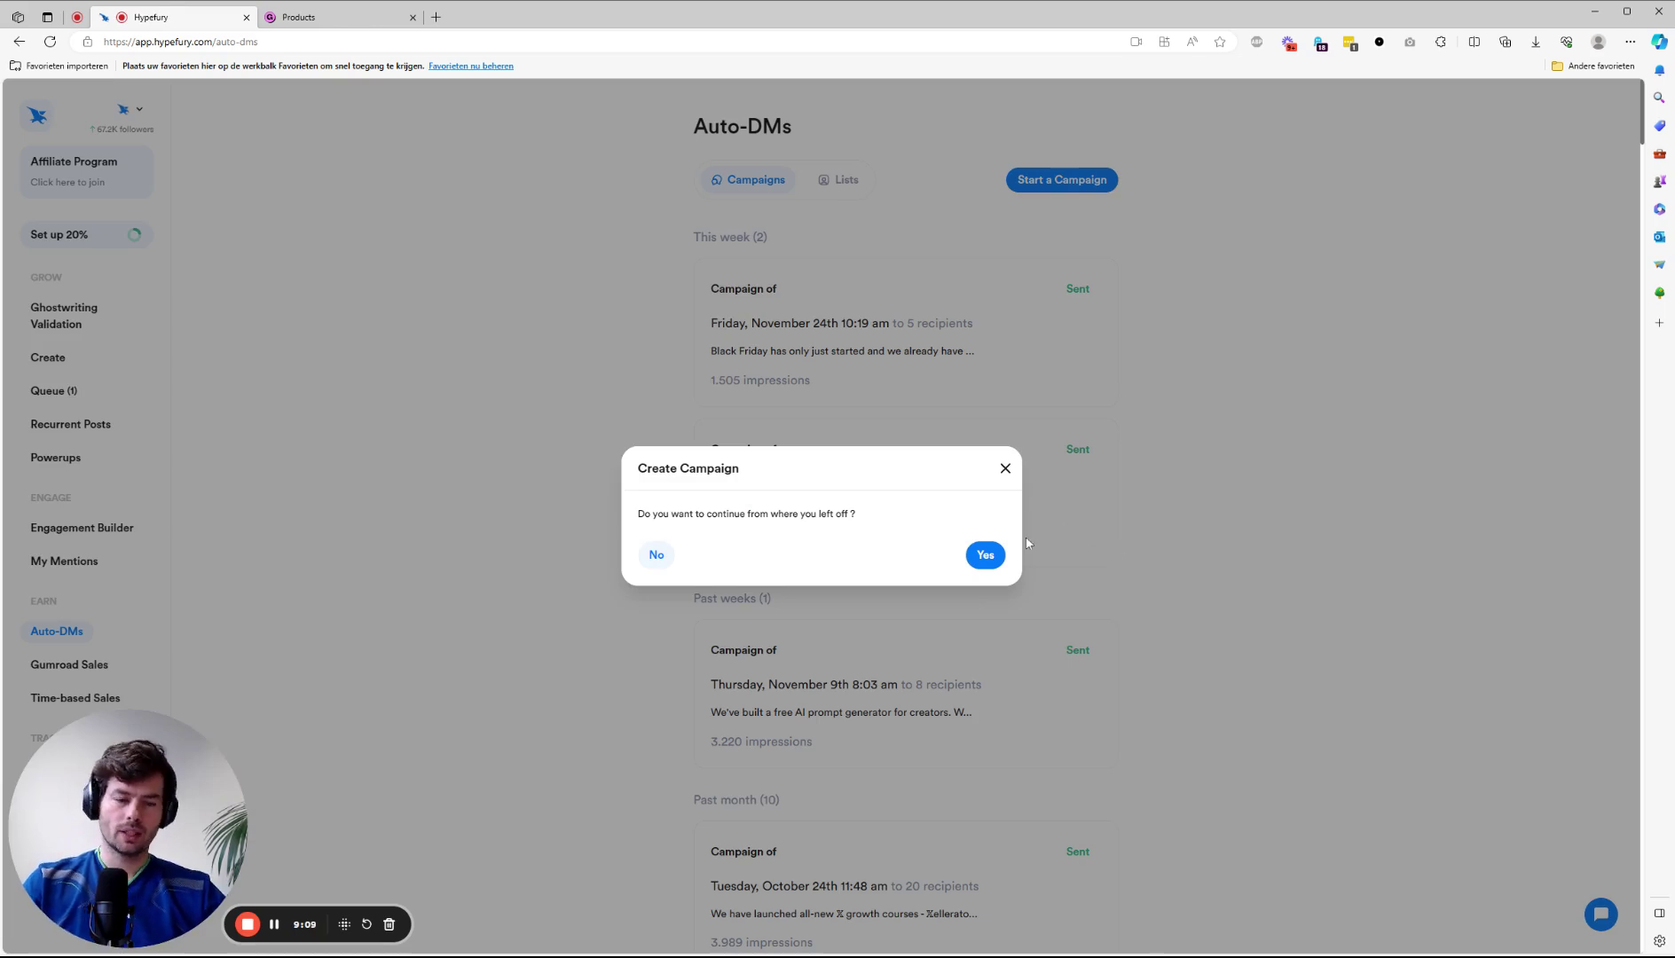
pyautogui.click(658, 556)
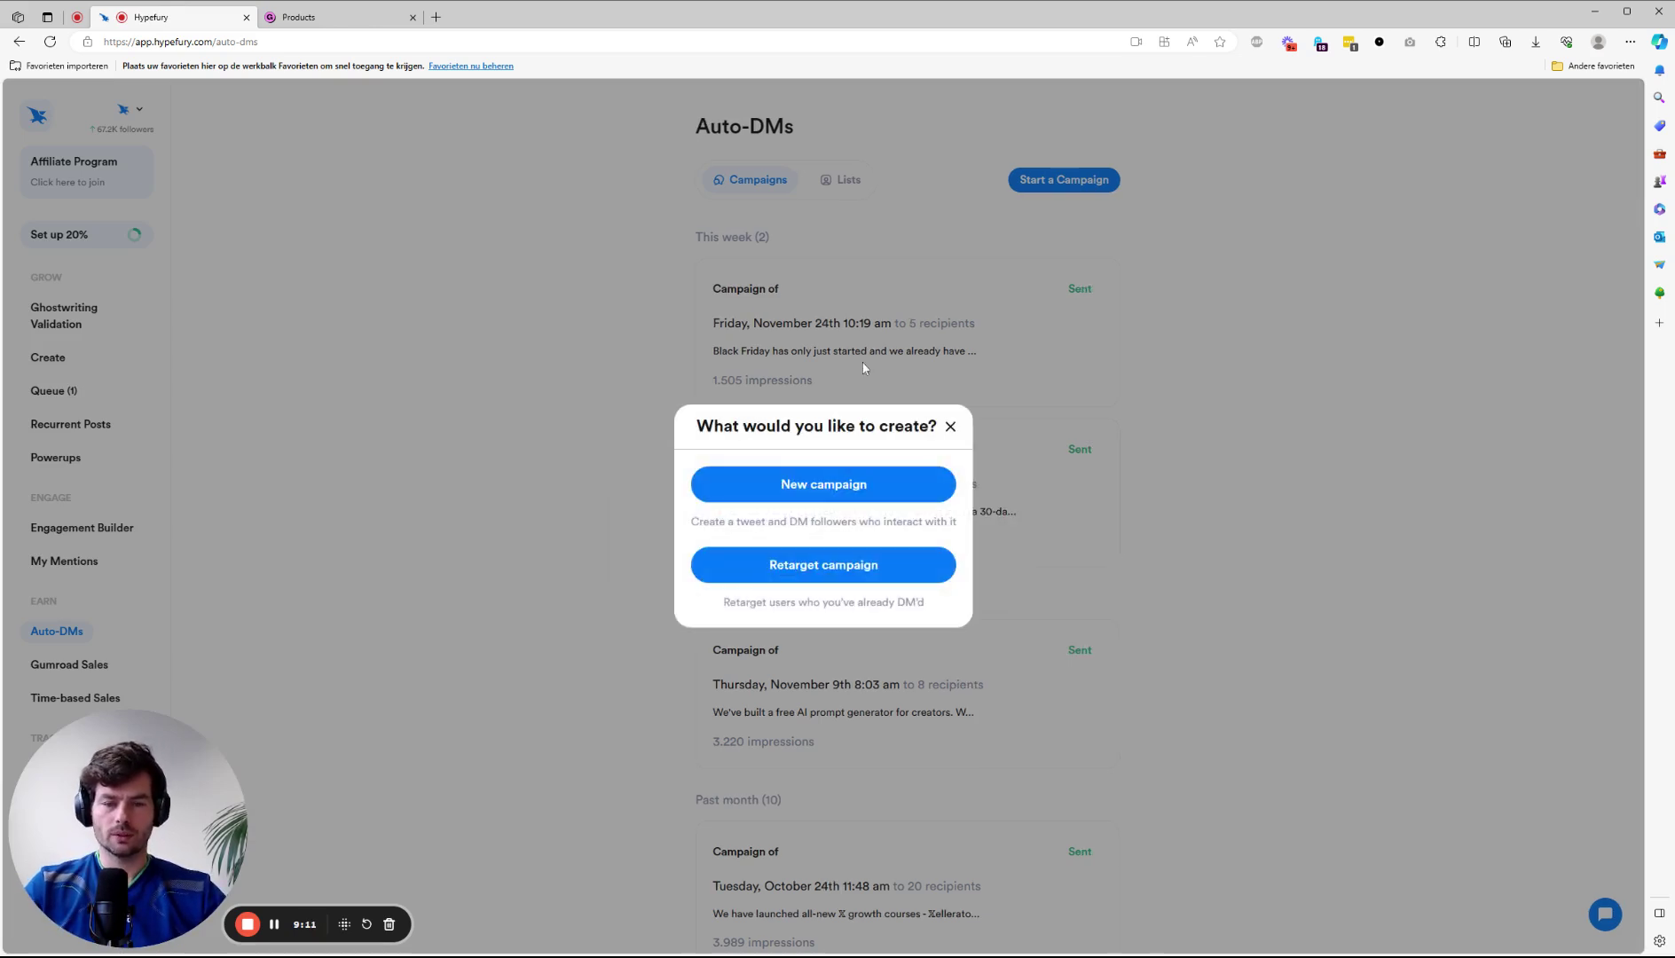
pyautogui.click(835, 489)
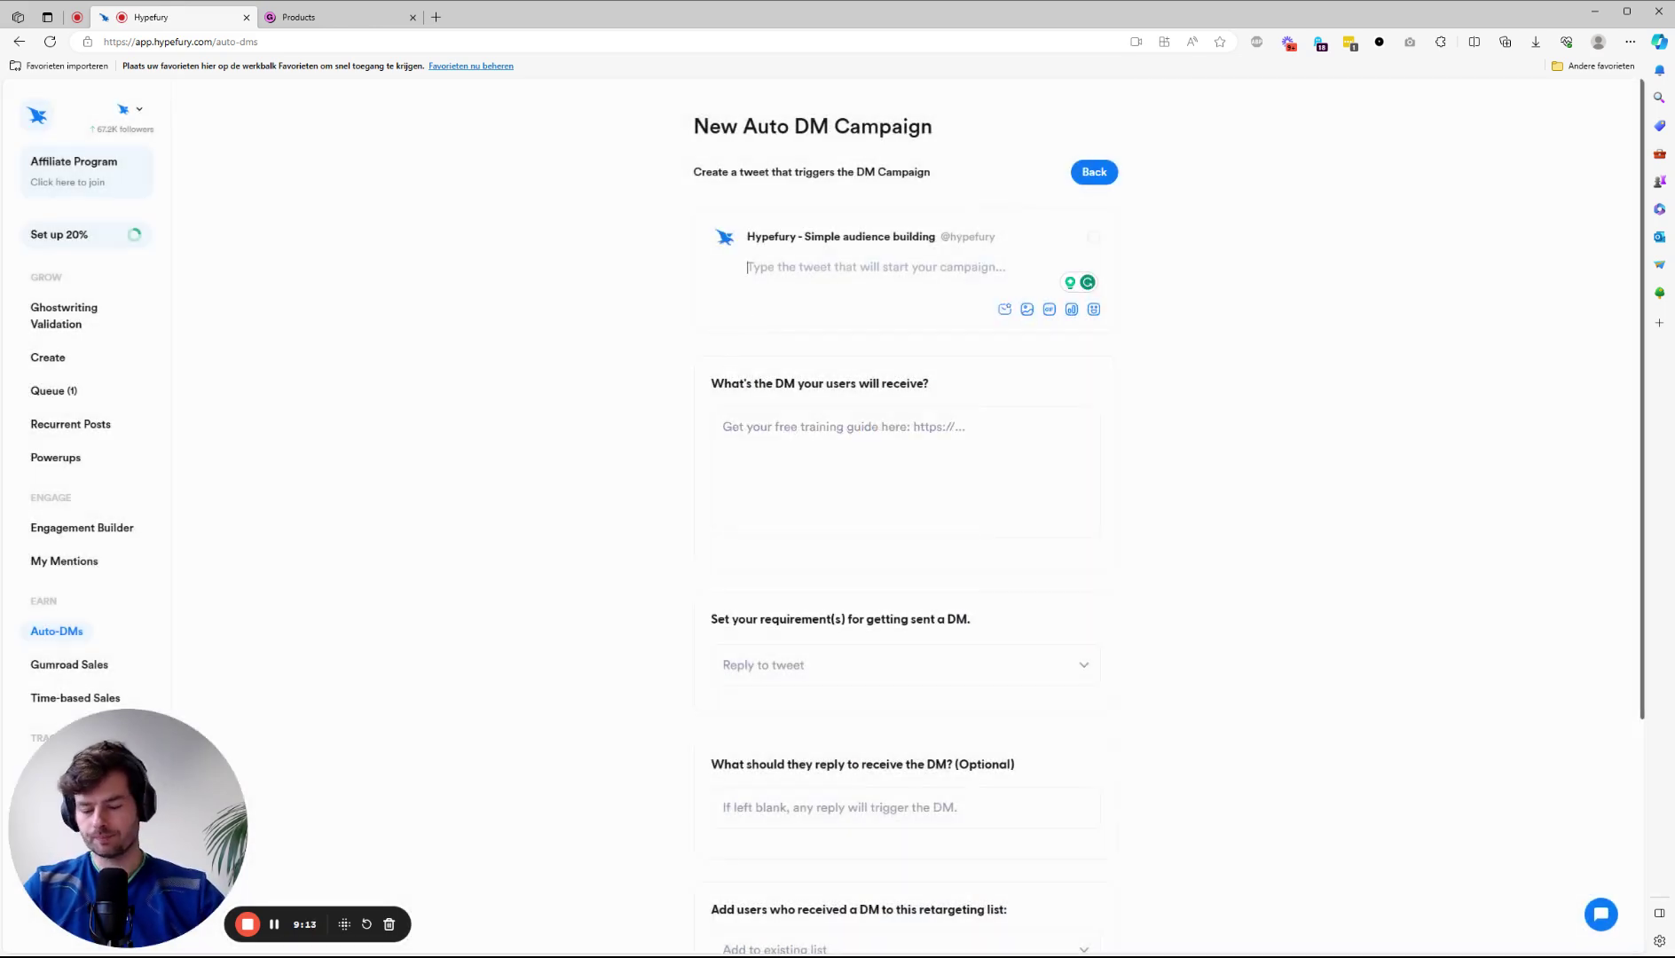
pyautogui.write('It')
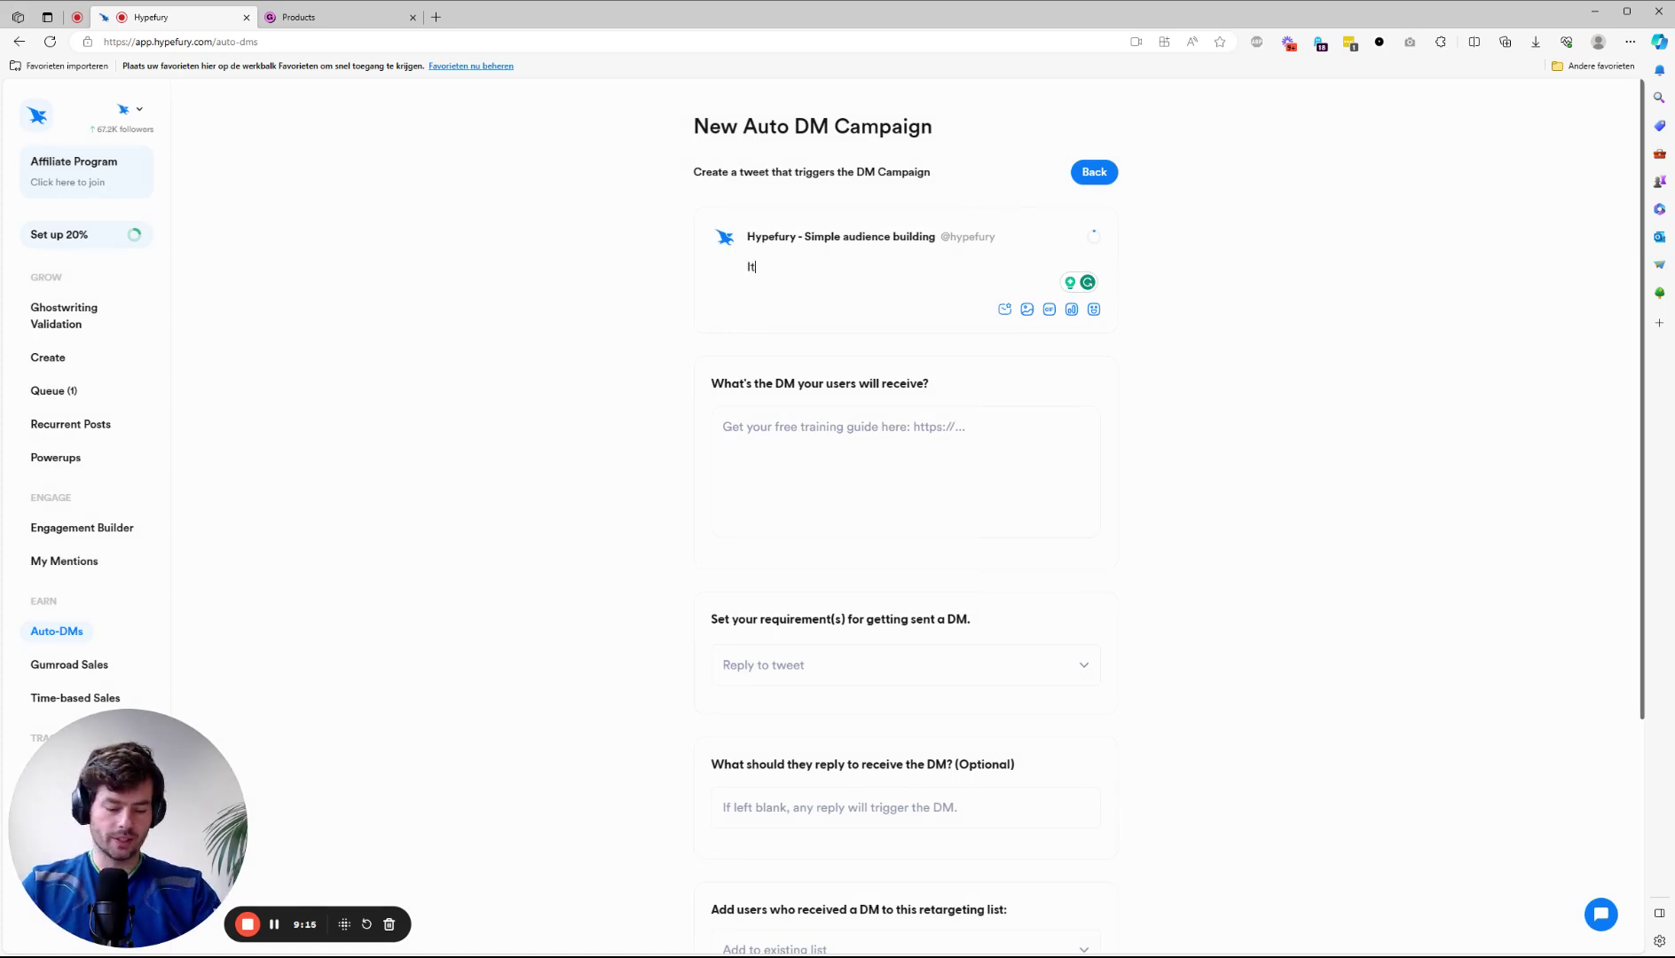
pyautogui.write("'s finished")
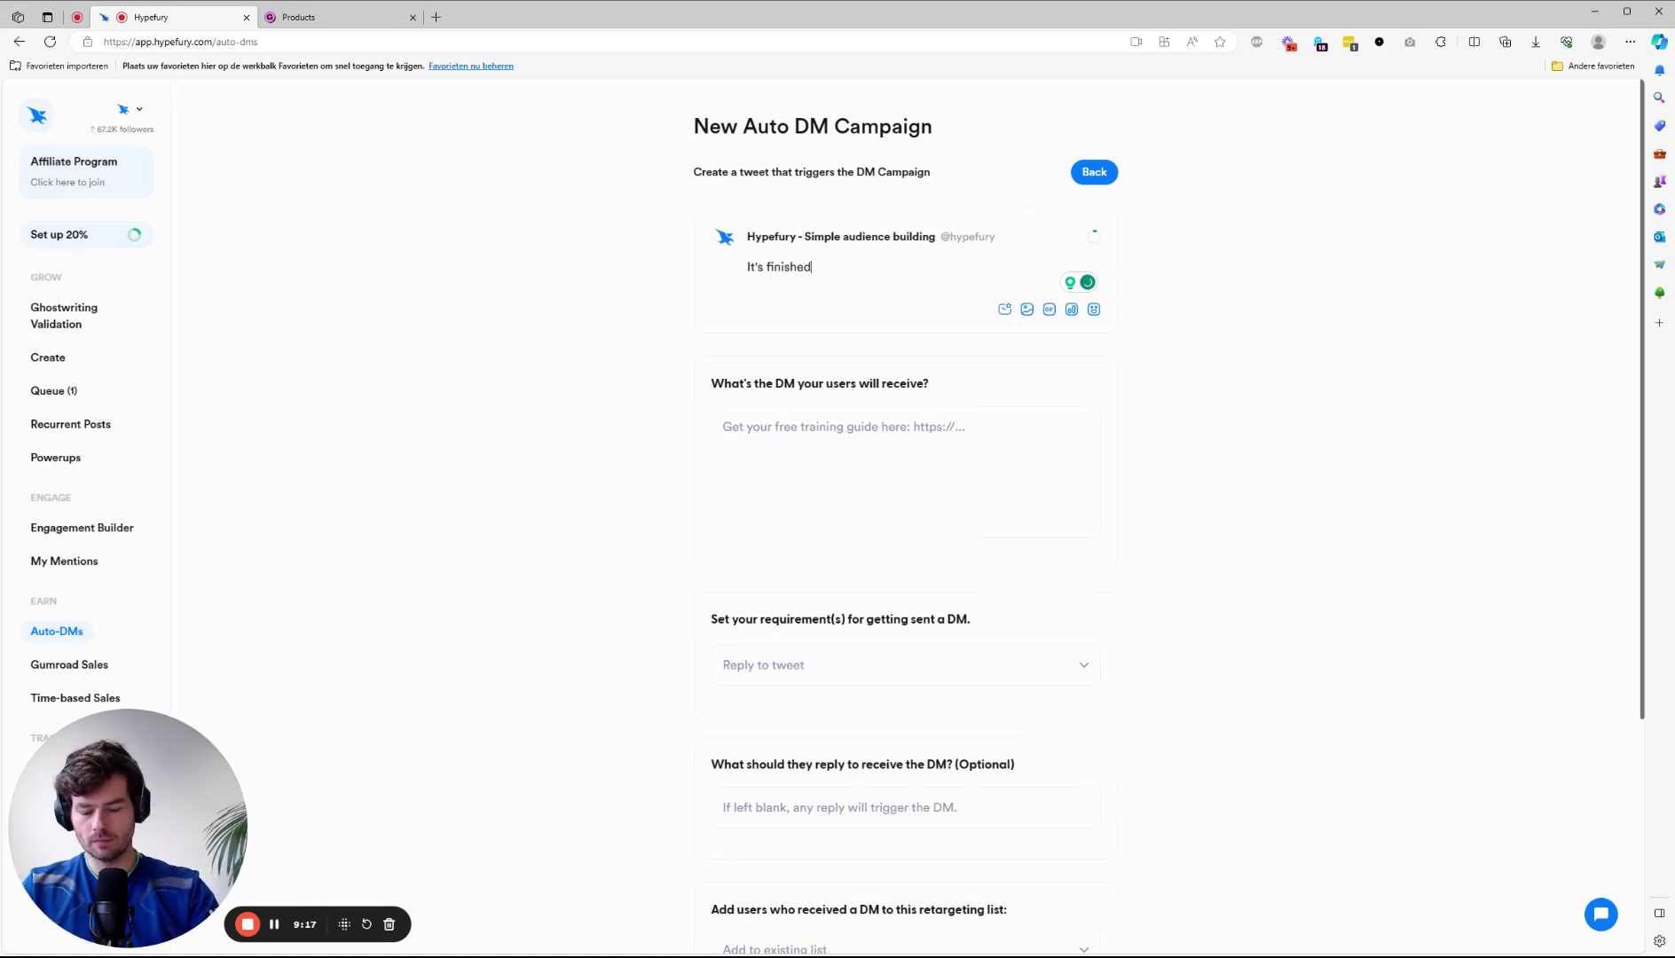
pyautogui.write('. A totally new')
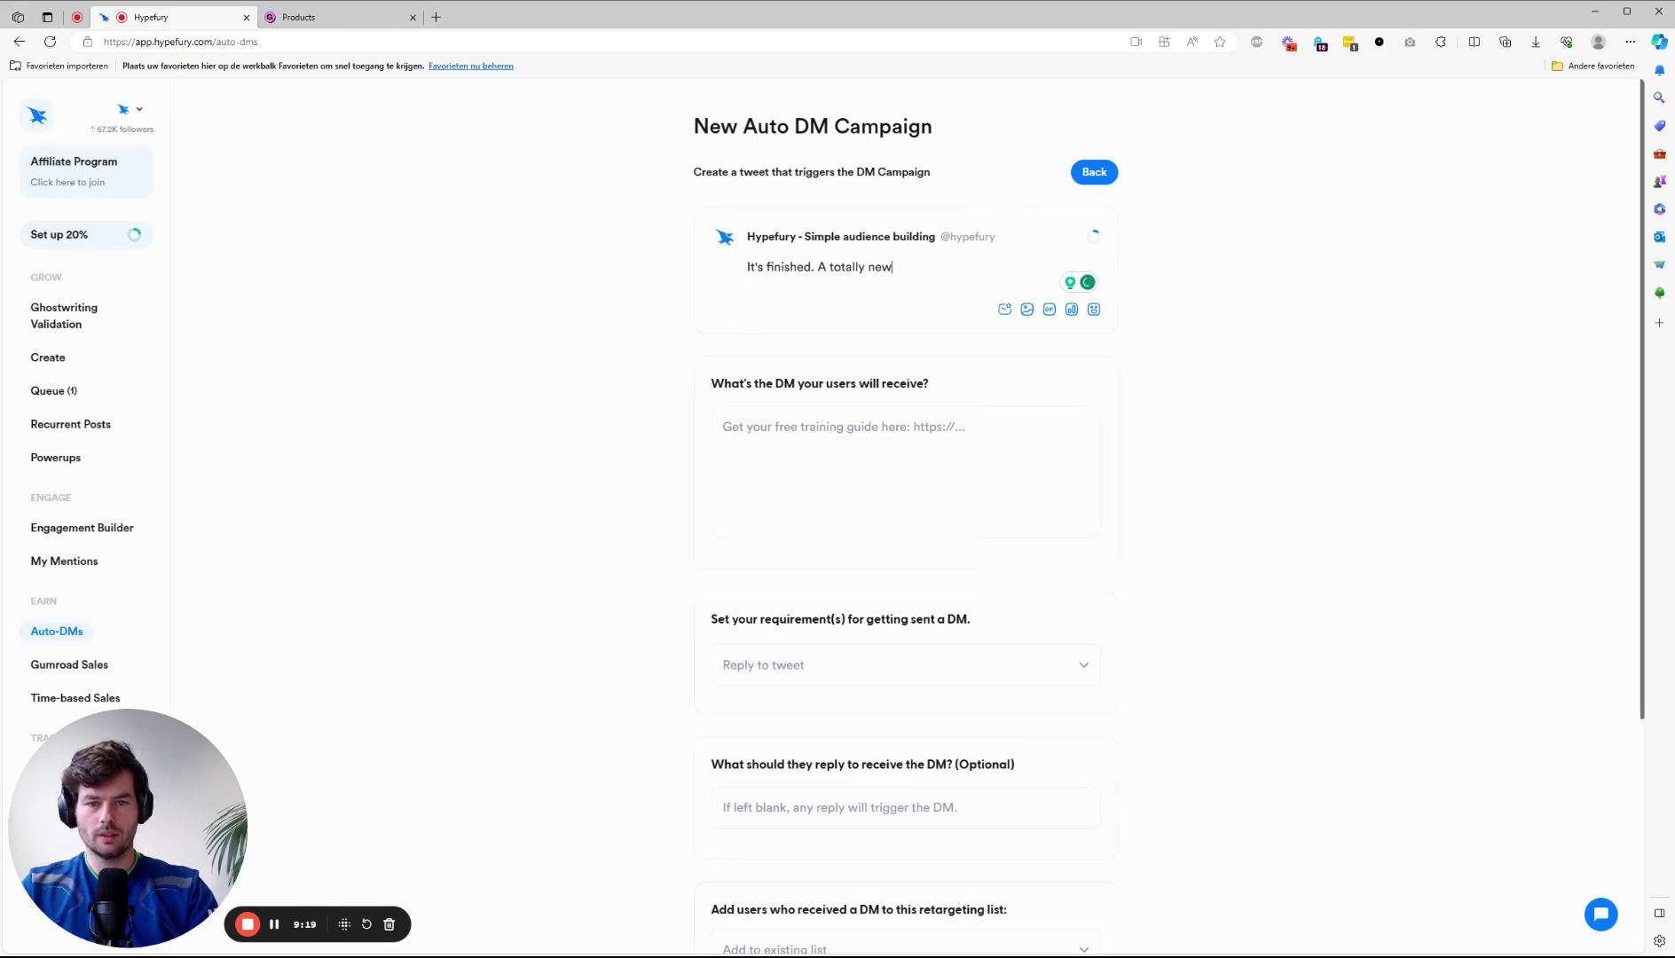
pyautogui.write(' video co')
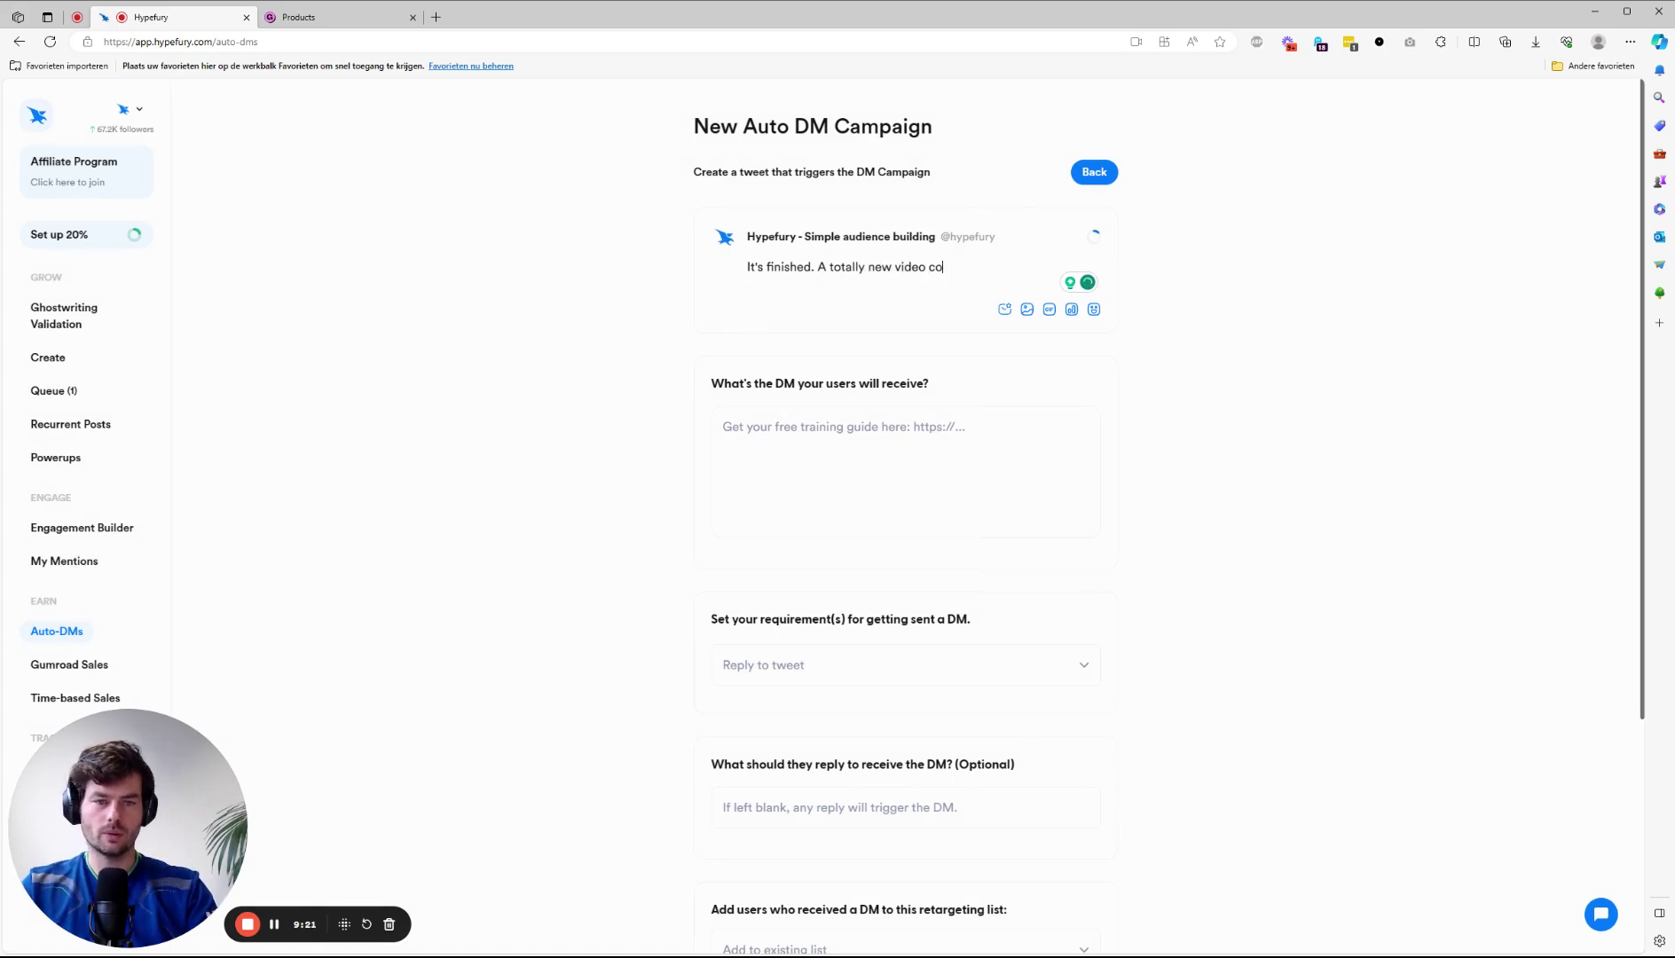
pyautogui.write('urse on how to maste')
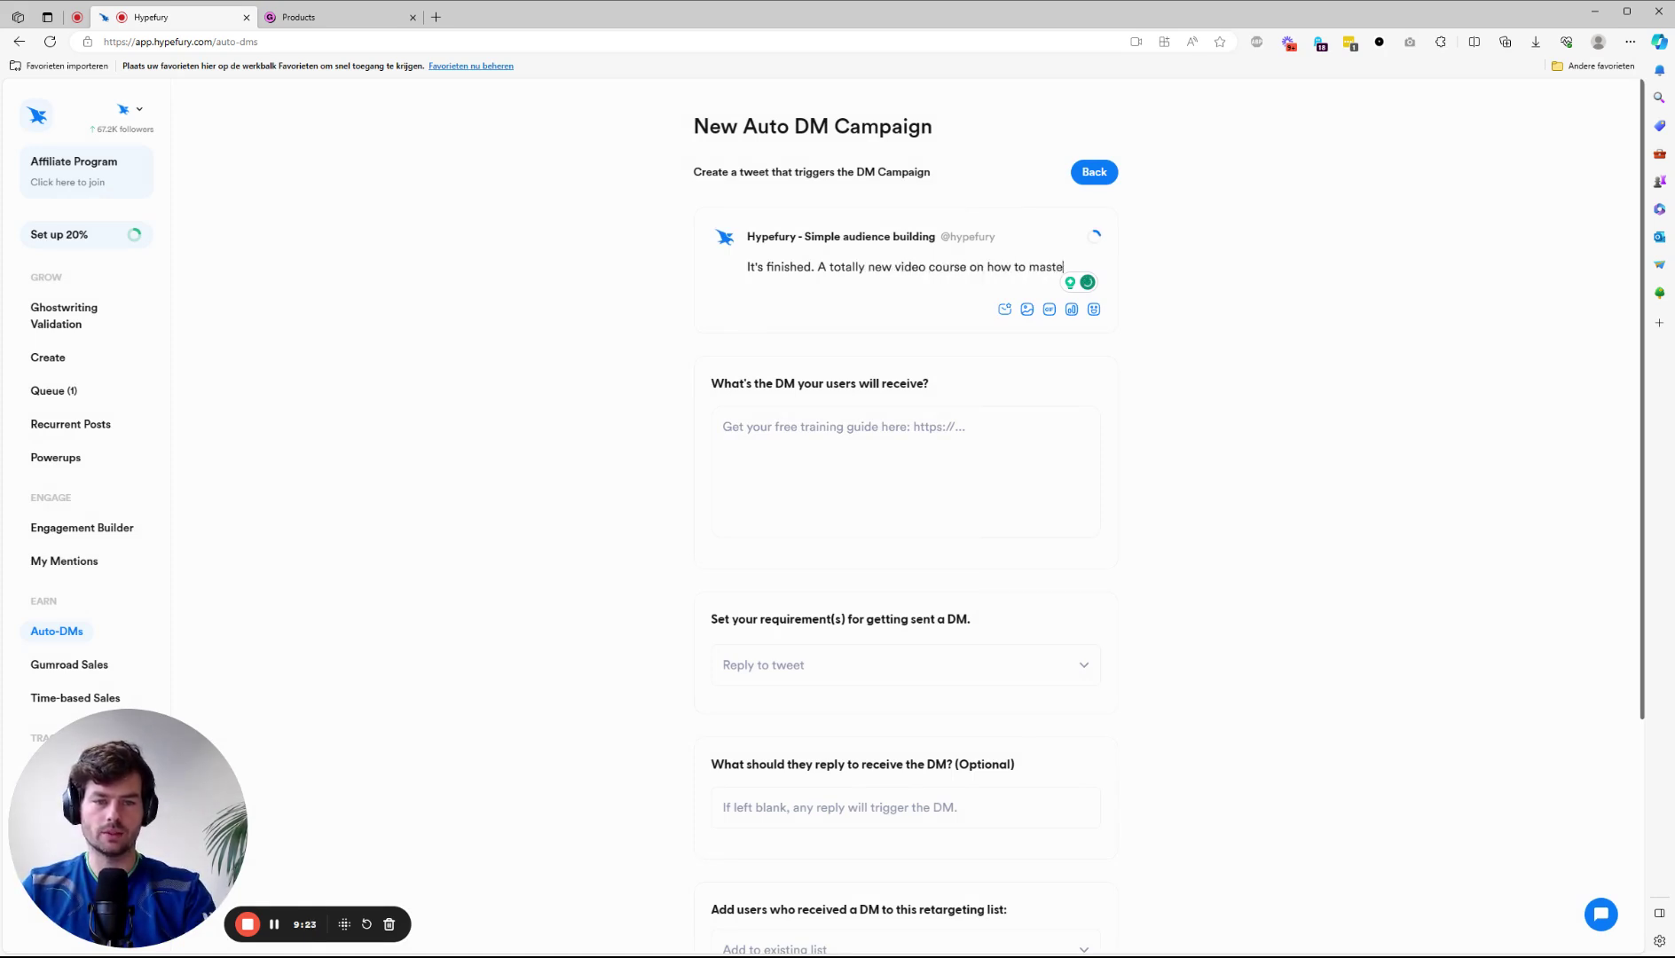
pyautogui.write('r X.')
pyautogui.press('Return')
pyautogui.press('Return')
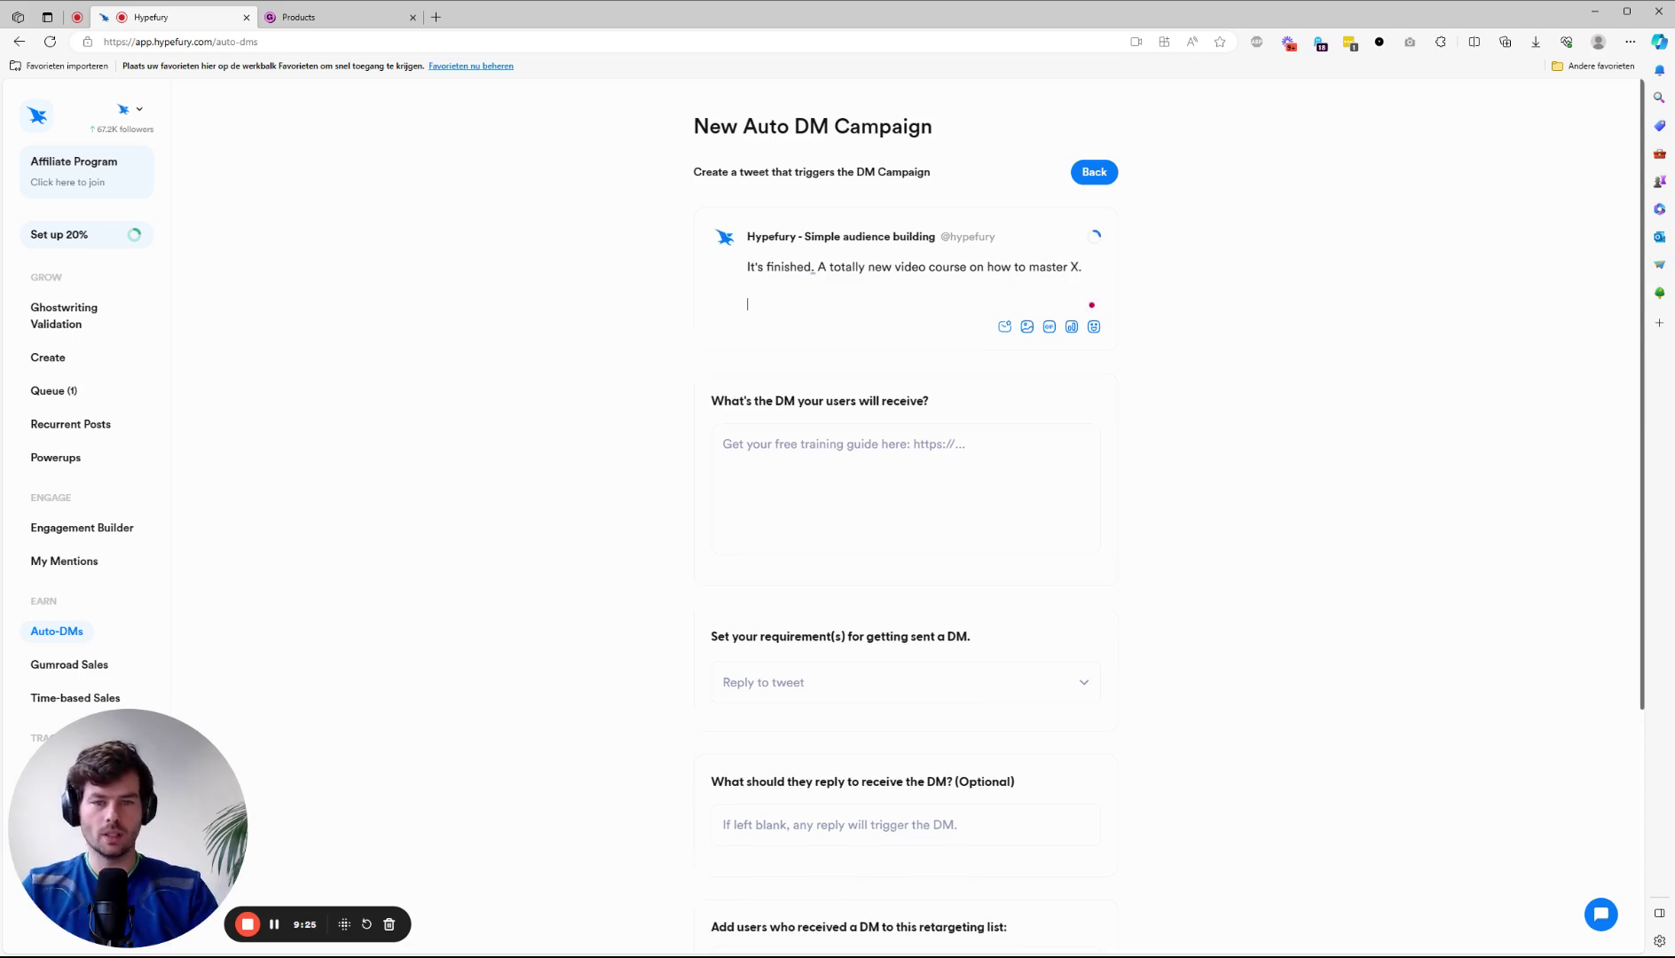
pyautogui.write('I')
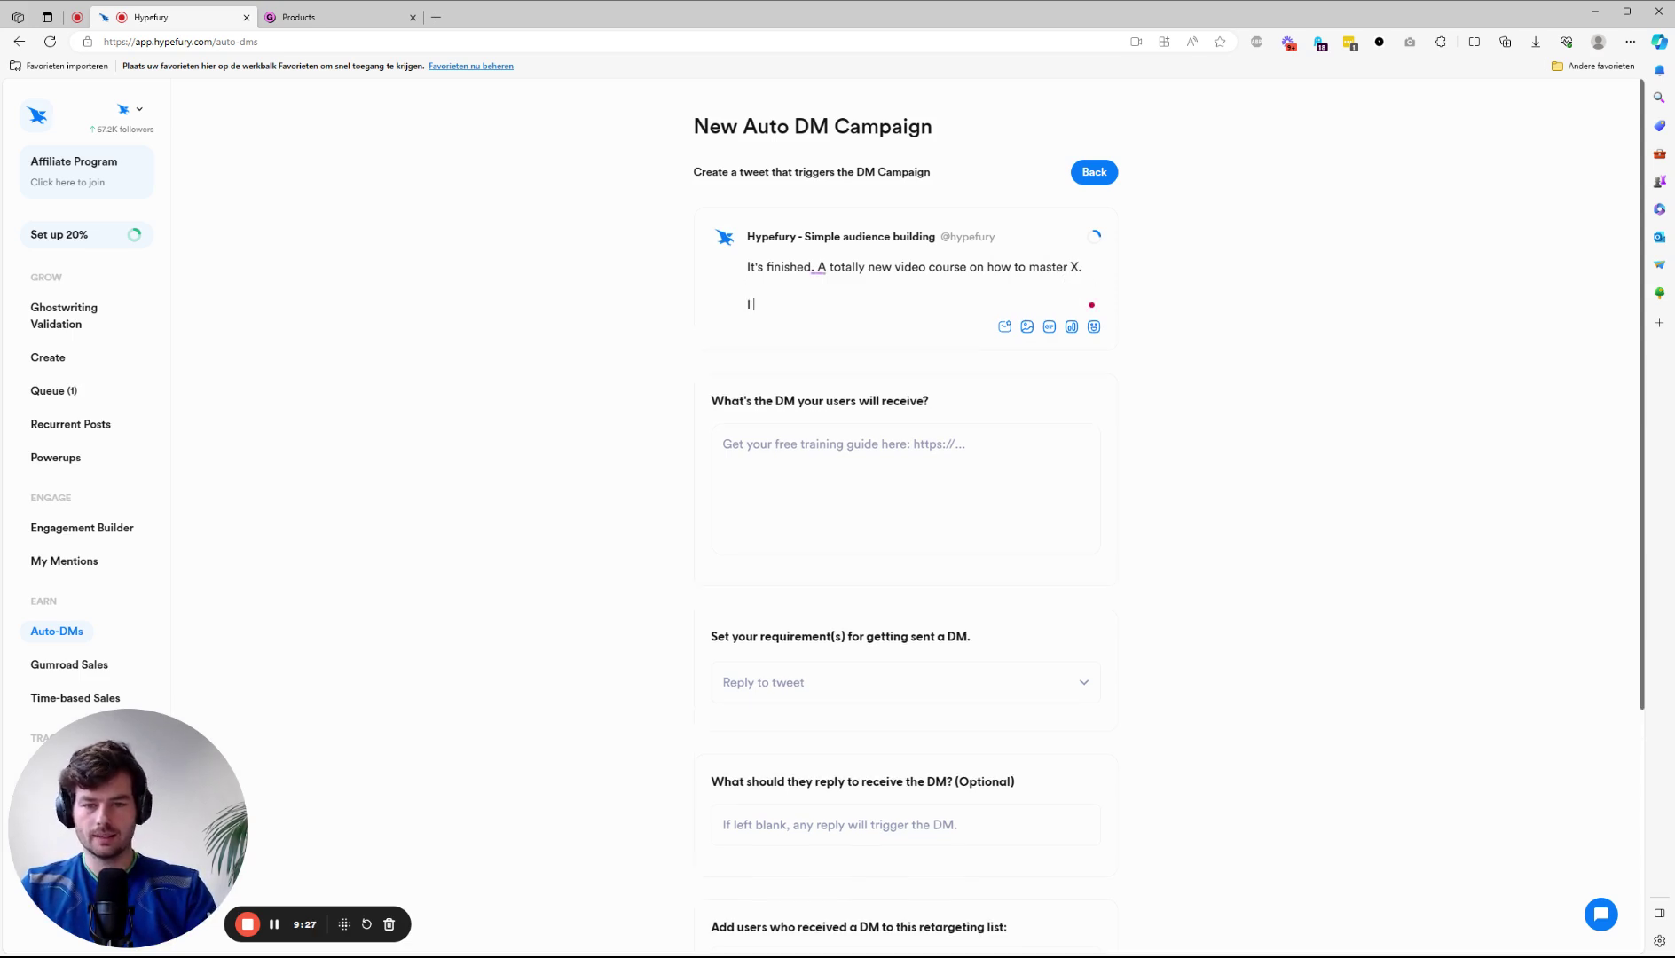
pyautogui.write('We decidesd')
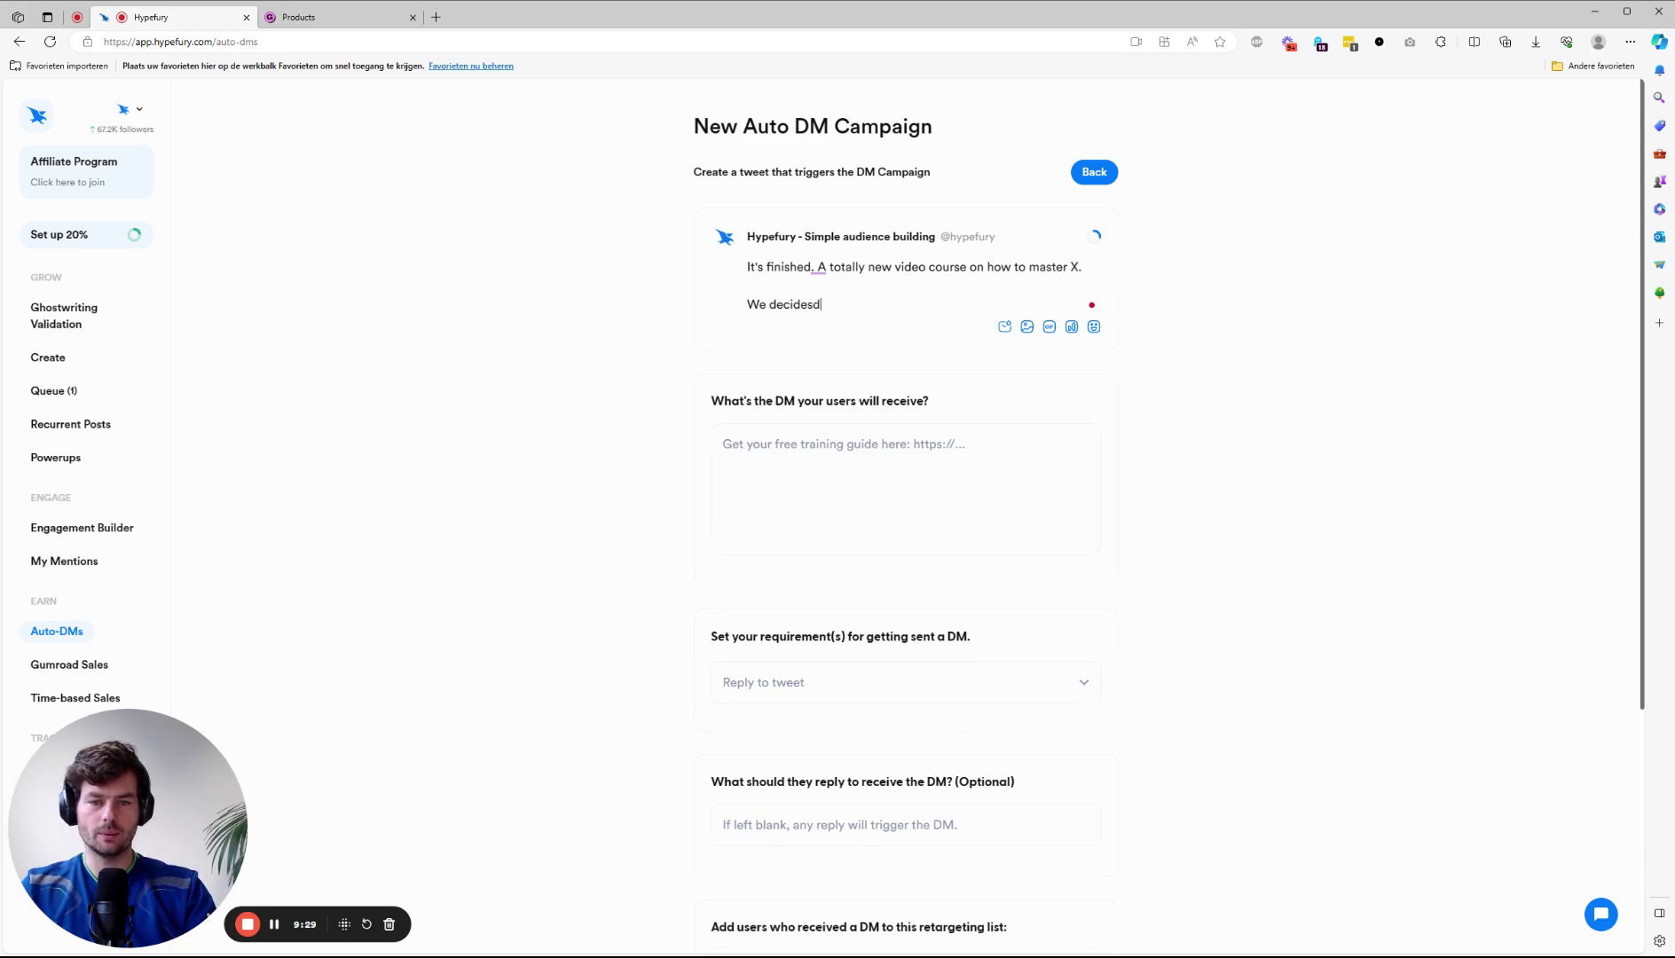
pyautogui.press('BackSpace')
pyautogui.press('BackSpace')
pyautogui.write('d to rele')
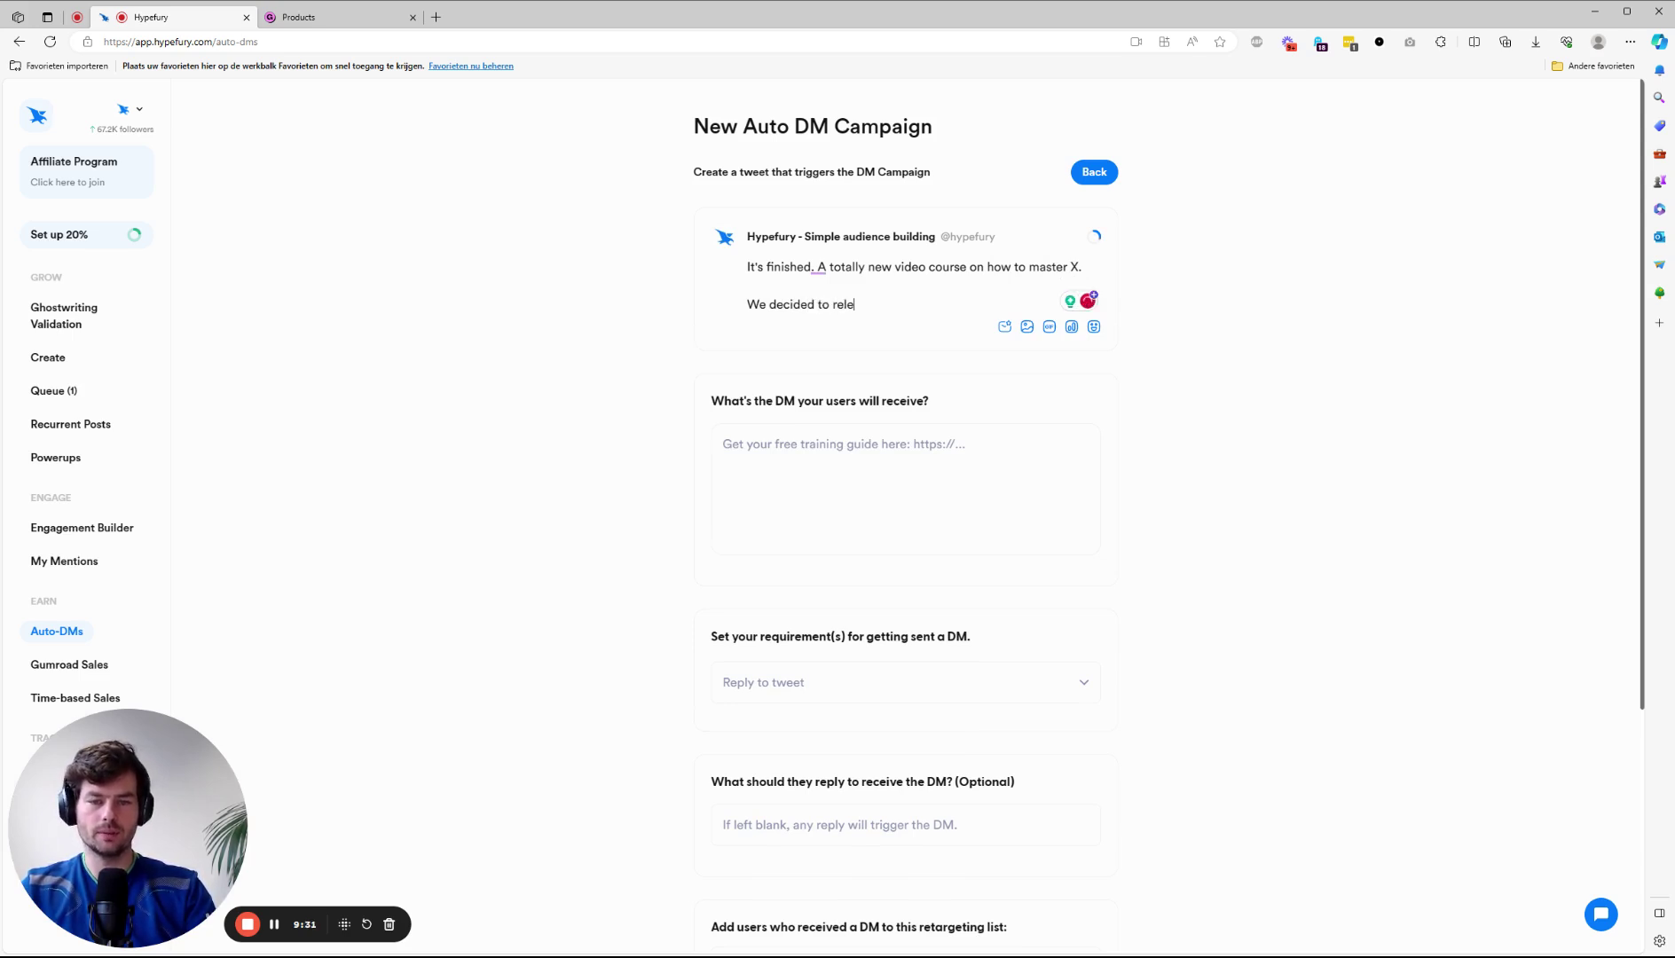
pyautogui.write('ase it for free.')
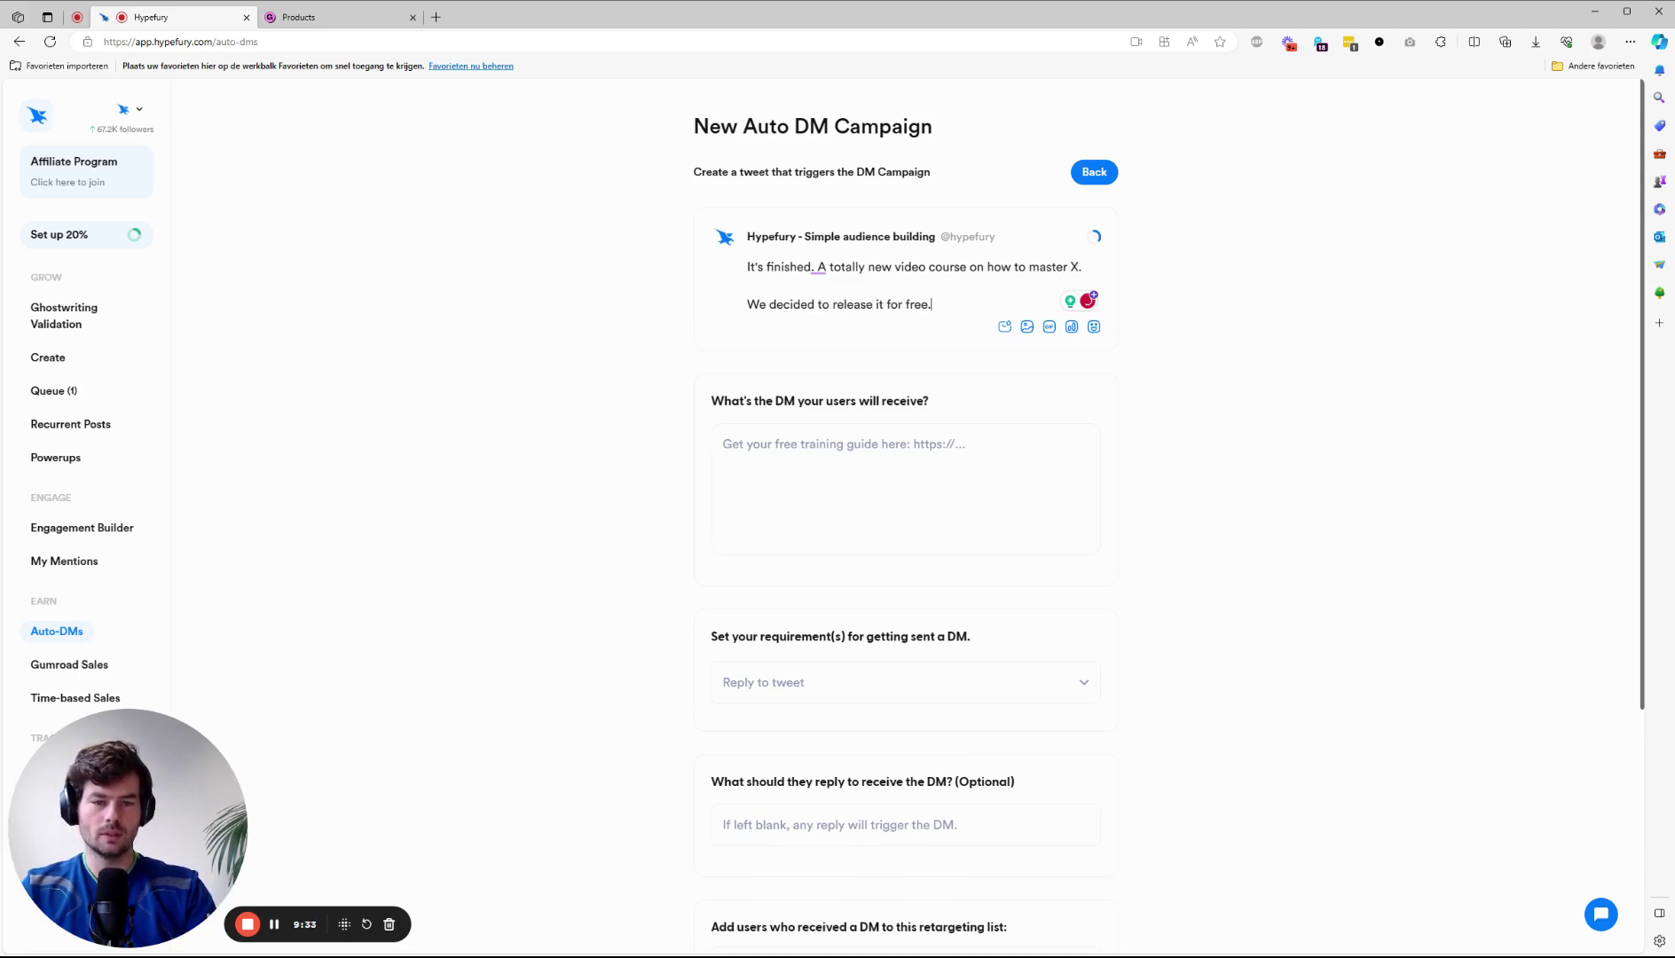
pyautogui.press('Return')
pyautogui.press('Return')
pyautogui.write('Just comment ')
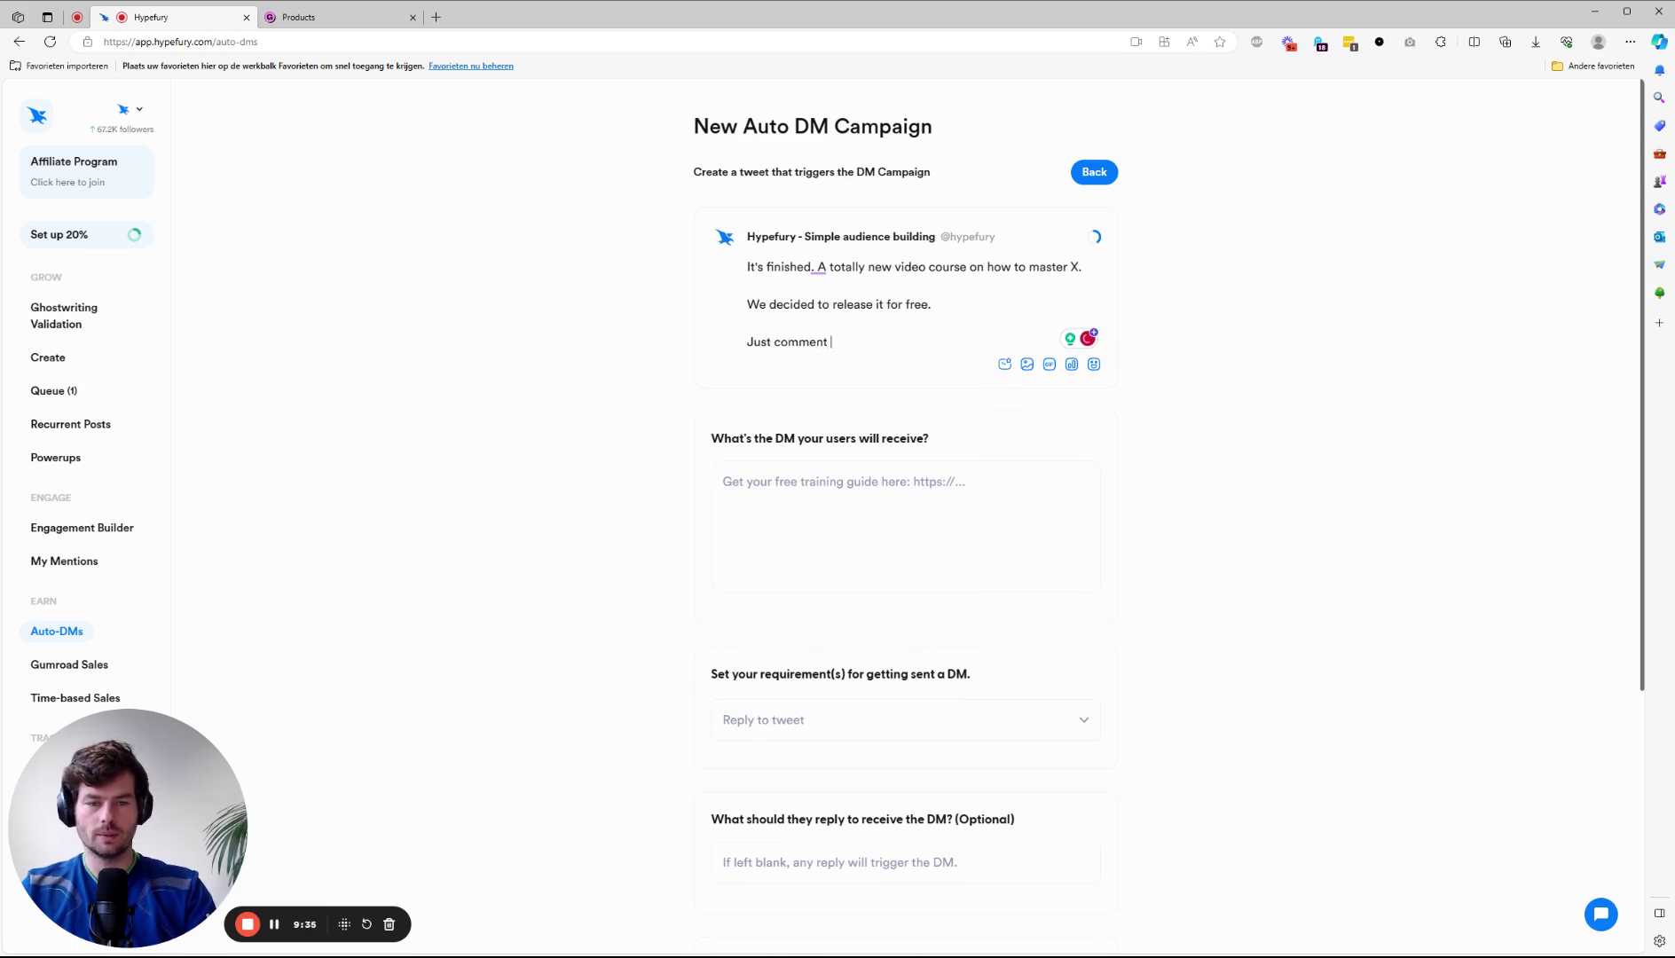
pyautogui.write('with X ')
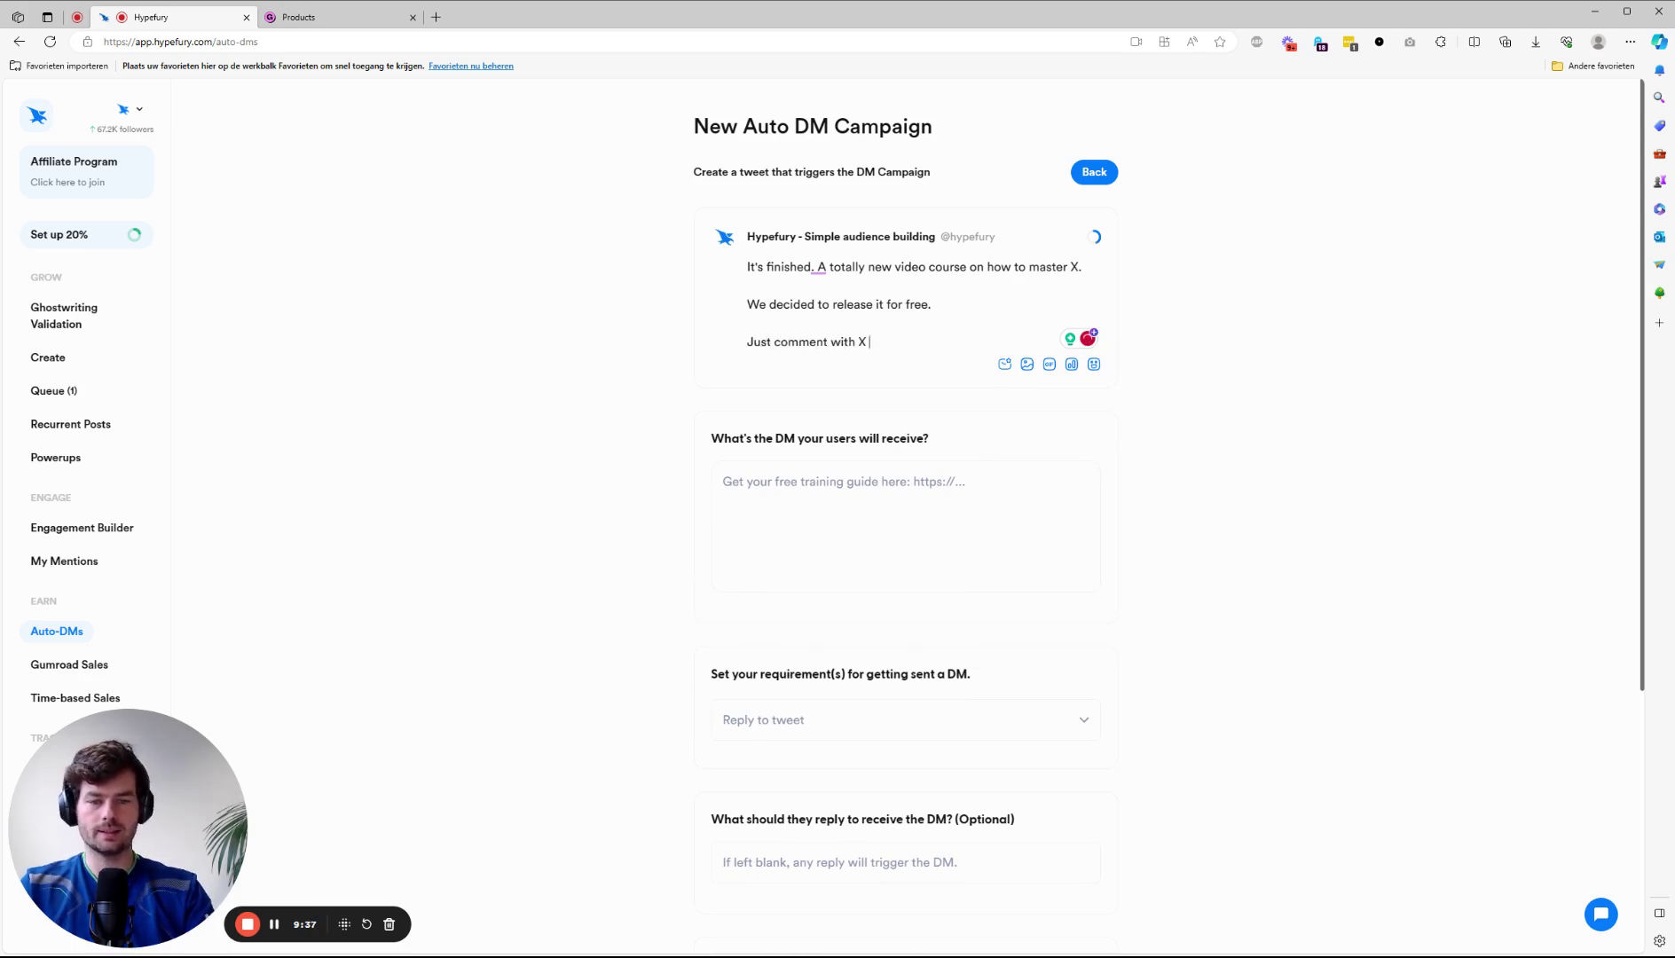
pyautogui.write('and we')
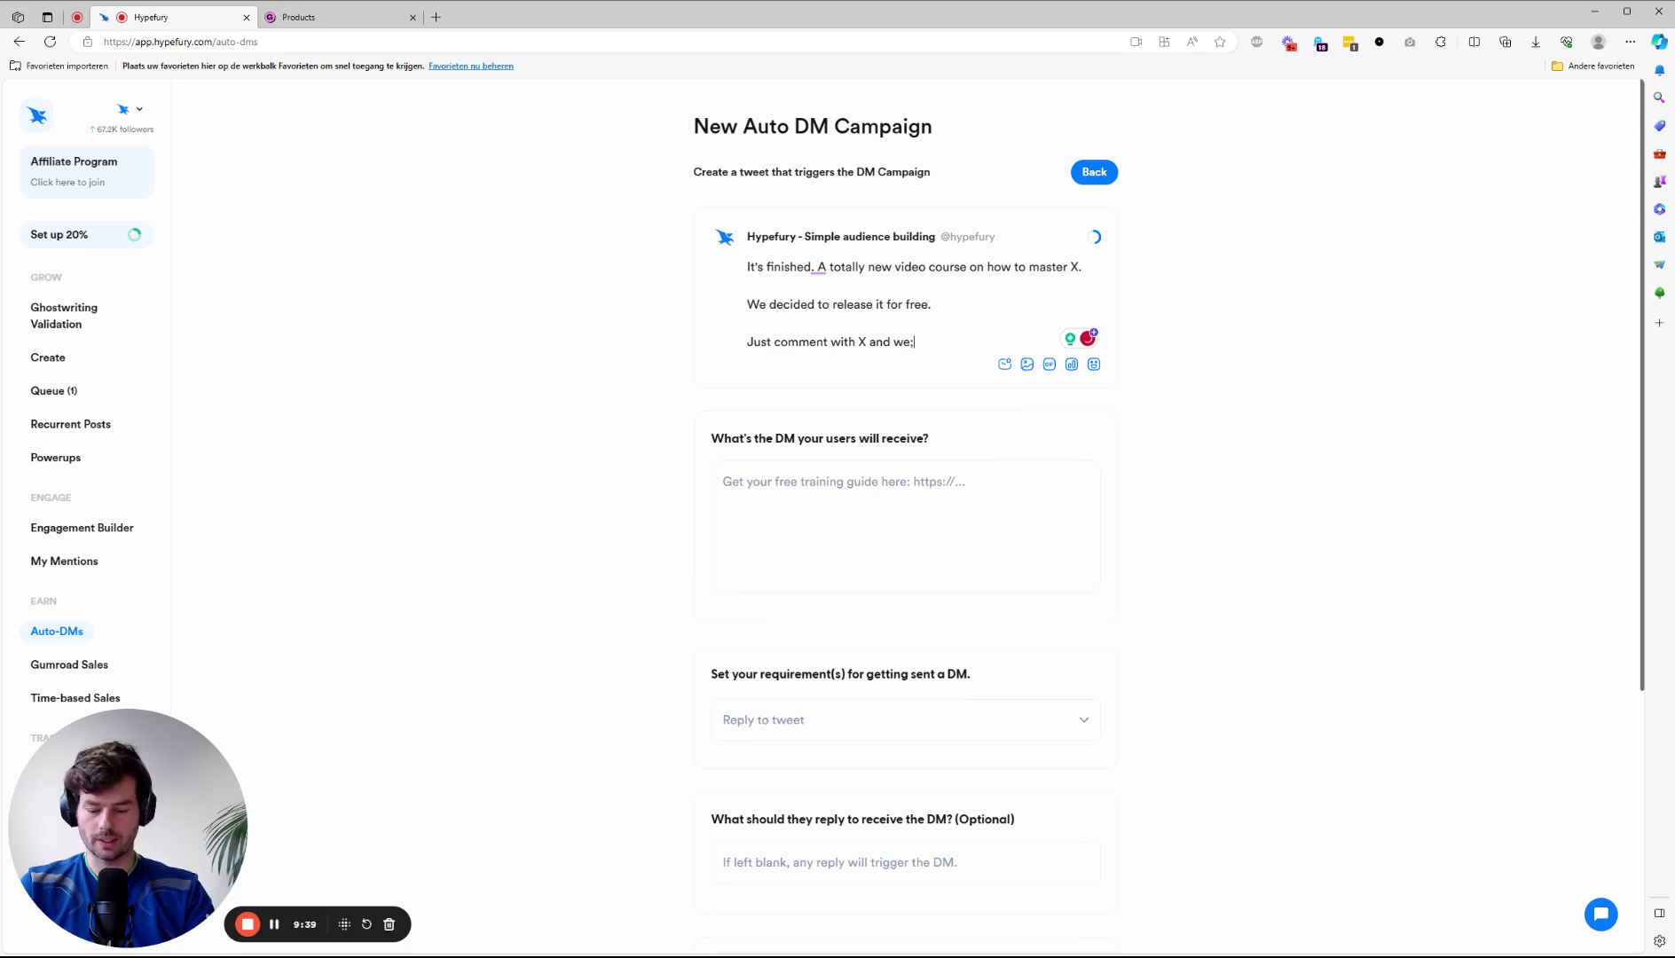
pyautogui.write("'ll ")
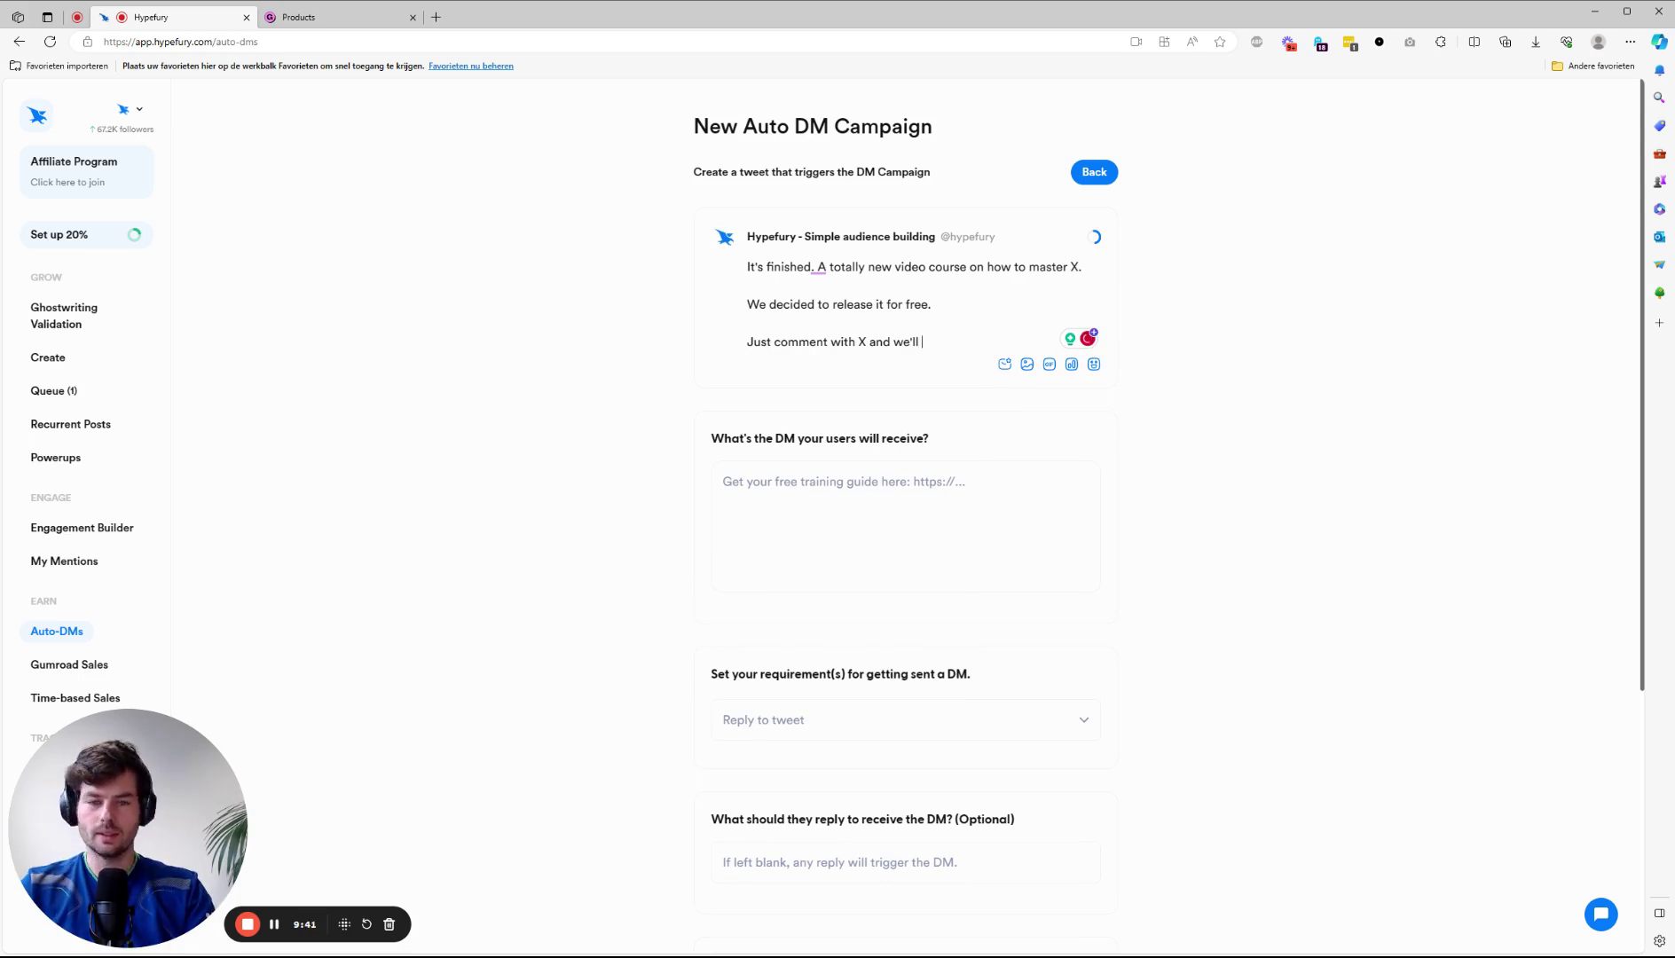
pyautogui.write('DM you the link.')
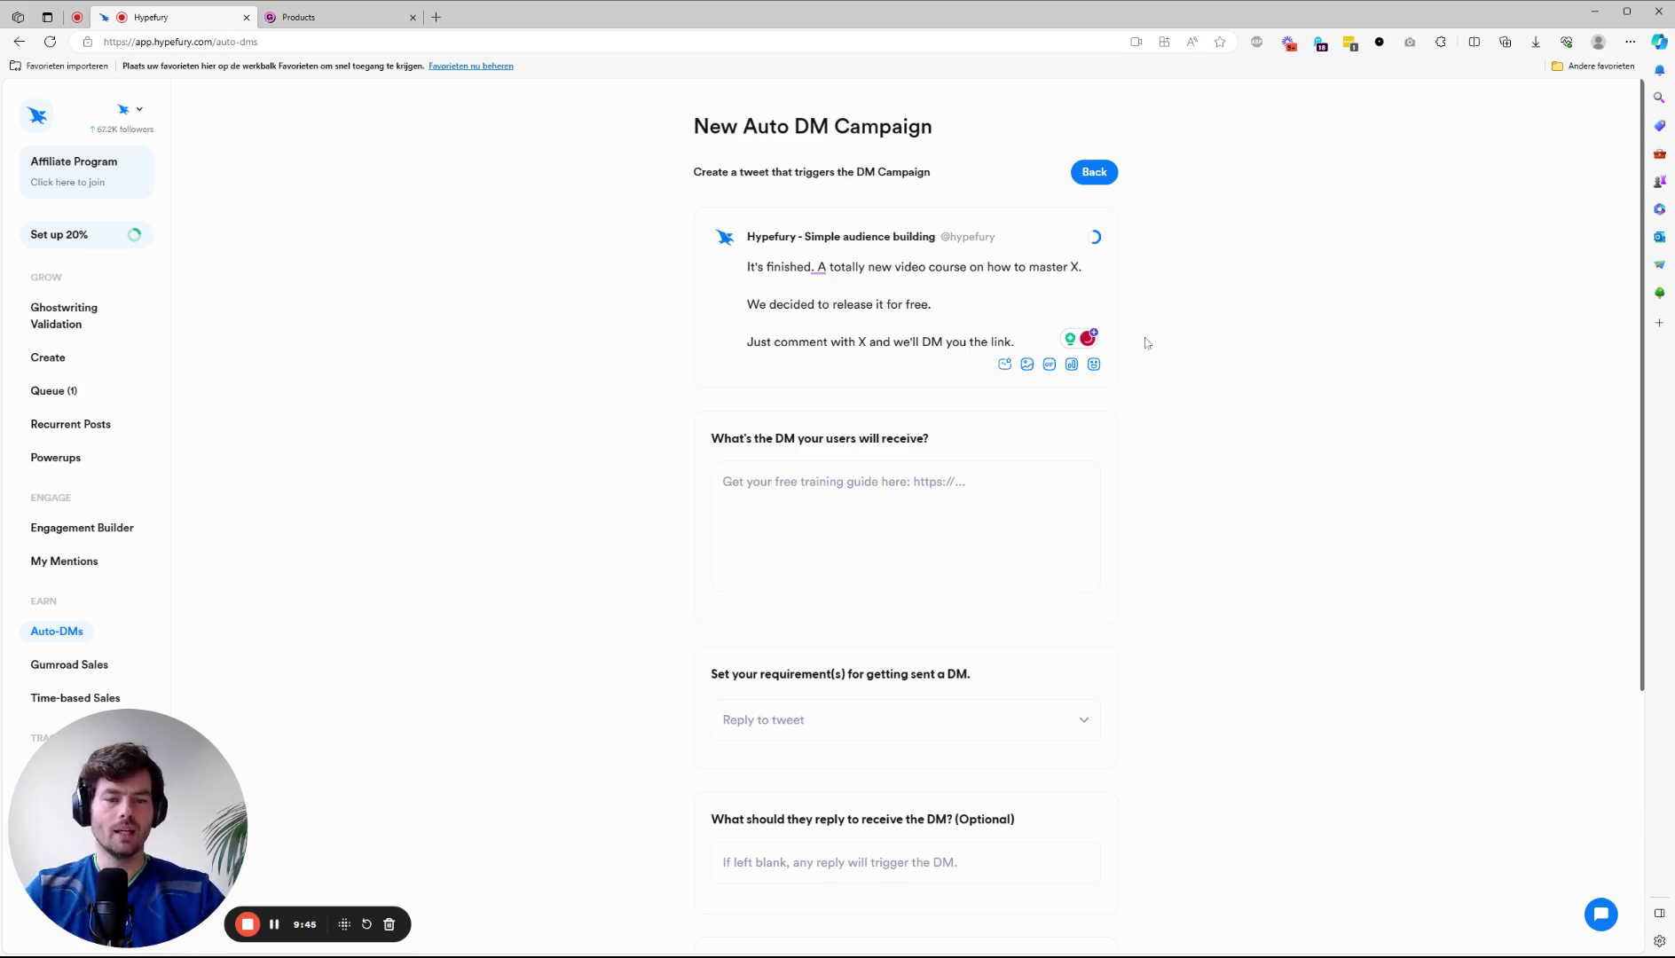
# Write the thank-you DM with a [url] line, and add 'like and' to the tweet's call to action.
pyautogui.click(723, 481)
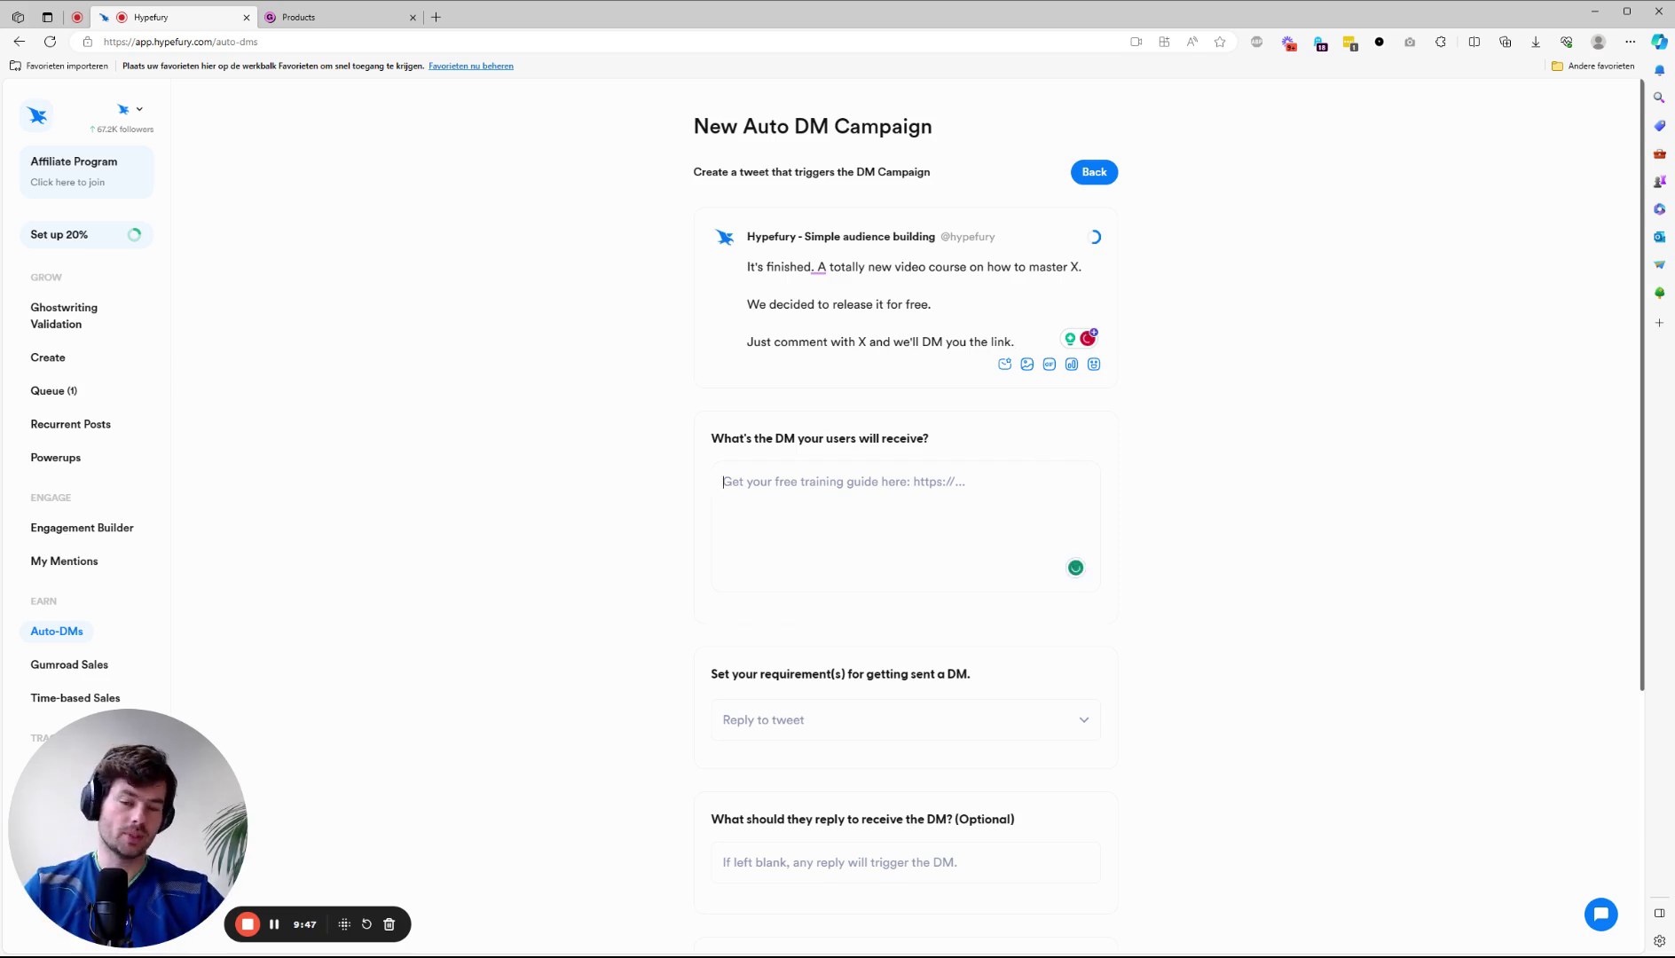
pyautogui.write('Hey typo')
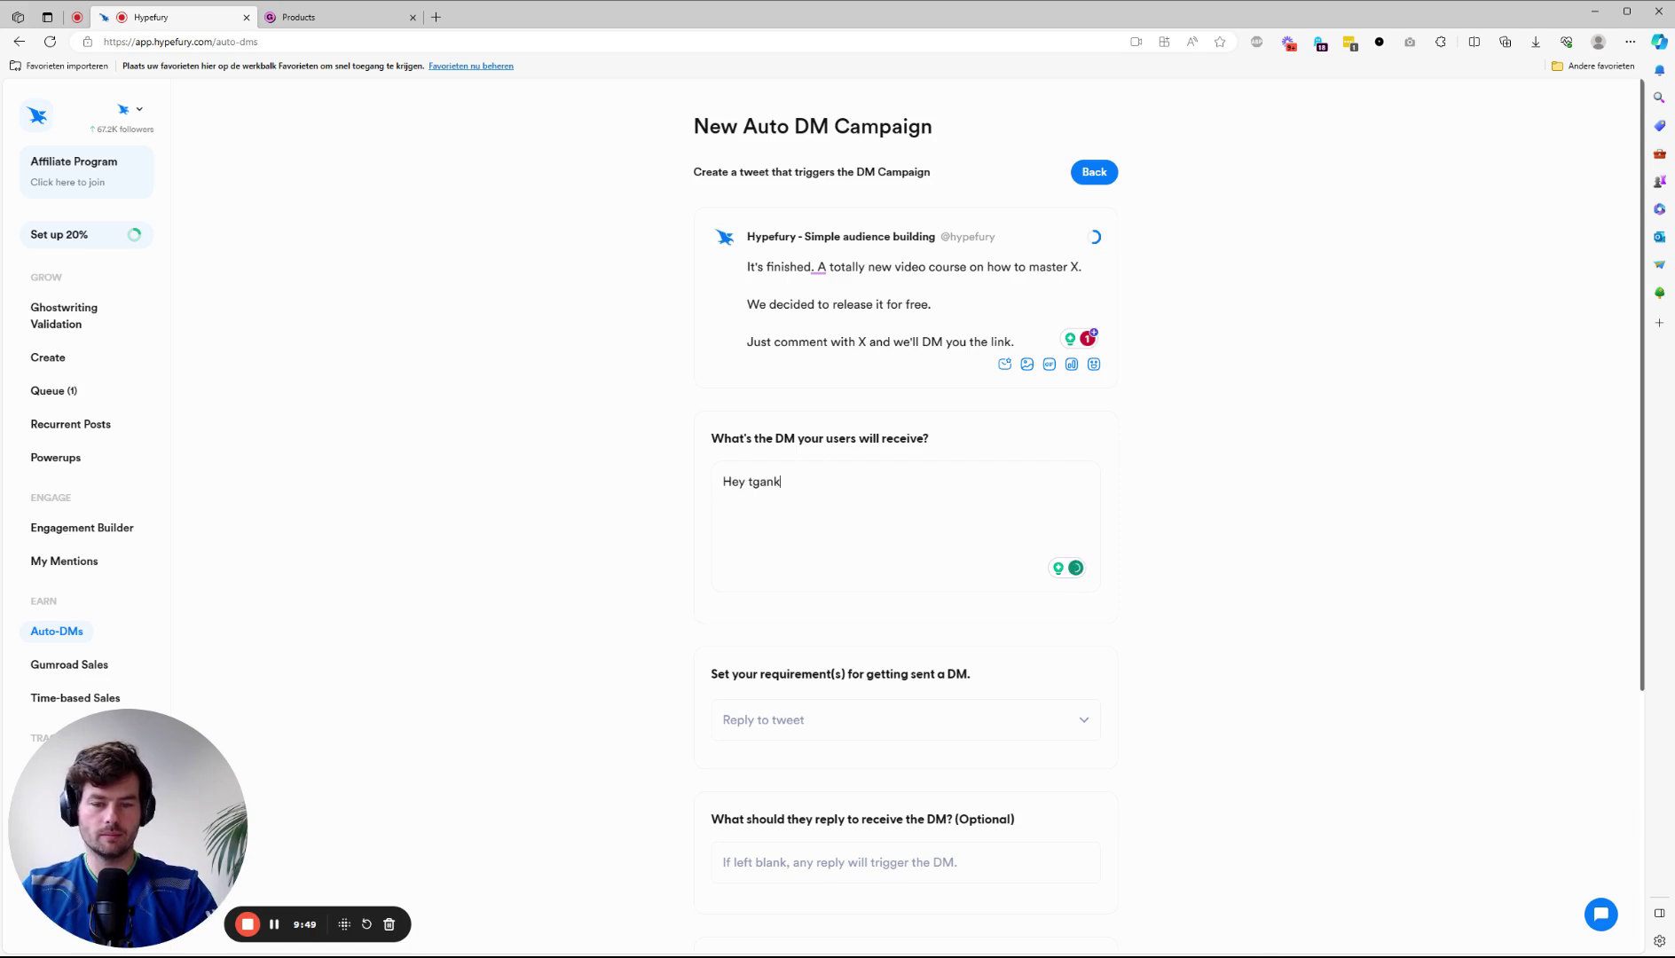
pyautogui.press('BackSpace')
pyautogui.press('BackSpace')
pyautogui.press('BackSpace')
pyautogui.write('g')
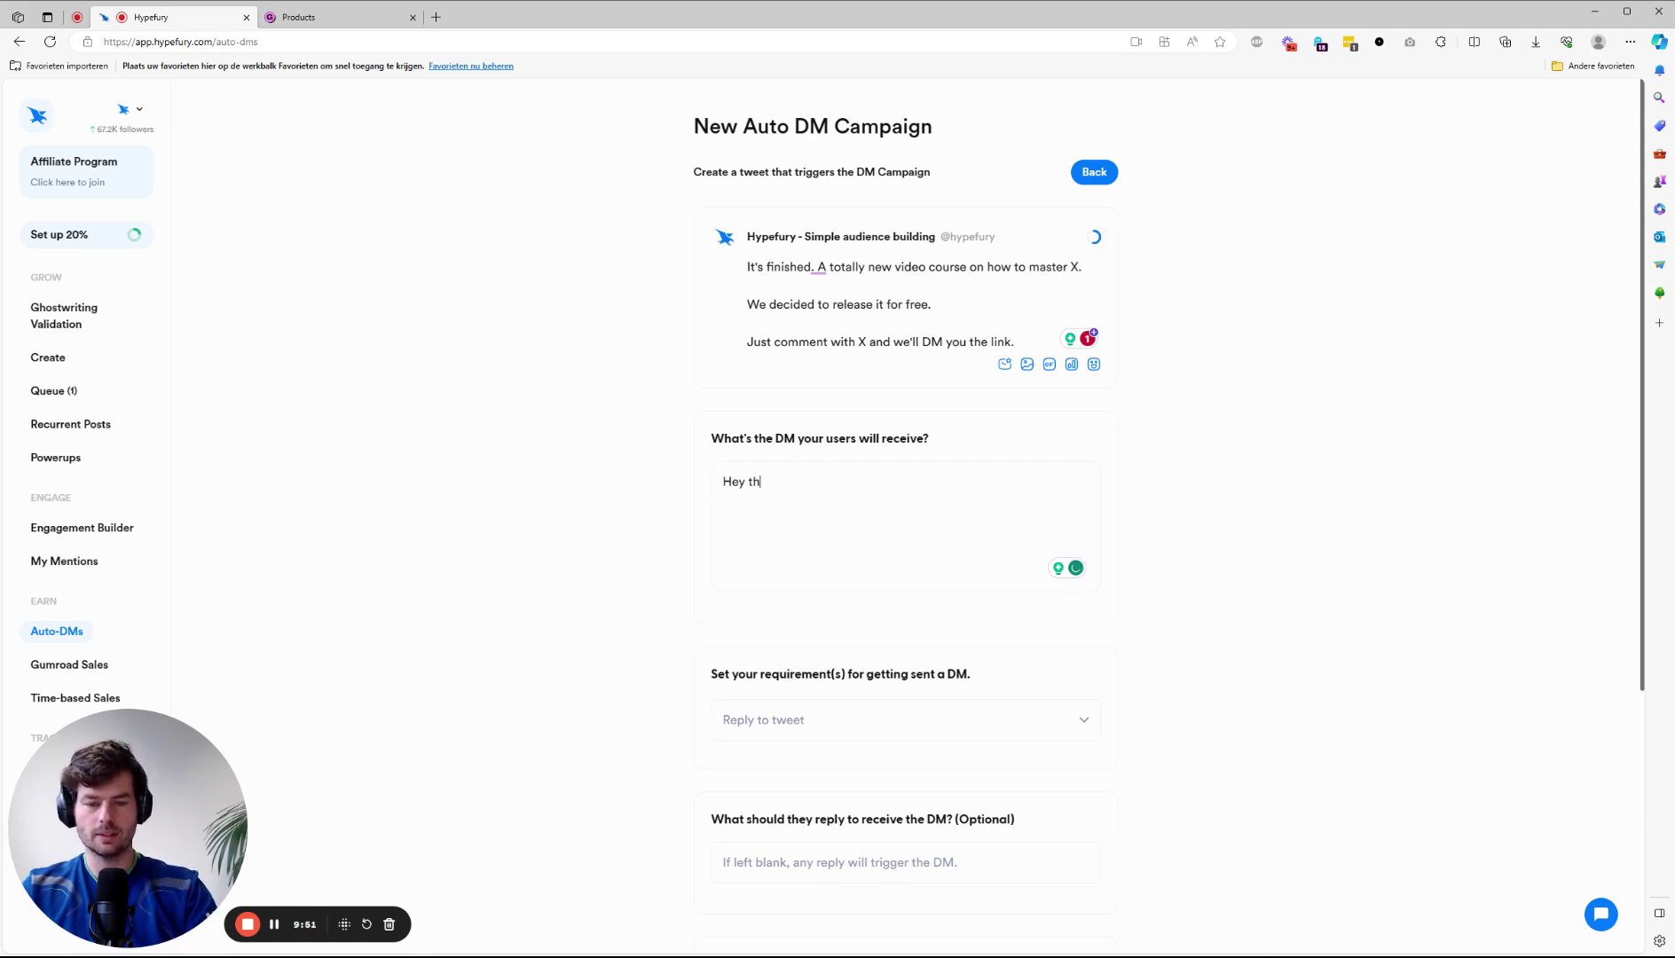
pyautogui.write('anks for//')
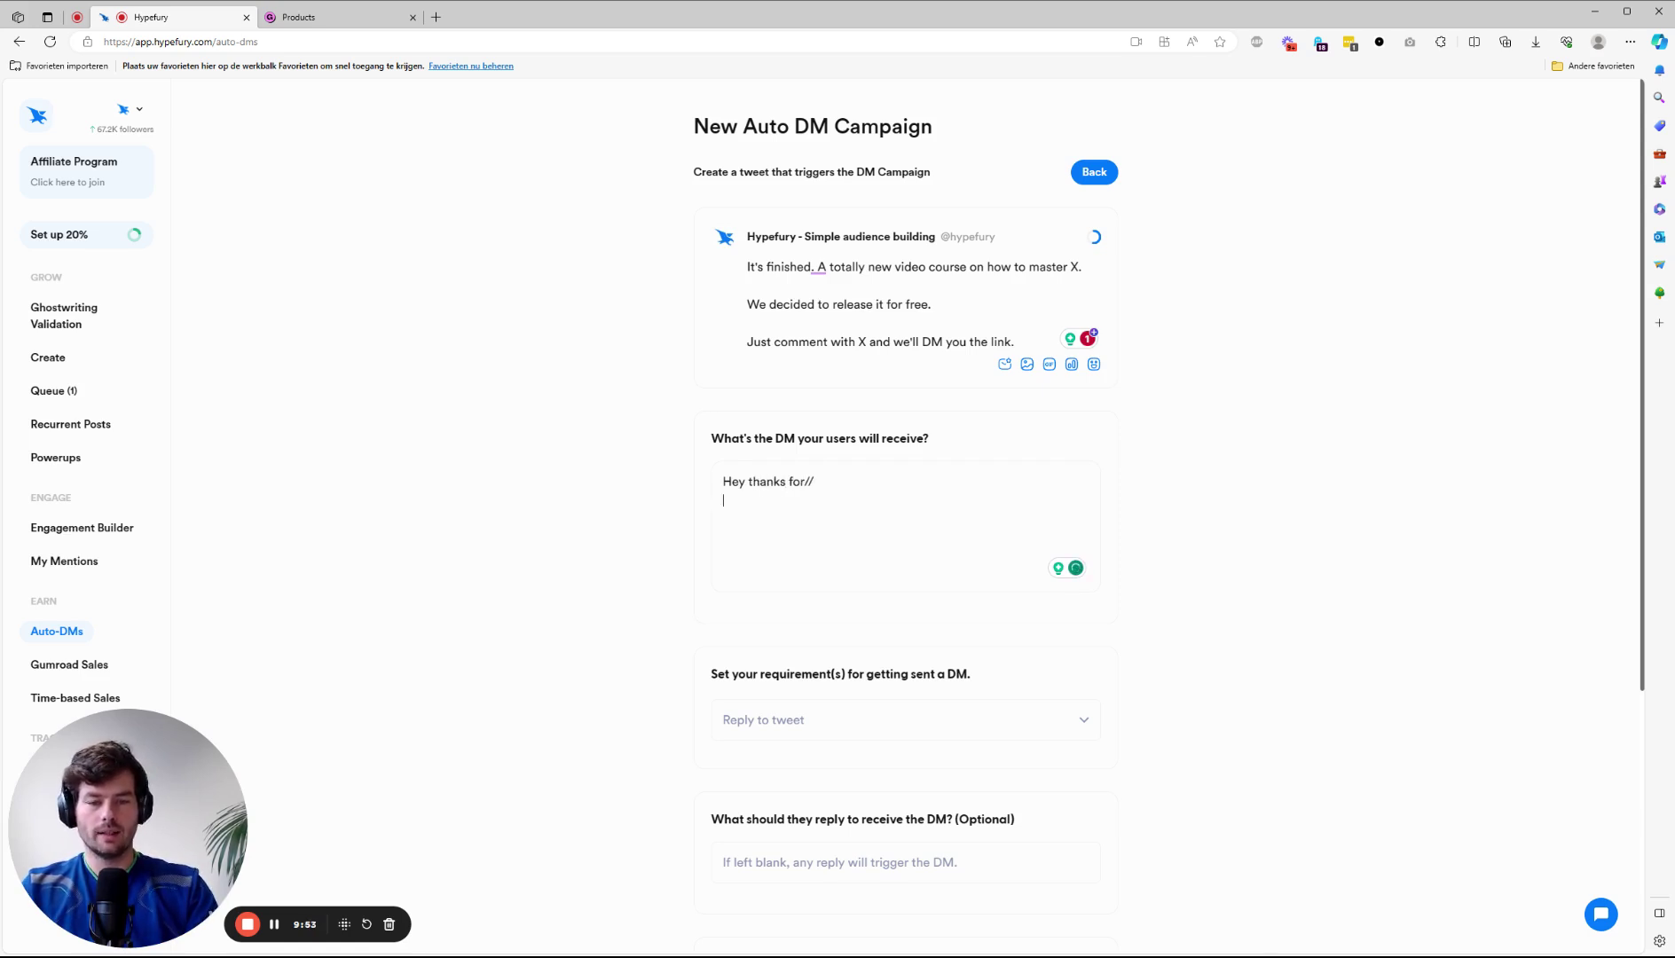
pyautogui.press('Return')
pyautogui.press('Return')
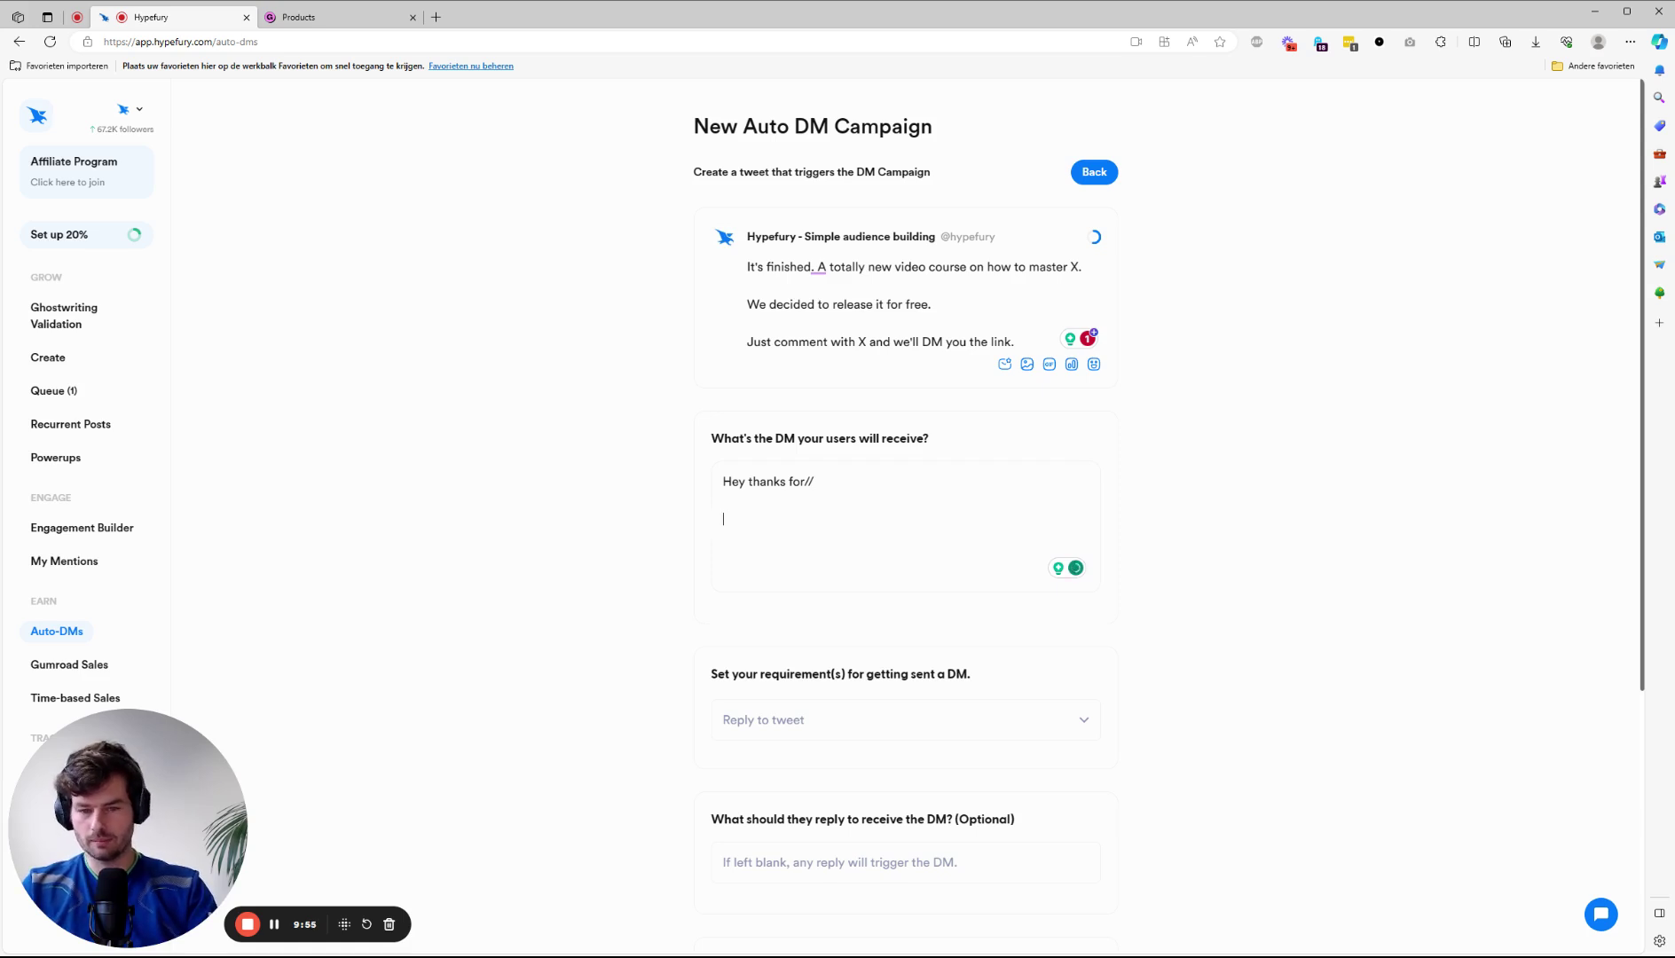
pyautogui.write('[url')
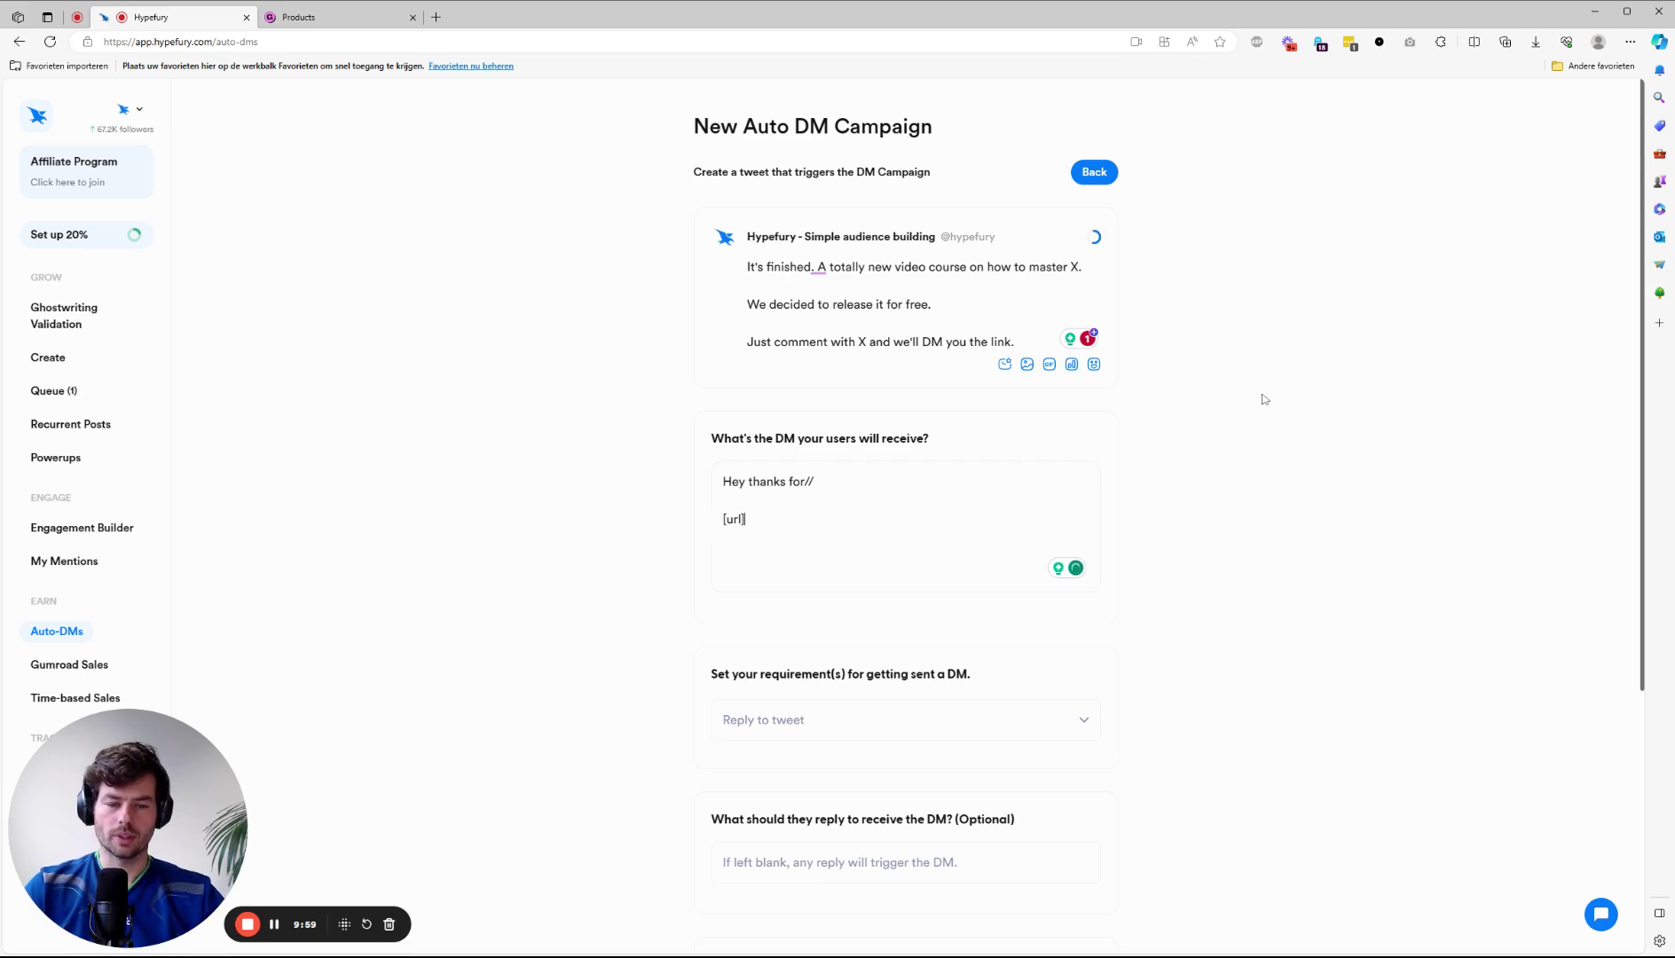
pyautogui.scroll(-2, 1259, 396)
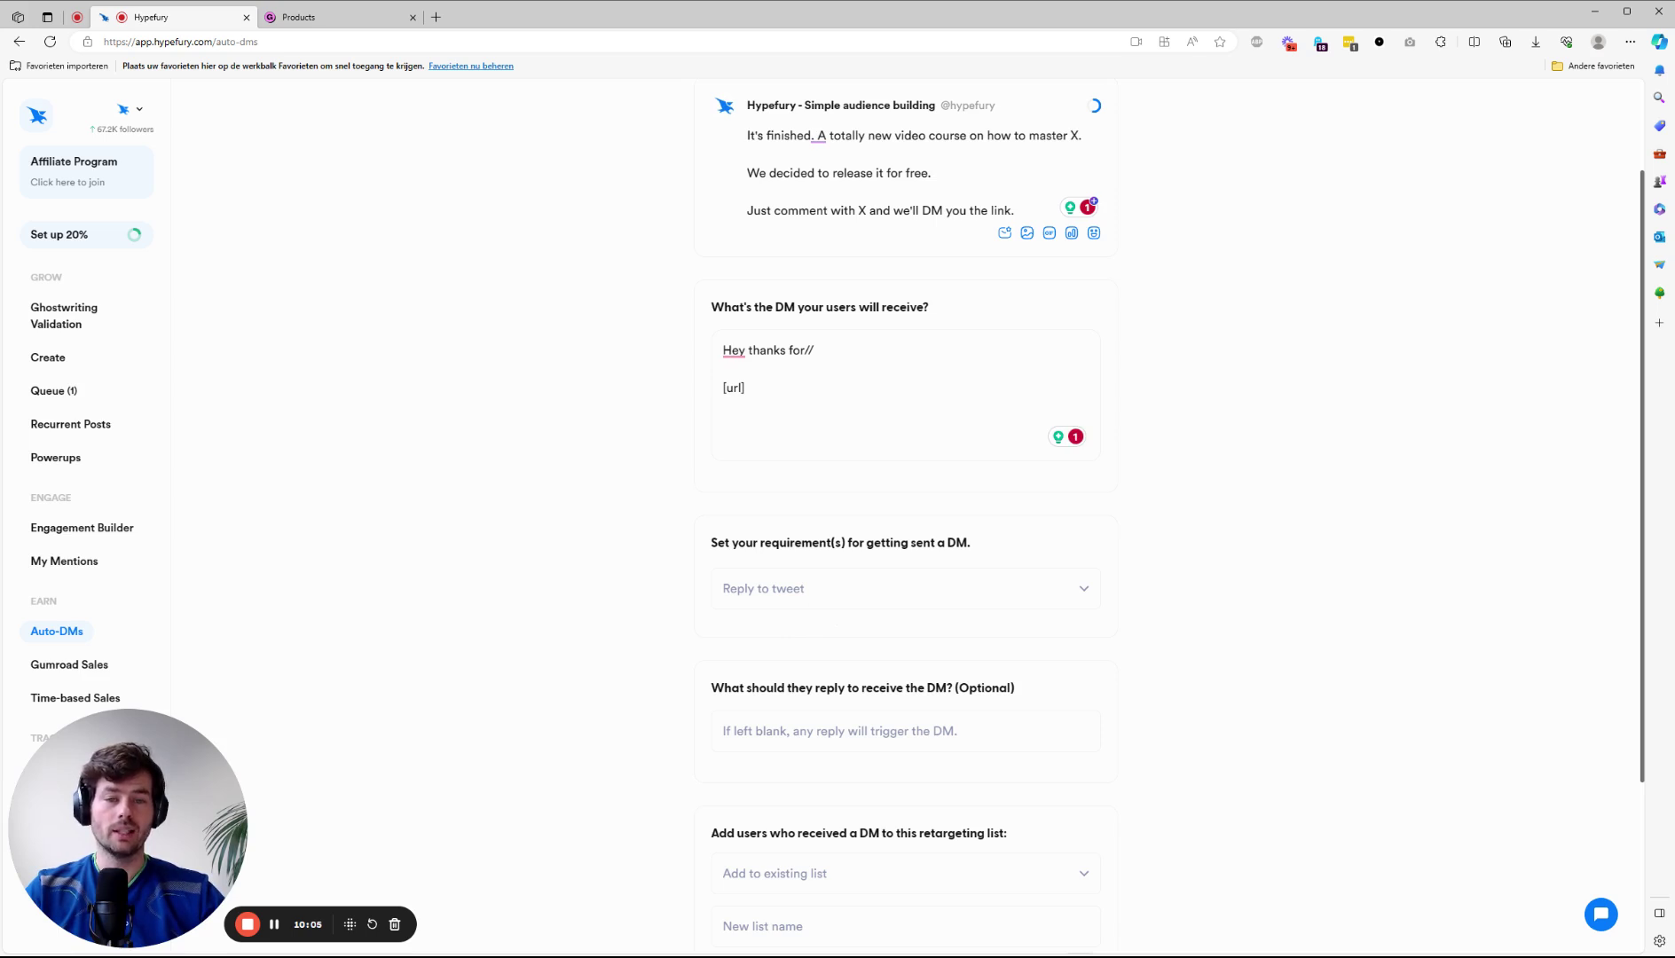
pyautogui.write('like and')
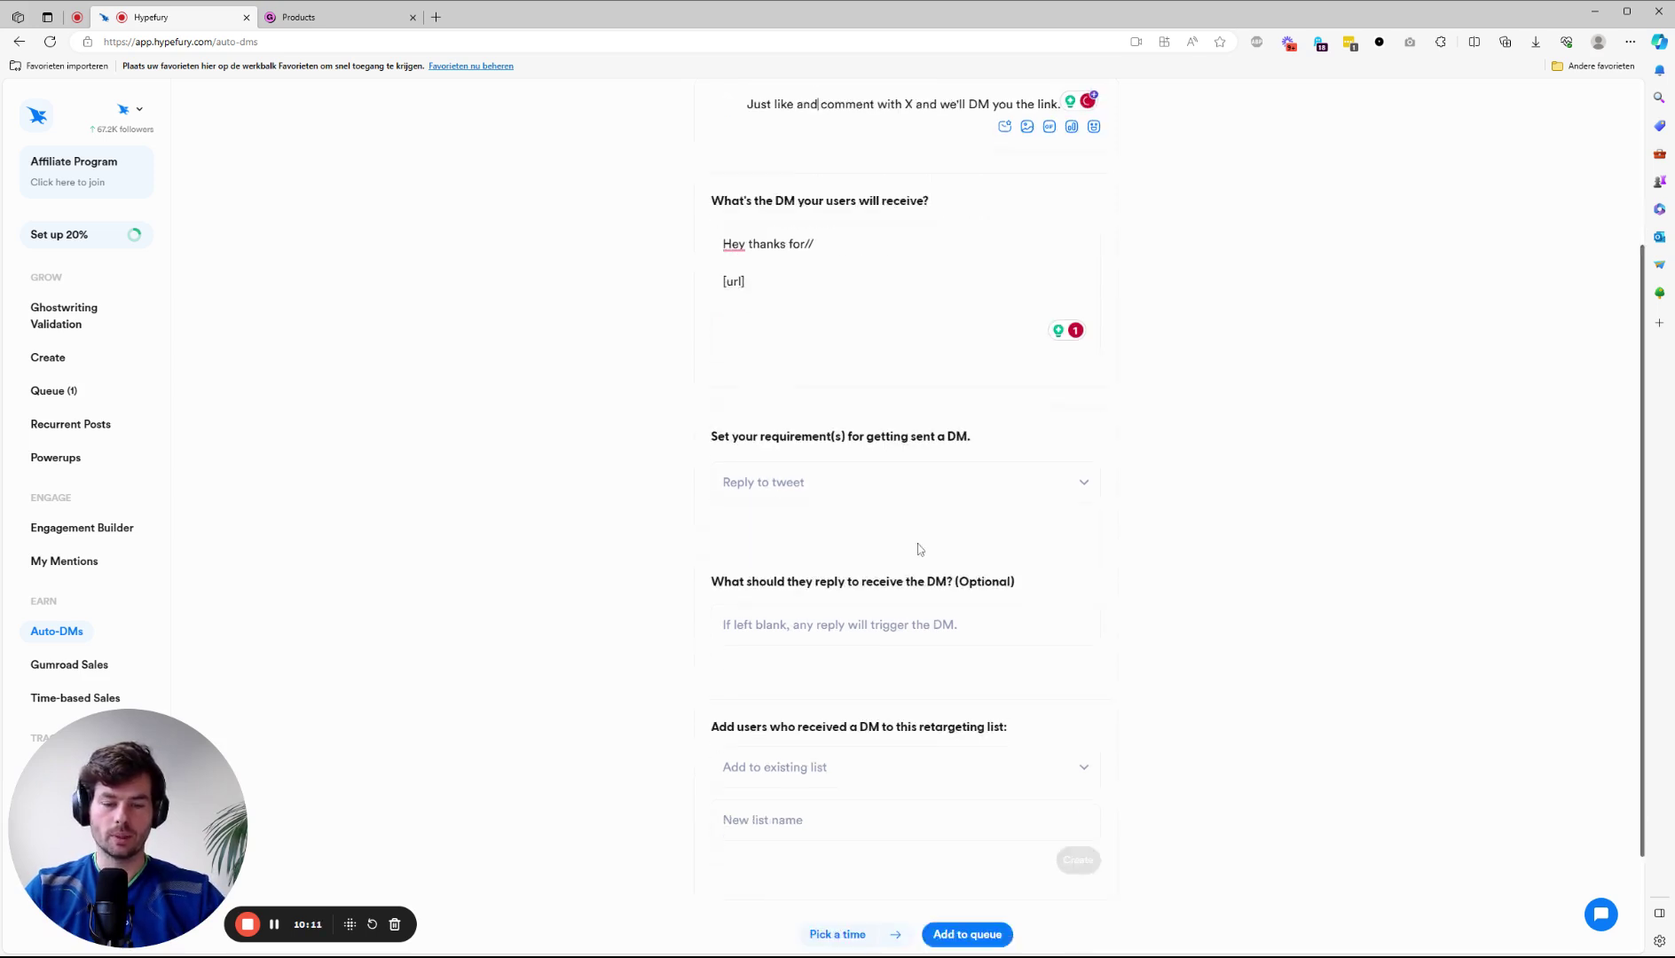
# Require replies of 'X', create the retargeting list free-x-course, and queue the campaign.
pyautogui.scroll(-1, 918, 549)
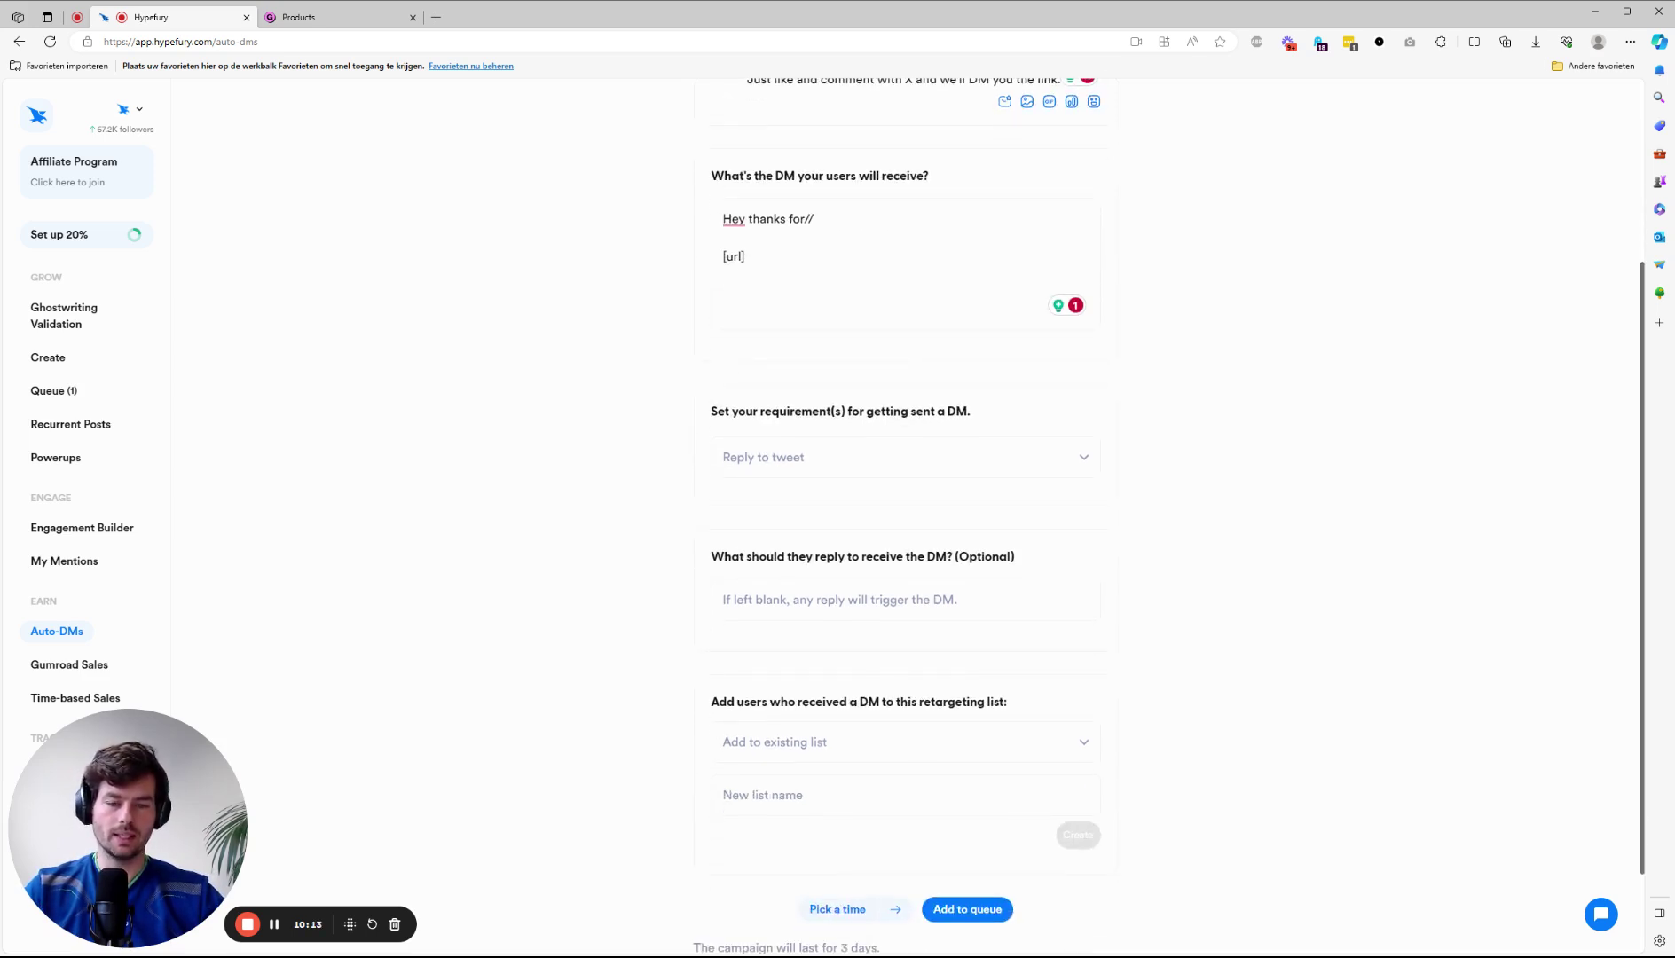
pyautogui.write('X')
pyautogui.scroll(-4, 1144, 509)
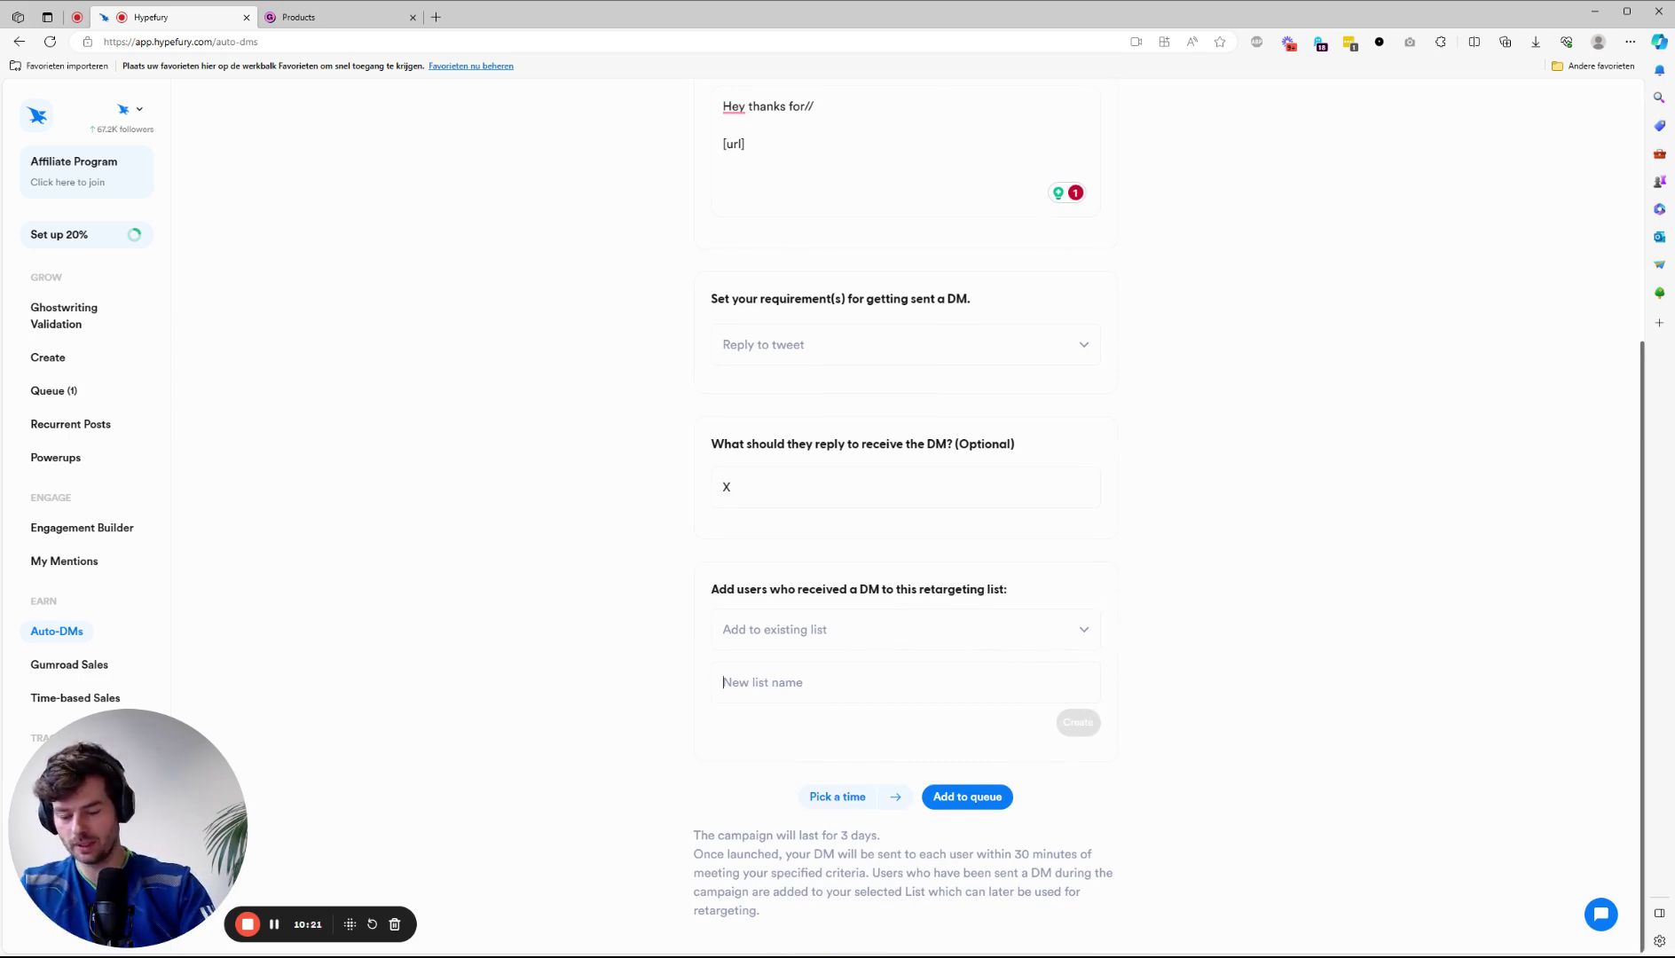
pyautogui.write('free')
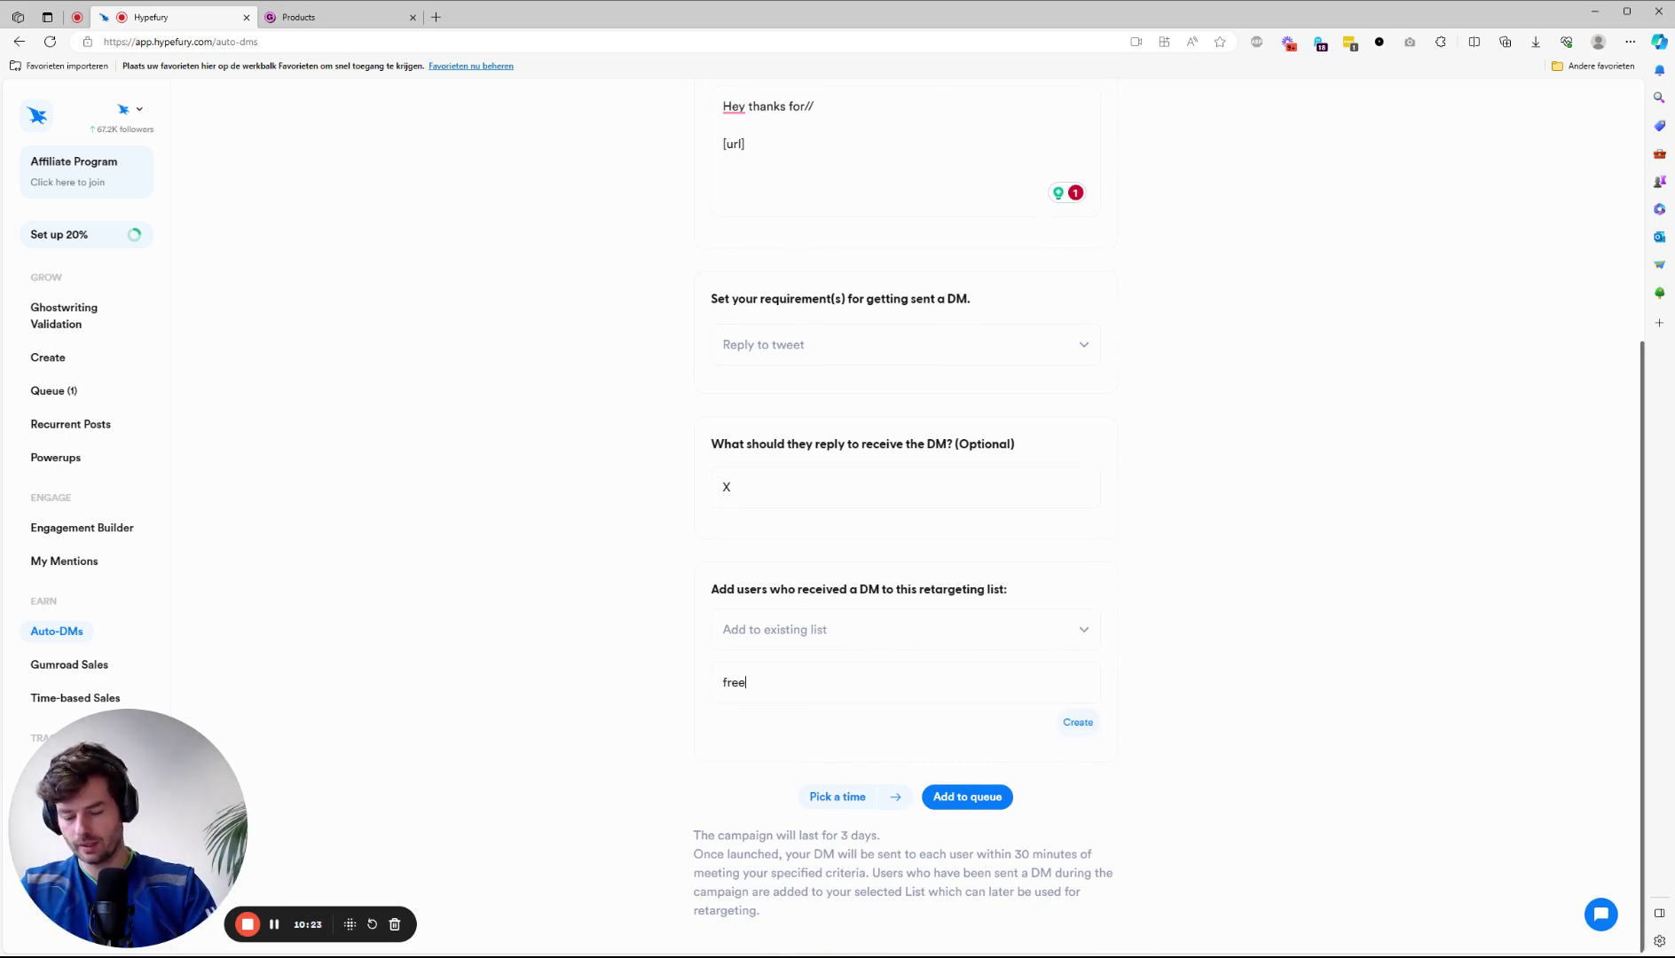
pyautogui.write('-x')
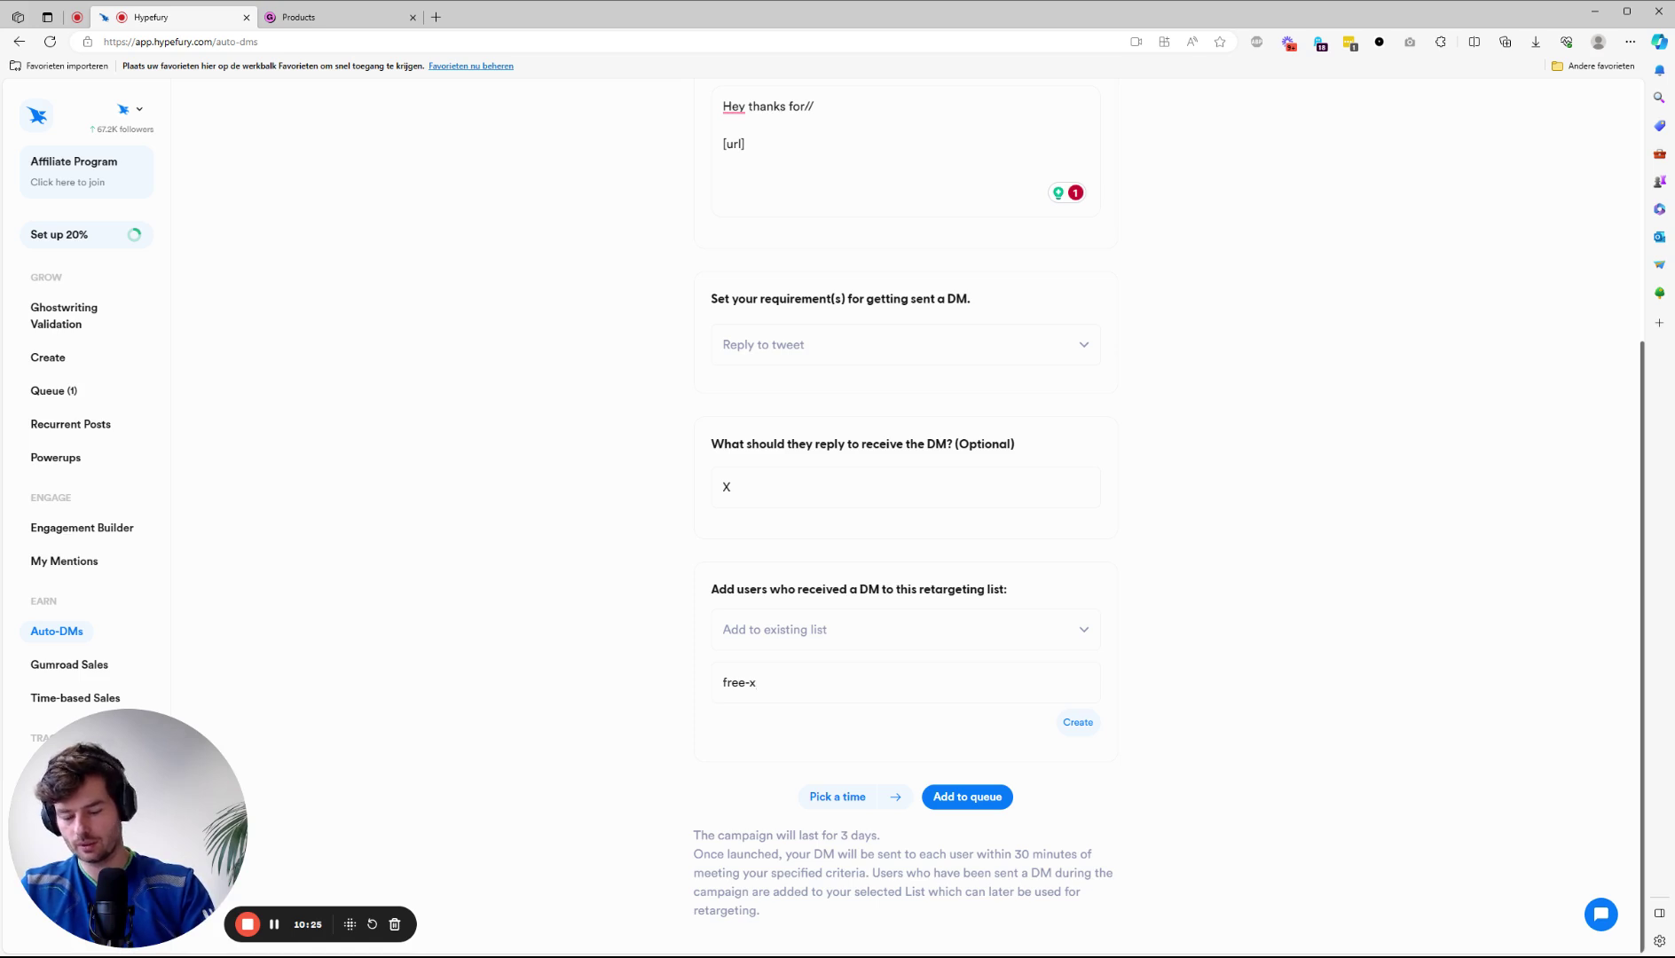
pyautogui.write('-course')
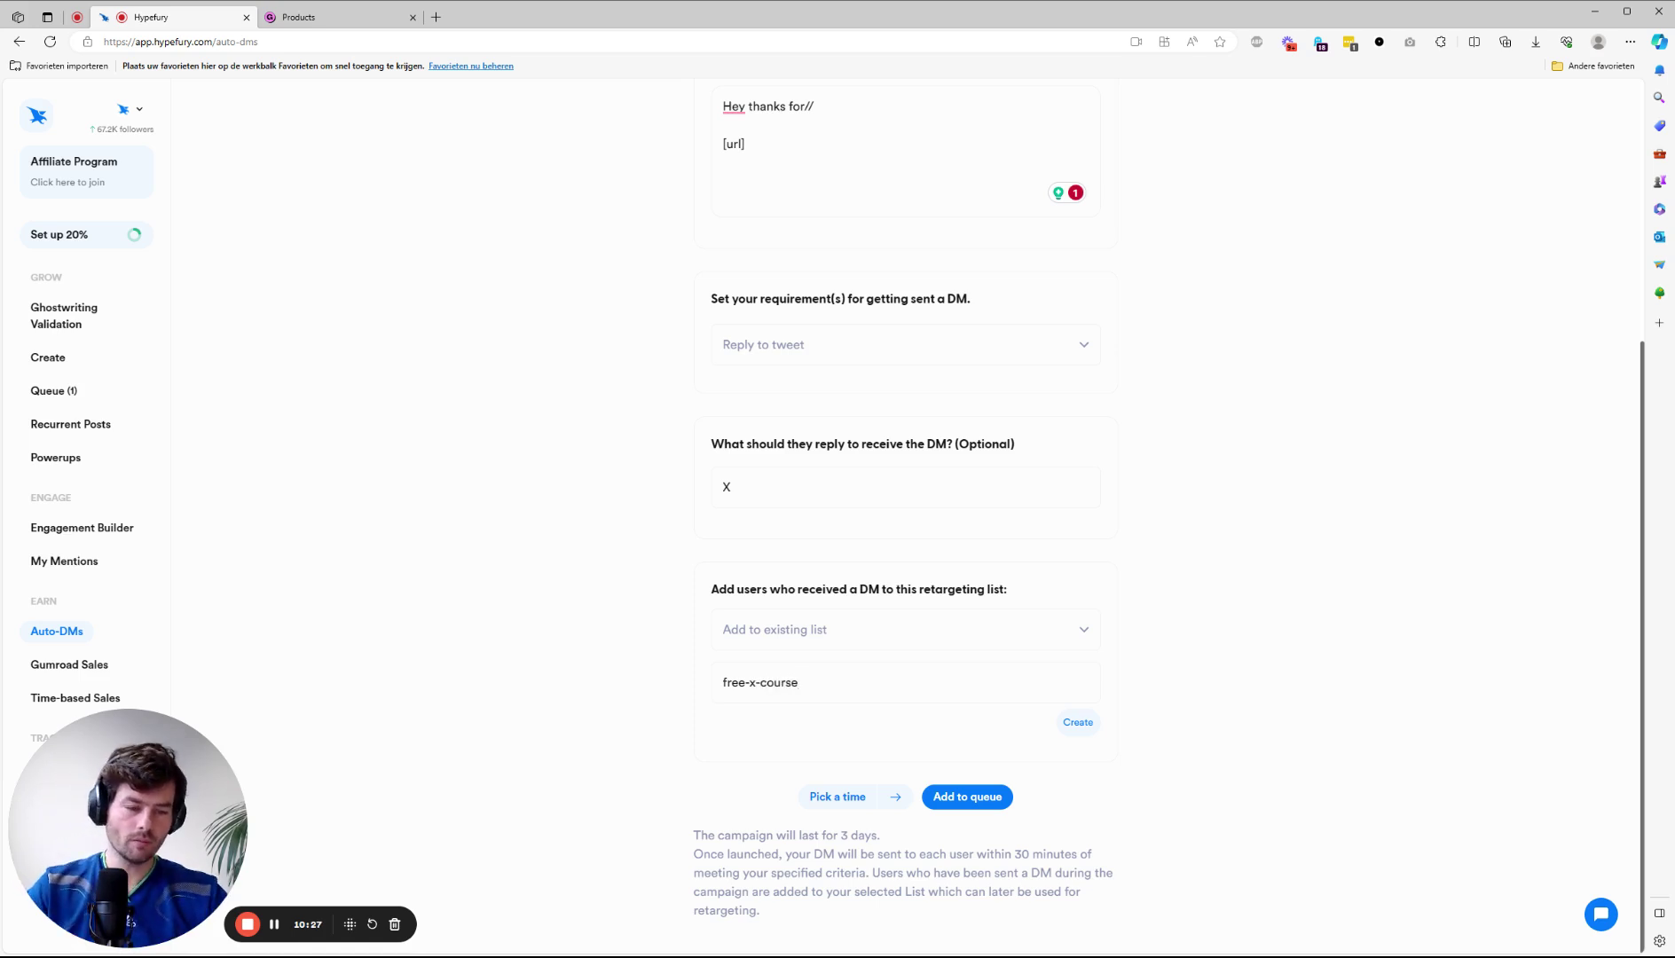
pyautogui.click(1078, 722)
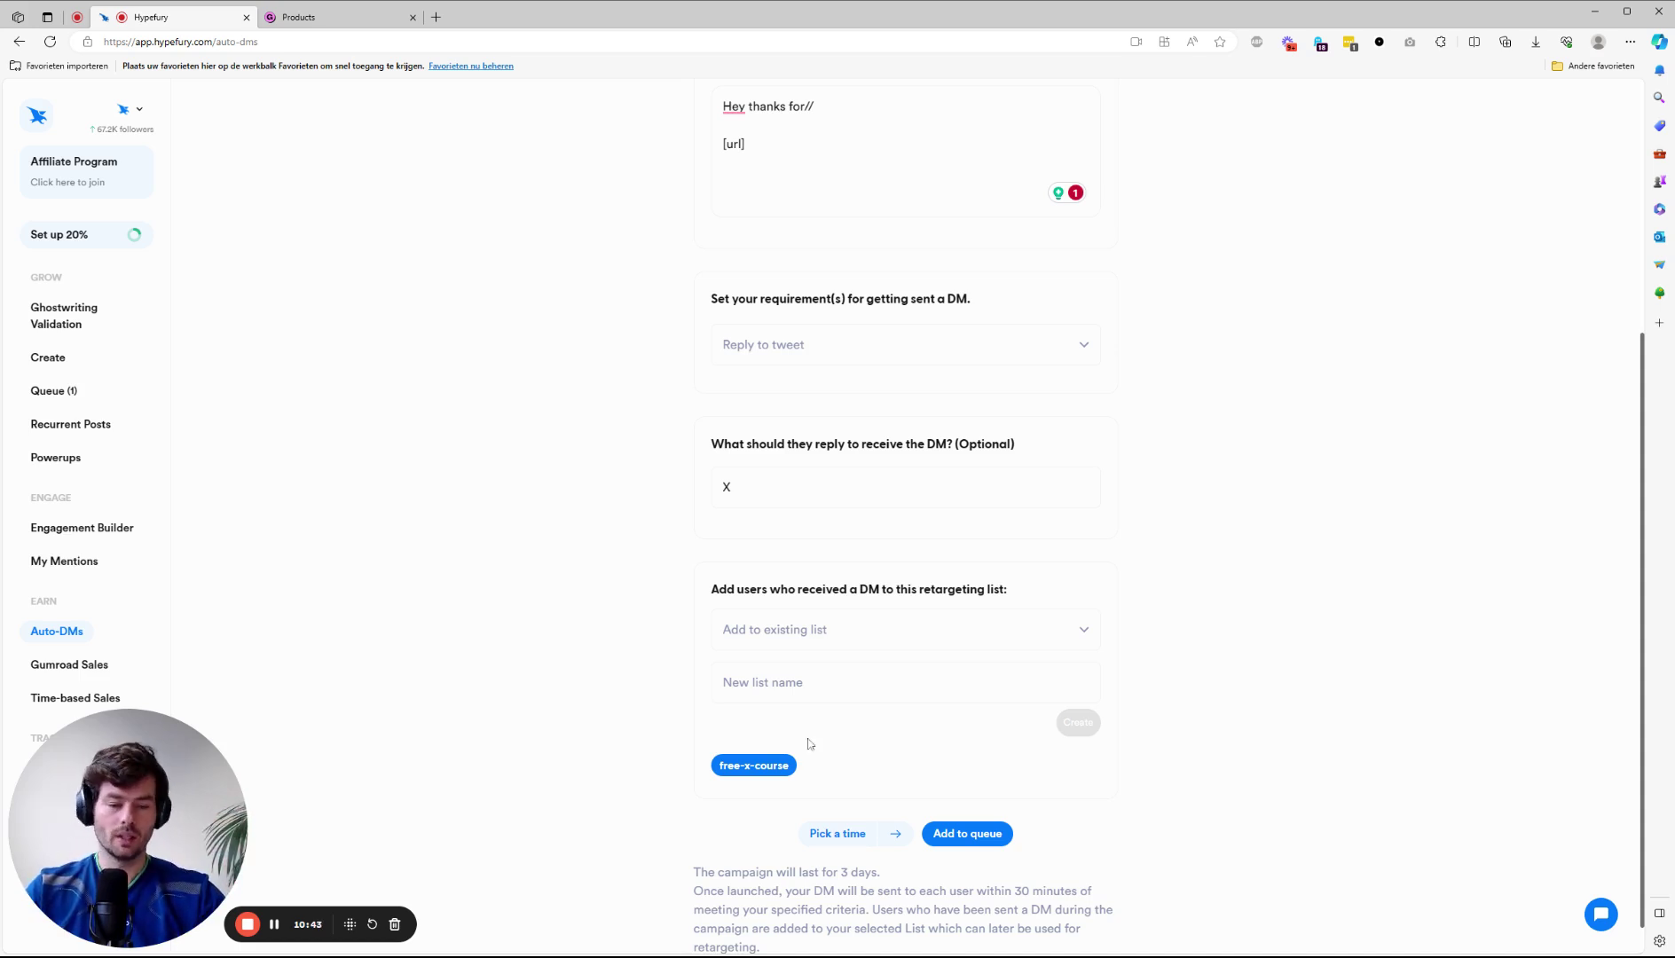
pyautogui.click(977, 835)
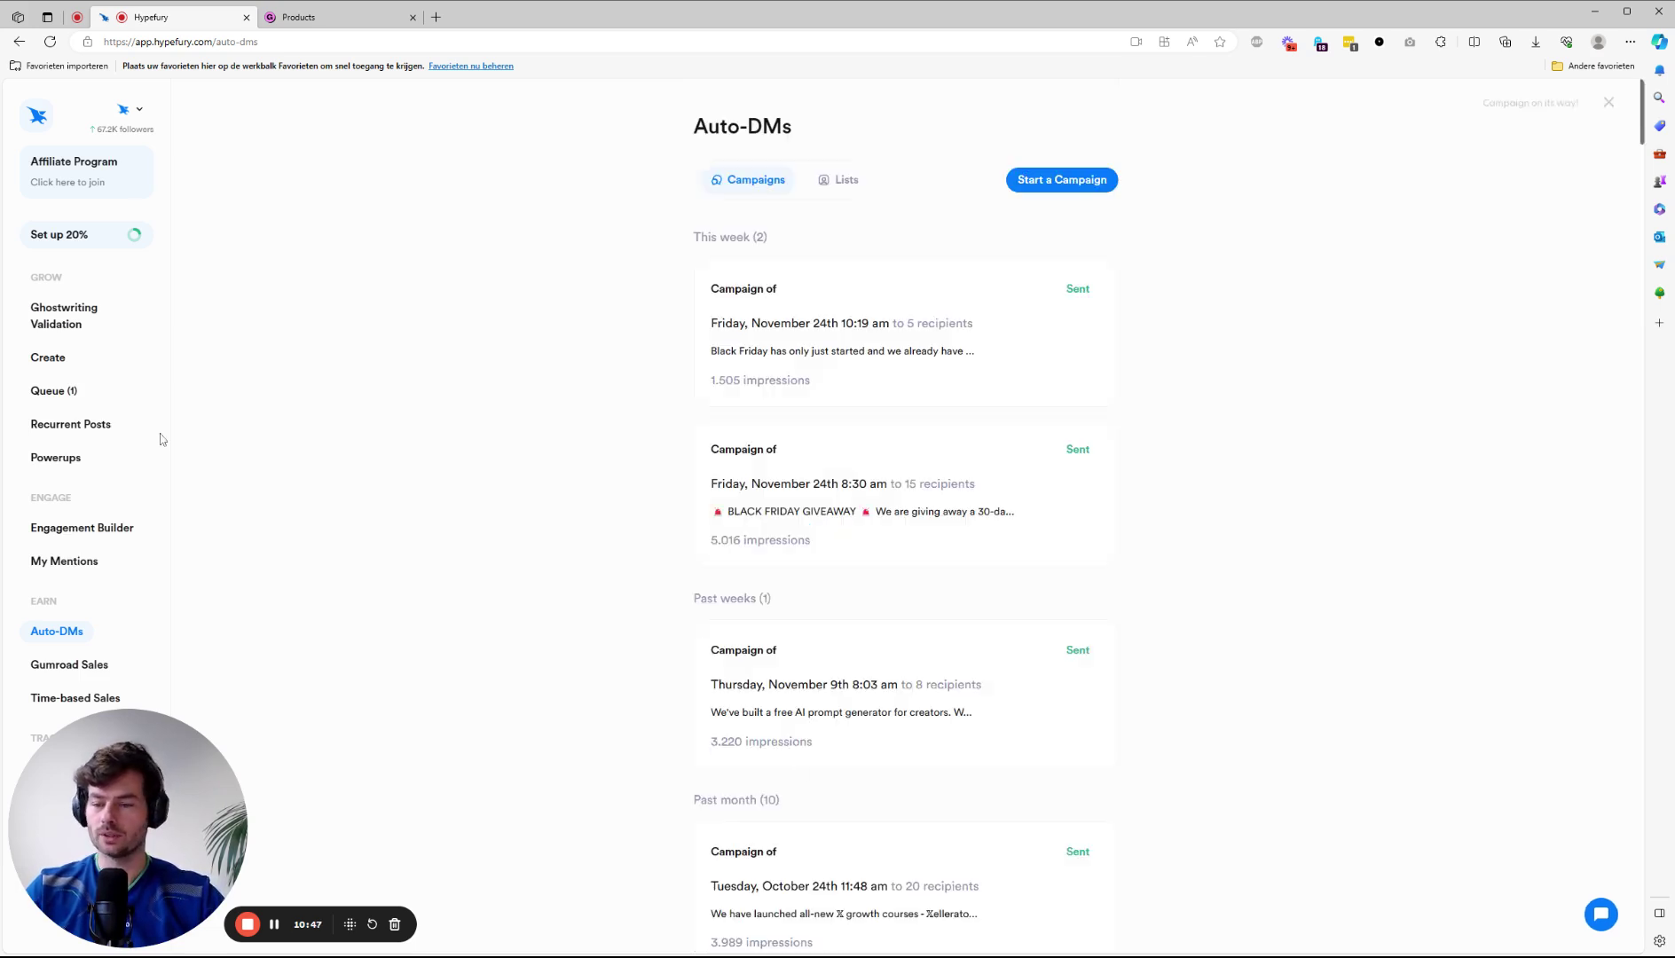
# Delete the 10:57 course post and the 08:30 ghostwriting post from the Queue, confirming each.
pyautogui.click(52, 391)
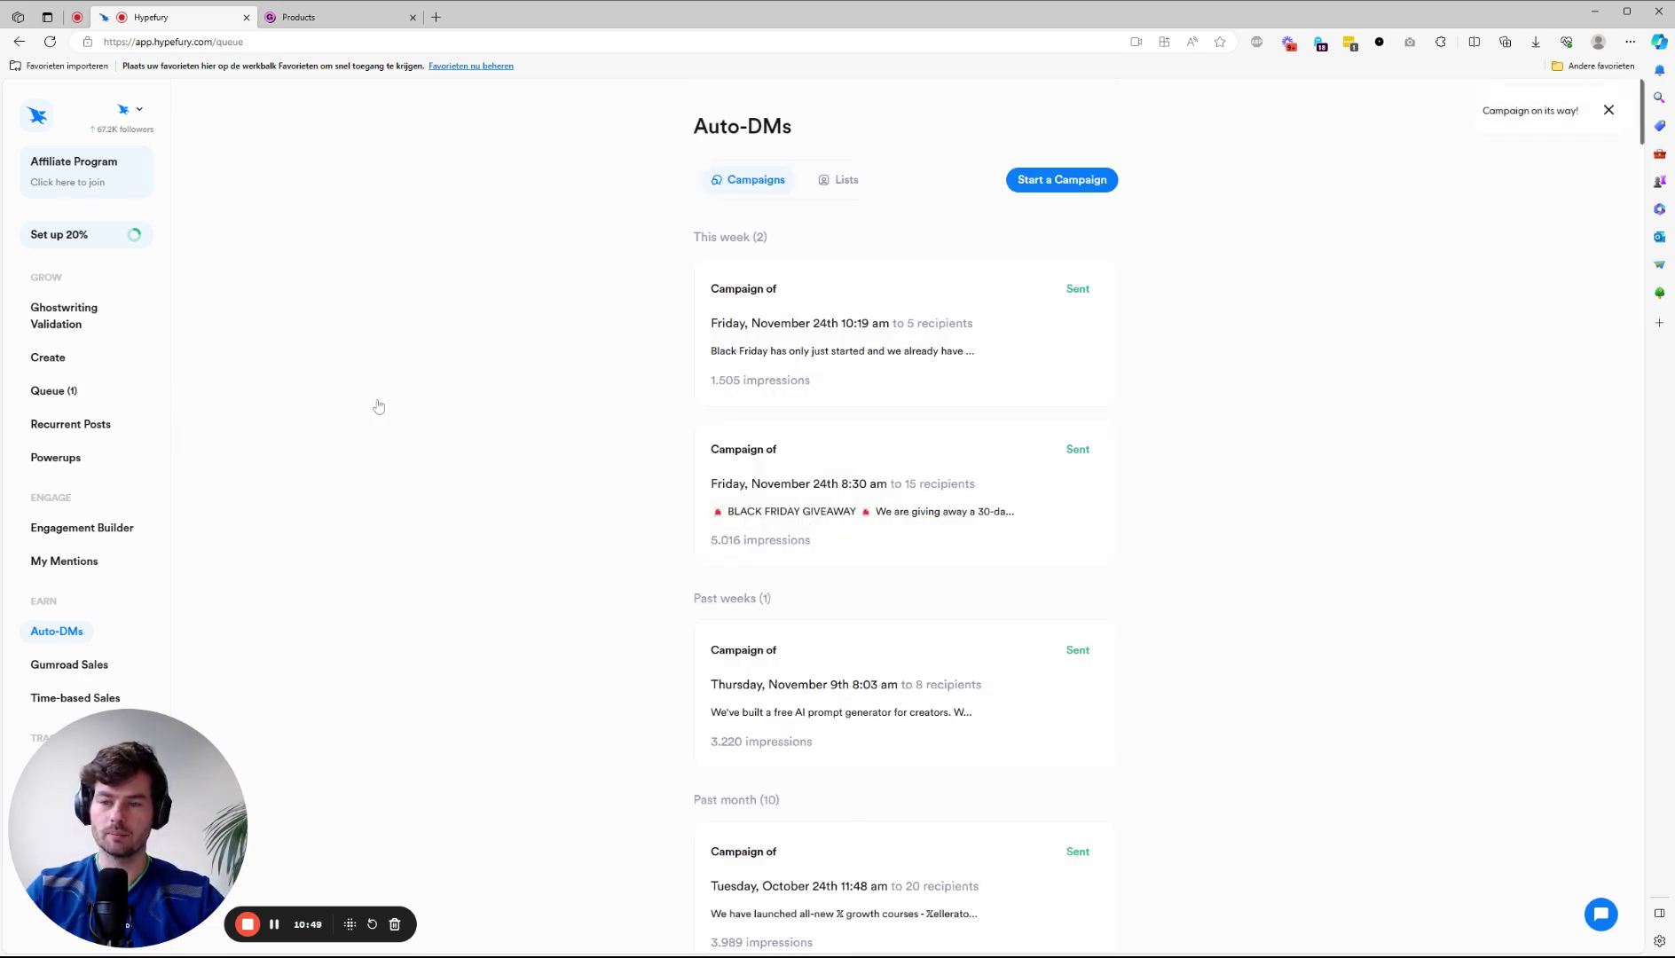
pyautogui.scroll(-5, 532, 439)
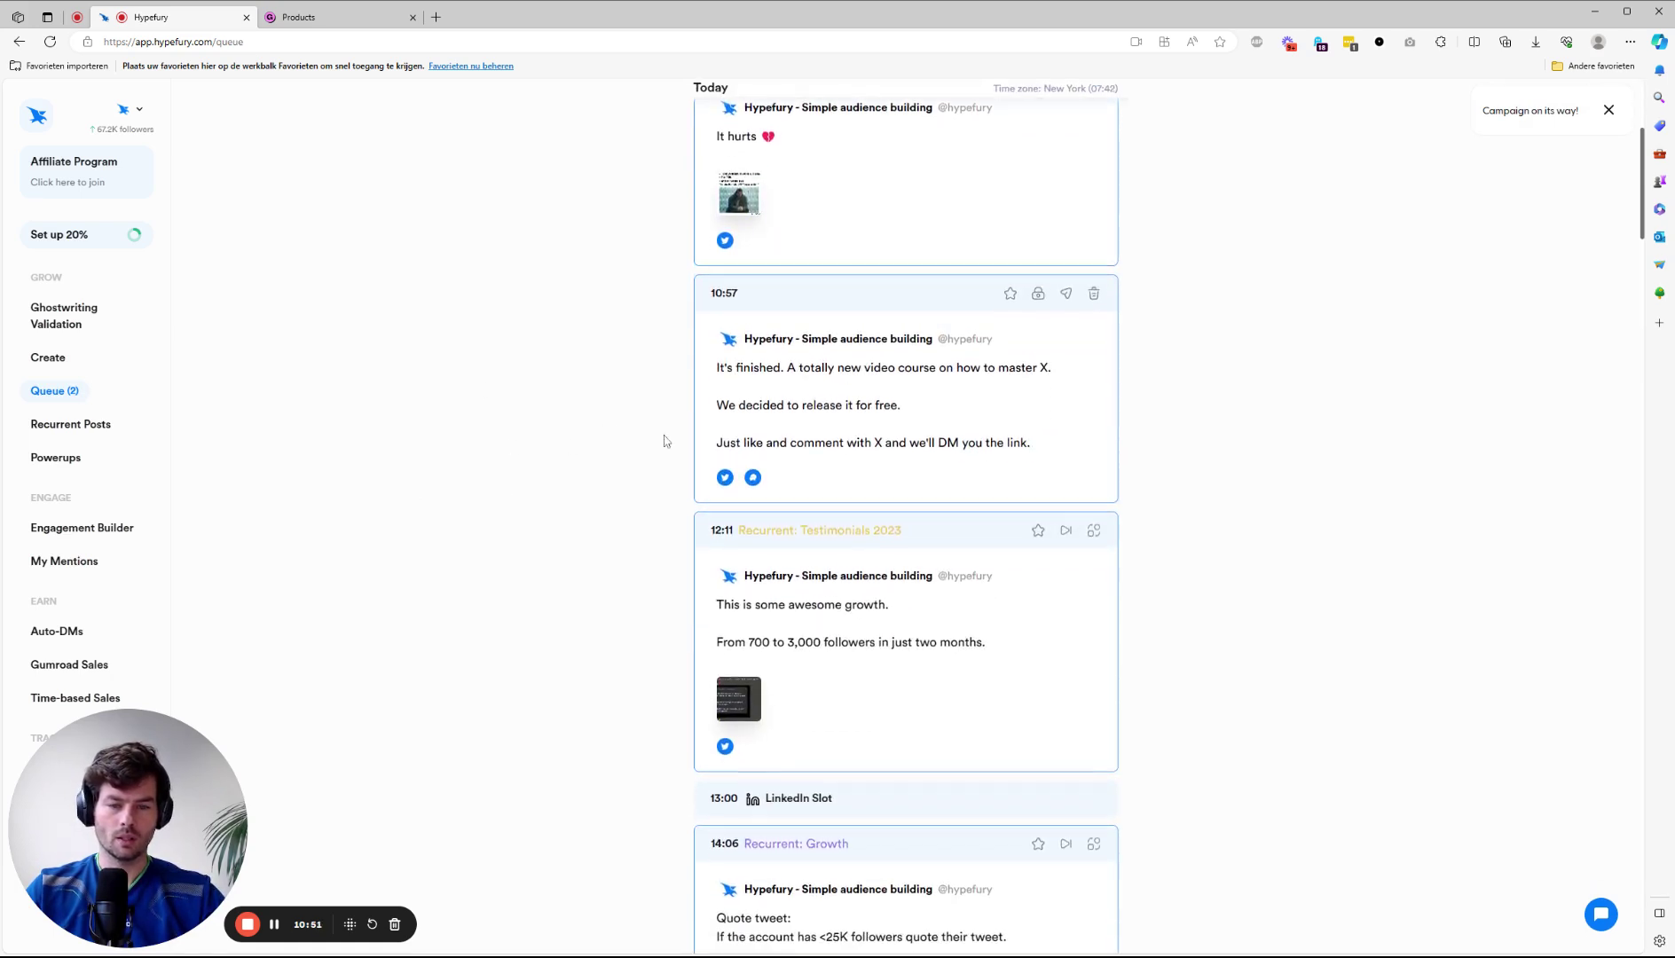
pyautogui.moveTo(752, 479)
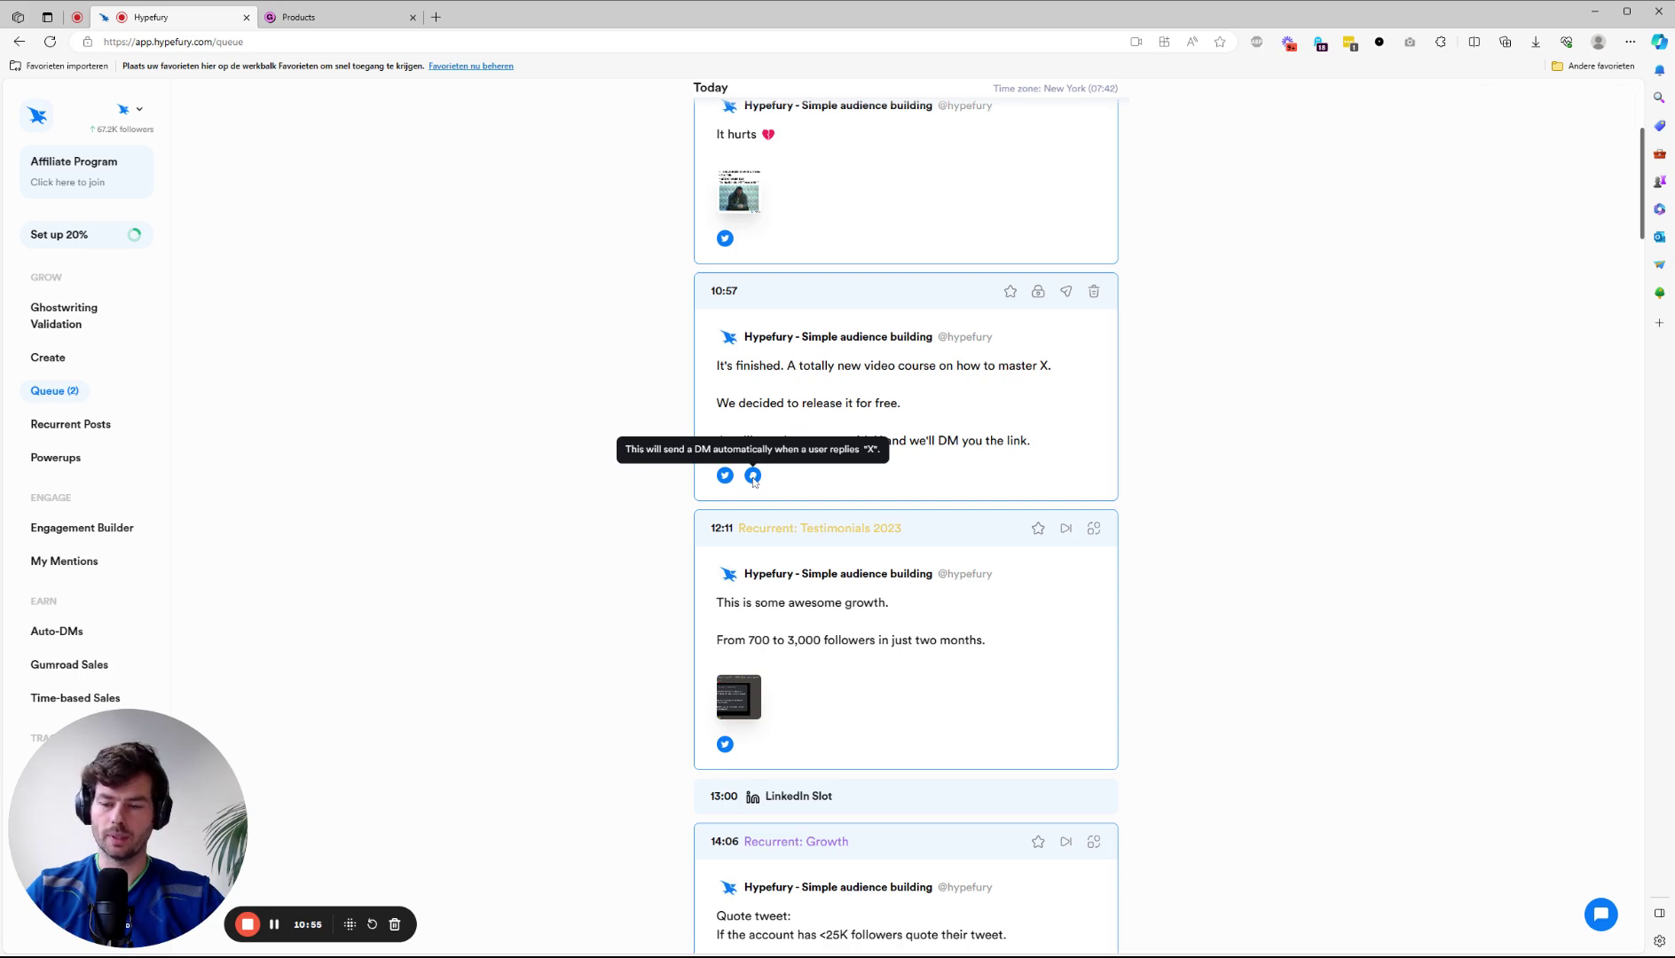
pyautogui.click(1093, 291)
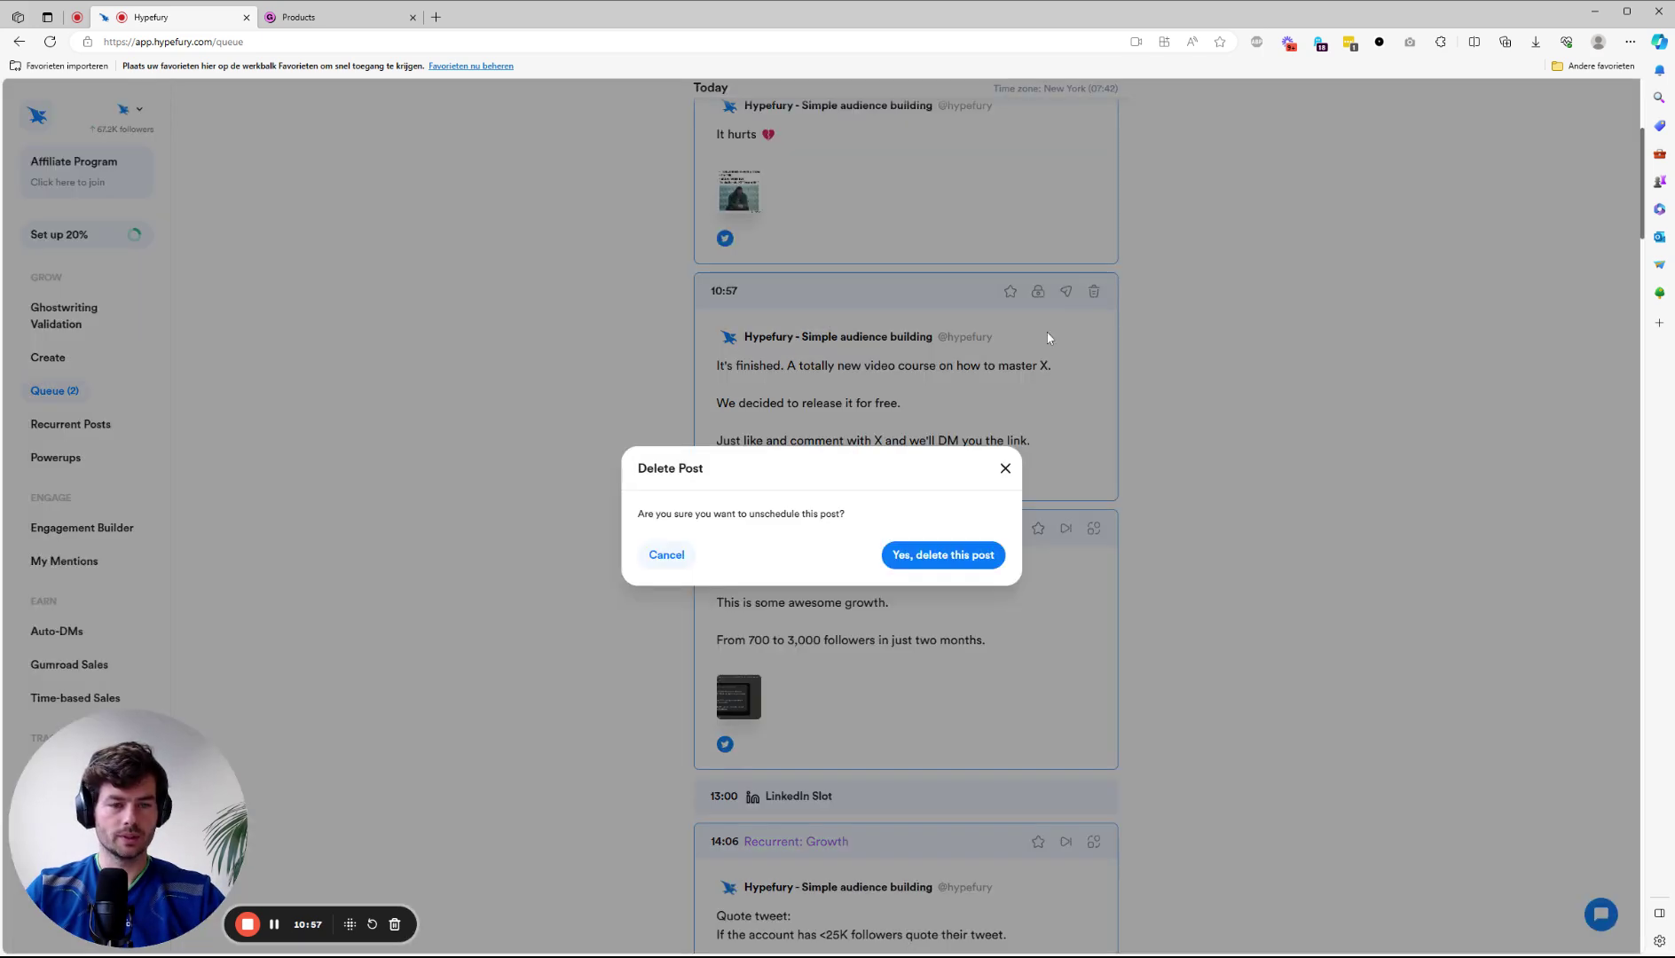
pyautogui.click(913, 545)
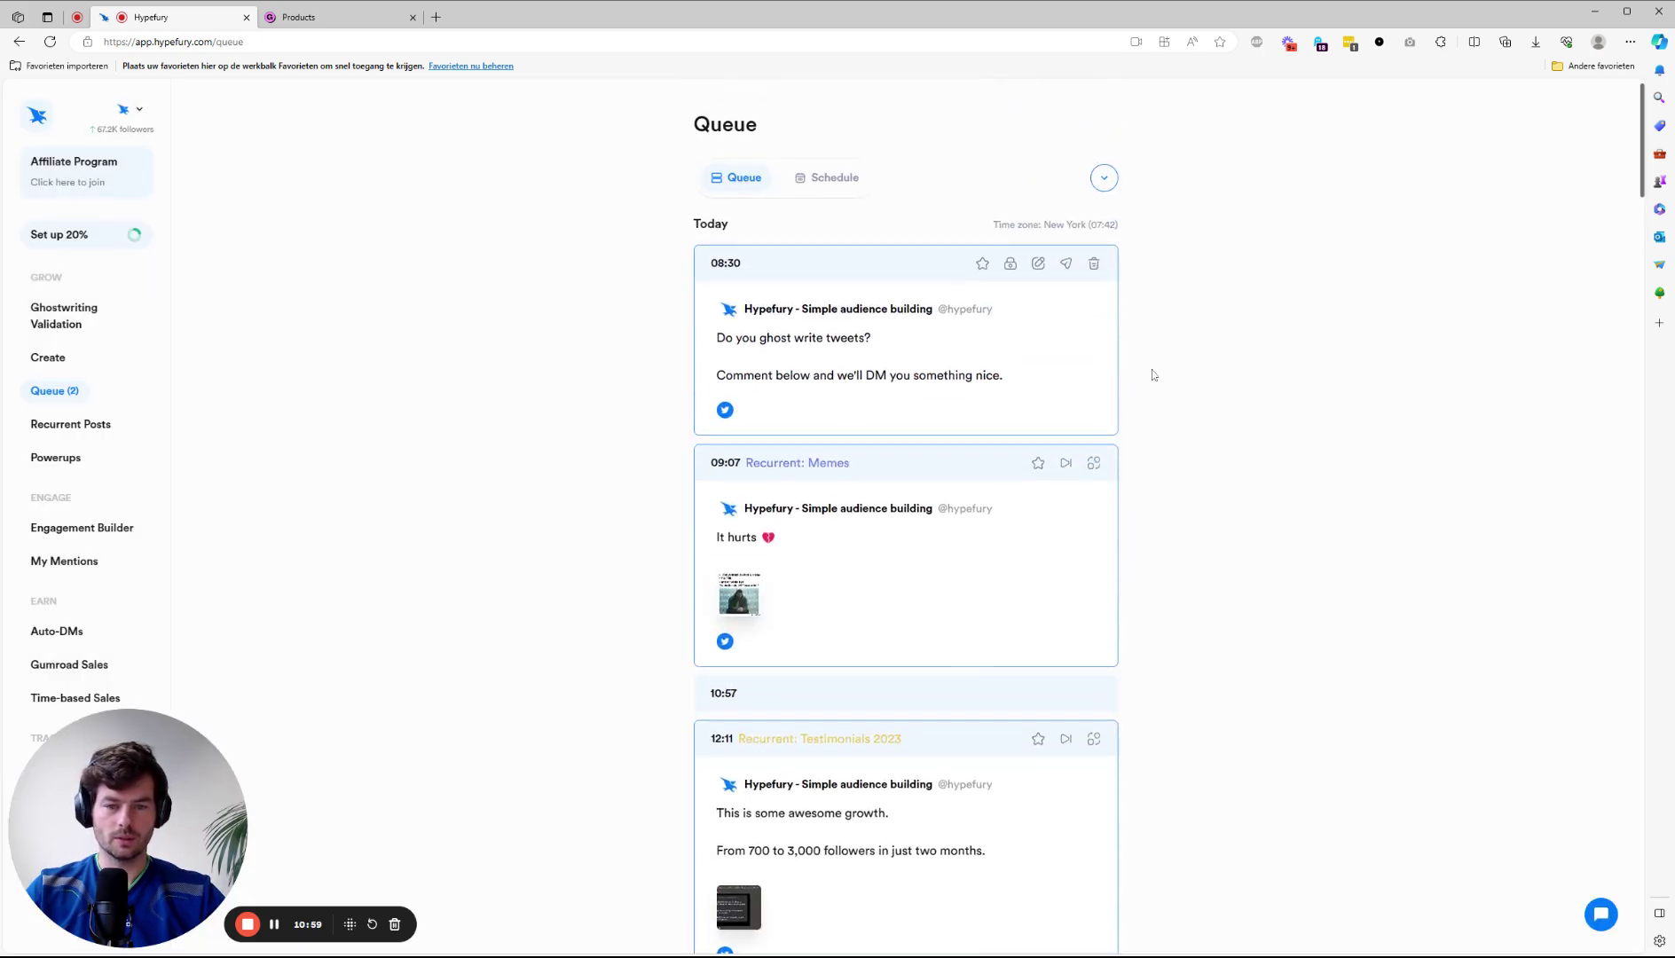
pyautogui.click(1094, 265)
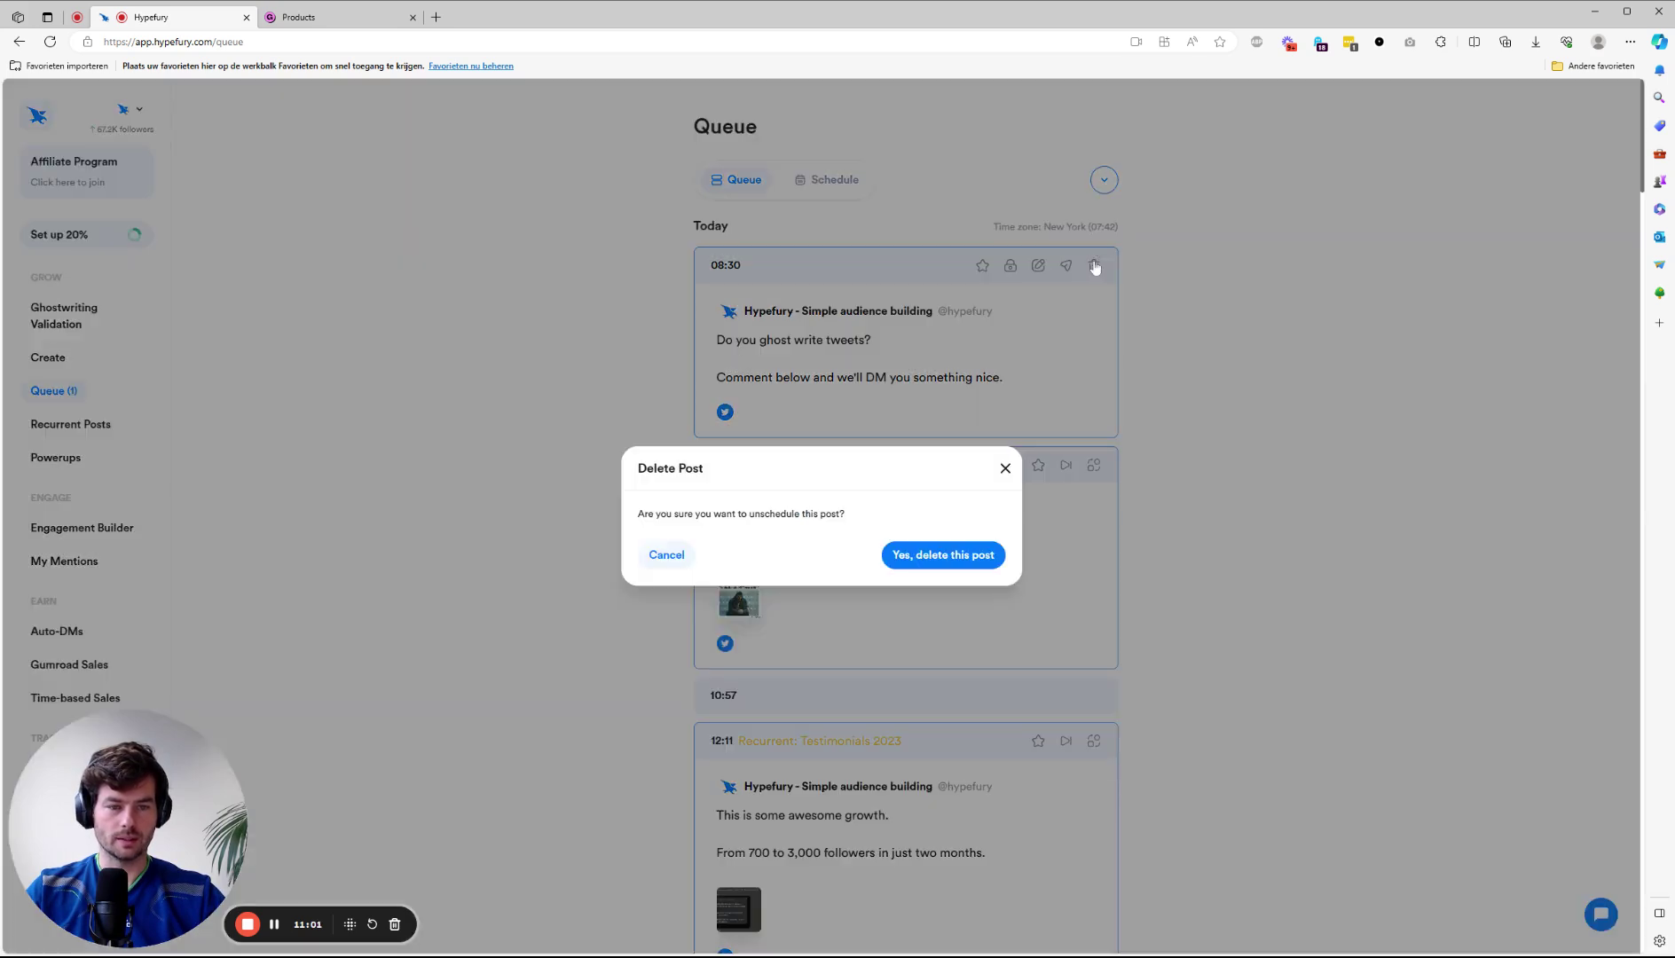
pyautogui.click(940, 552)
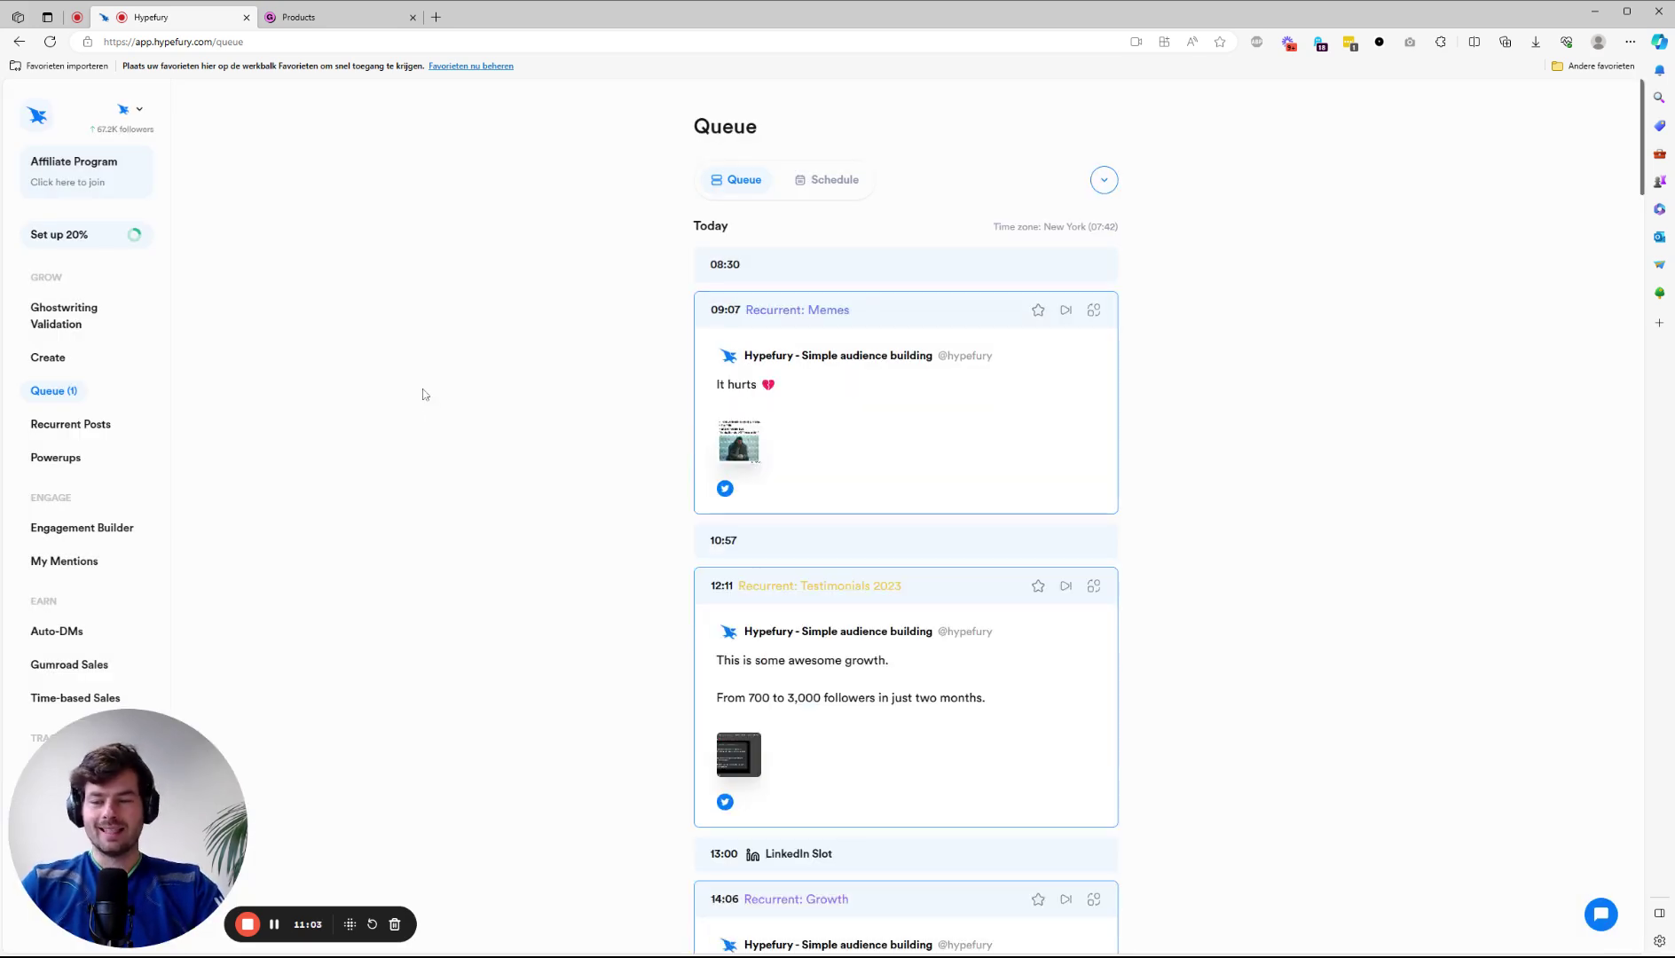
pyautogui.scroll(-7, 133, 586)
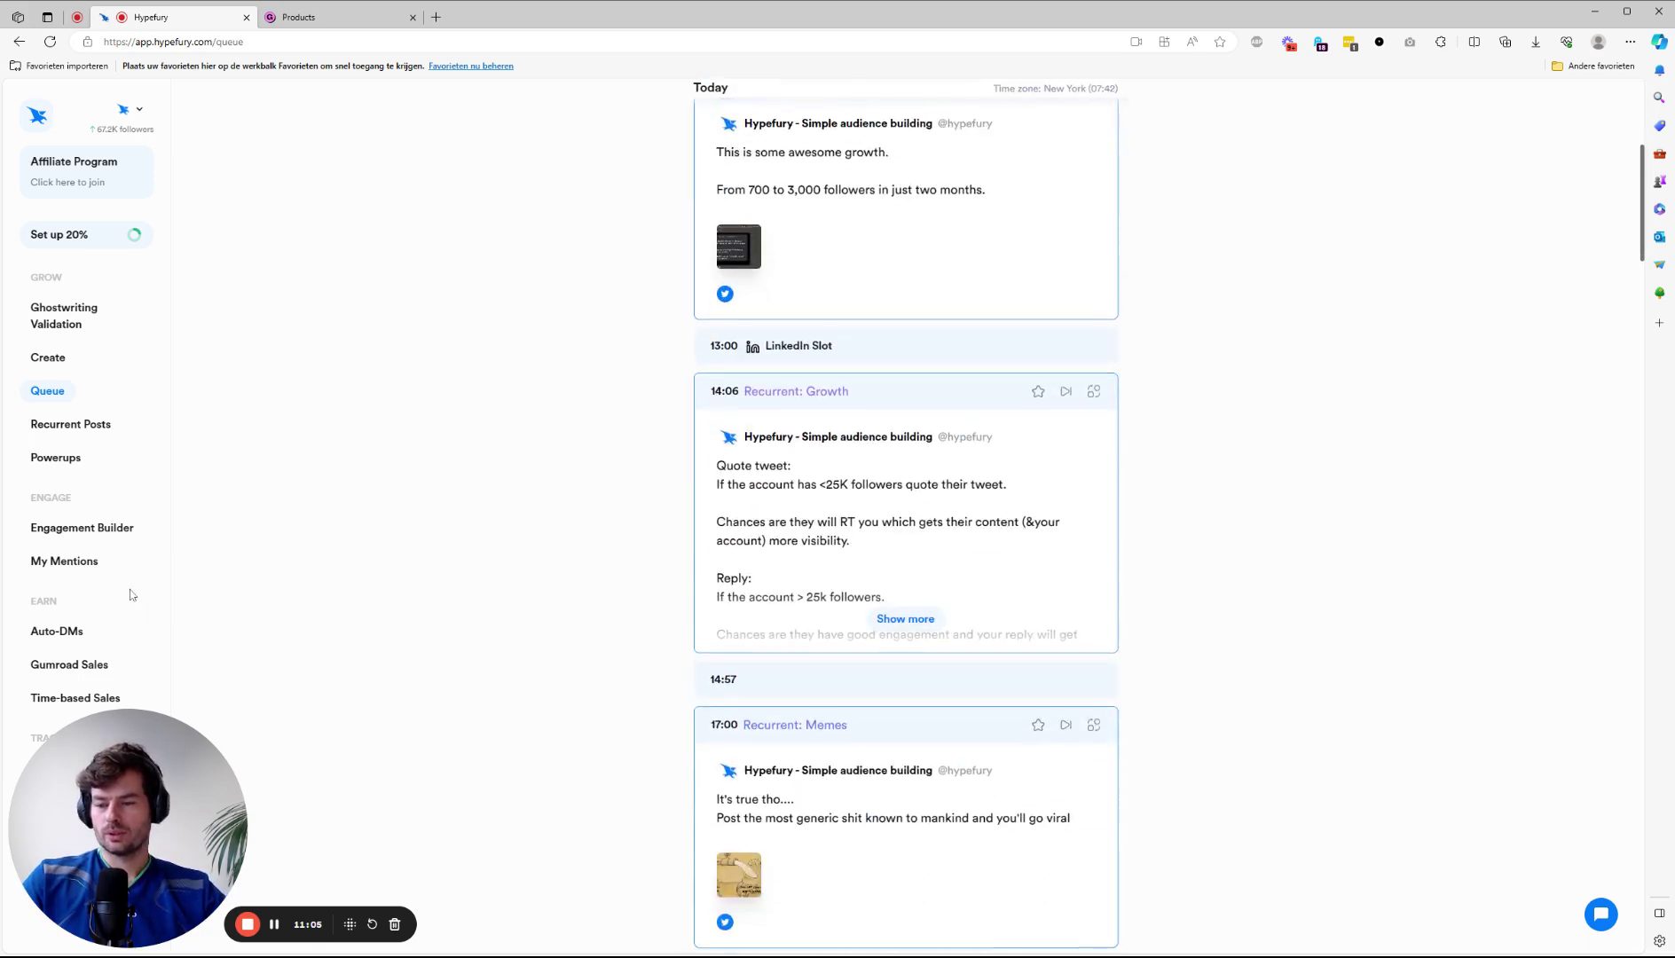
pyautogui.scroll(-3, 87, 631)
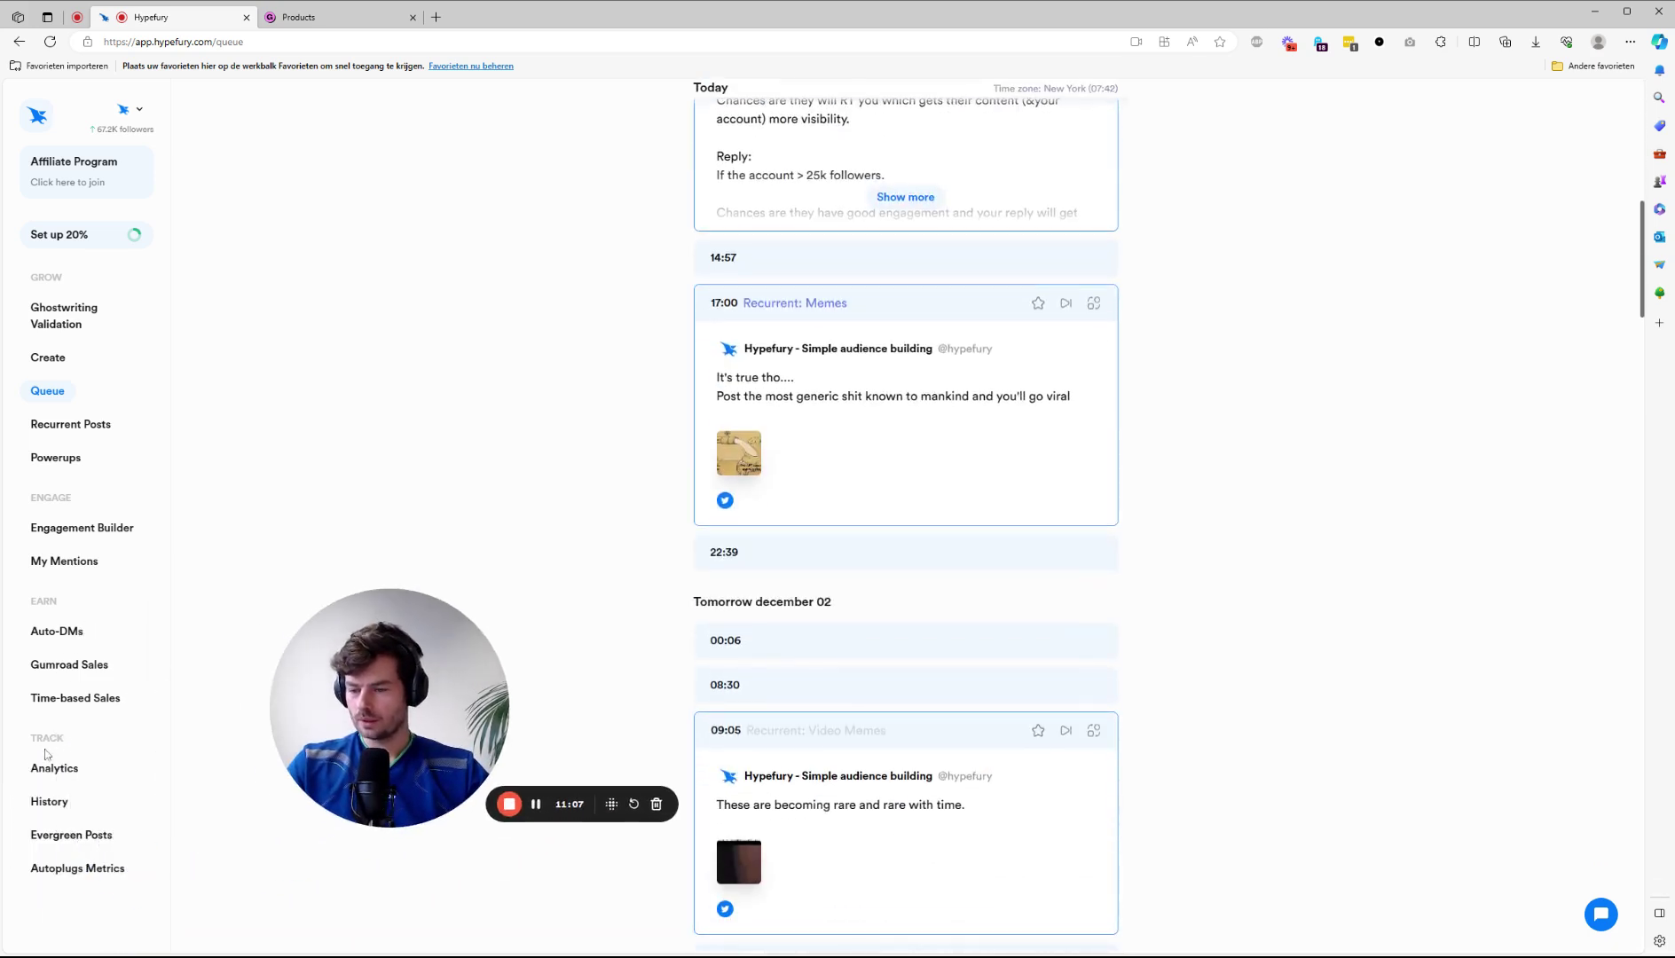
# Show Analytics for the last 90 days with tweets sorted by Profile Clicks.
pyautogui.click(53, 768)
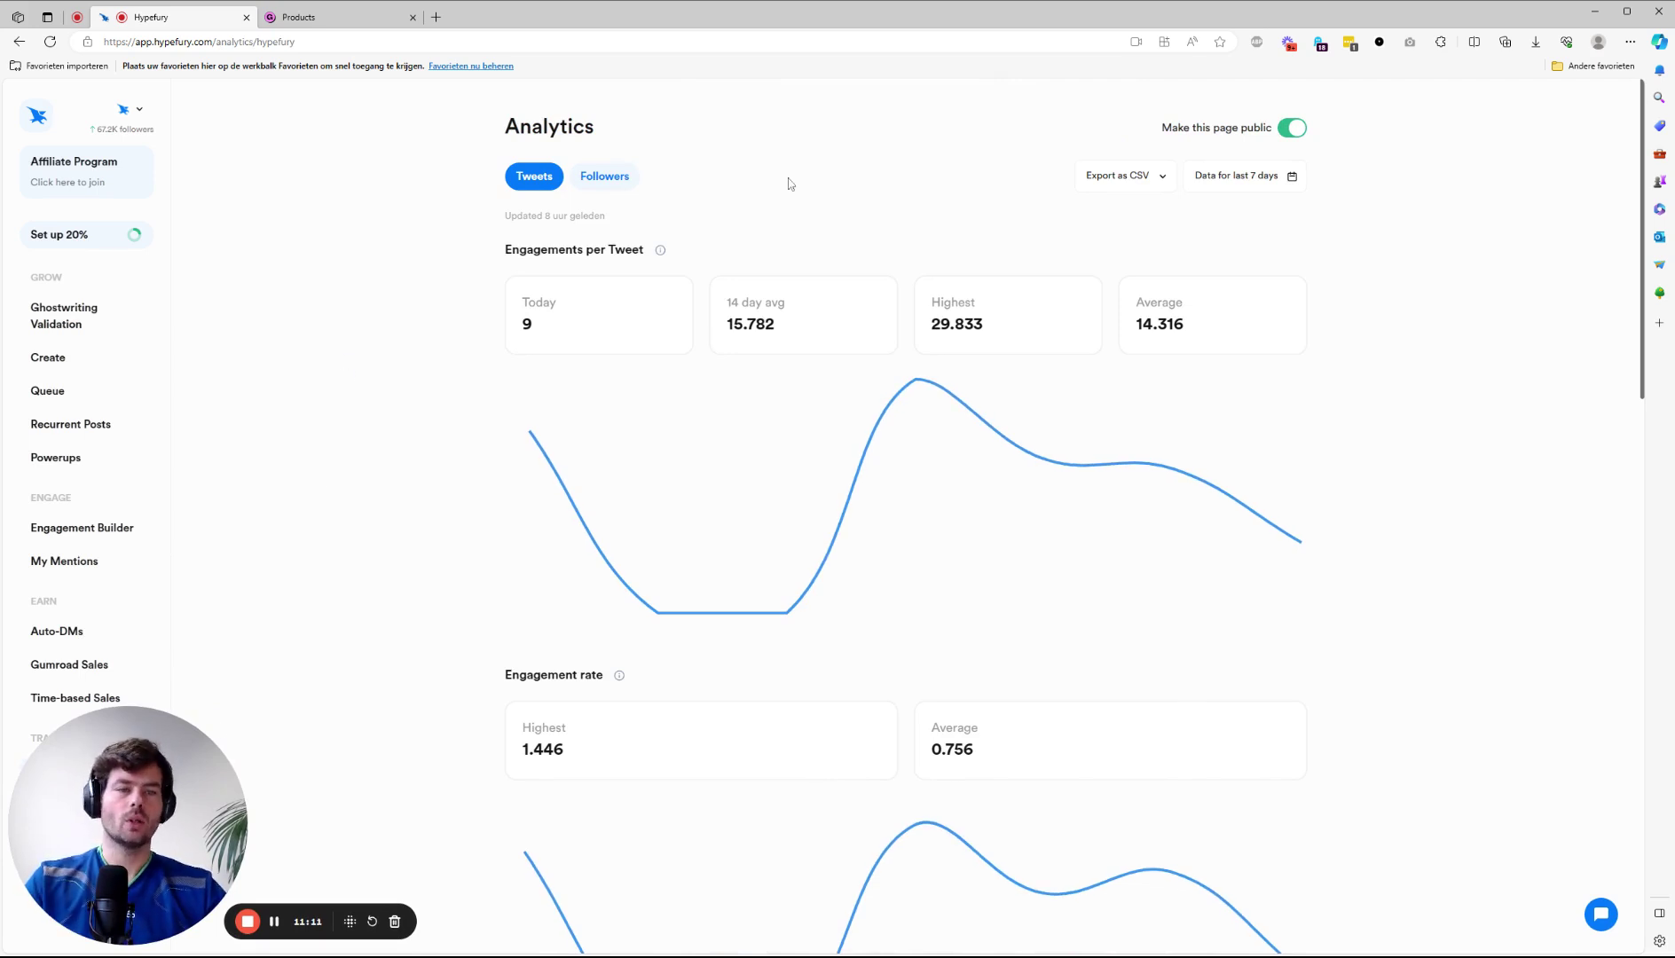
pyautogui.click(1234, 177)
pyautogui.click(1264, 294)
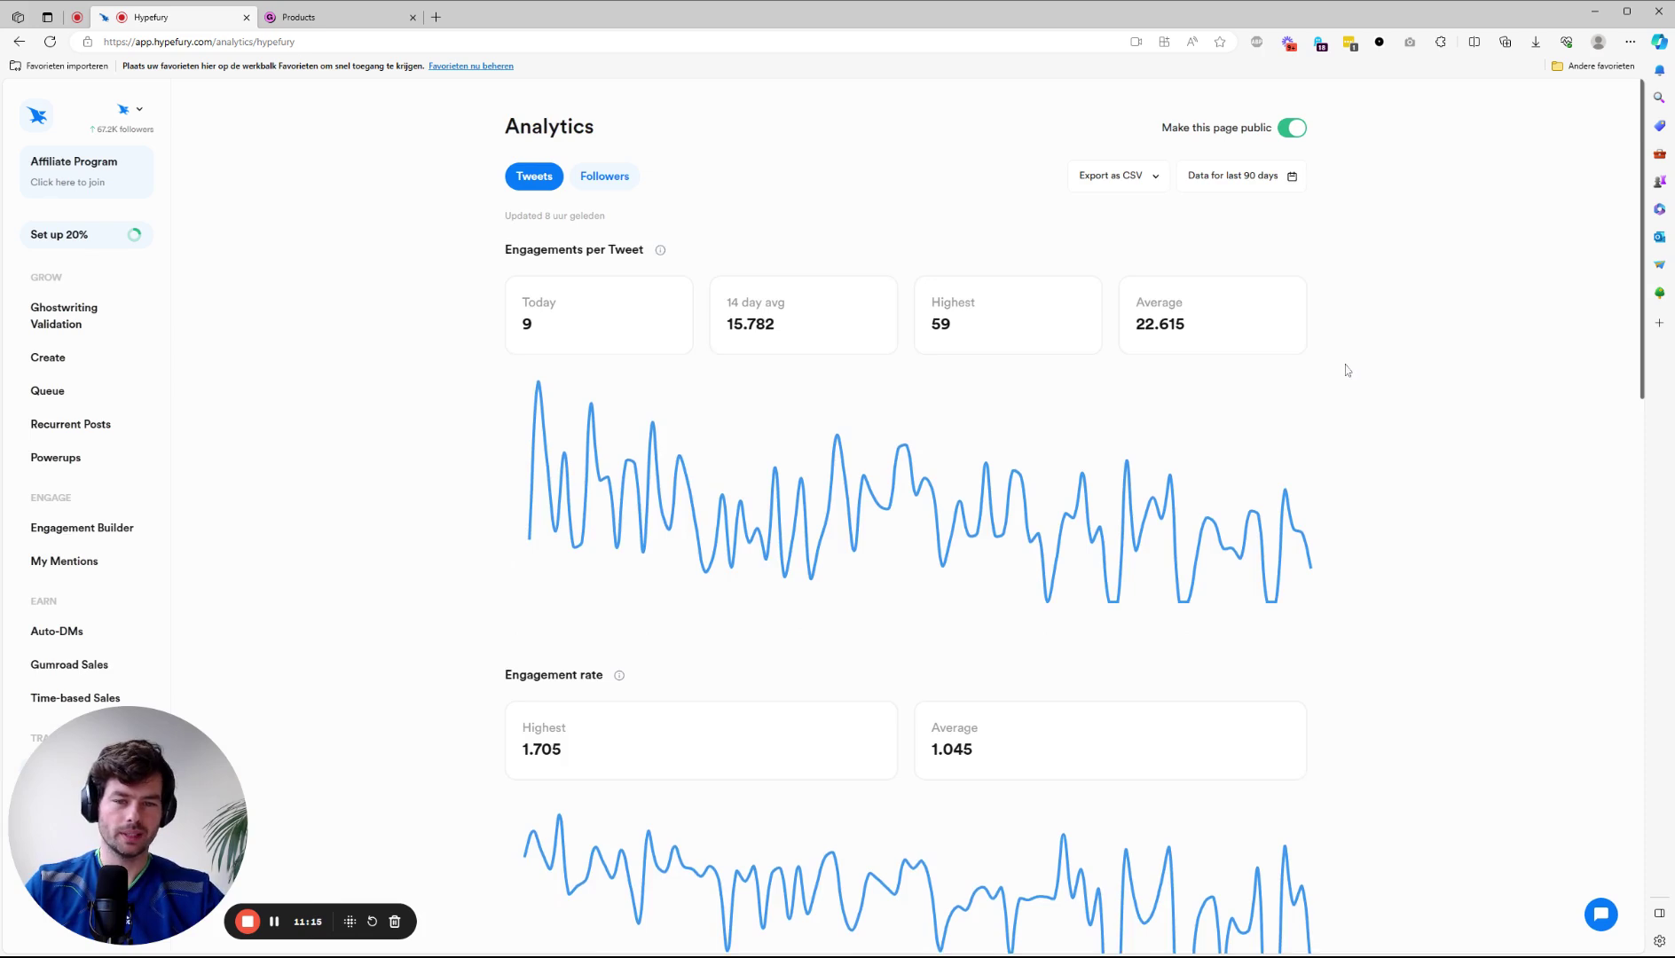
pyautogui.scroll(-10, 1345, 408)
pyautogui.scroll(-8, 1344, 437)
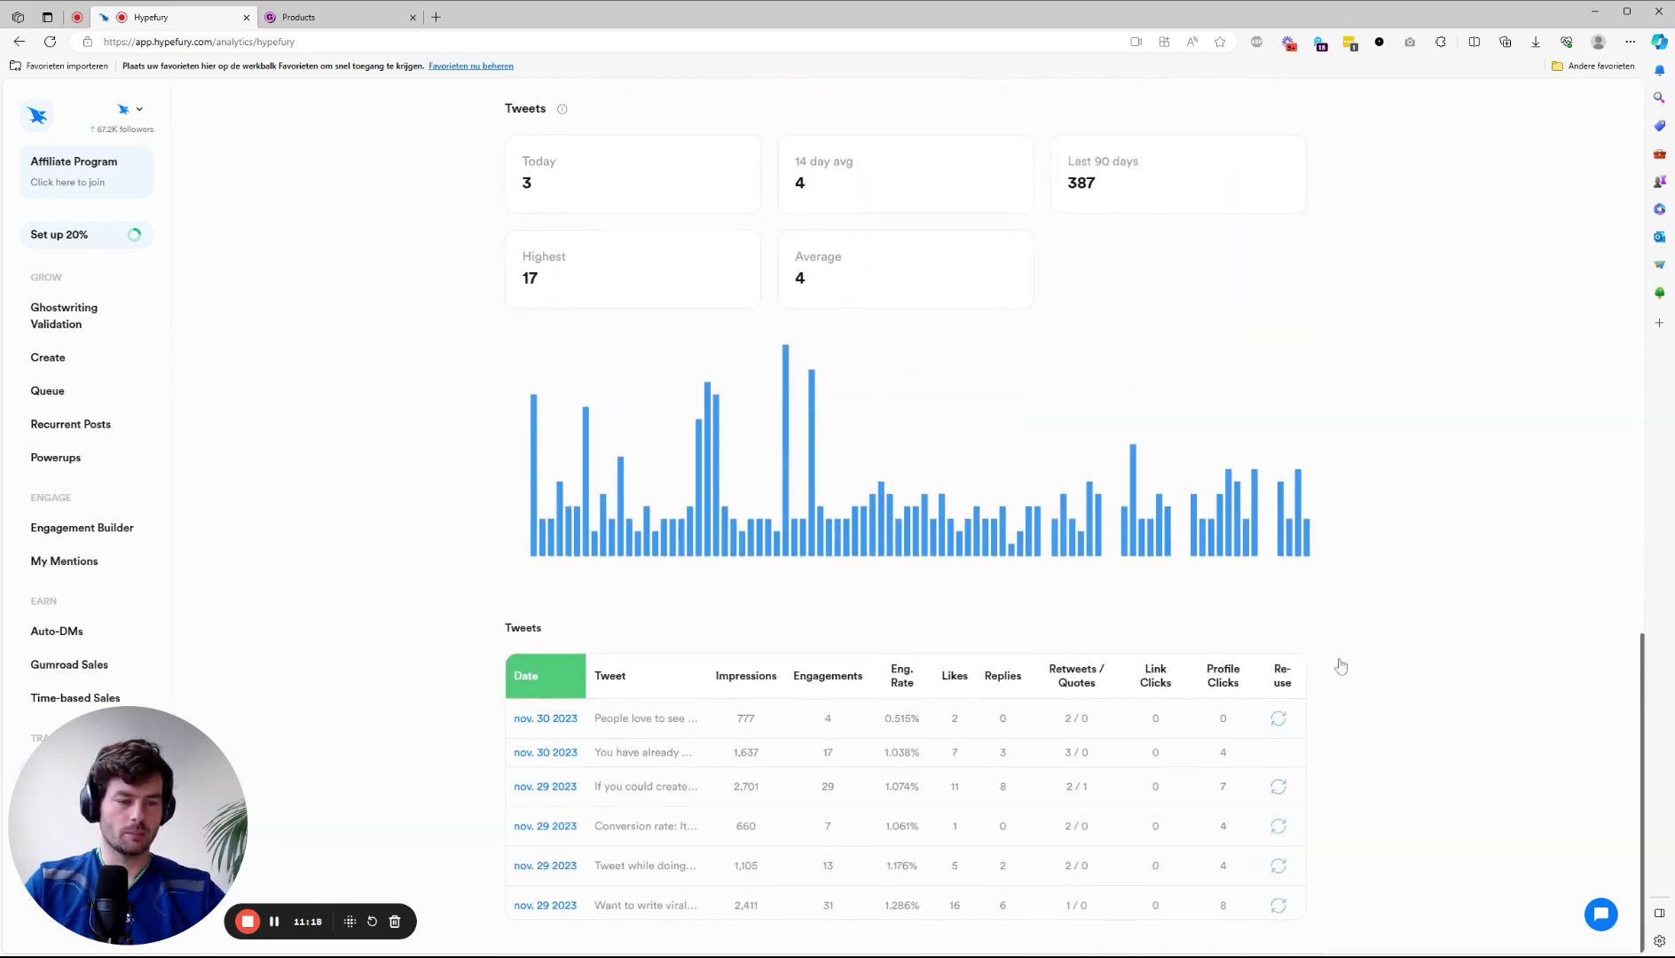
pyautogui.click(1222, 683)
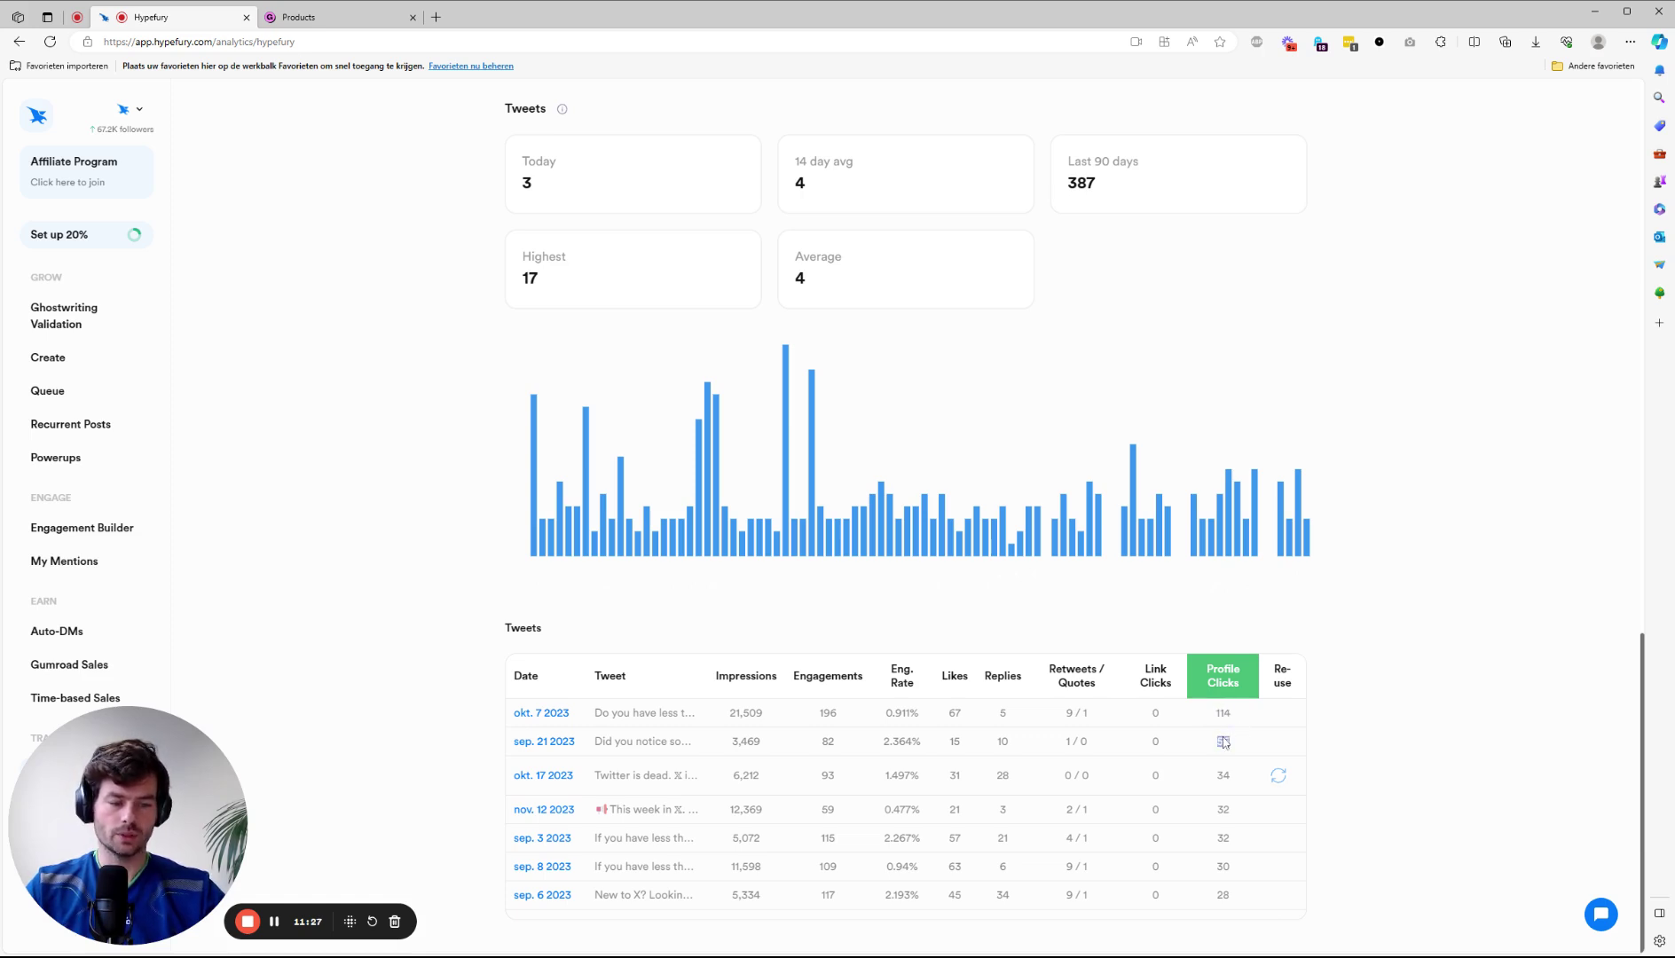
# Open the Powerups page listing Tweet Booster, Auto Unretweeter and the Autoplug tools.
pyautogui.moveTo(142, 794); pyautogui.dragTo(217, 556)
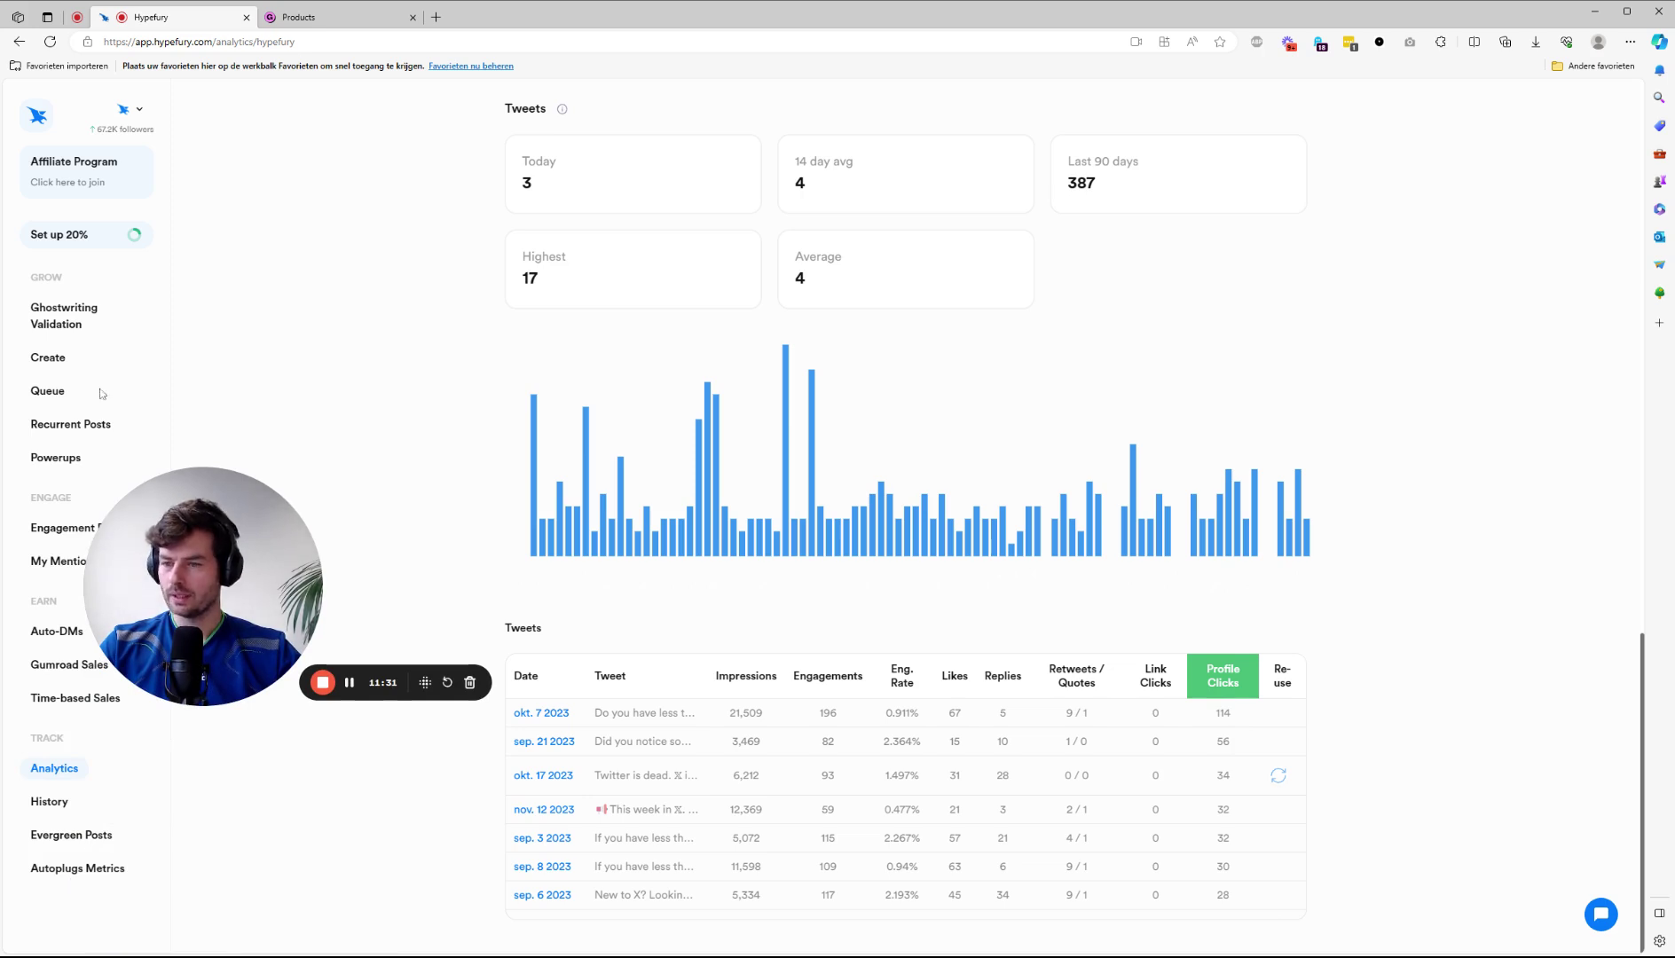
pyautogui.click(55, 457)
pyautogui.moveTo(222, 587); pyautogui.dragTo(160, 831)
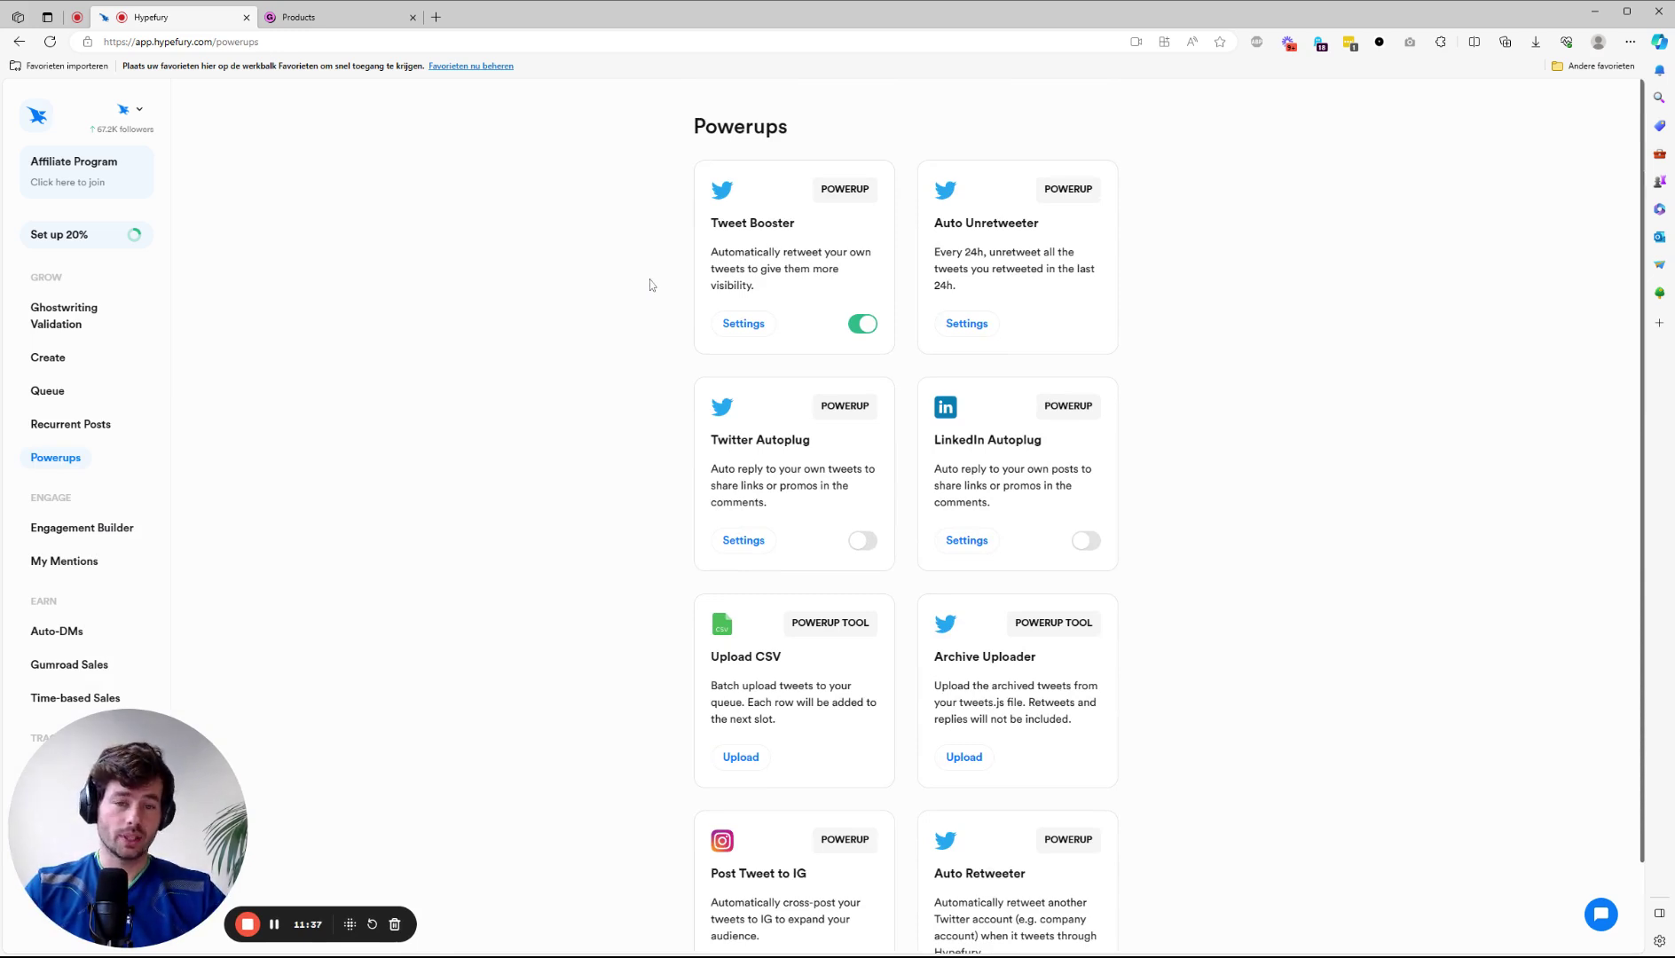
pyautogui.moveTo(709, 223); pyautogui.dragTo(809, 228)
pyautogui.click(810, 228)
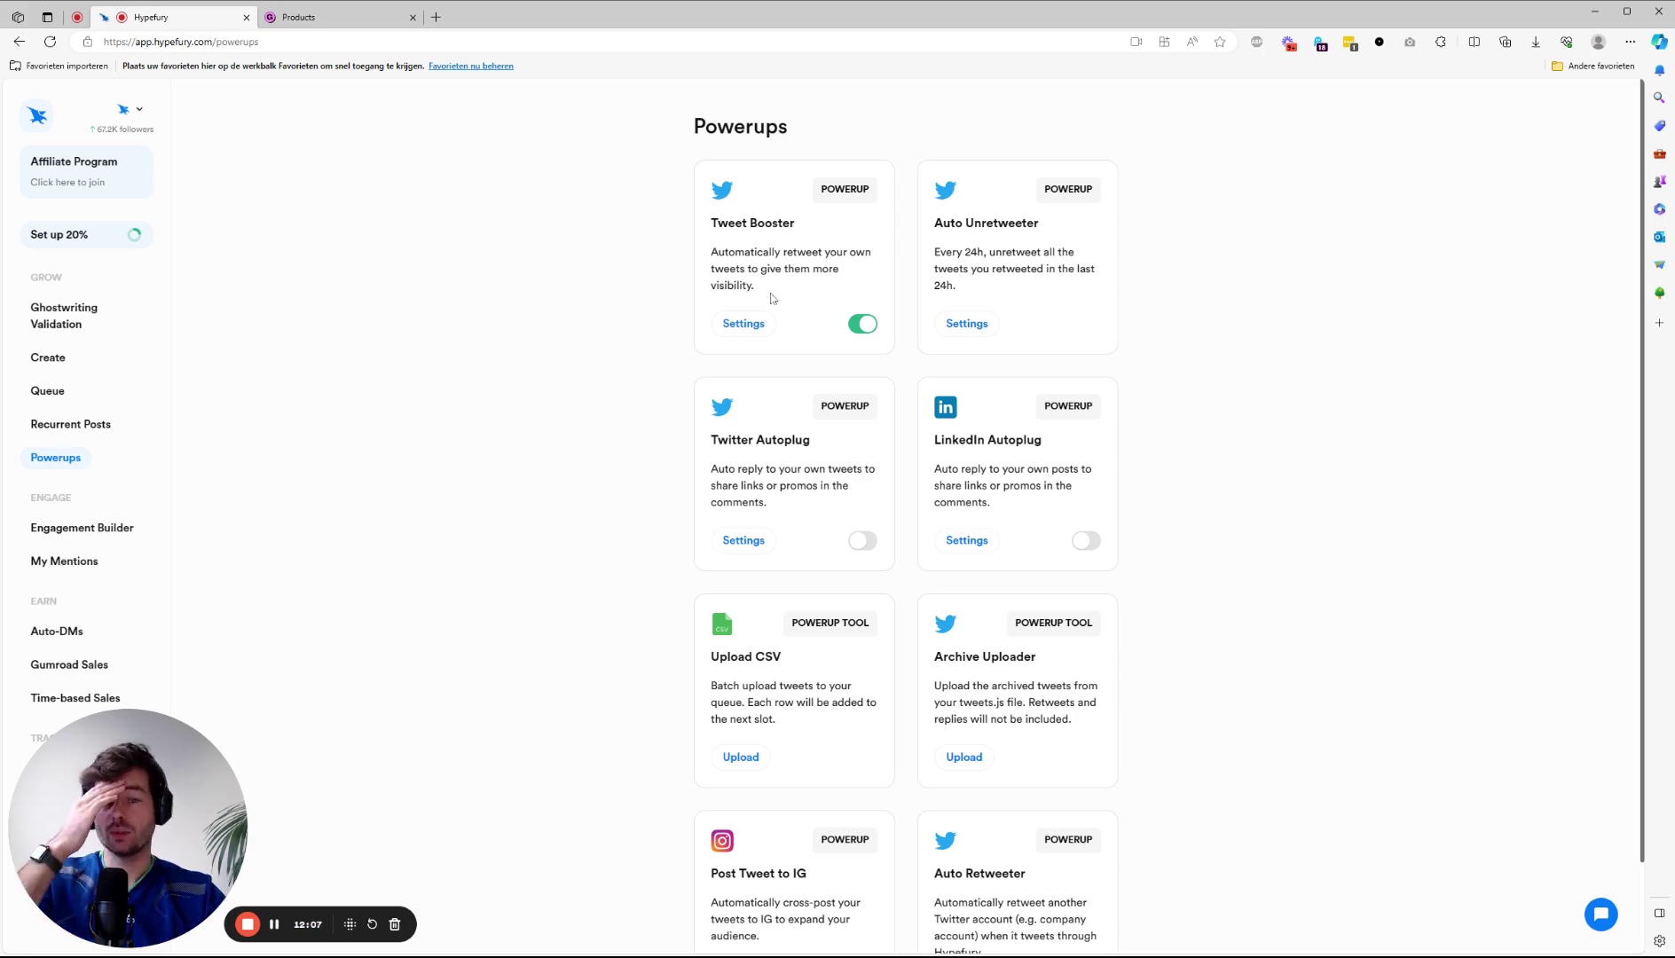
pyautogui.click(751, 331)
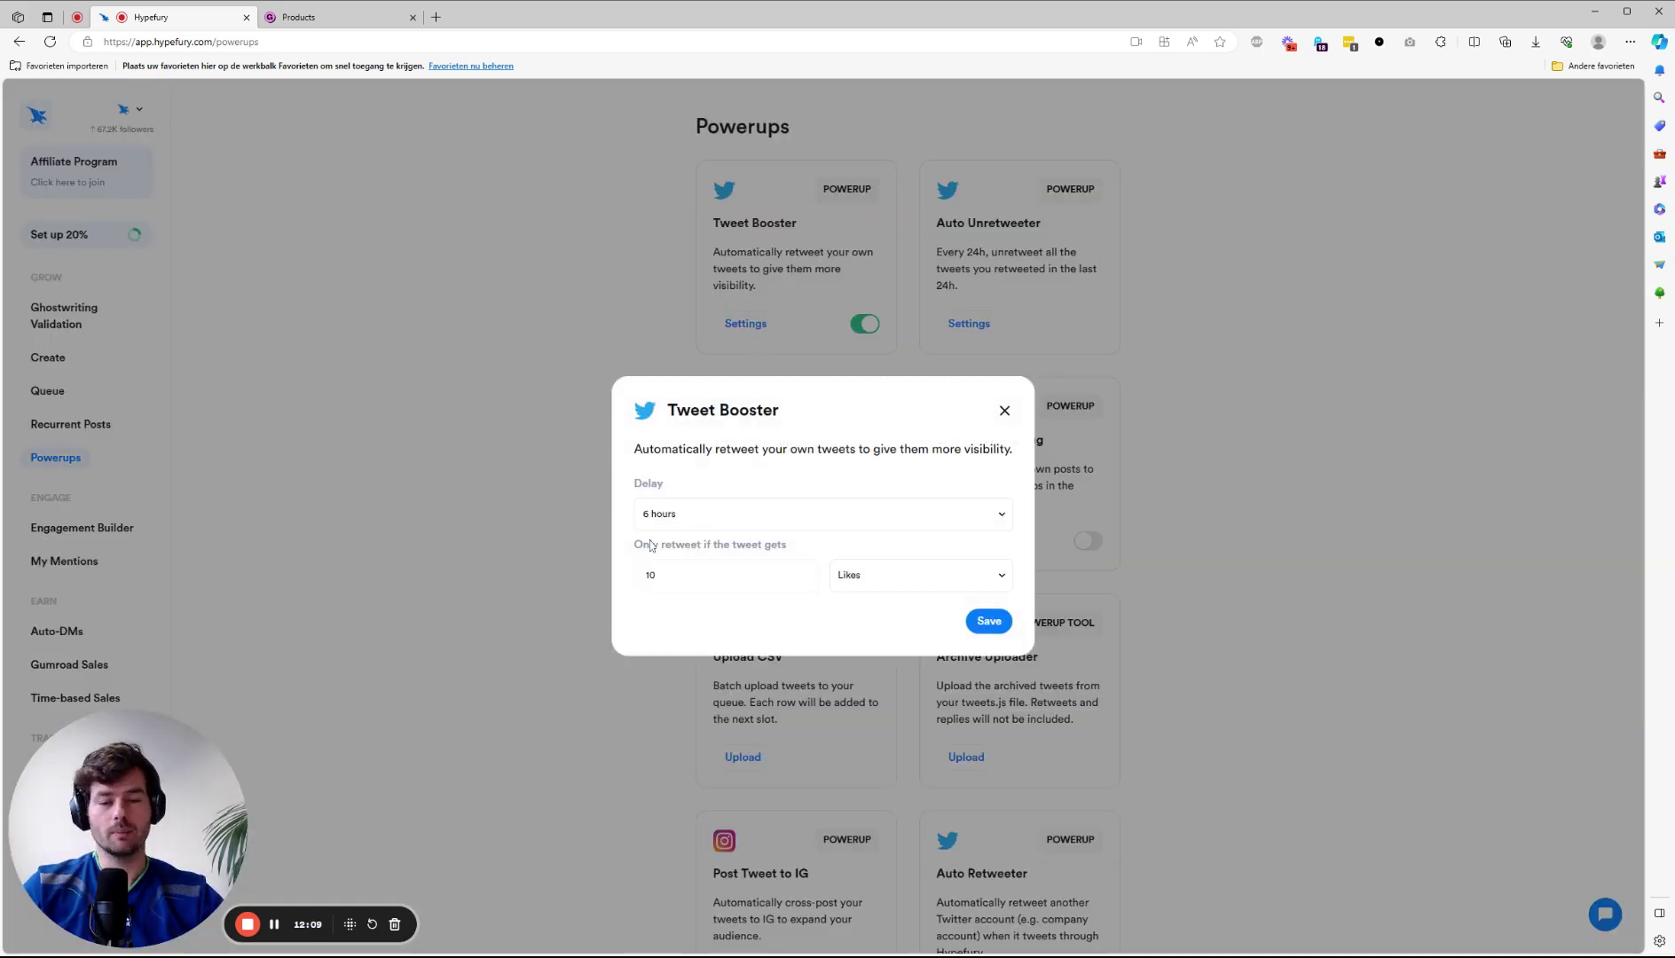
pyautogui.click(1004, 410)
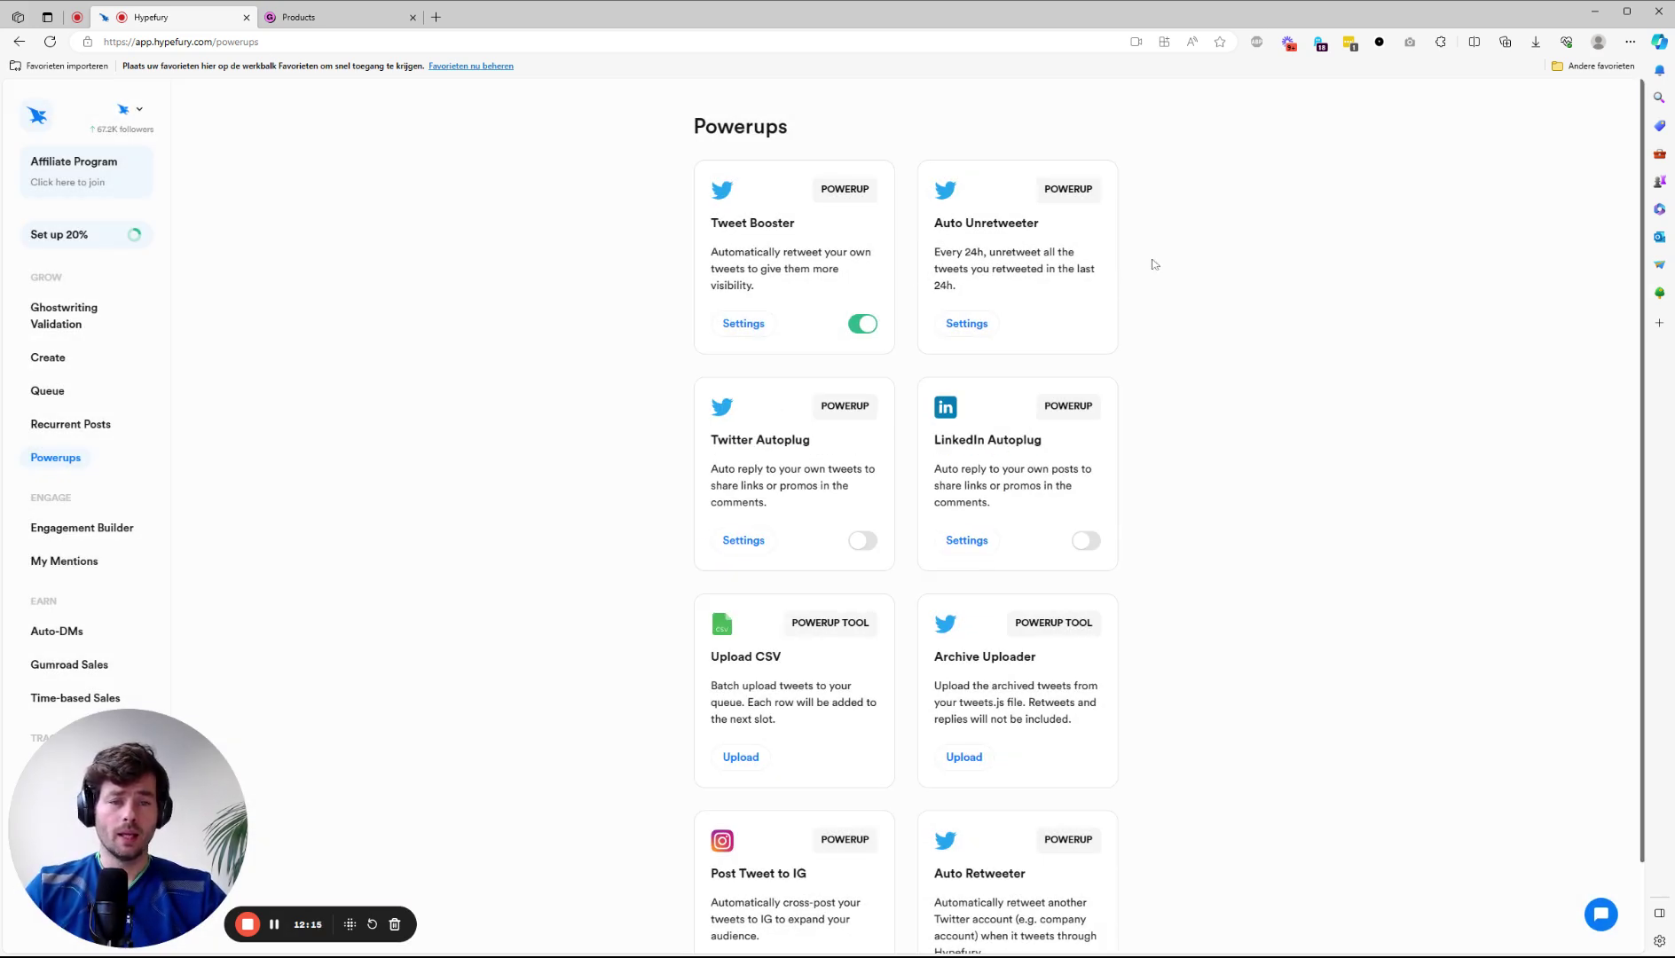
pyautogui.moveTo(934, 223); pyautogui.dragTo(1043, 232)
pyautogui.click(1044, 235)
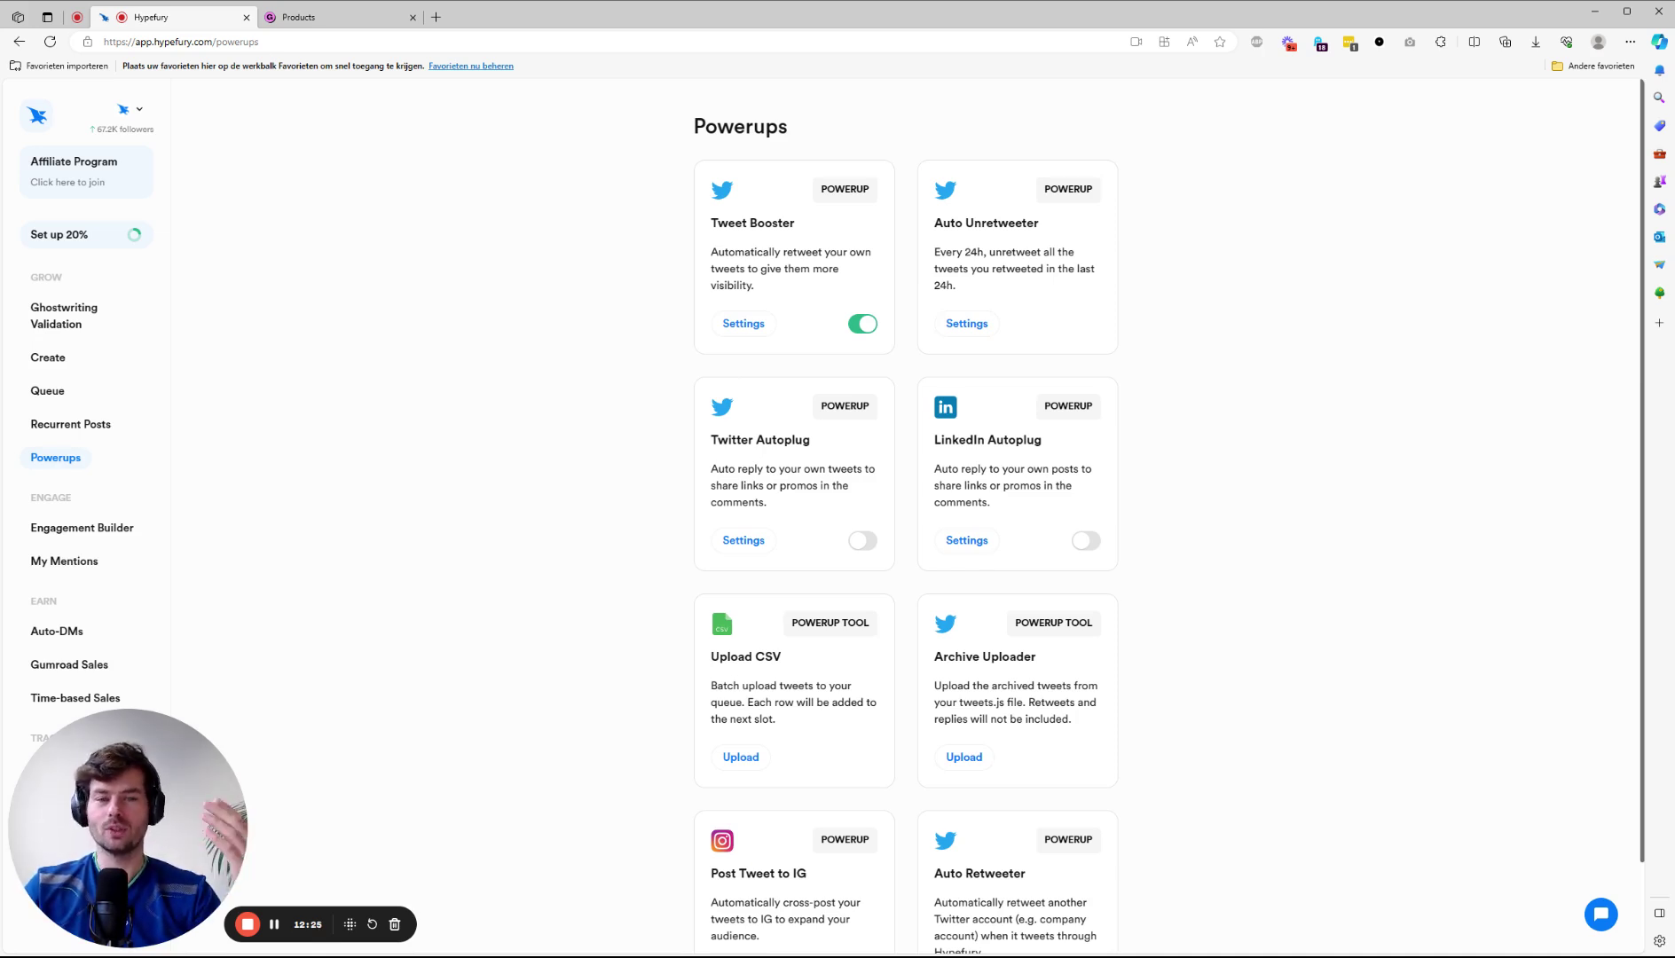
pyautogui.tripleClick(950, 253)
pyautogui.click(1002, 280)
pyautogui.scroll(-1, 1056, 302)
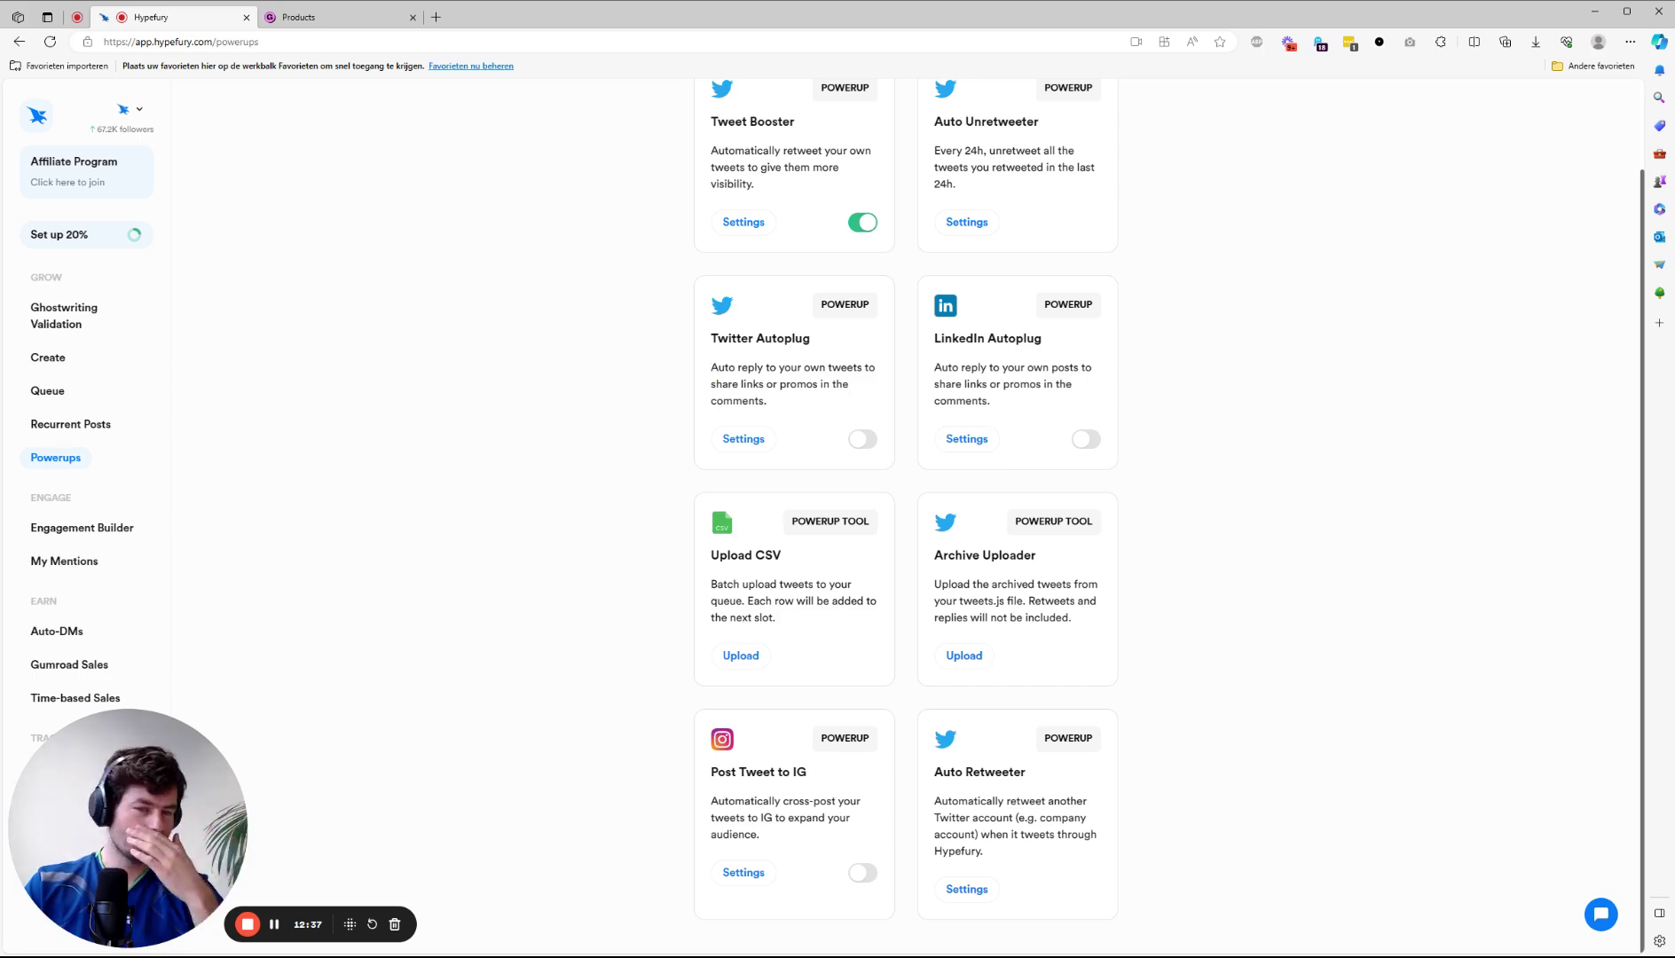
# Turn on Twitter Autoplug and review its four rotating promo replies in the settings.
pyautogui.click(860, 441)
pyautogui.click(750, 448)
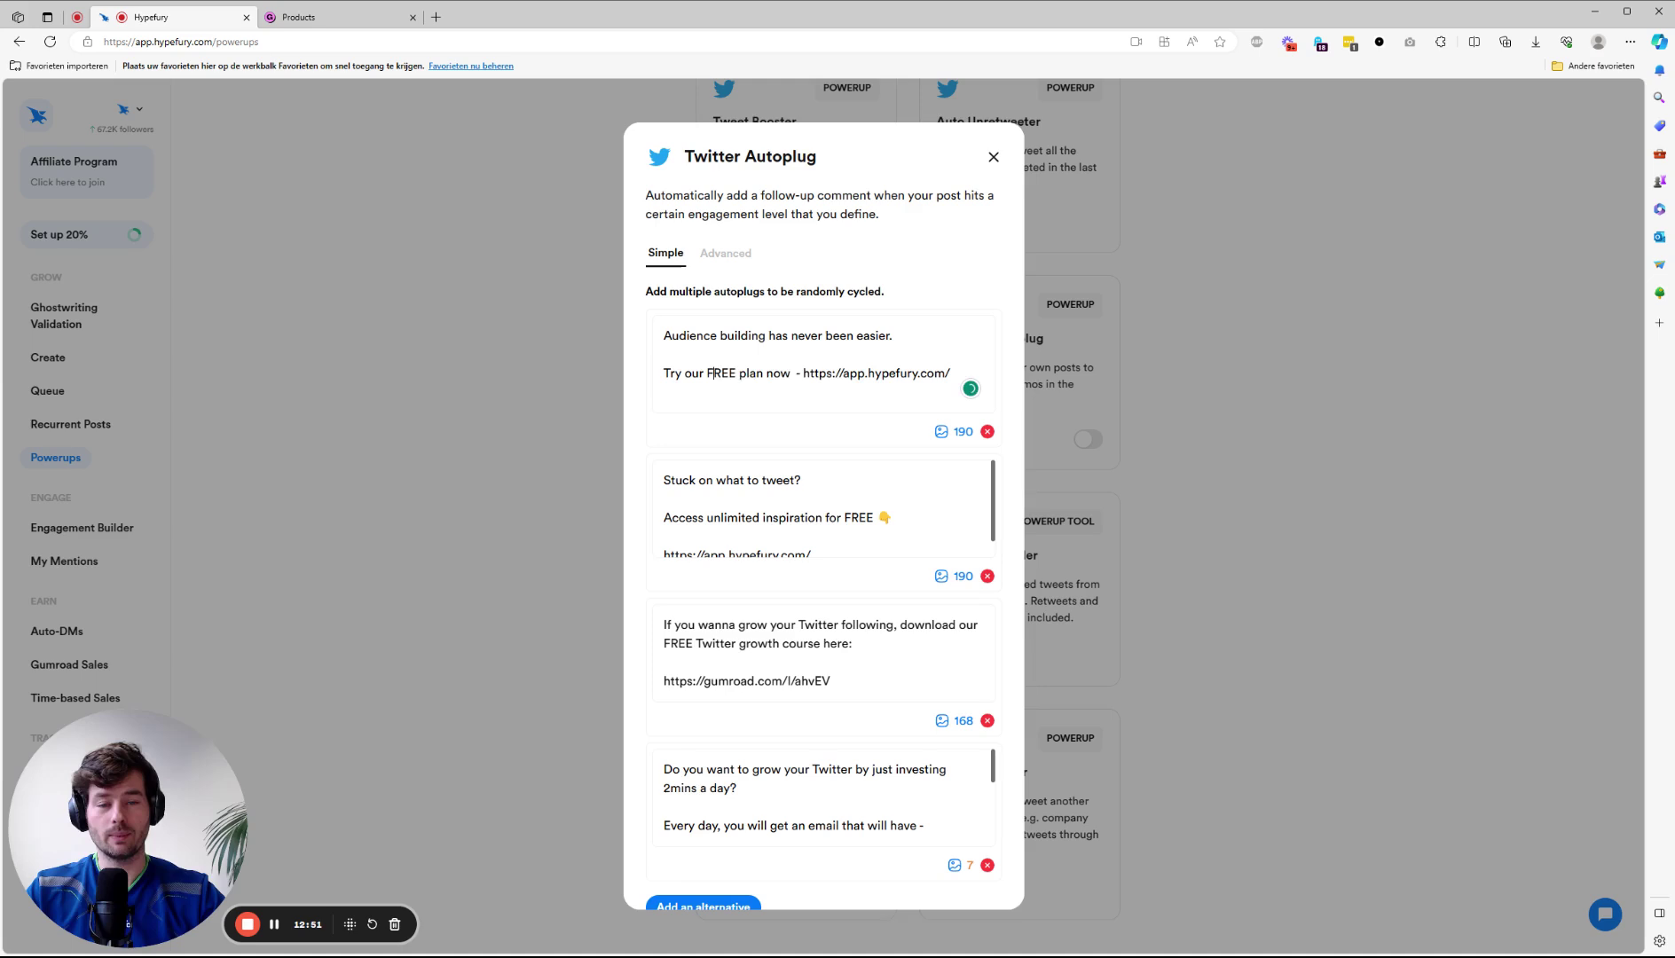
pyautogui.scroll(-2, 823, 515)
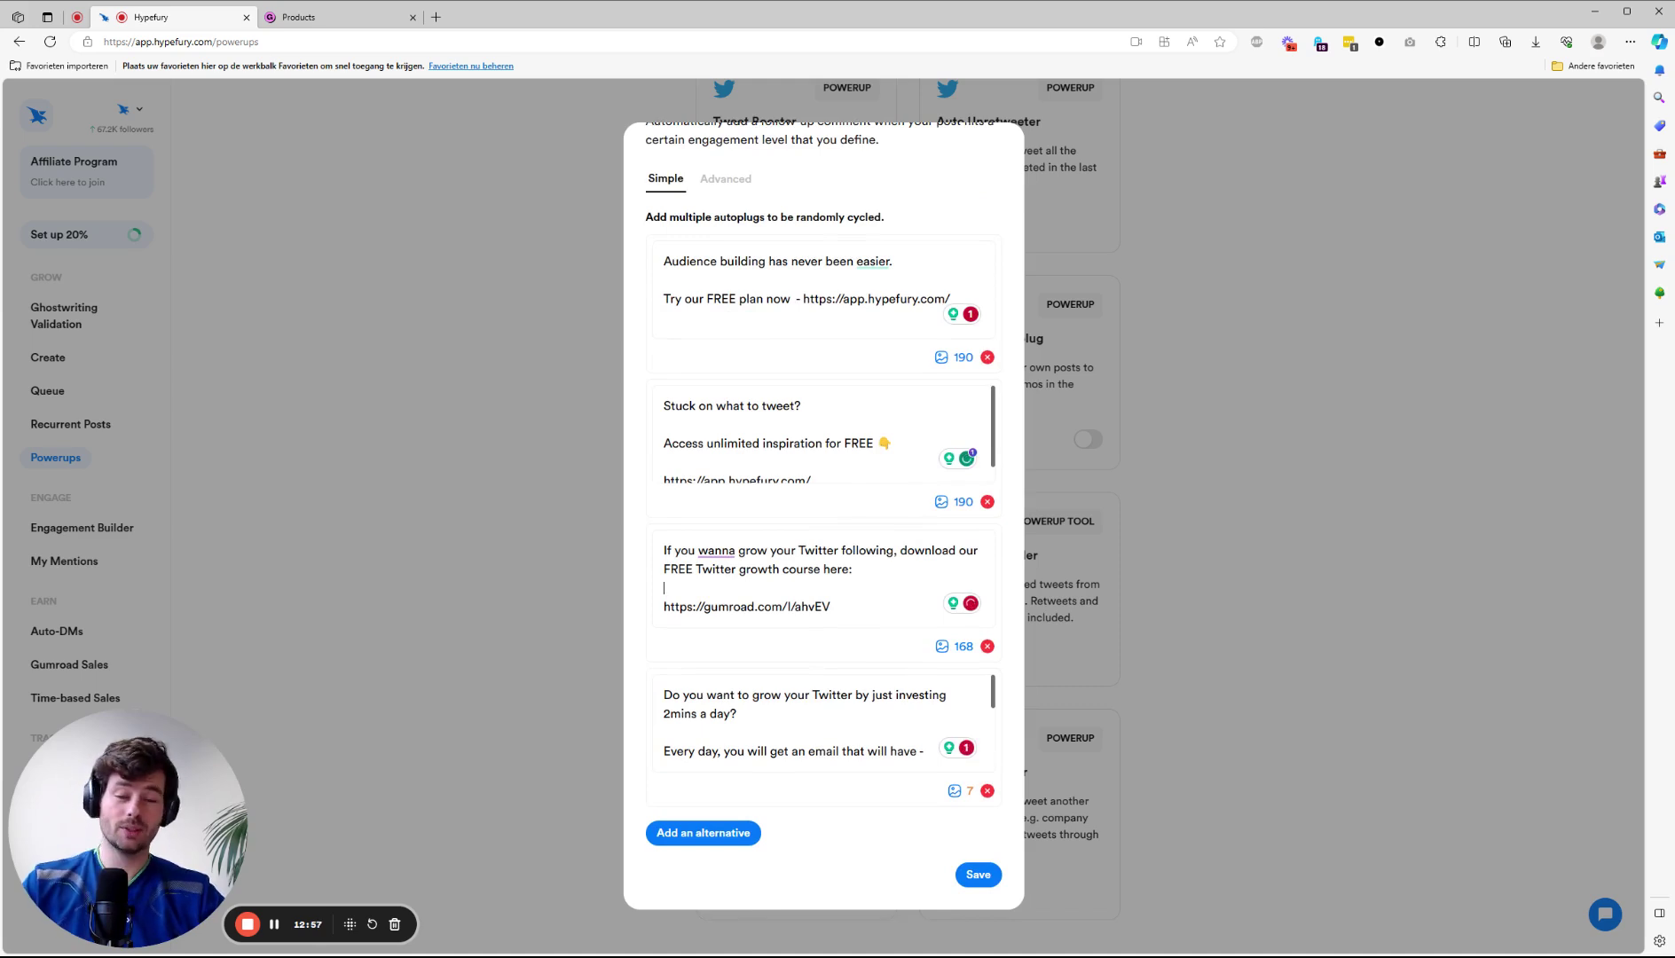
pyautogui.scroll(2, 836, 585)
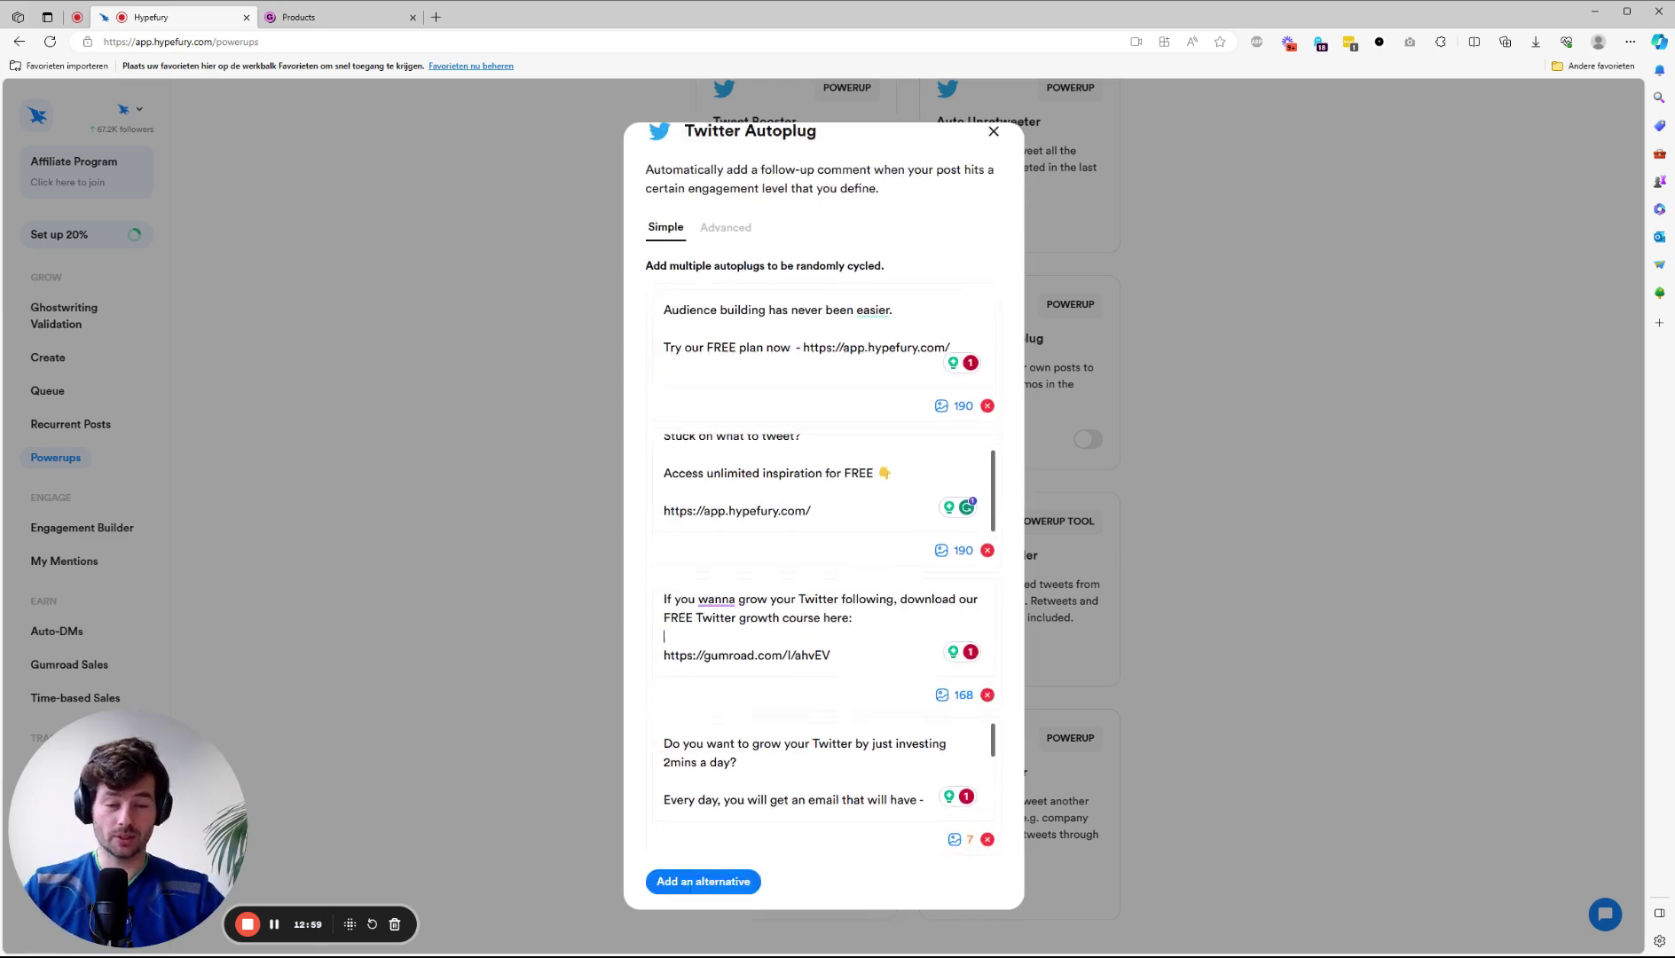
pyautogui.scroll(-5, 745, 771)
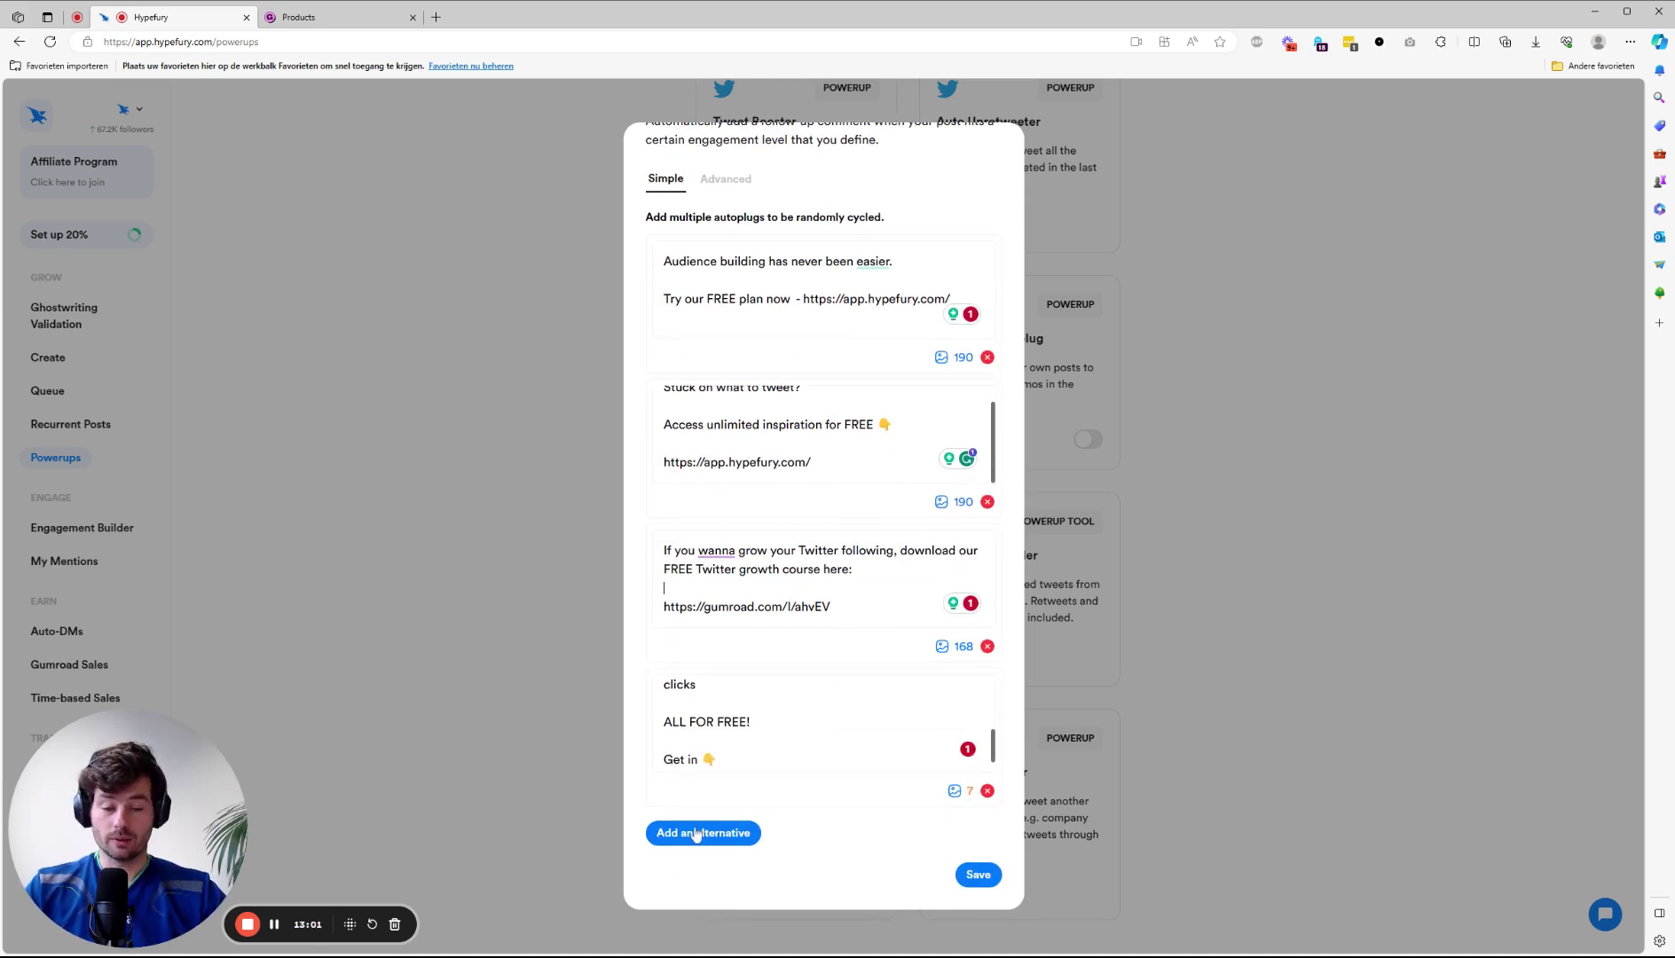
pyautogui.scroll(2, 785, 497)
pyautogui.click(994, 158)
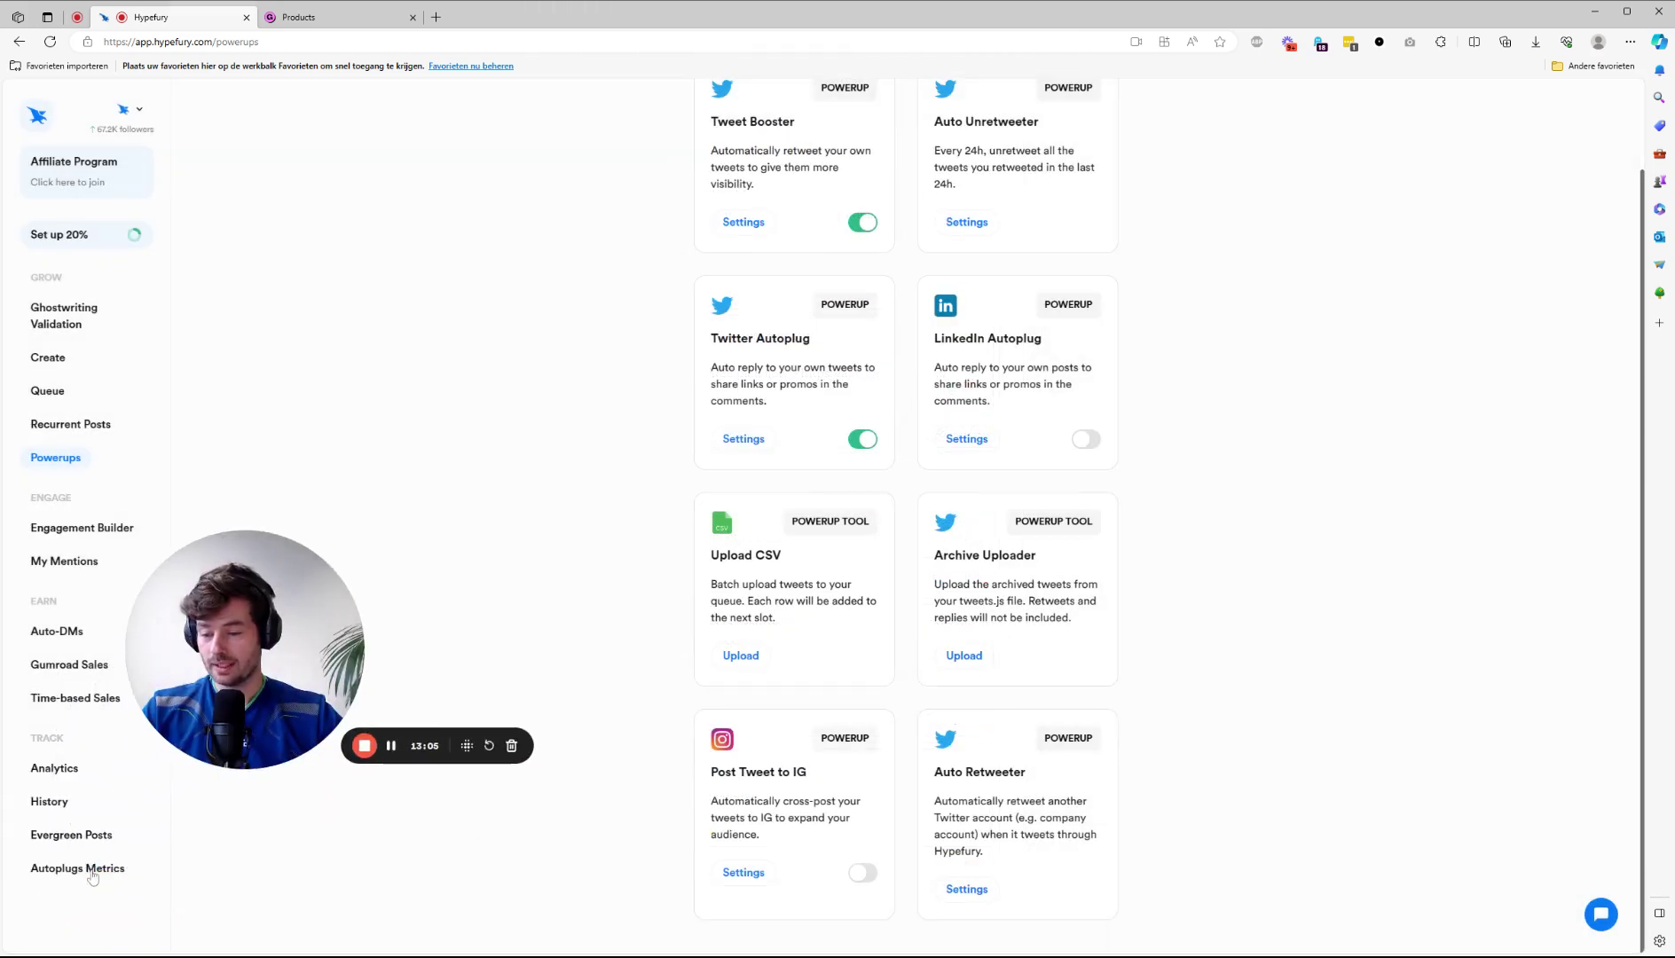
# Open Autoplugs Metrics from the Track section and scroll through each reply's engagement figures.
pyautogui.click(88, 867)
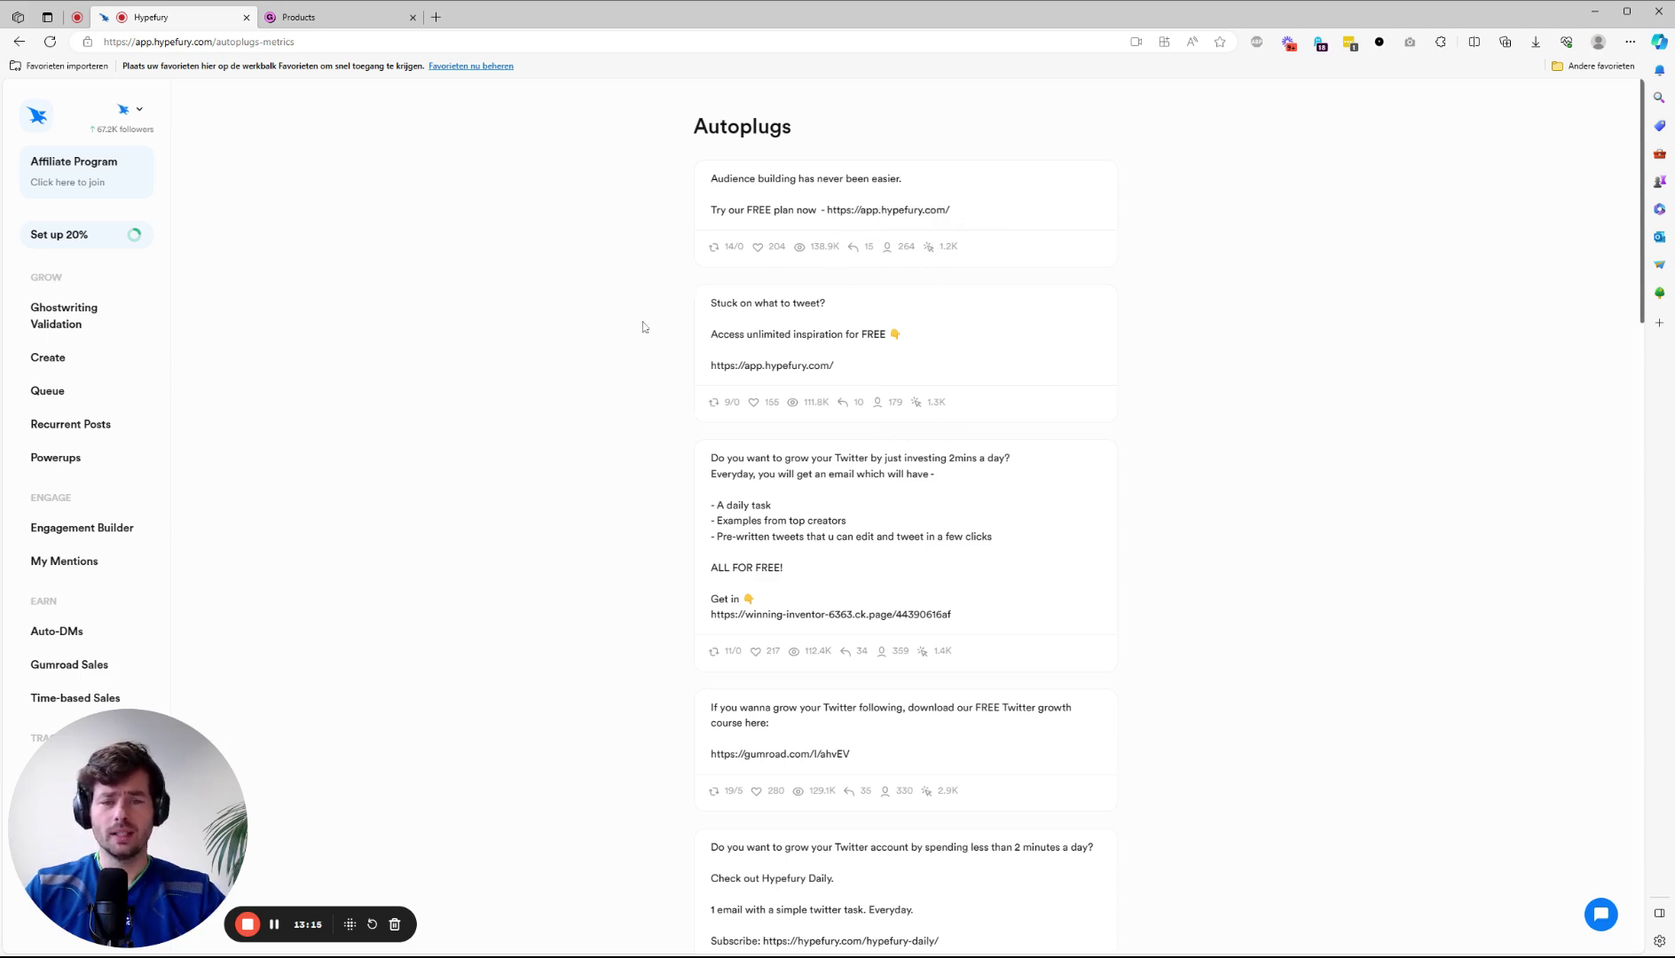
pyautogui.scroll(-3, 648, 328)
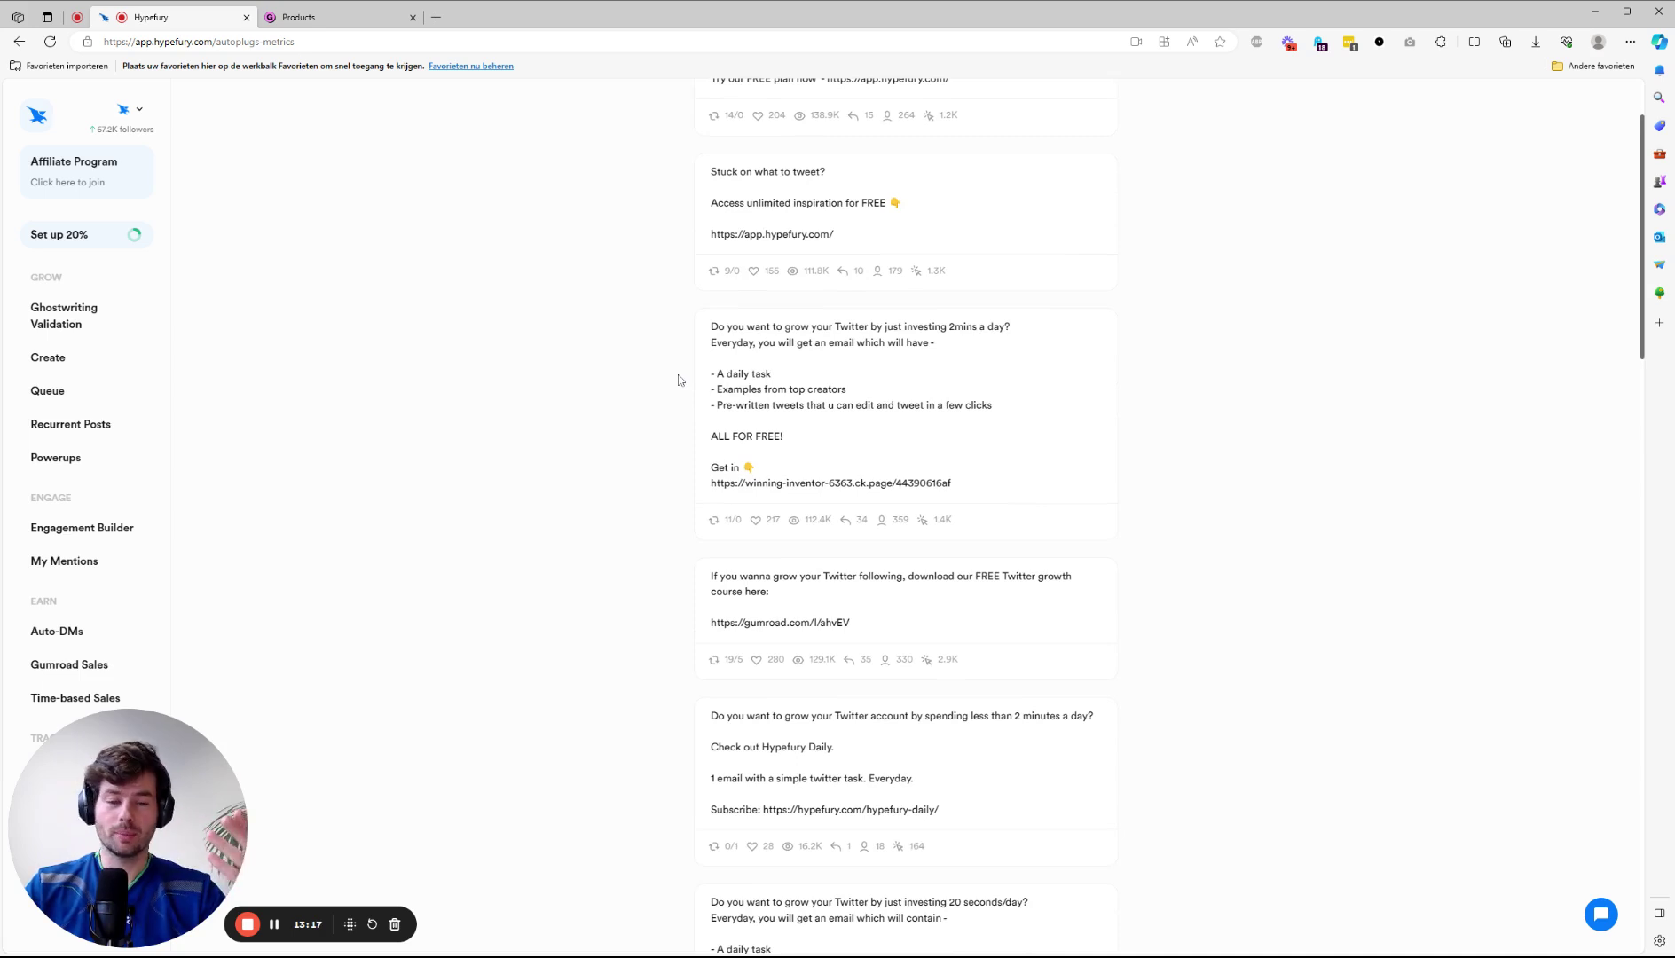